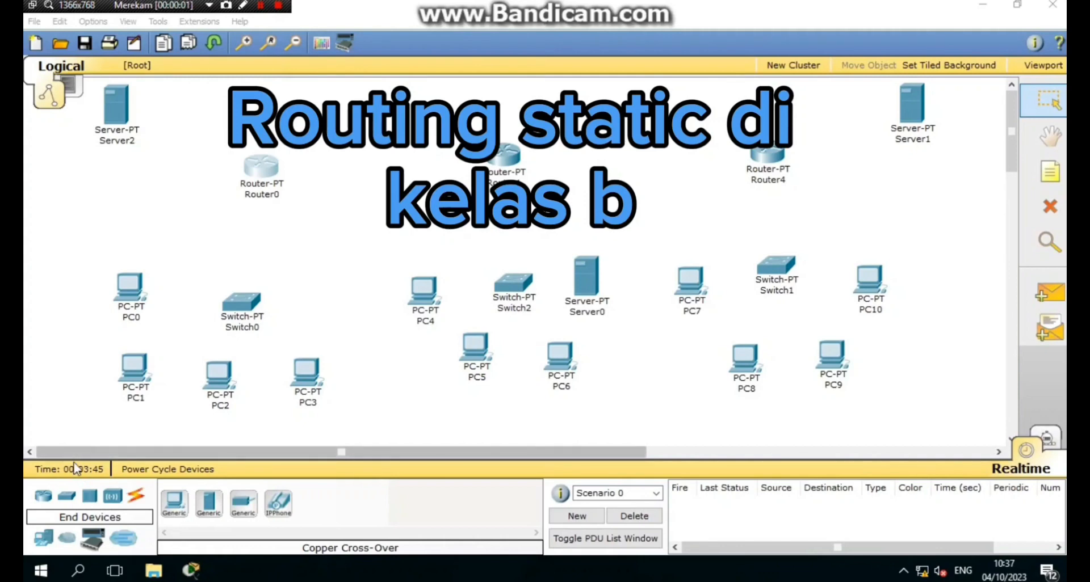
- Cable PC0 and PC1 to Switch0's Fa0/1 and Fa1/1 with straight-through copper
click(139, 497)
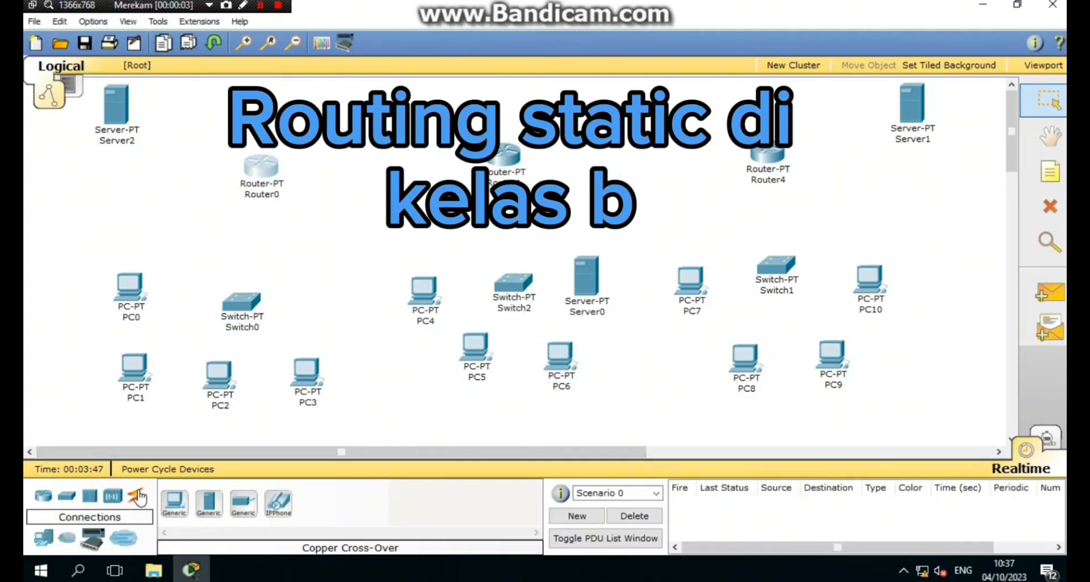
click(139, 497)
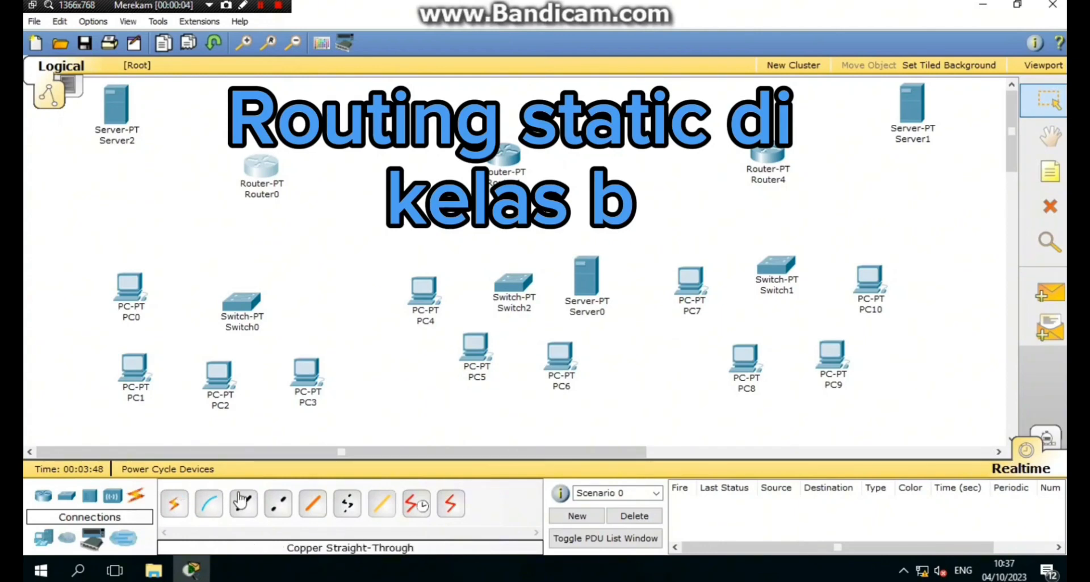
click(241, 499)
click(138, 283)
click(170, 307)
click(232, 304)
click(271, 323)
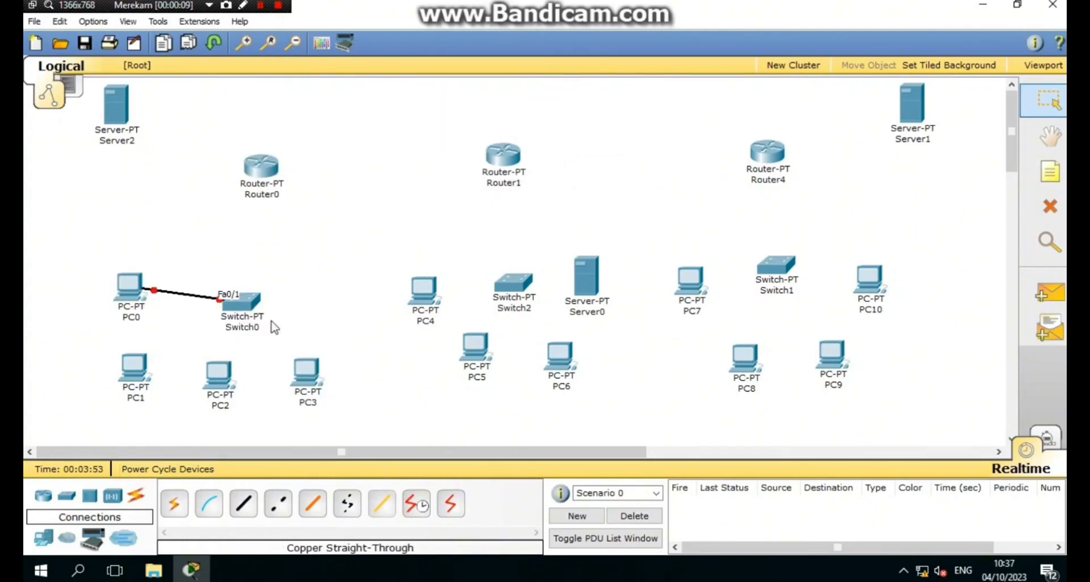
click(238, 509)
click(141, 373)
click(173, 391)
click(246, 303)
click(275, 333)
- Cable PC2 and PC3 to Switch0's Fa2/1 and Fa3/1 with straight-through copper
click(243, 306)
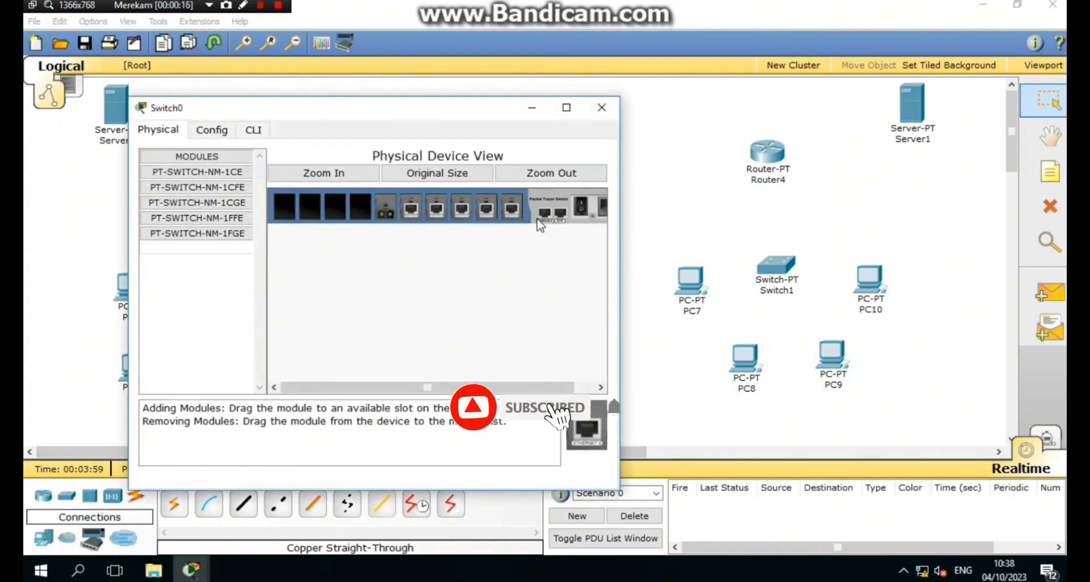
click(601, 108)
click(244, 505)
click(218, 367)
click(249, 388)
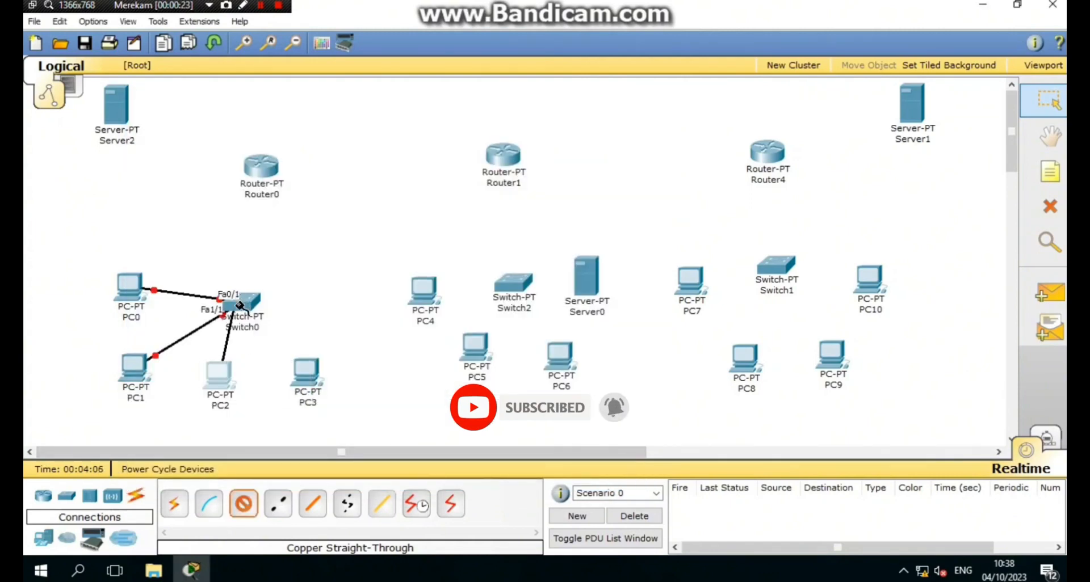
click(241, 305)
click(272, 346)
click(246, 508)
click(303, 379)
click(334, 399)
click(242, 305)
click(275, 359)
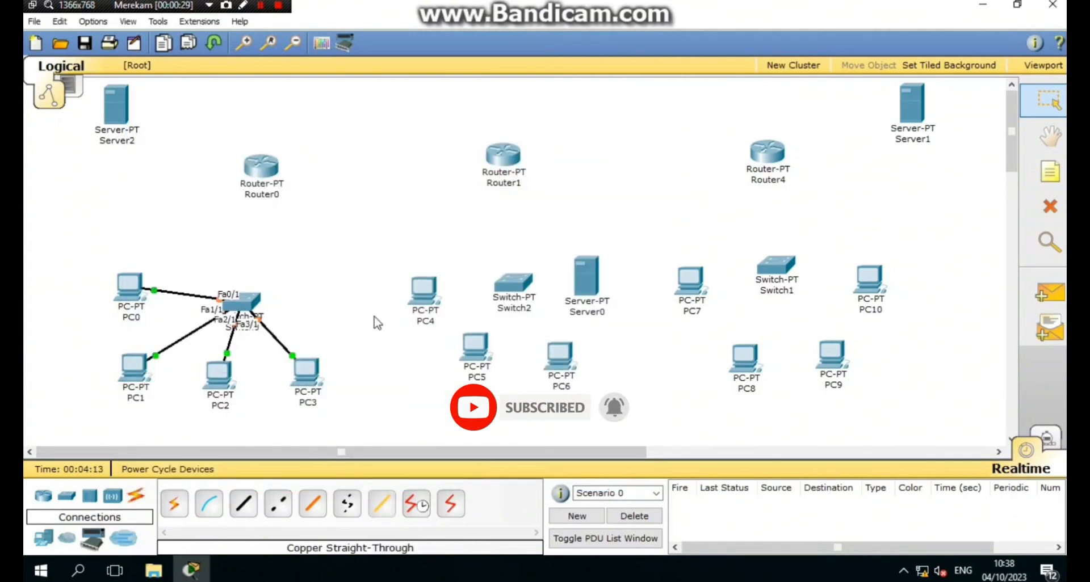
- Swap Switch2's fiber module for a PT-SWITCH-NM-1CFE Fast Ethernet module
click(511, 291)
click(601, 228)
mouse_move(430, 228)
mouse_down()
mouse_move(236, 227)
mouse_move(431, 228)
mouse_up()
click(601, 228)
click(621, 127)
- Cable PC4 and Server0 to Switch2's Fa0/1 and Fa1/1 with straight-through copper
click(245, 504)
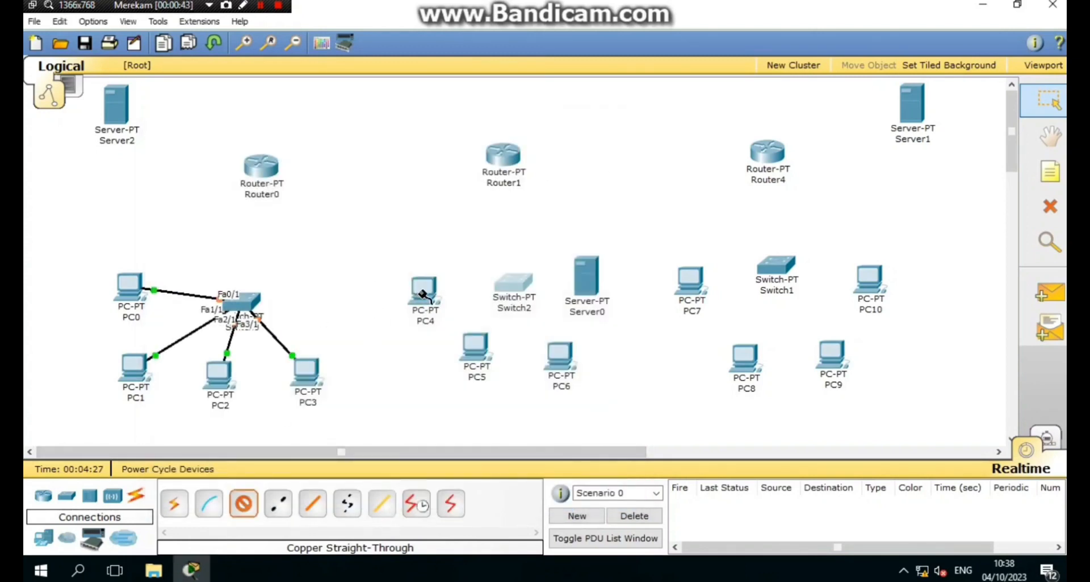
click(423, 291)
click(454, 307)
click(526, 290)
click(528, 294)
click(245, 504)
click(590, 291)
click(596, 269)
click(519, 287)
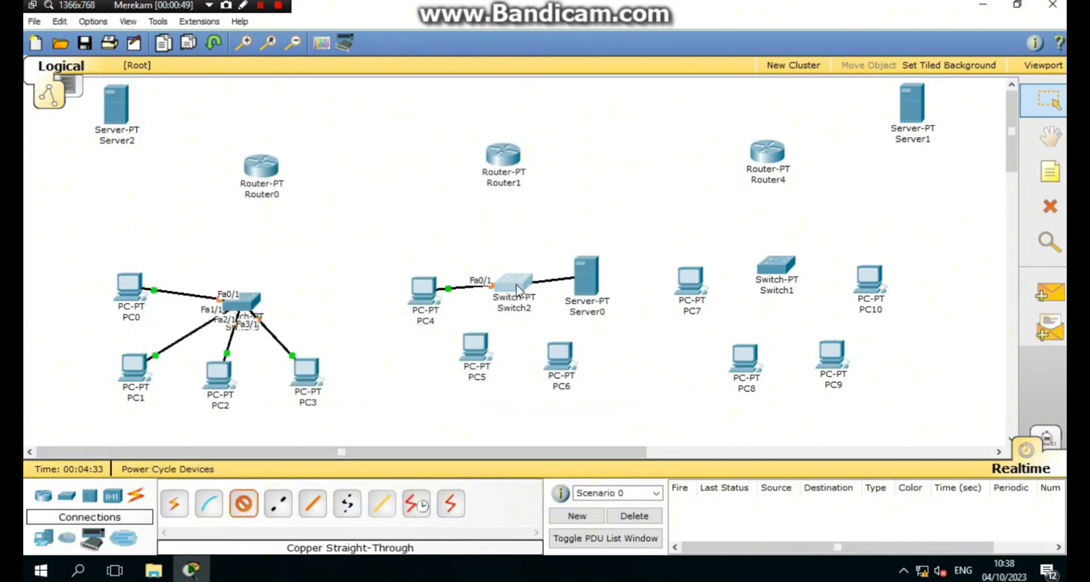
click(521, 310)
- Cable PC5 and PC6 to Switch2's Fa2/1 and Fa3/1 with straight-through copper
click(246, 504)
click(474, 345)
click(504, 365)
click(511, 283)
click(505, 300)
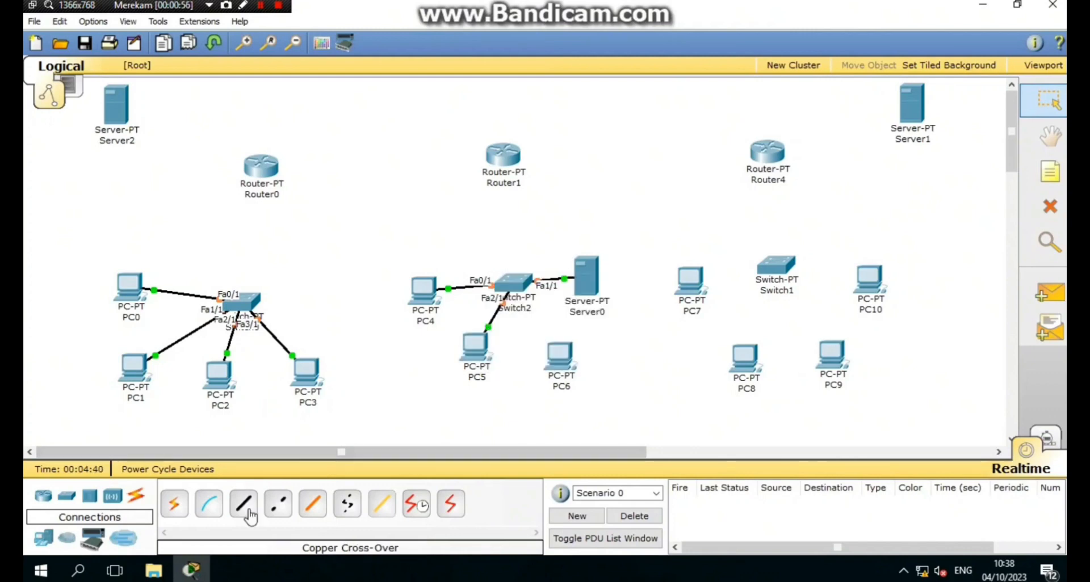
click(244, 504)
click(559, 354)
click(571, 370)
click(512, 282)
click(528, 299)
- Cable PC7 and PC8 to Switch1's Fa0/1 and Fa1/1 with straight-through copper
click(244, 504)
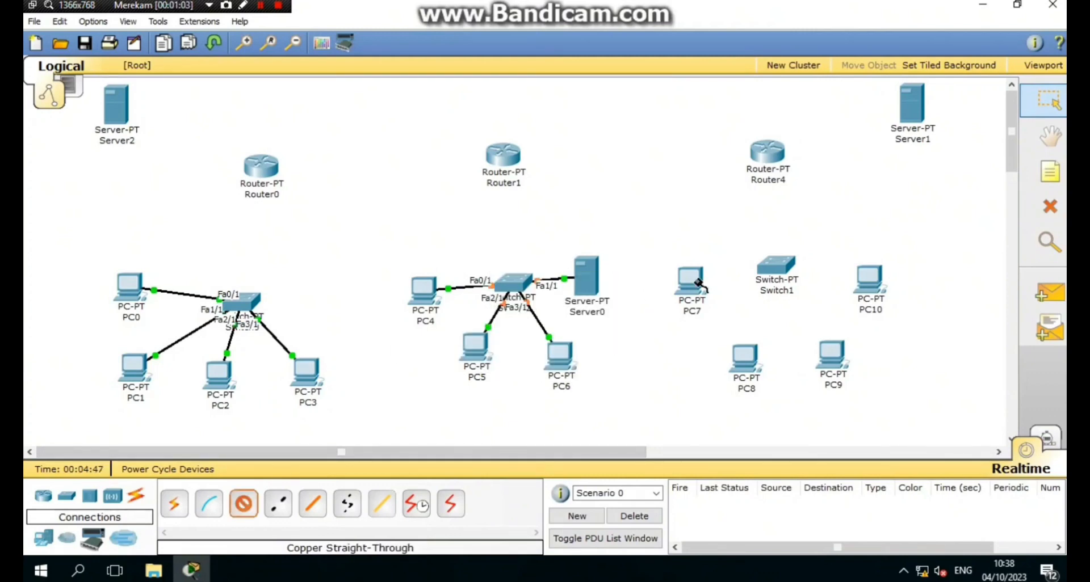
click(691, 279)
click(704, 298)
click(780, 268)
click(792, 285)
click(244, 504)
click(745, 356)
click(758, 374)
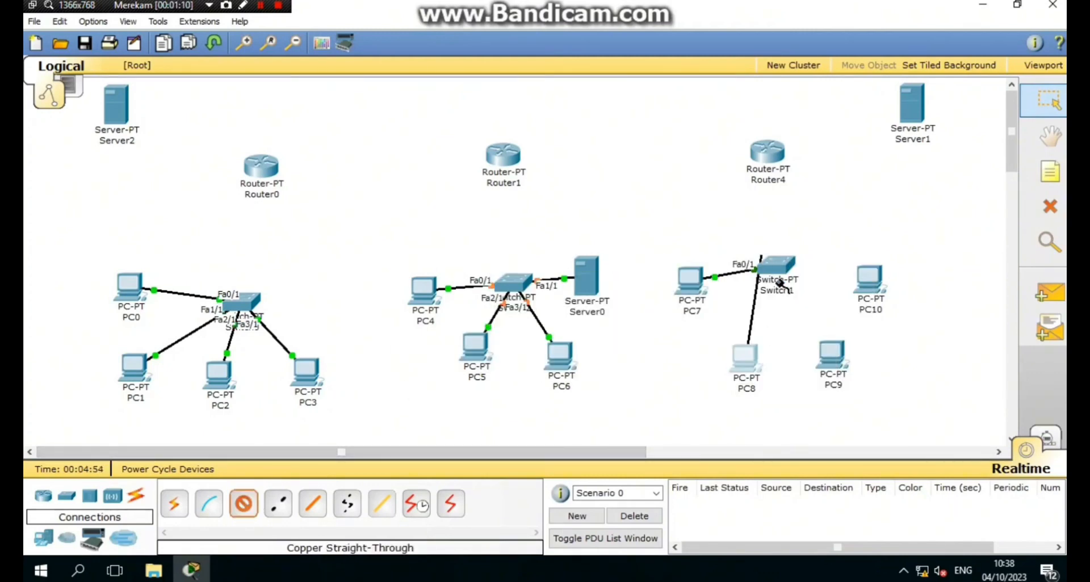
click(777, 267)
click(791, 290)
- Cable PC9 and PC10 to Switch1's Fa2/1 and Fa3/1 with straight-through copper
click(244, 504)
click(826, 354)
click(863, 368)
click(778, 267)
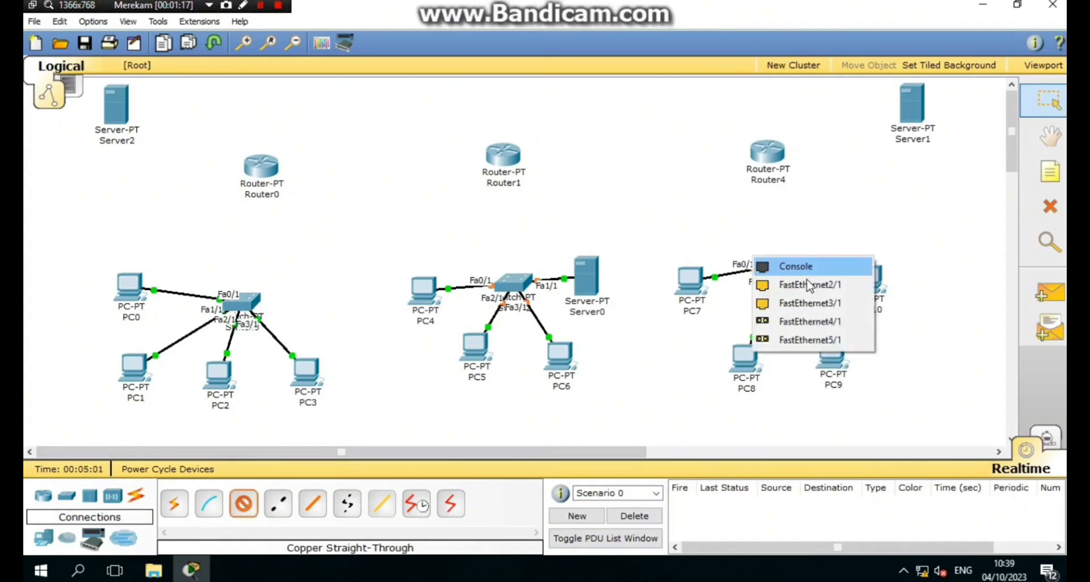
click(792, 319)
click(244, 504)
click(868, 281)
click(897, 291)
click(778, 267)
click(791, 285)
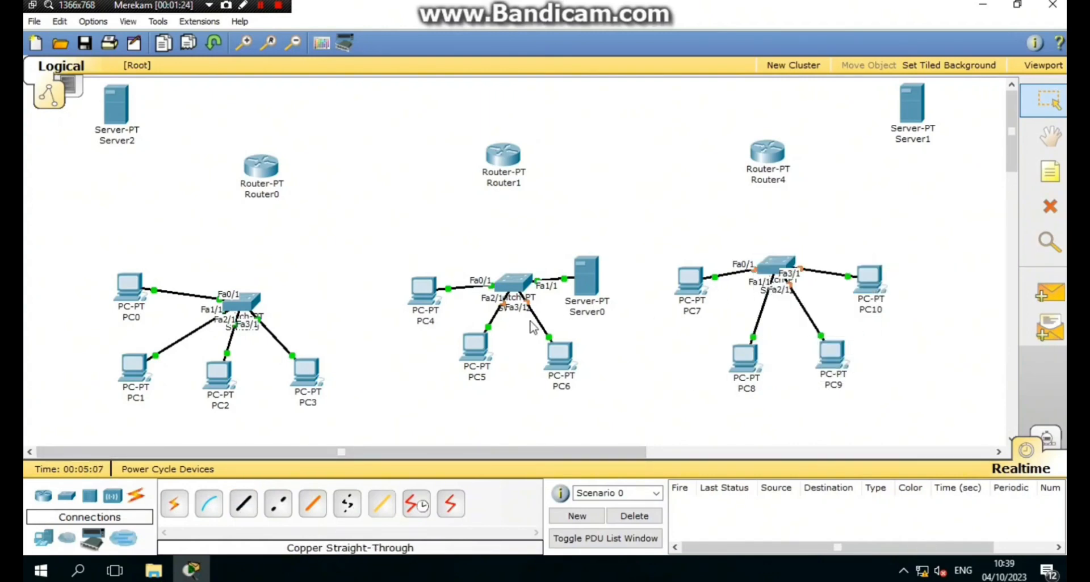
click(279, 504)
- Connect Router0 and Router1 Fa0/0 to Fa4/1 on Switch0 and Switch2 respectively
click(244, 504)
click(242, 298)
click(255, 316)
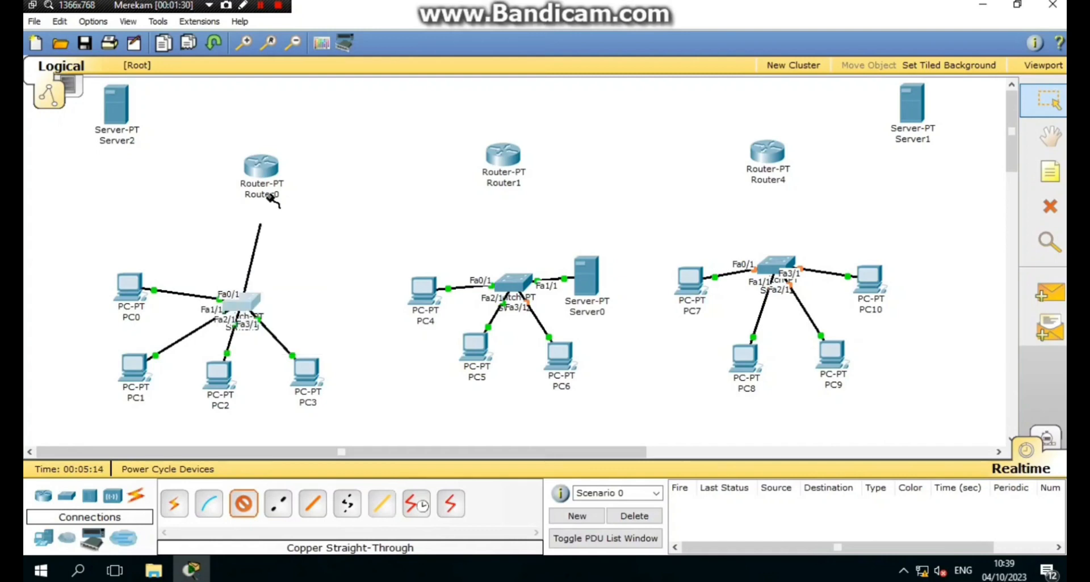
click(250, 165)
click(269, 183)
click(244, 504)
click(514, 281)
click(528, 322)
click(503, 154)
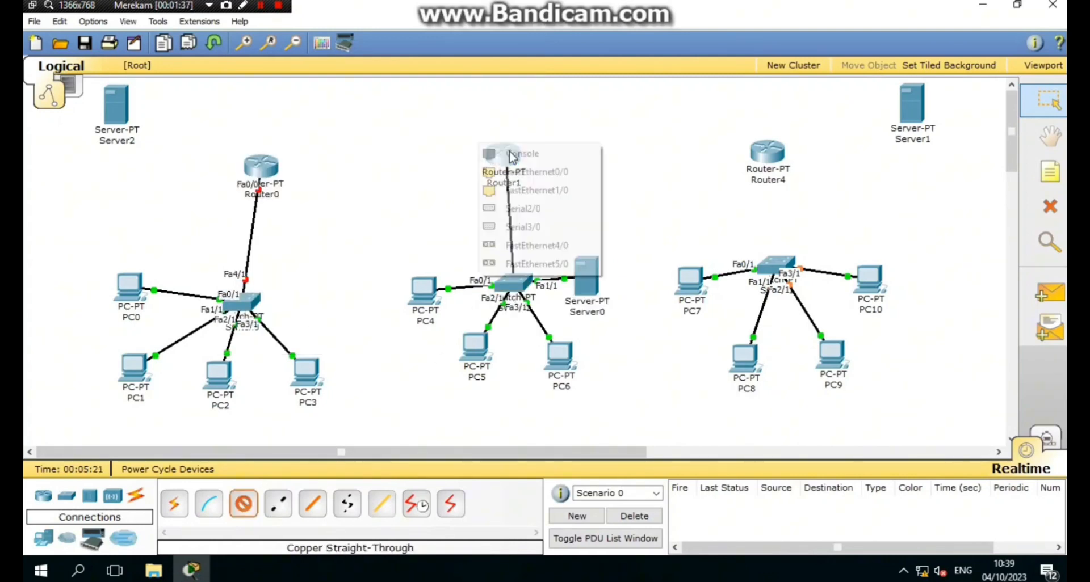
click(516, 171)
- Check Switch1's modules, then cable Router4's Fa0/0 to Switch1's Fa4/1
click(244, 504)
click(244, 514)
click(780, 268)
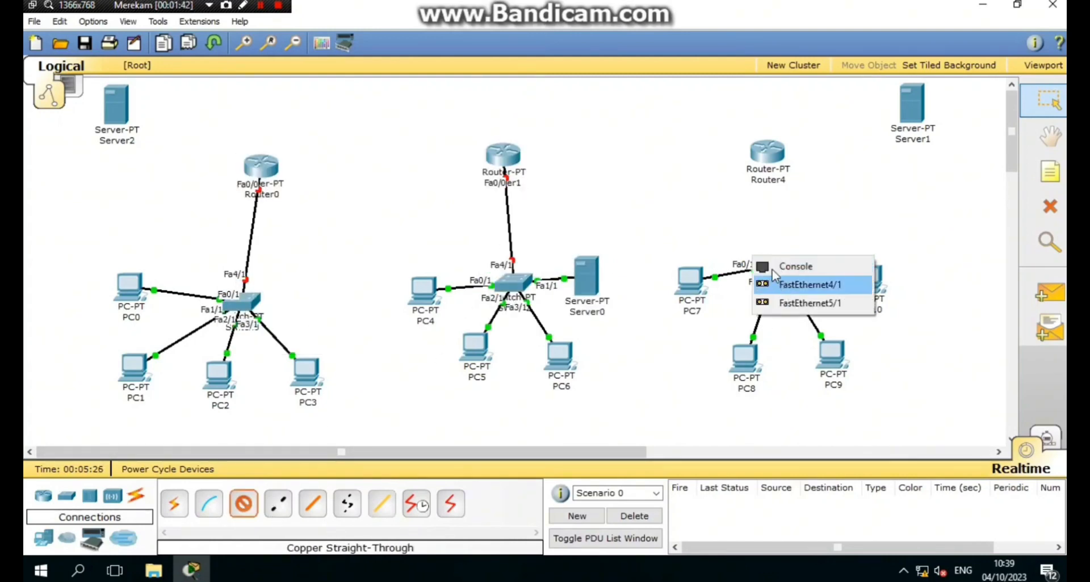
click(944, 165)
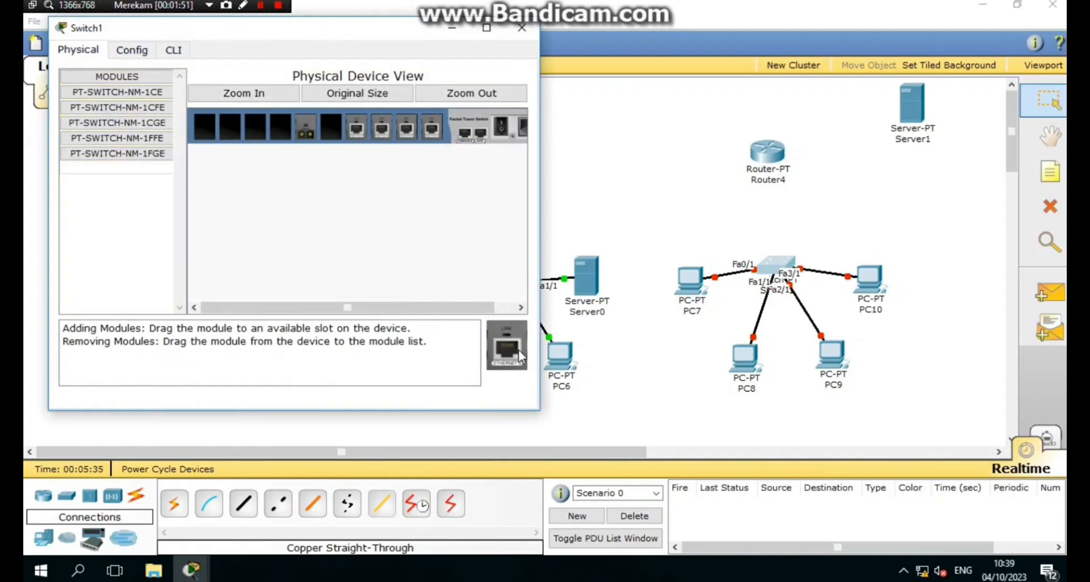
click(327, 125)
click(522, 28)
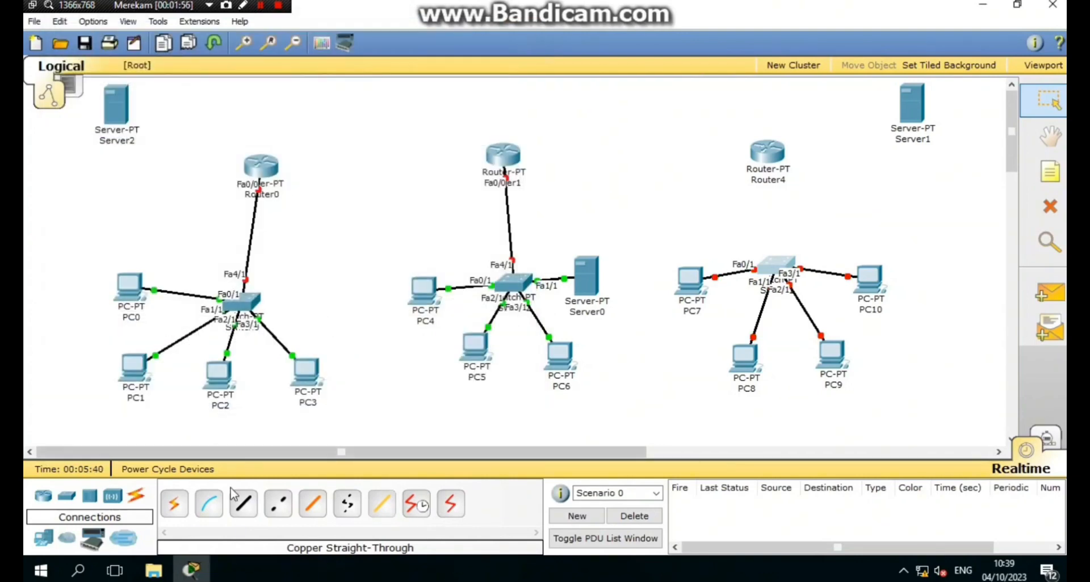
click(244, 504)
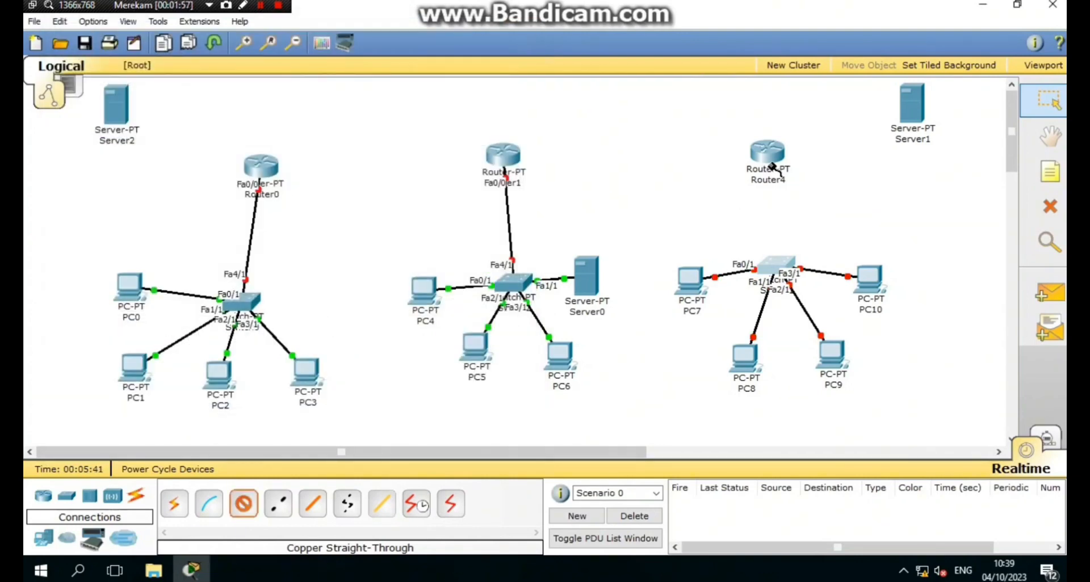
click(767, 152)
click(781, 169)
click(776, 266)
- Connect Server2 to Router0's Fa1/0 with a cross-over copper cable
click(779, 301)
click(278, 504)
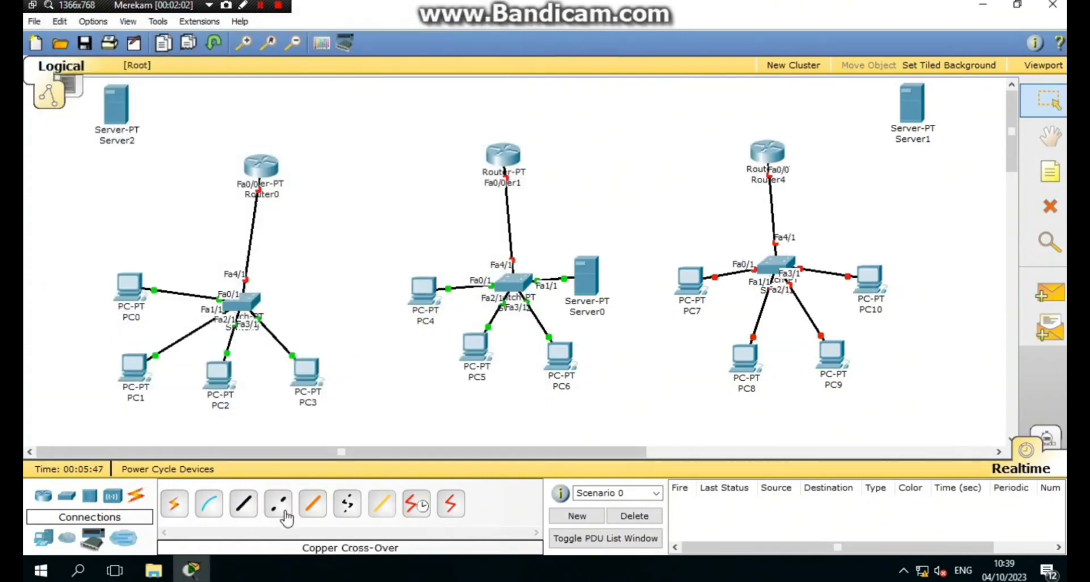
click(126, 105)
click(155, 113)
click(248, 160)
- Cross-over cable Router0's Fa2/0 to Router1's Fa1/0
click(272, 182)
click(278, 504)
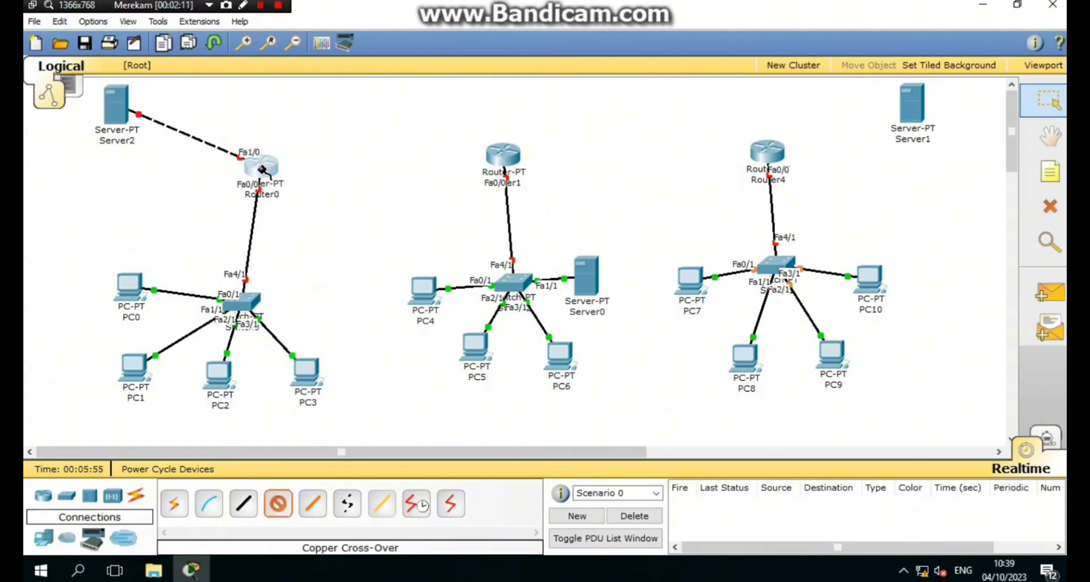
key(Escape)
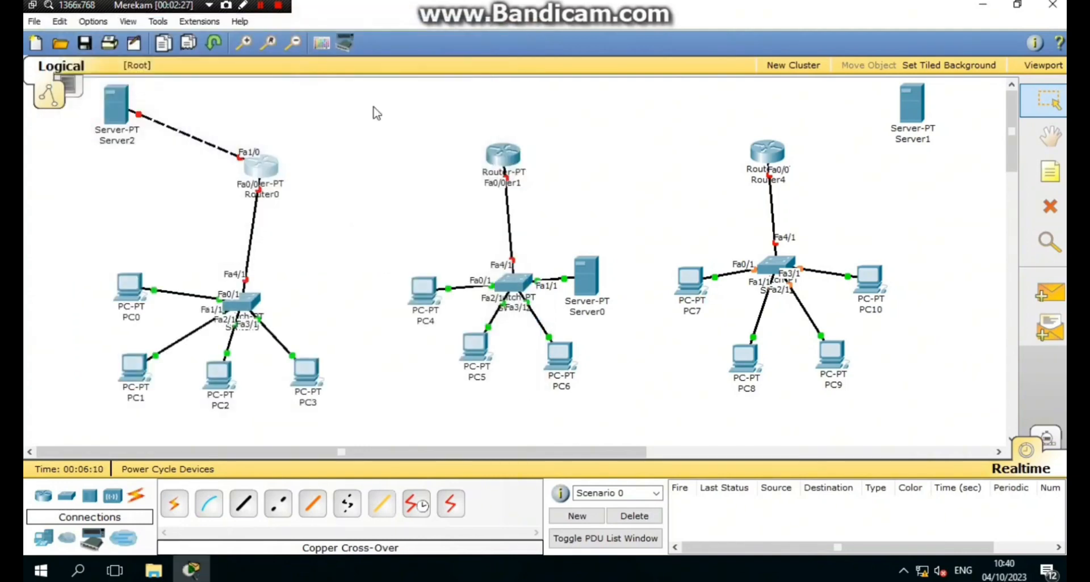
click(277, 504)
click(262, 166)
click(284, 239)
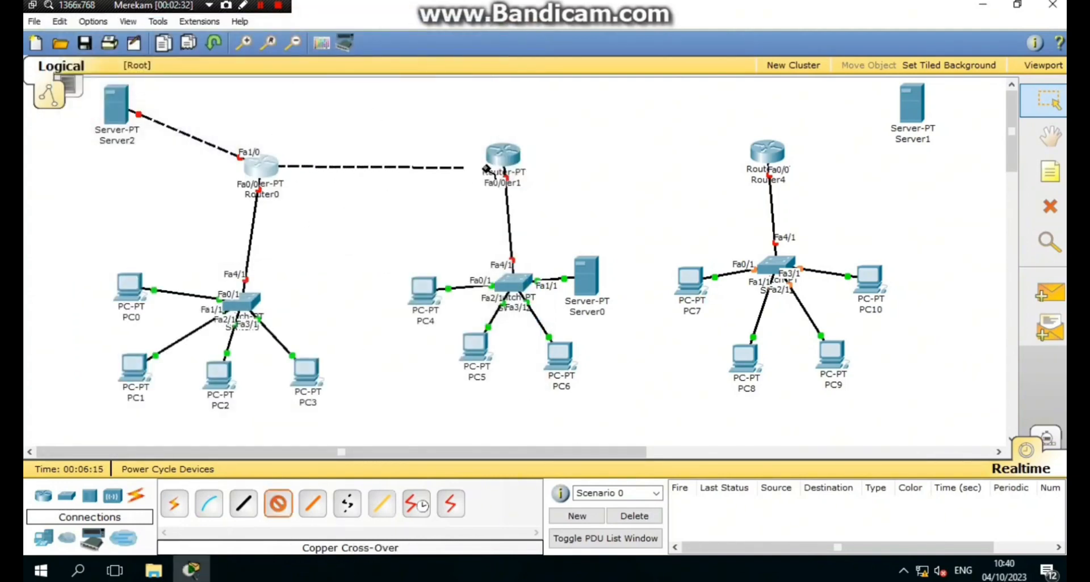
click(498, 160)
click(501, 172)
- Replace a serial module in Router1 with a PT-ROUTER-NM-1CFE module
click(504, 165)
drag(388, 166, 527, 319)
drag(162, 142, 387, 164)
click(542, 47)
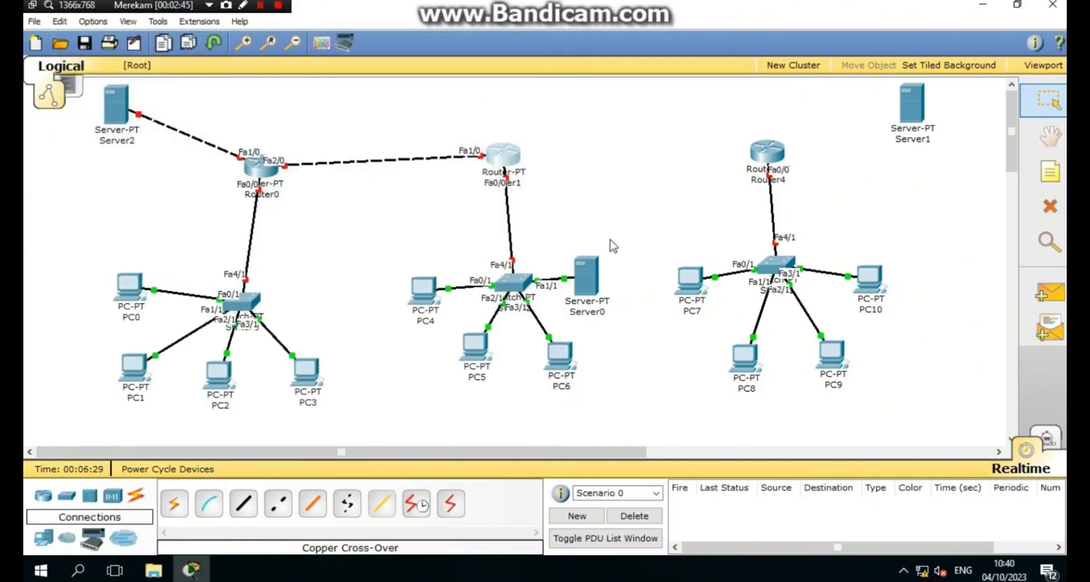
- Cross-over cable Router1's Fa2/0 to Router4's Fa1/0
click(278, 504)
click(494, 152)
click(528, 224)
click(756, 151)
- Swap Router4's serial module for a PT-ROUTER-NM-1CFE Fast Ethernet module
click(792, 184)
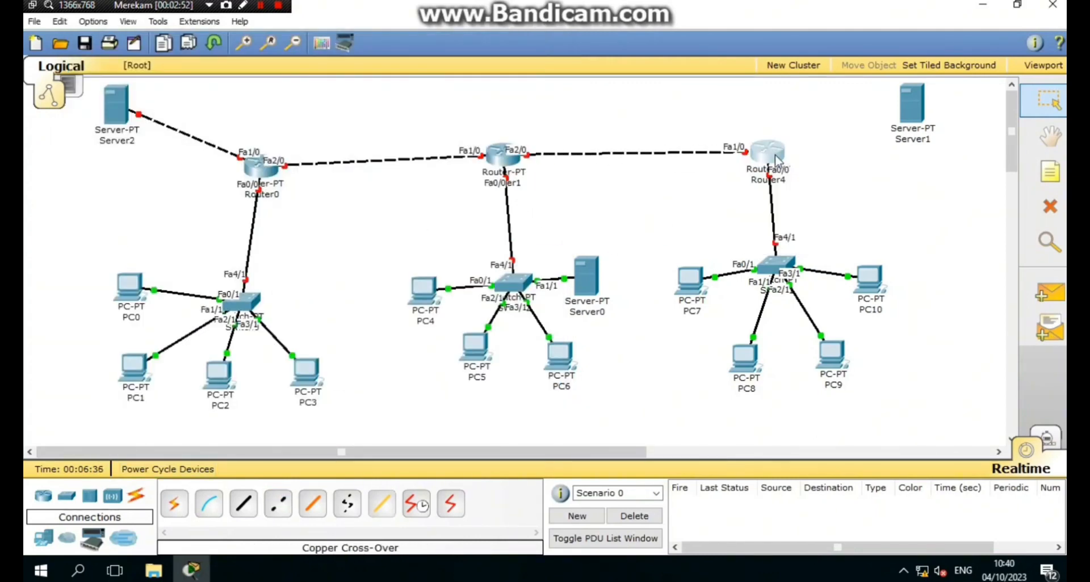
click(766, 153)
drag(149, 163, 556, 301)
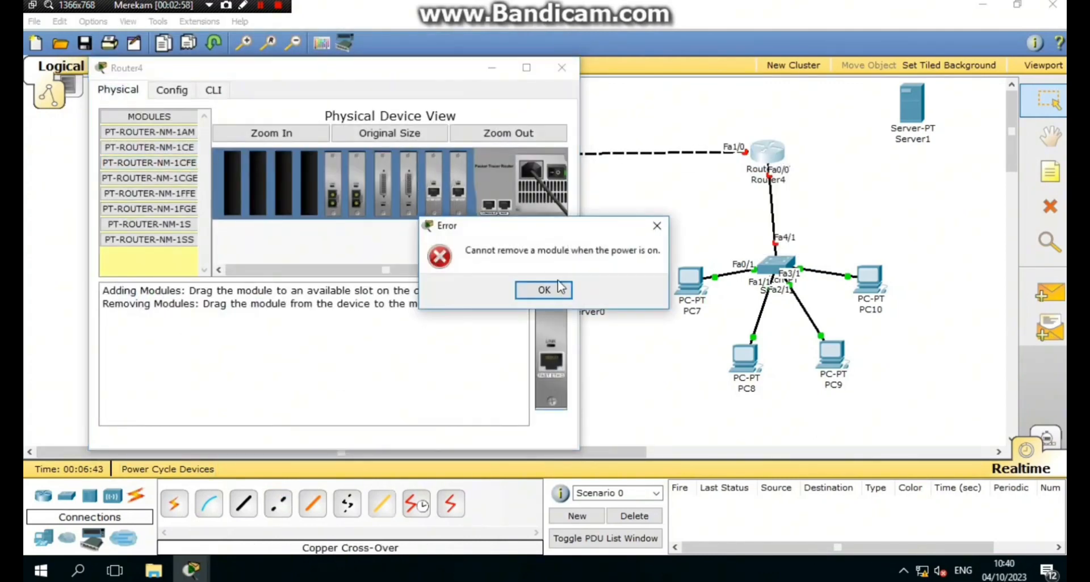
click(554, 288)
drag(164, 163, 407, 181)
click(561, 68)
- Cross-over cable Router4's Fa2/0 to Server1's FastEthernet port
click(277, 504)
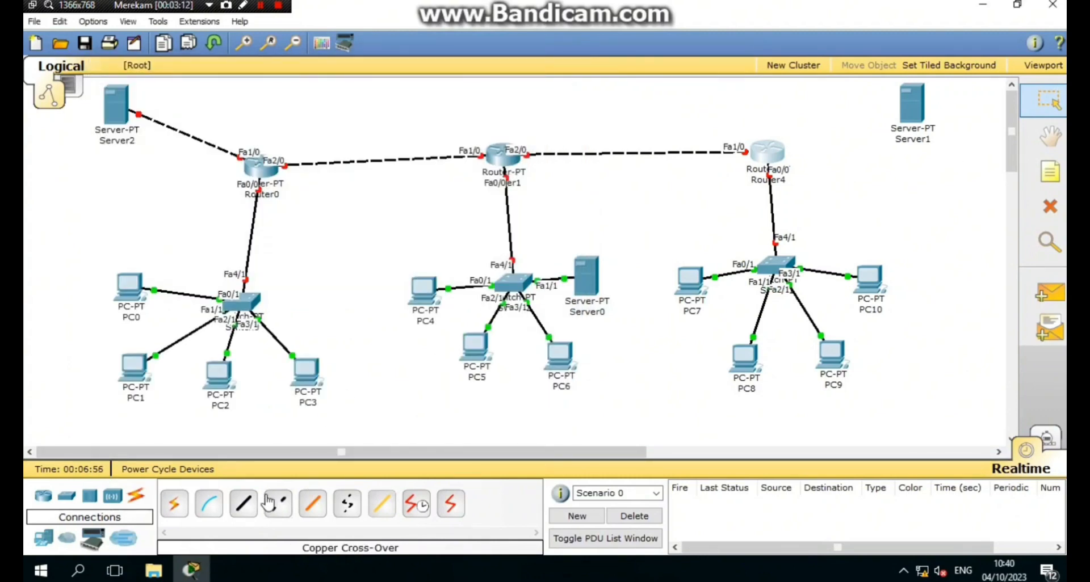
click(766, 152)
click(795, 206)
click(919, 105)
click(928, 100)
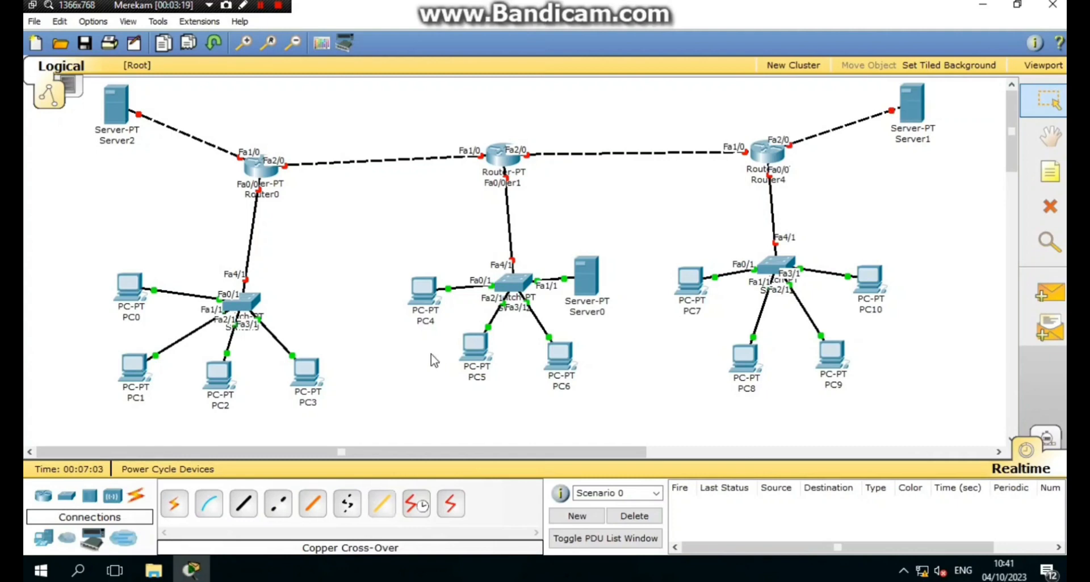
- Add a 190.160.1.1 address note beside Server2 and copy its text
click(1048, 173)
click(178, 115)
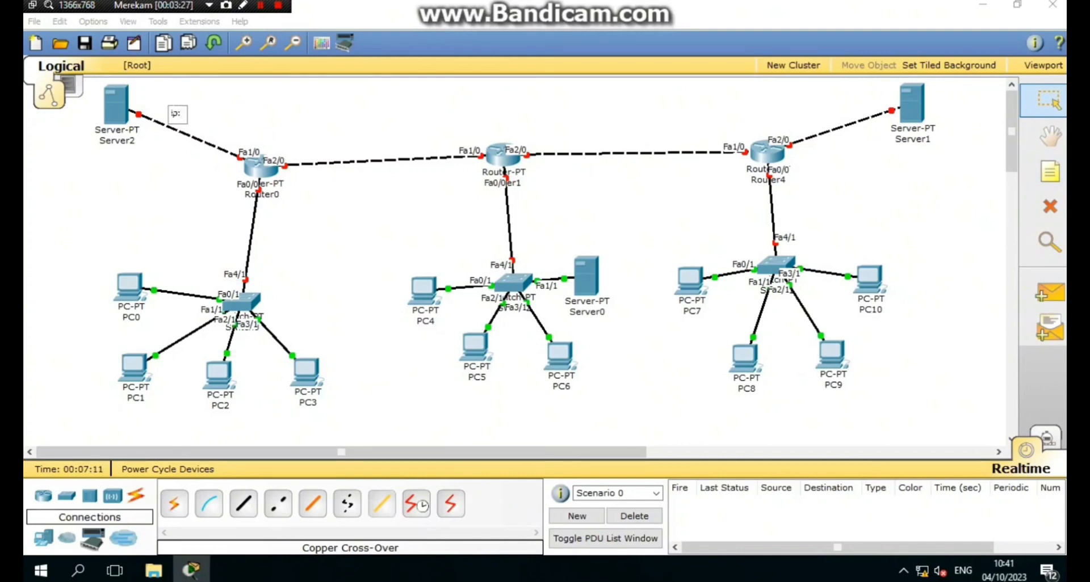
text(ip:n)
key(BackSpace)
text(192.)
text(160.1.1)
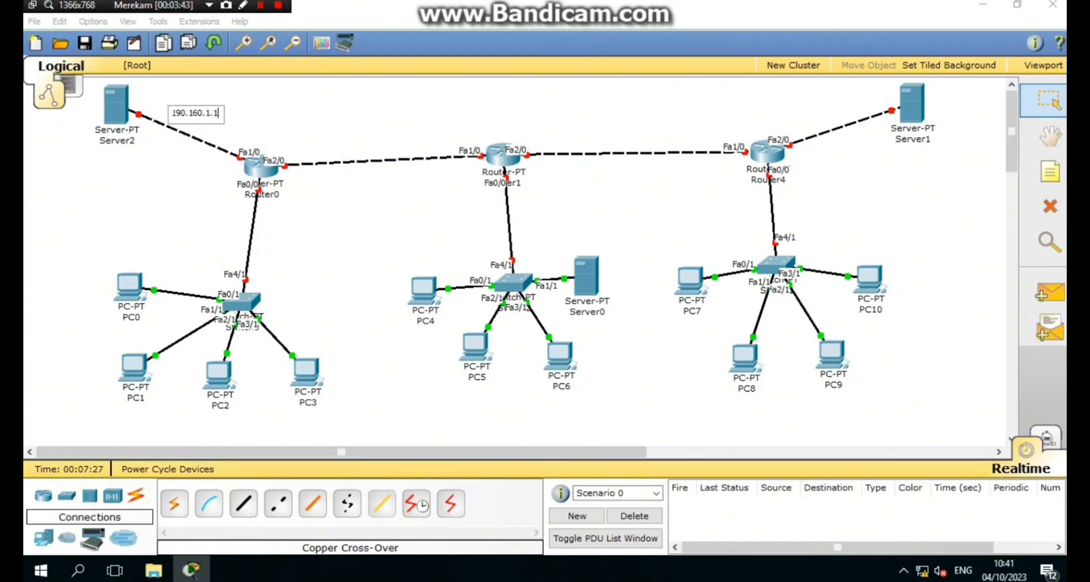
key(ctrl+a)
key(ctrl+c)
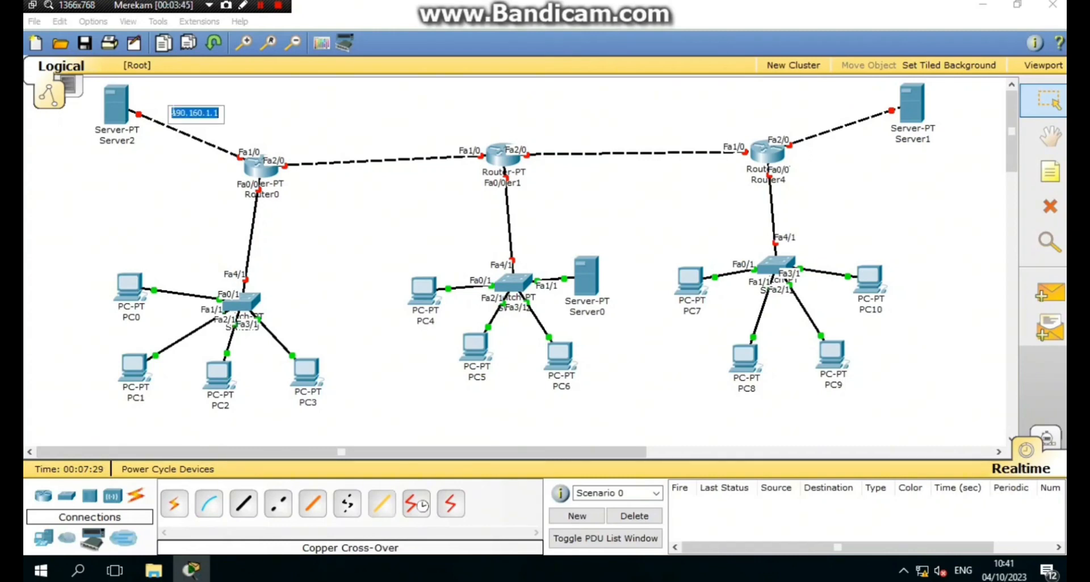
- Paste a 190.160.2.1 note under Server2 and move the 190.160.1.1 note onto the link
click(1050, 165)
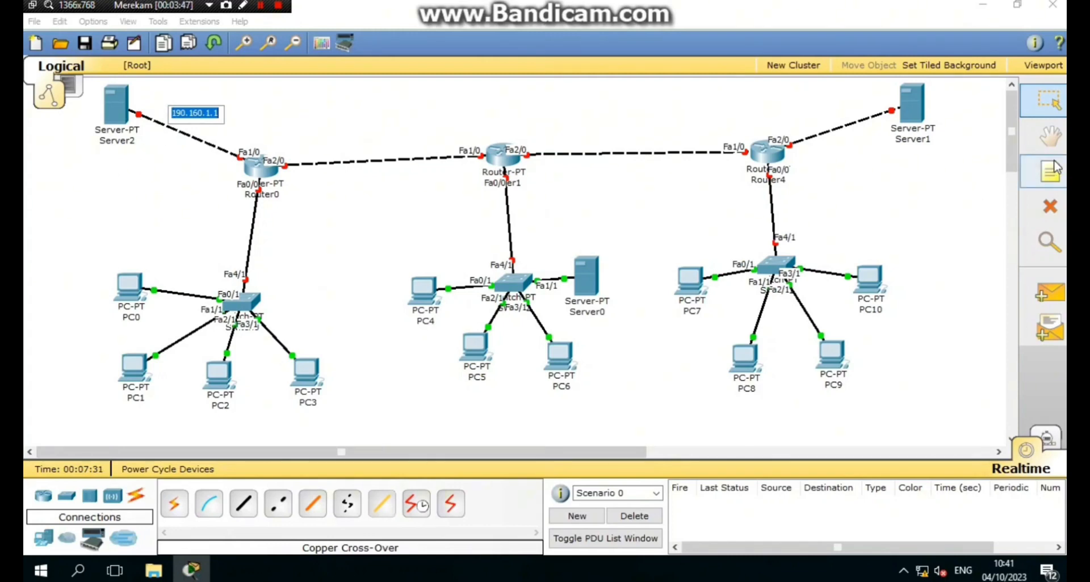
click(96, 151)
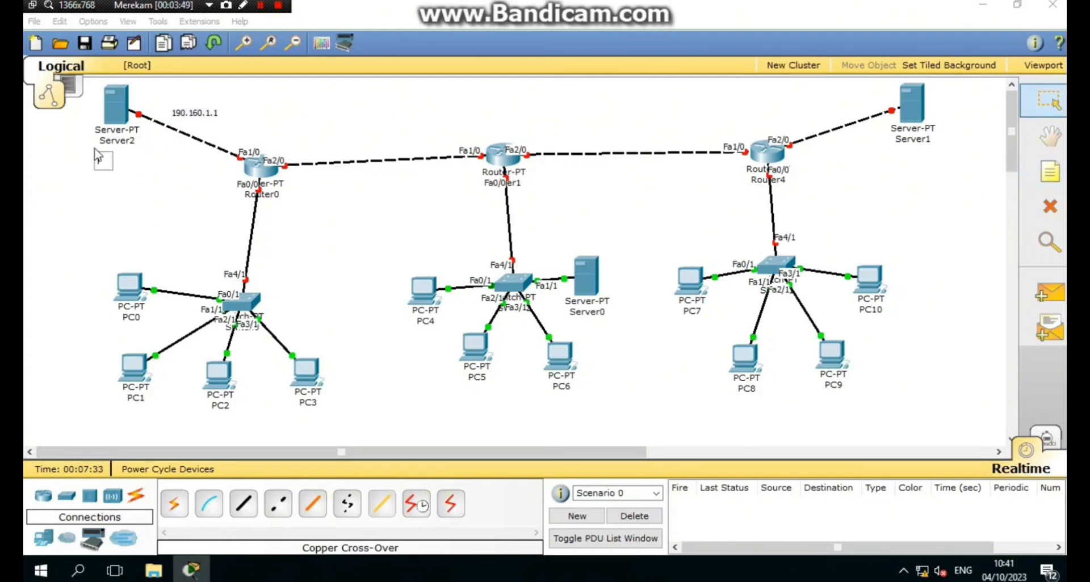
key(ctrl+v)
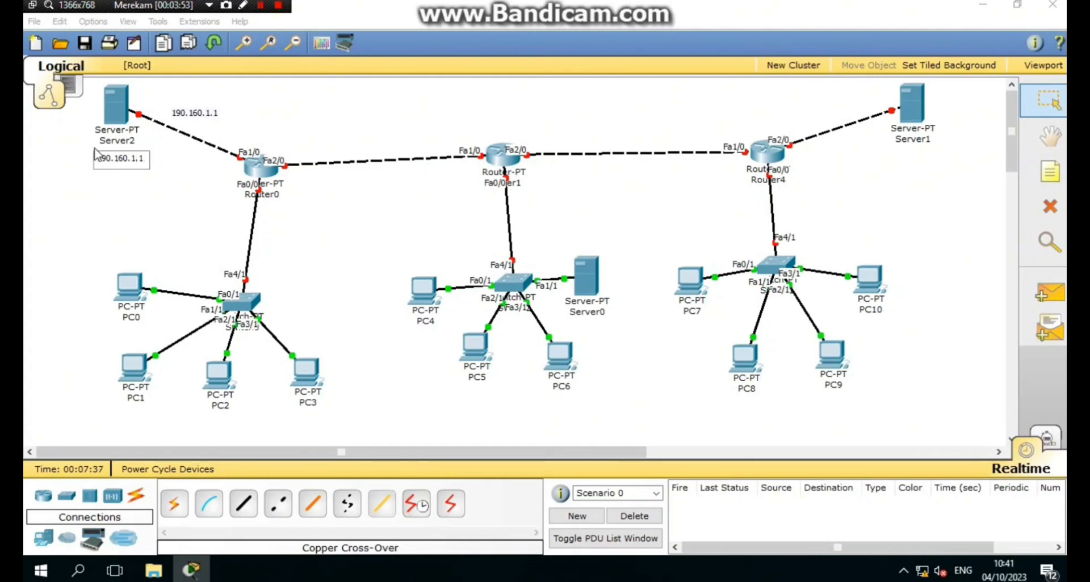
key(BackSpace)
text(2)
click(202, 230)
drag(134, 159, 129, 154)
drag(187, 119, 191, 153)
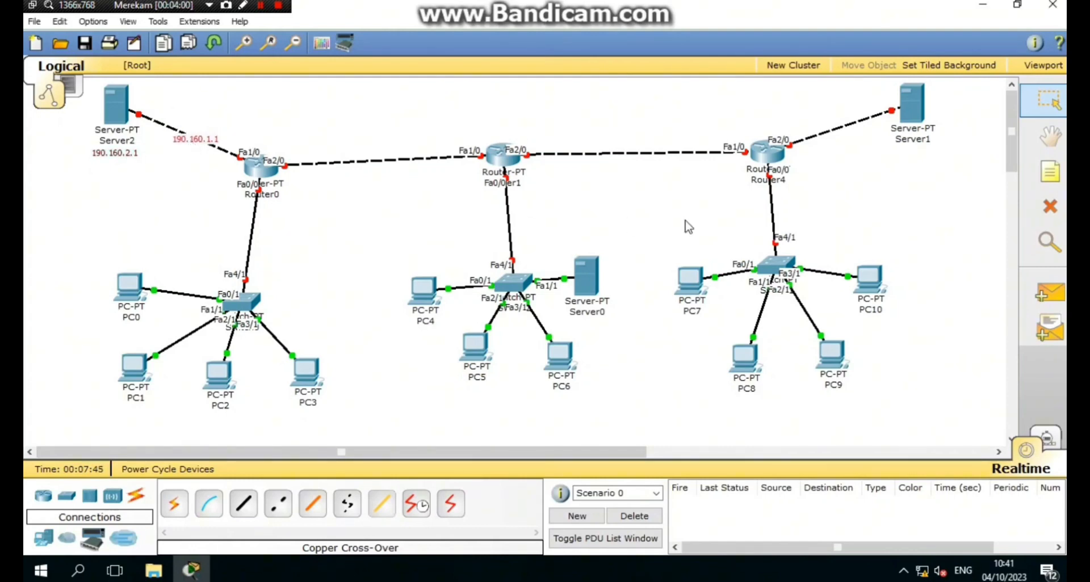
- Add a note reading 190.160.34.1 on the Router0–switch link
click(1050, 171)
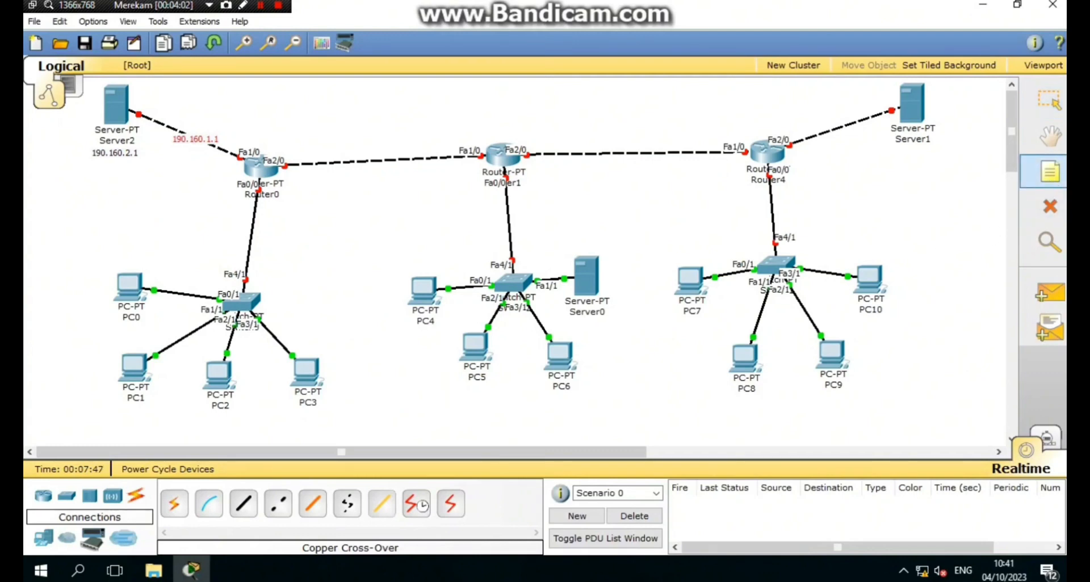
click(232, 240)
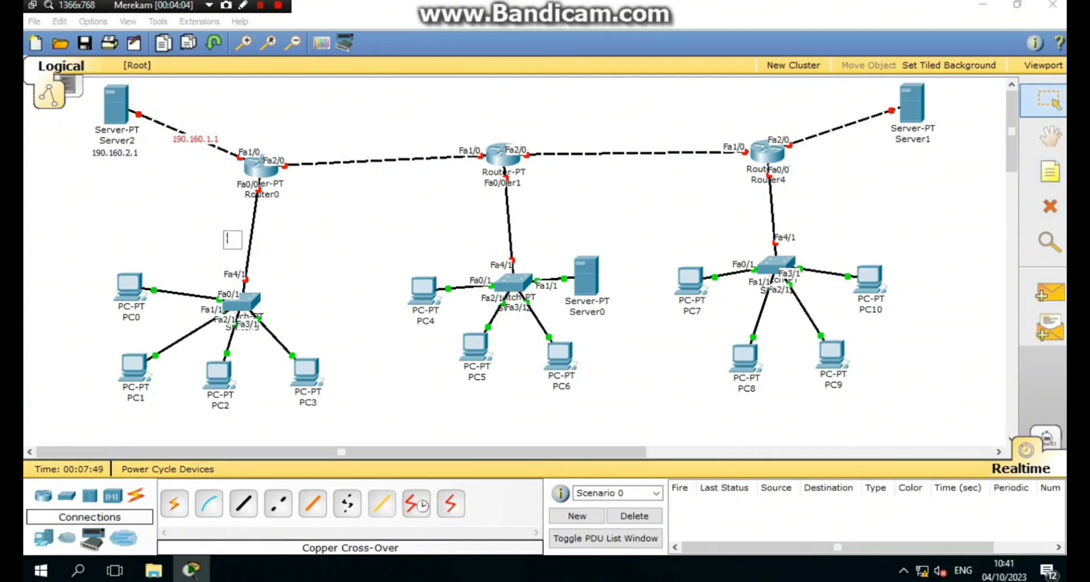
key(ctrl+v)
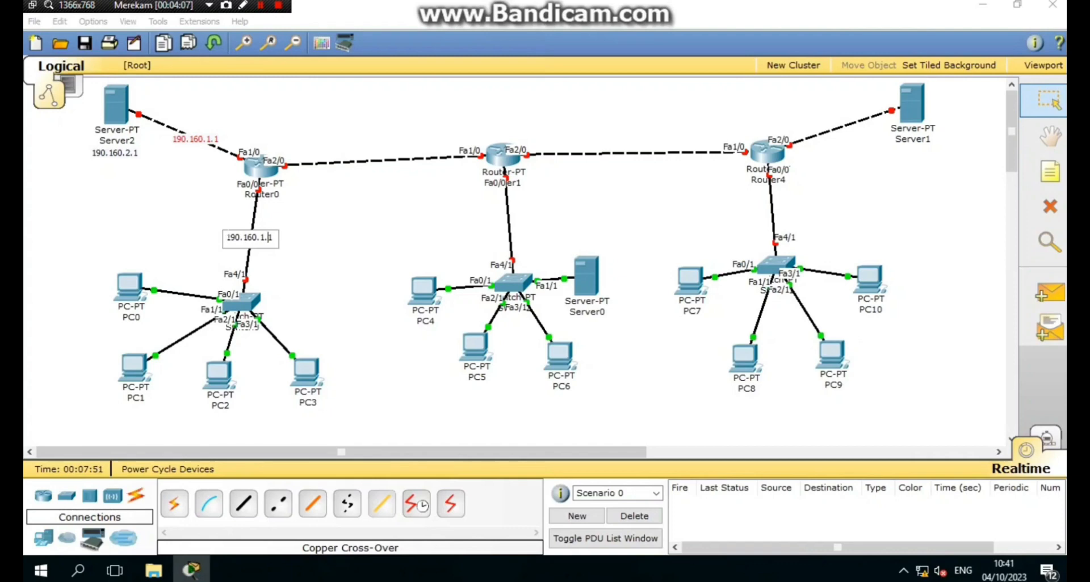
key(BackSpace)
text(34)
key(ctrl+a)
key(ctrl+c)
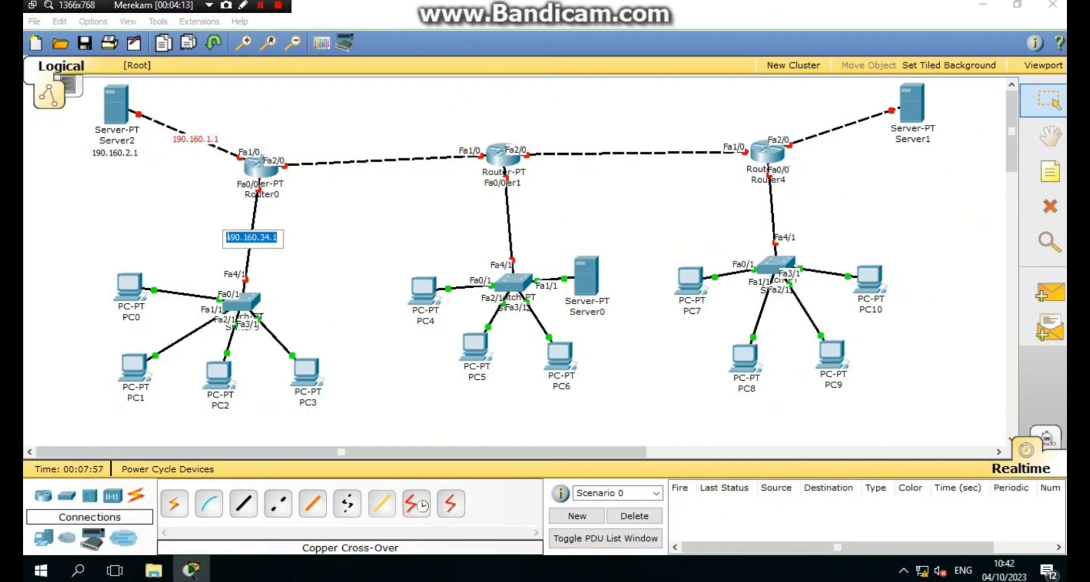
- Label PC0 190.160.35.1 and PC1 190.160.36.1 with notes below them
click(1049, 172)
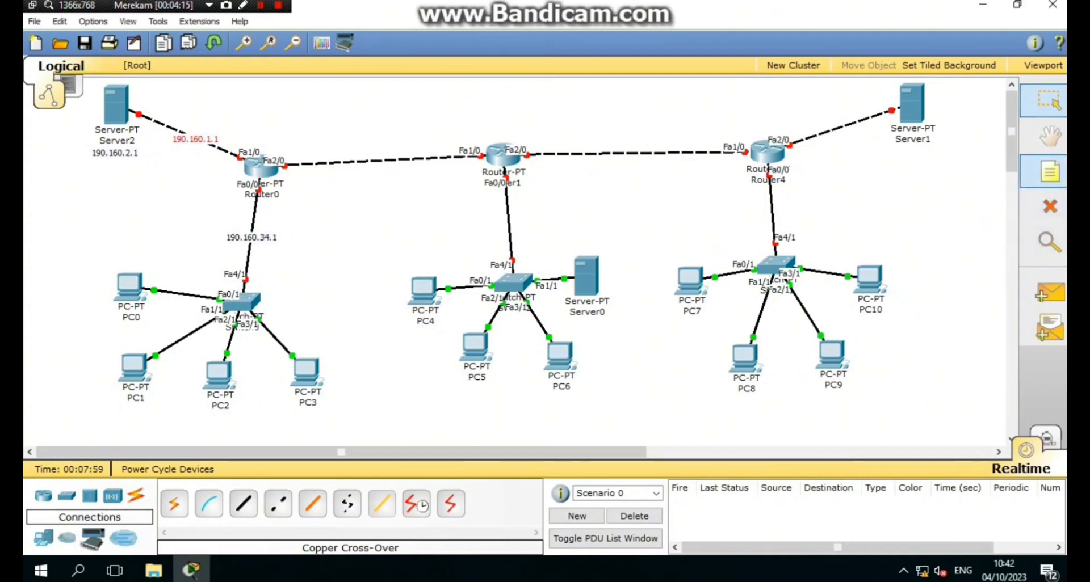
click(105, 329)
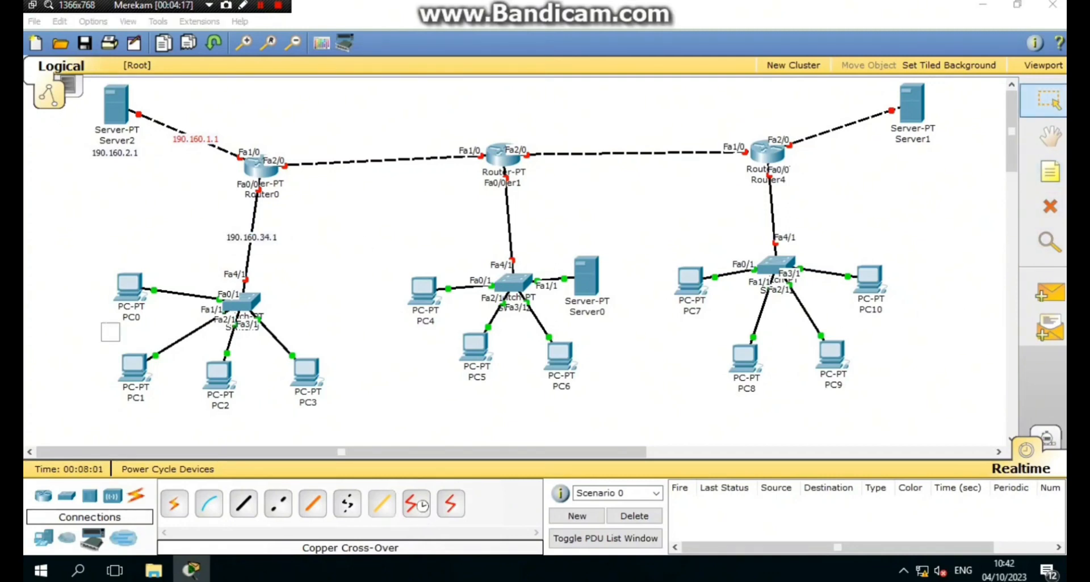
key(ctrl+v)
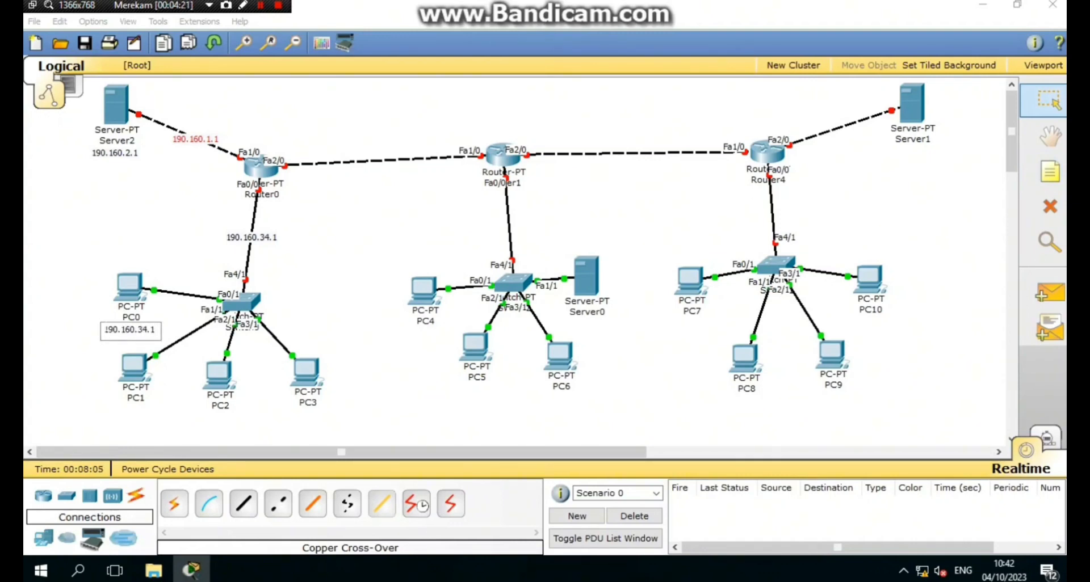
key(BackSpace)
text(5)
click(158, 422)
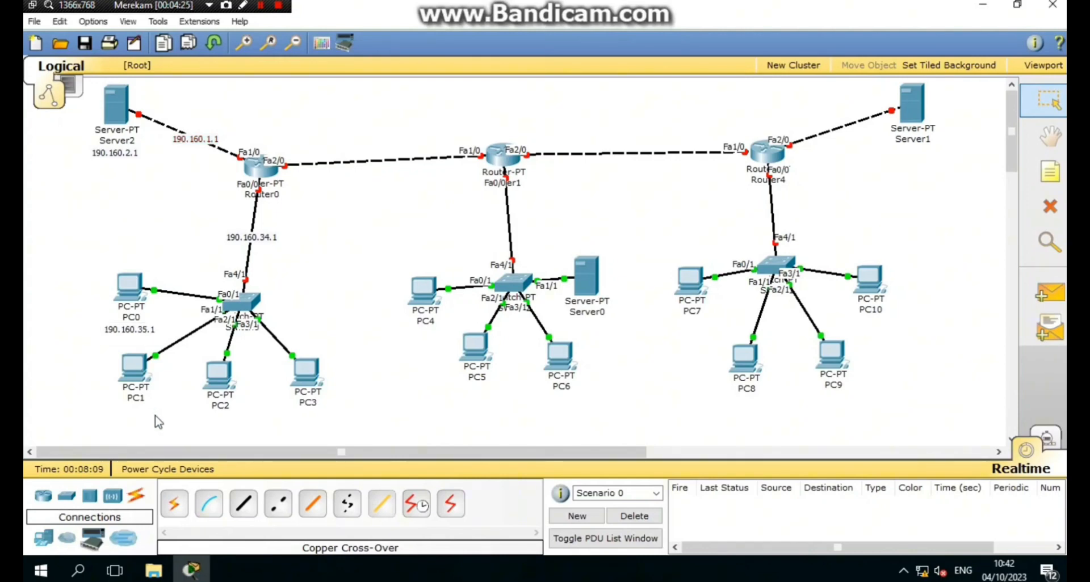
click(1059, 172)
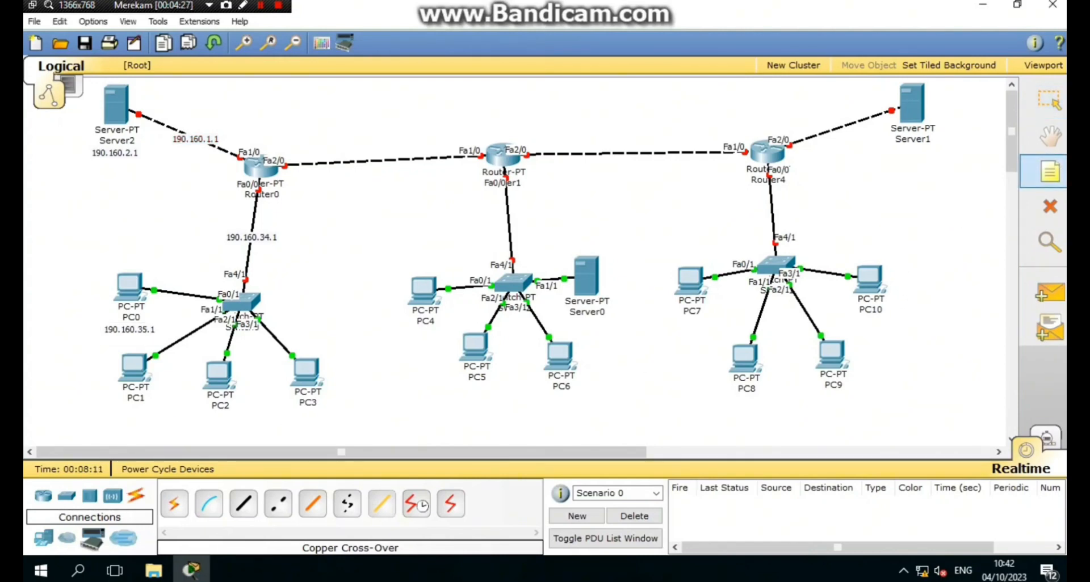
click(117, 409)
key(ctrl+v)
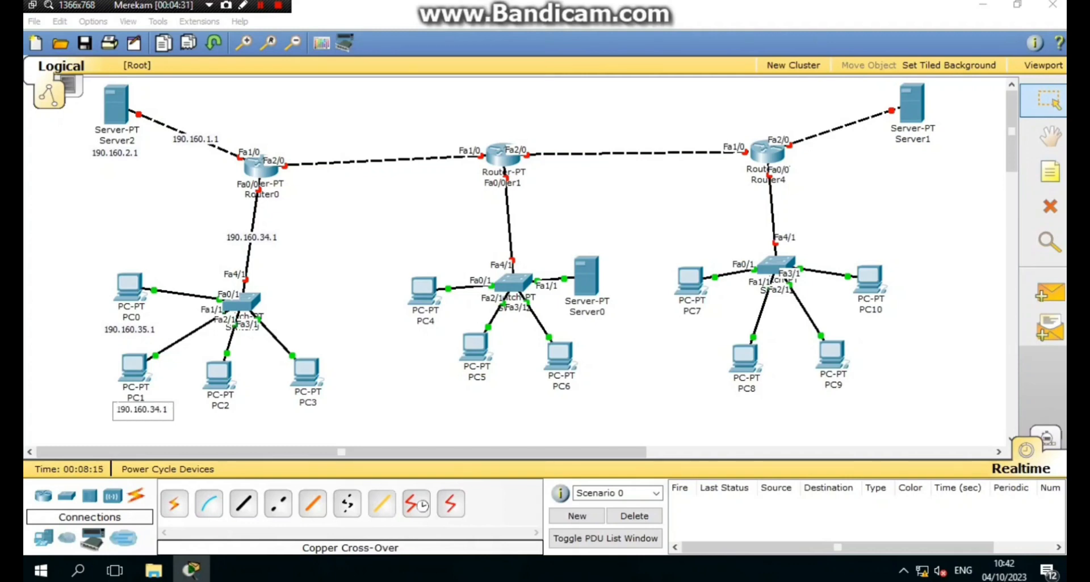
key(BackSpace)
text(6)
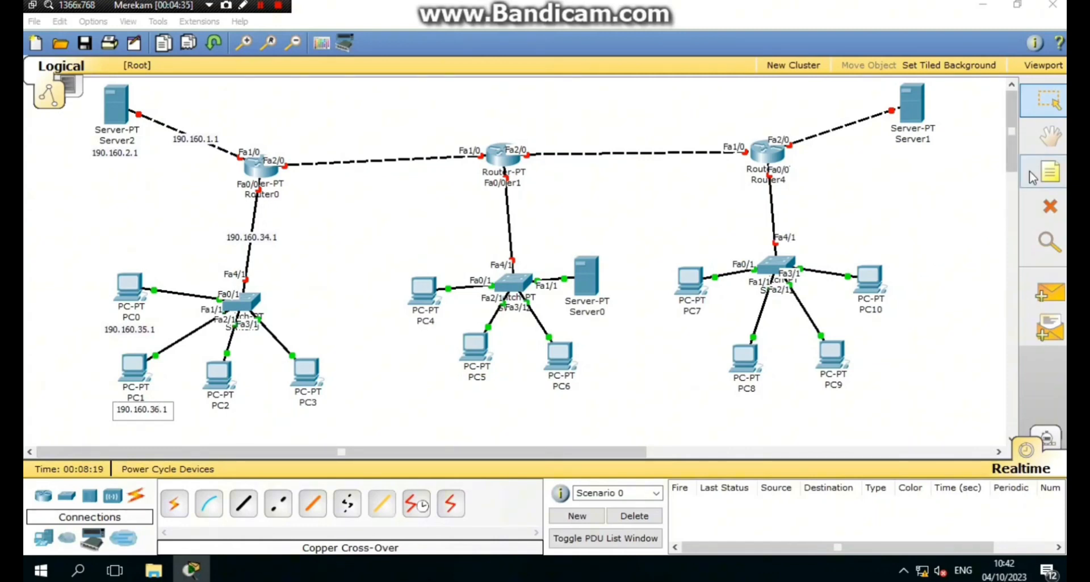
click(1050, 172)
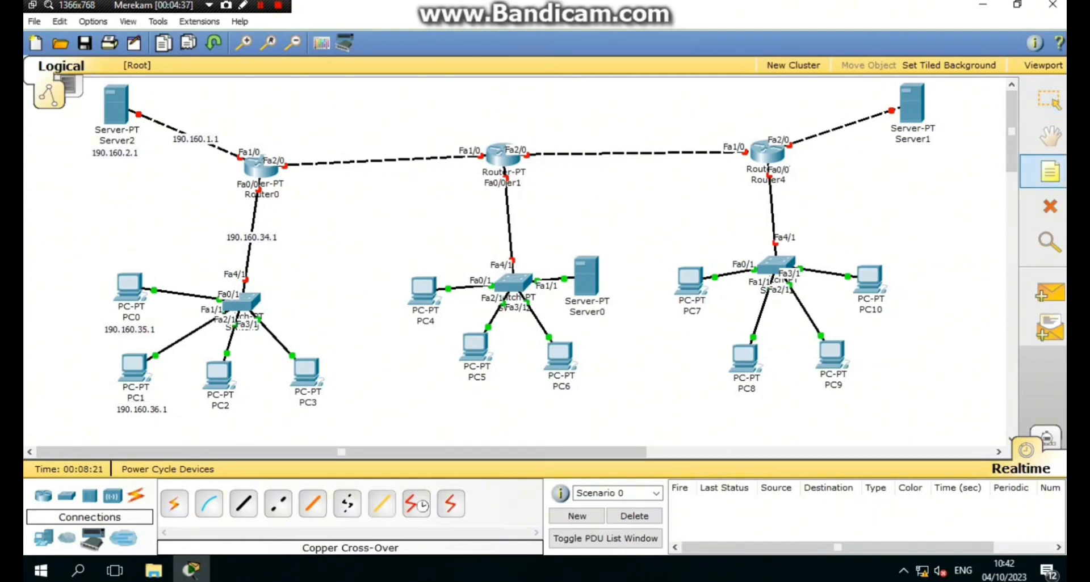
- Label PC2 190.160.37.1 and PC3 190.160.38.1, nudging the PC3 note into place
click(199, 417)
key(ctrl+v)
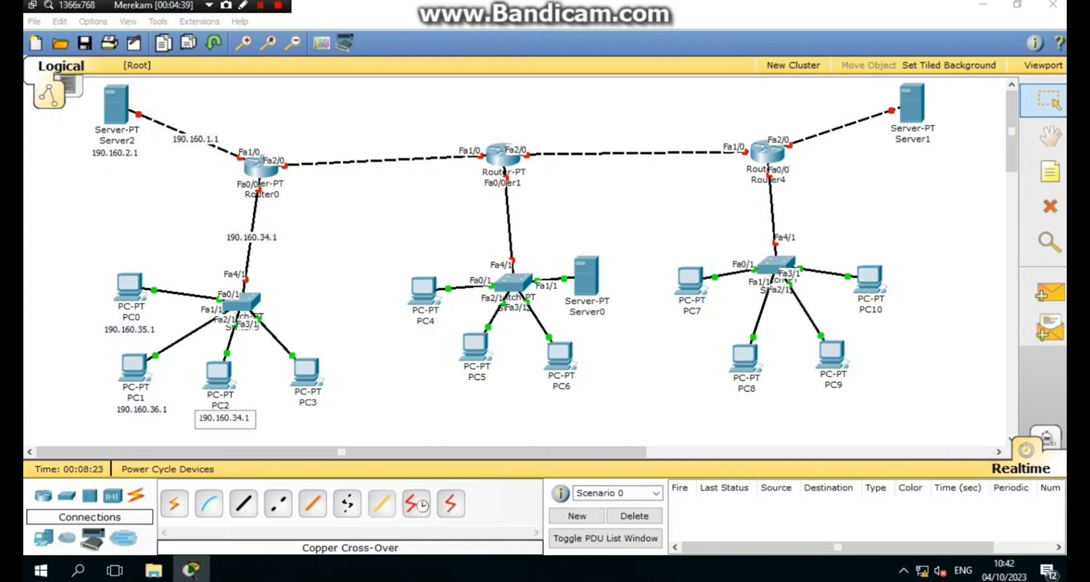
text(7)
click(351, 430)
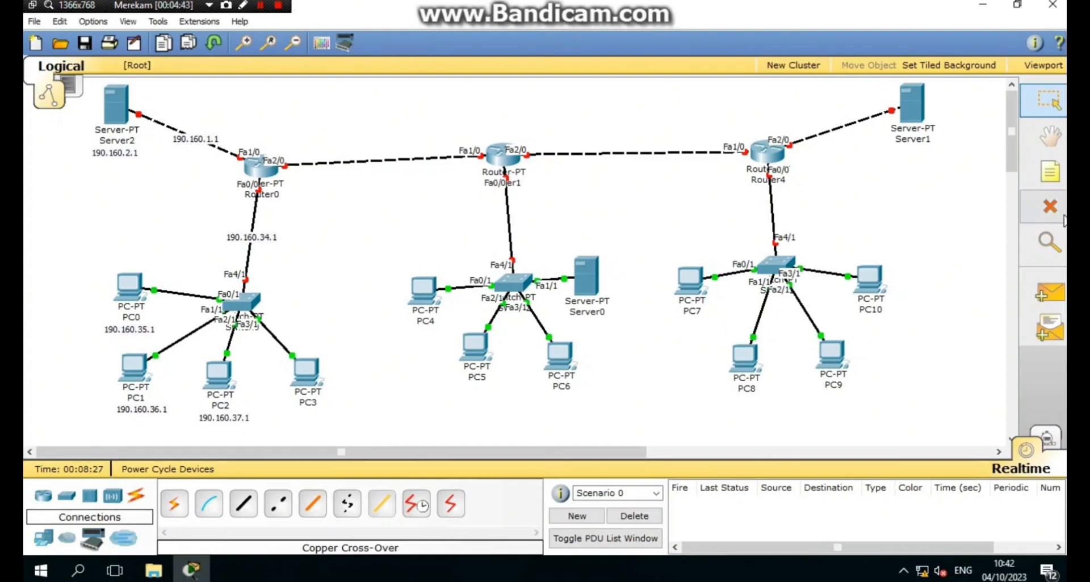
click(1049, 171)
click(300, 418)
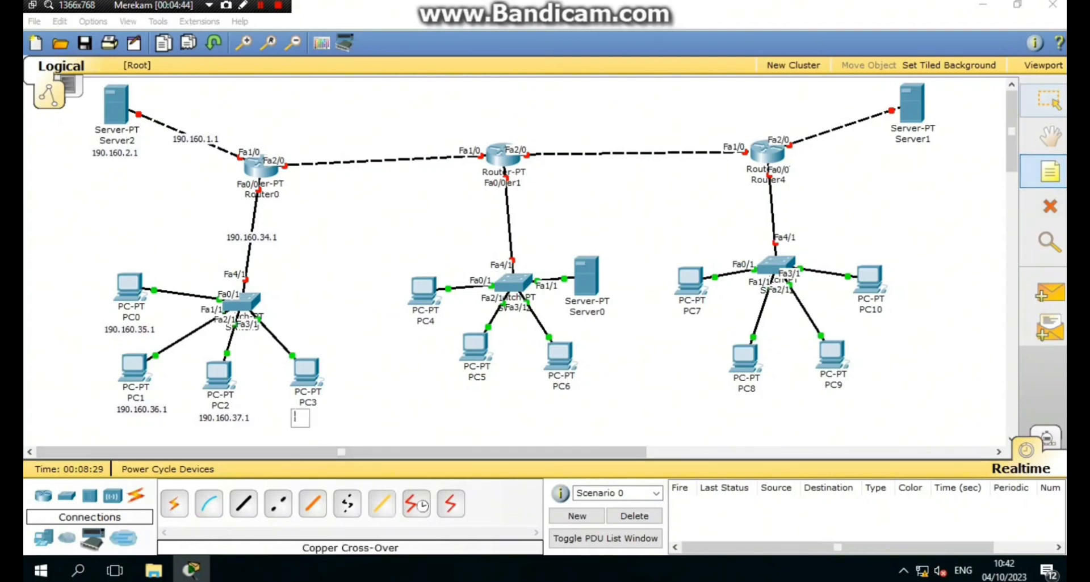
key(ctrl+v)
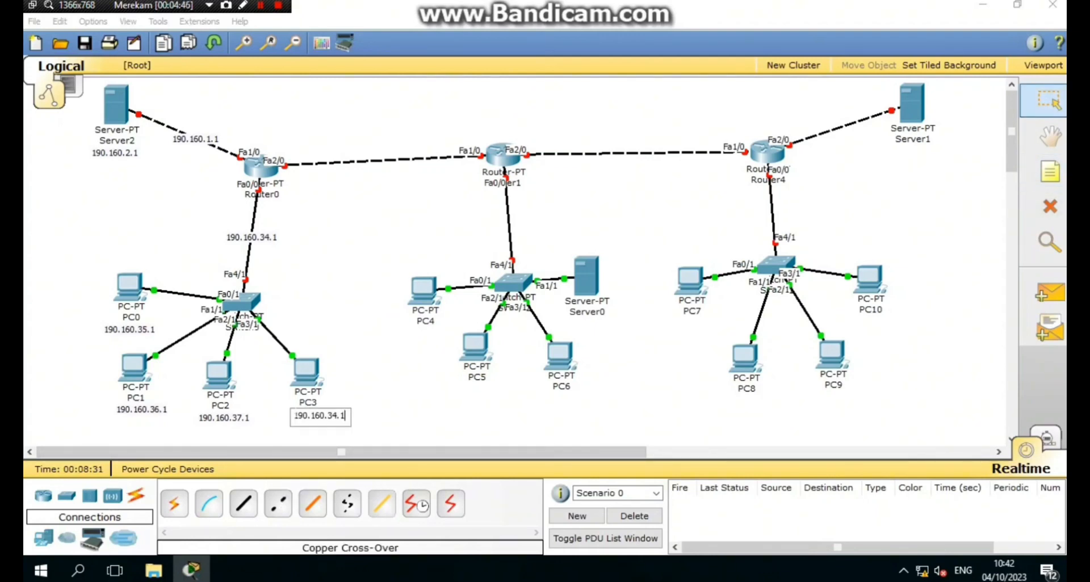
key(BackSpace)
text(8)
click(462, 441)
click(323, 416)
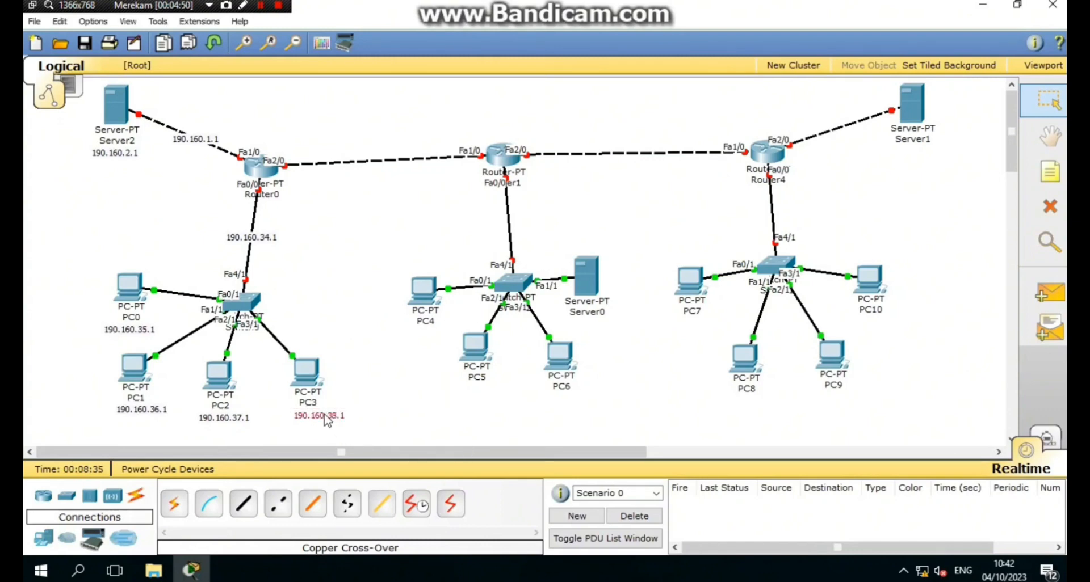
drag(329, 419, 316, 414)
- Add a 190.160.65.1 note at Router0's Fa2/0 end of the Router0–Router1 link
mouse_move(125, 116)
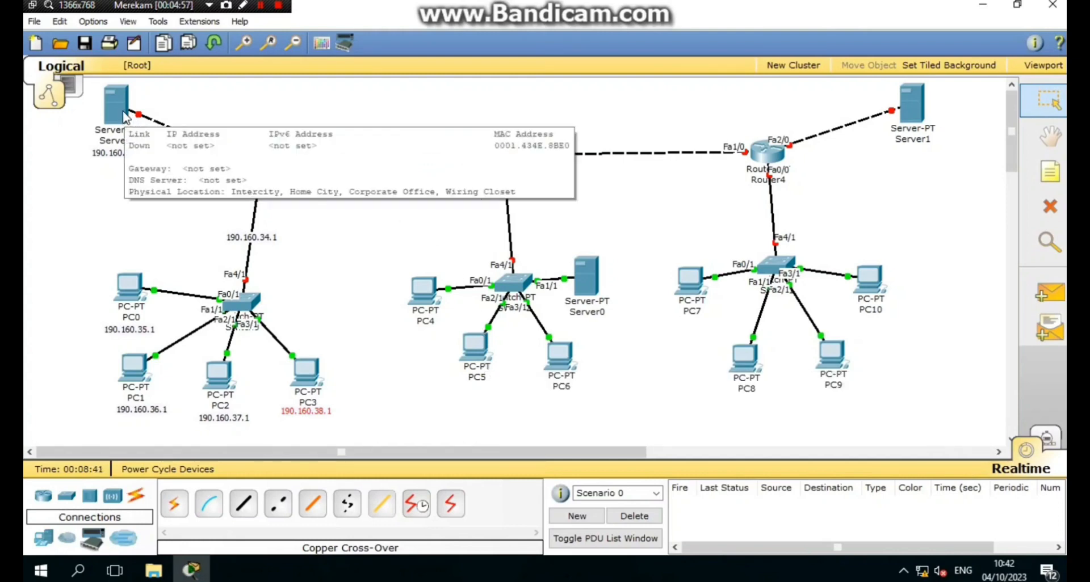
click(1049, 171)
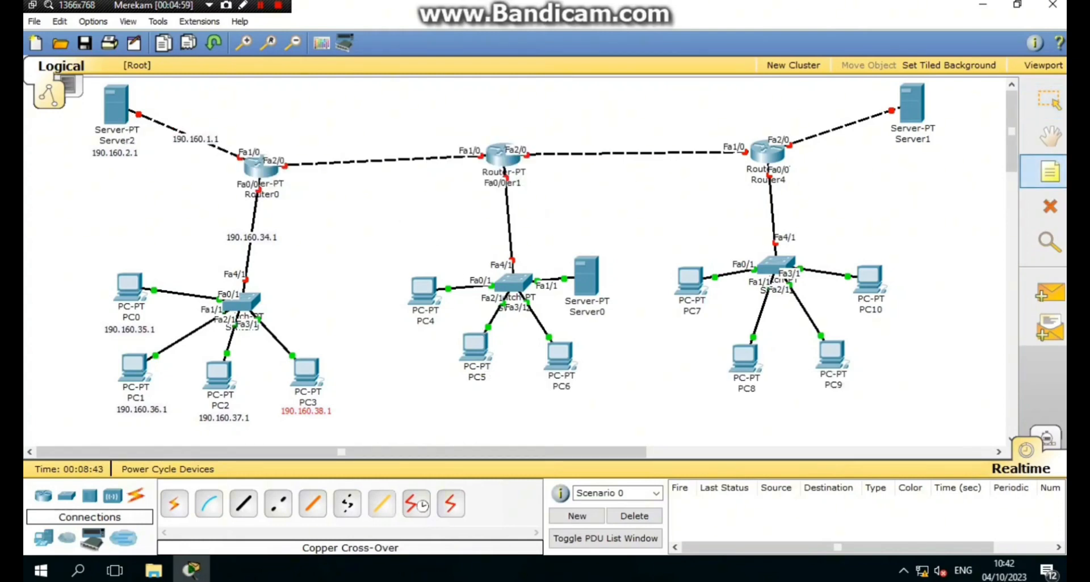
click(301, 159)
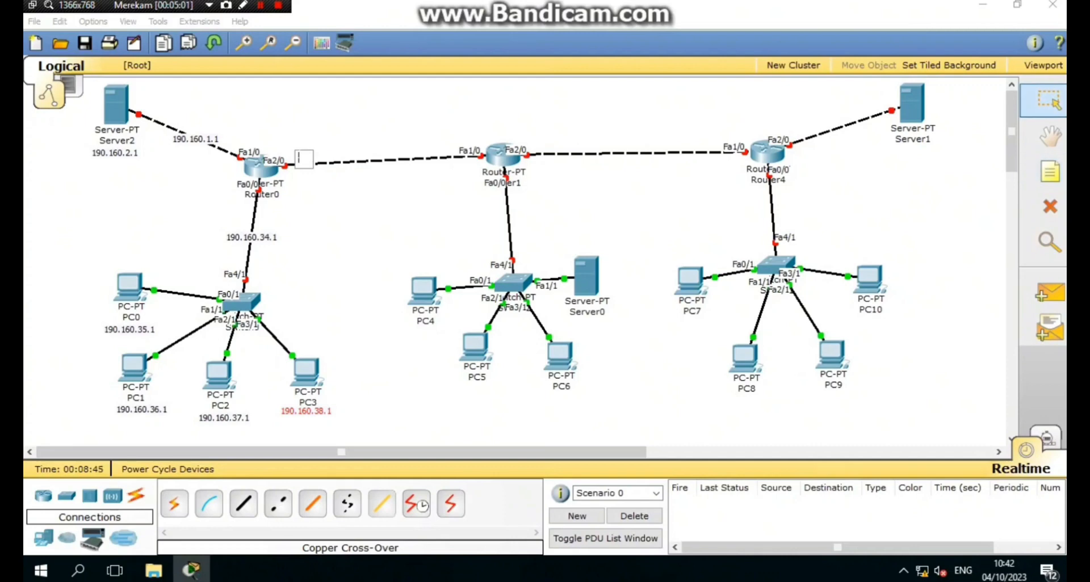
text(19)
text(2.16)
key(BackSpace)
key(BackSpace)
key(BackSpace)
key(BackSpace)
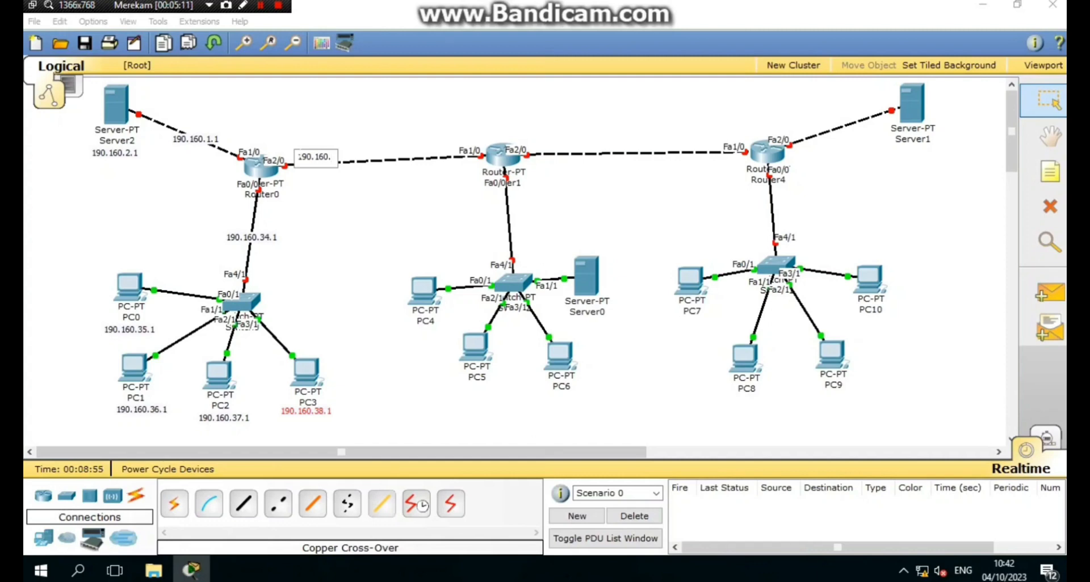
text(65.1)
key(ctrl+a)
key(ctrl+c)
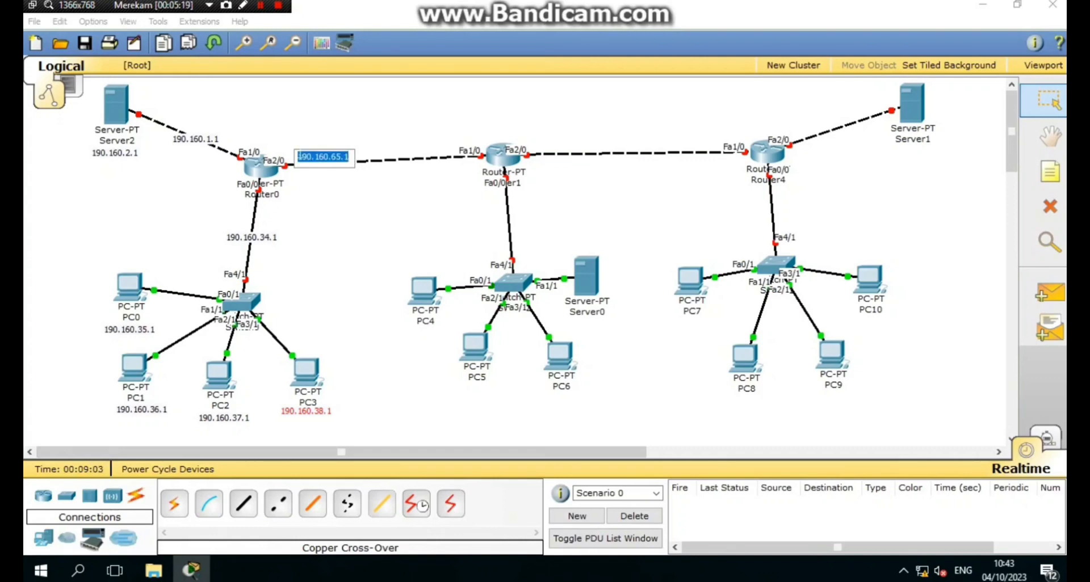
- Add a 190.160.66.1 note at Router1's end of the link
click(1050, 172)
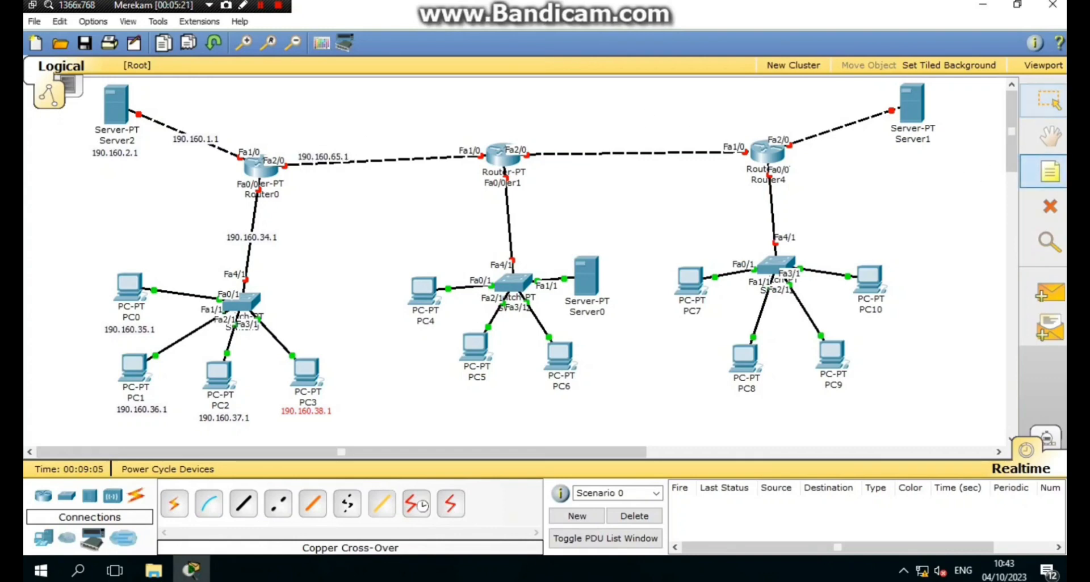
click(411, 155)
key(ctrl+v)
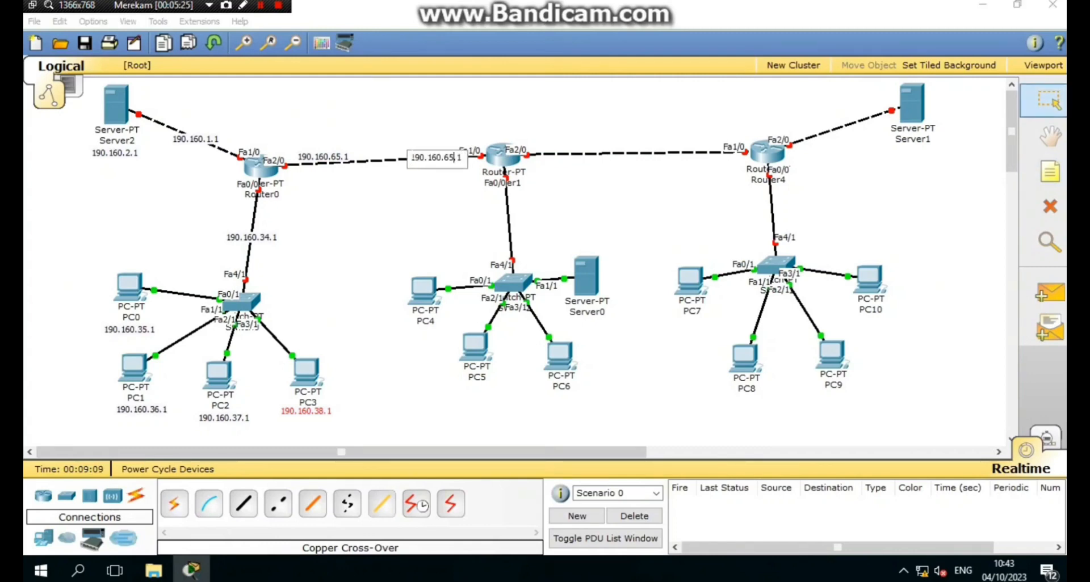
key(BackSpace)
key(BackSpace)
key(BackSpace)
text(6.1)
click(427, 203)
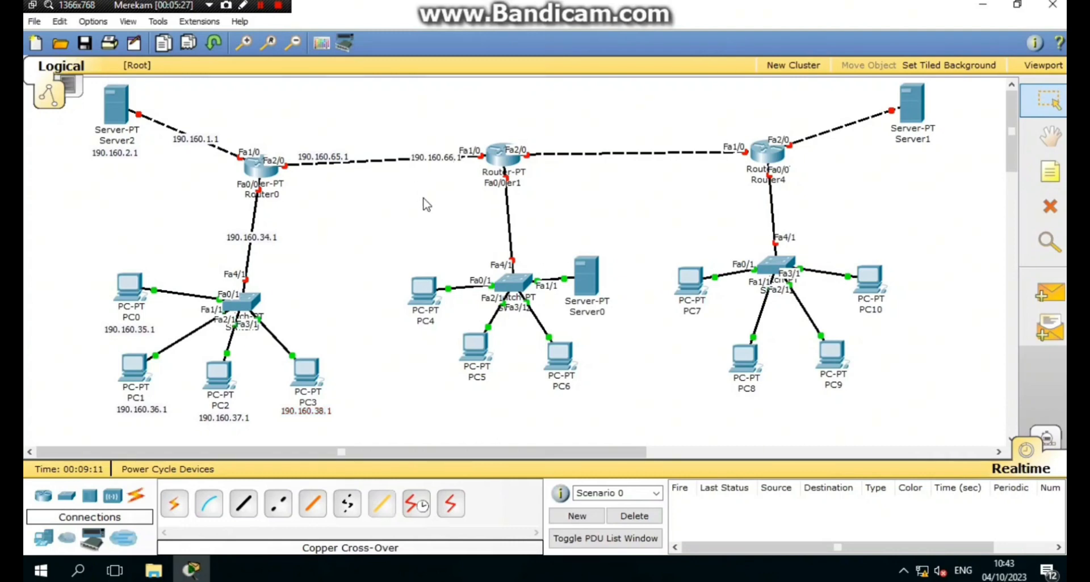
click(1049, 174)
click(487, 226)
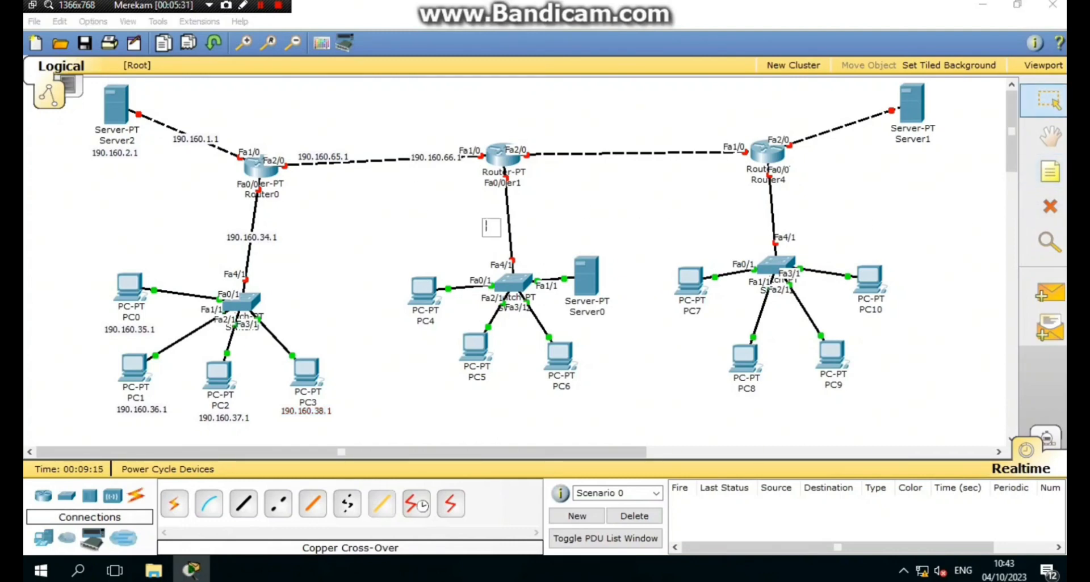
- Set the note on Router1's switch link to 190.160.98.1
key(ctrl+v)
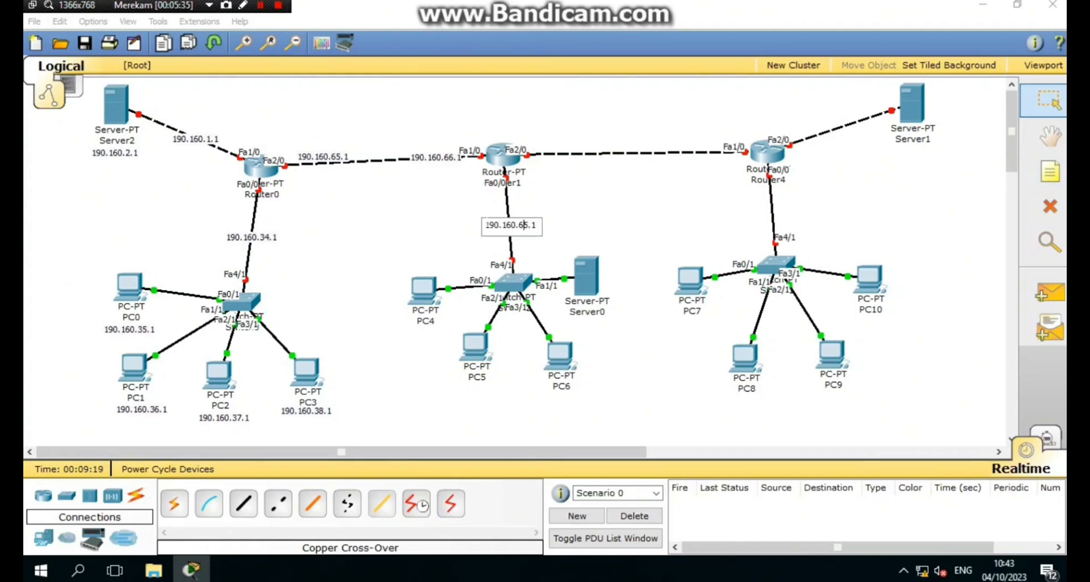
key(Right)
key(BackSpace)
key(BackSpace)
text(98)
click(1050, 171)
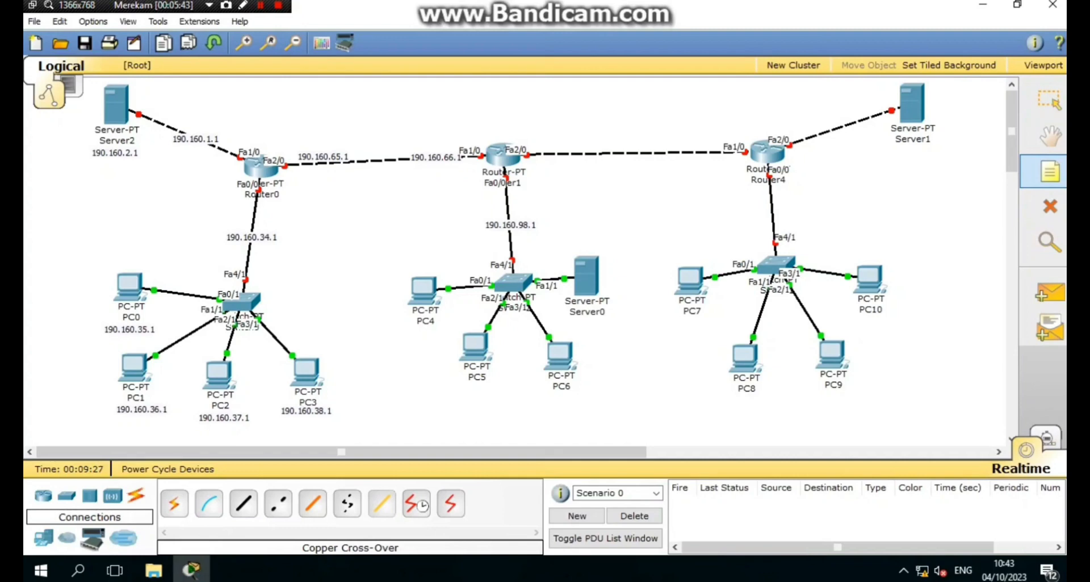
- Label PC4 190.160.99.1 and PC5 190.160.100.1 with notes below them
click(397, 338)
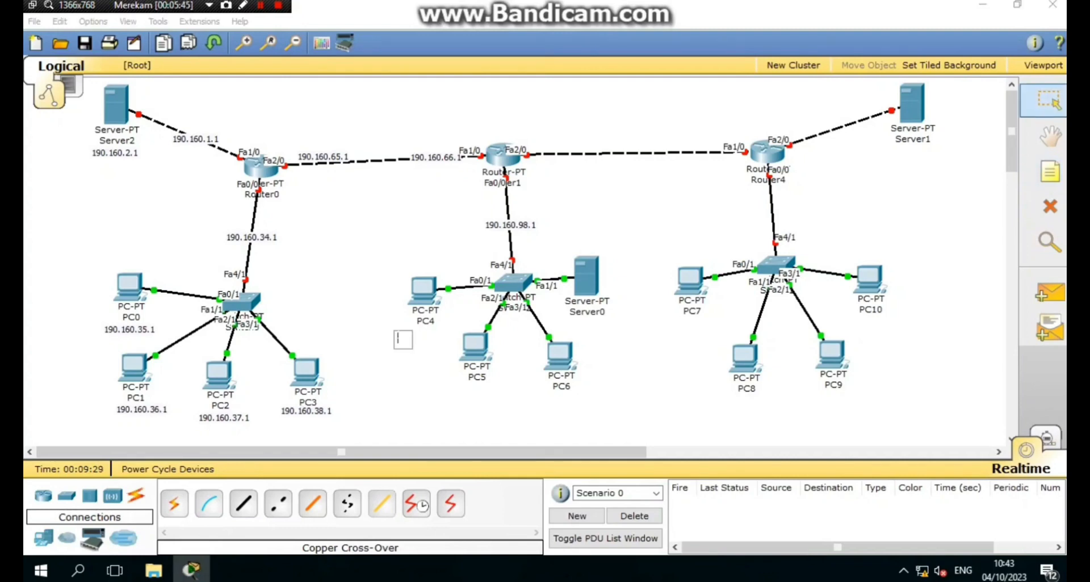
key(ctrl+v)
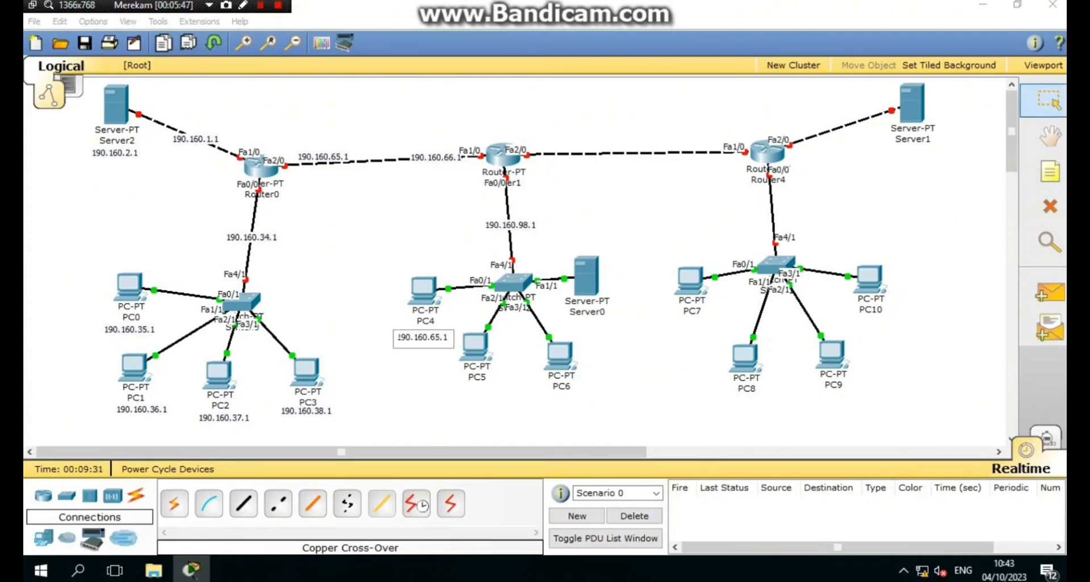
key(BackSpace)
key(BackSpace)
text(99)
click(1034, 169)
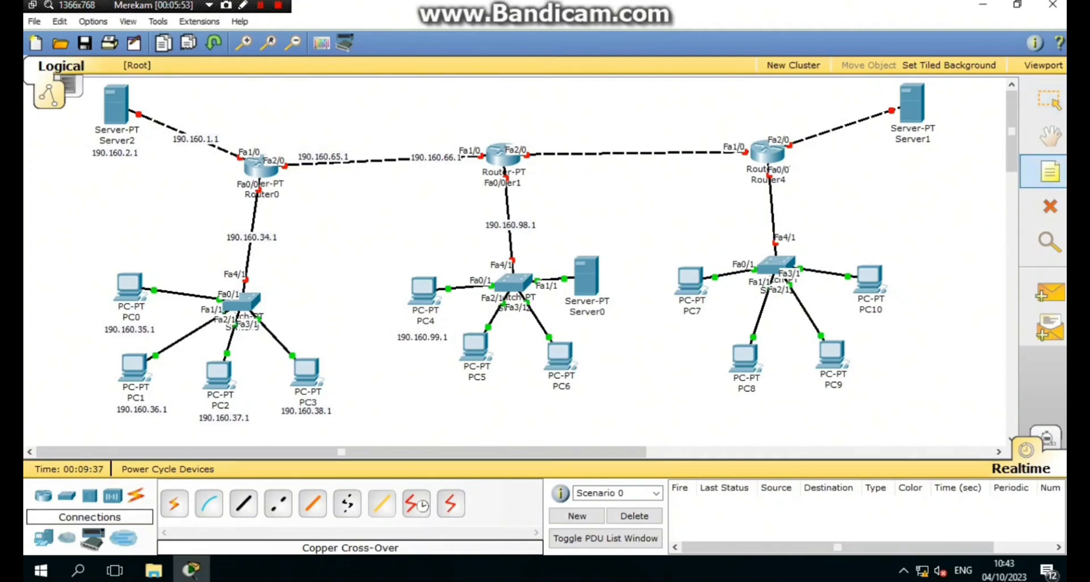
key(Escape)
key(ctrl+v)
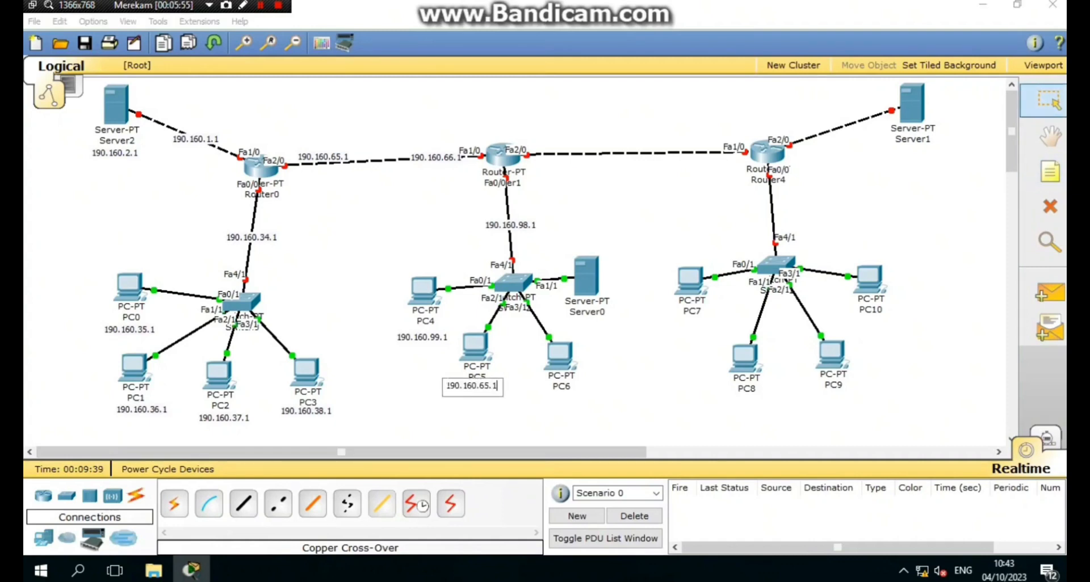
key(Left)
key(Left)
key(BackSpace)
key(BackSpace)
text(100)
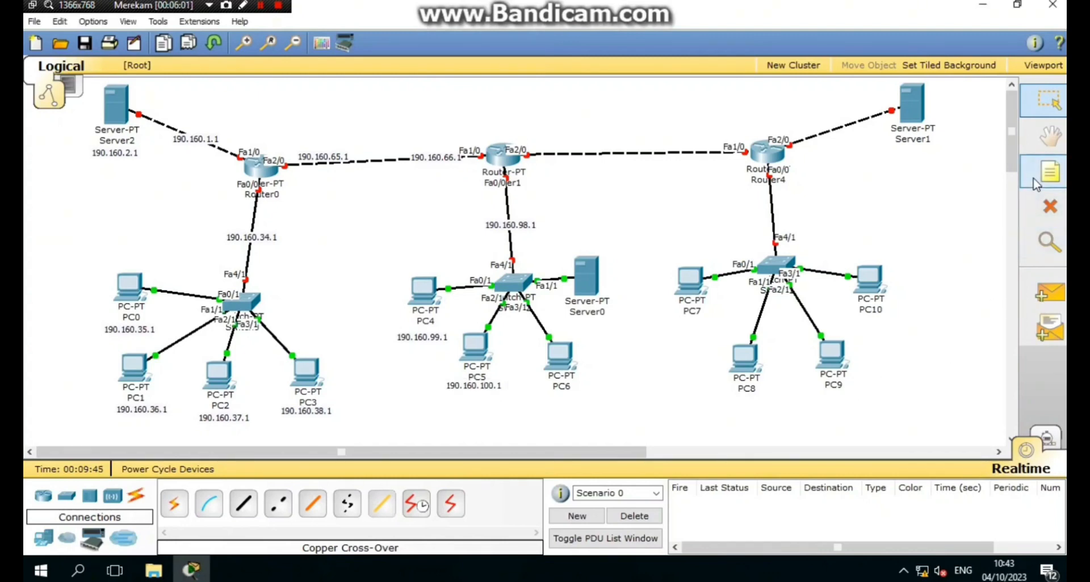
- Label PC6 190.160.101.1 and Server0 190.160.102.1, then nudge the Server0 and PC4 labels
click(1048, 171)
click(543, 398)
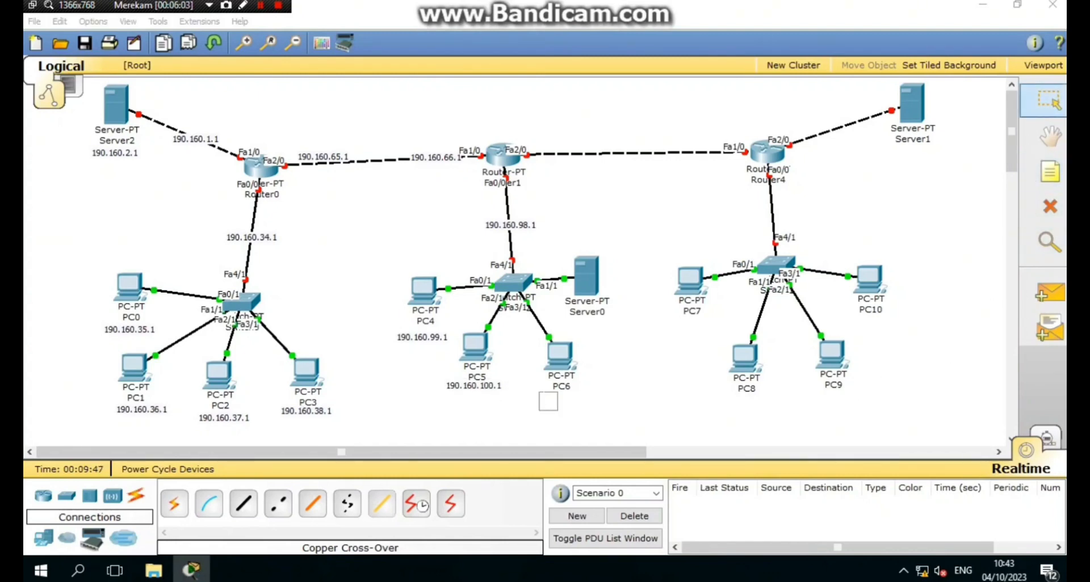
key(ctrl+v)
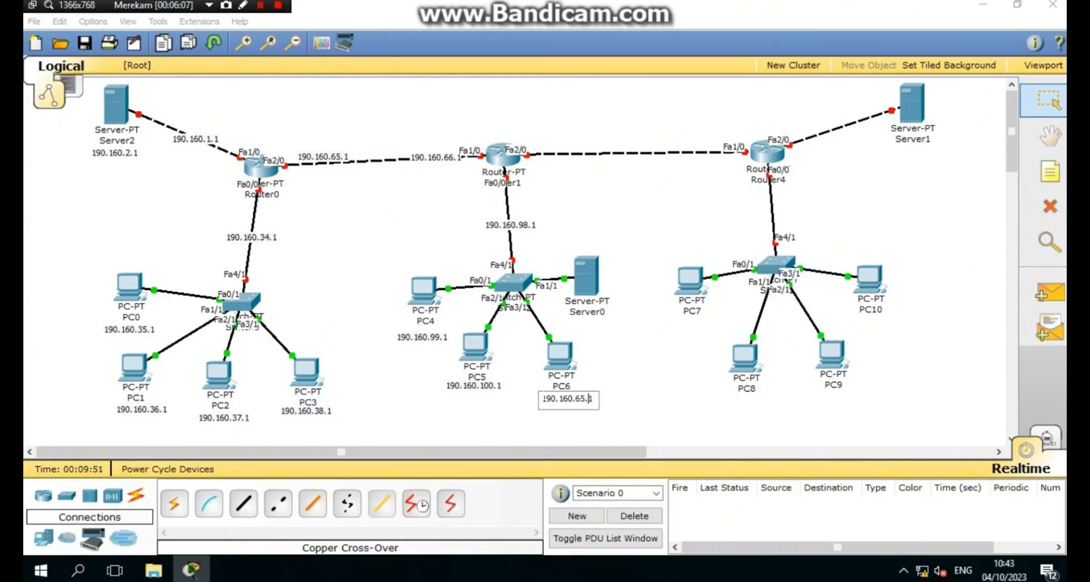
key(BackSpace)
key(BackSpace)
text(101)
click(261, 5)
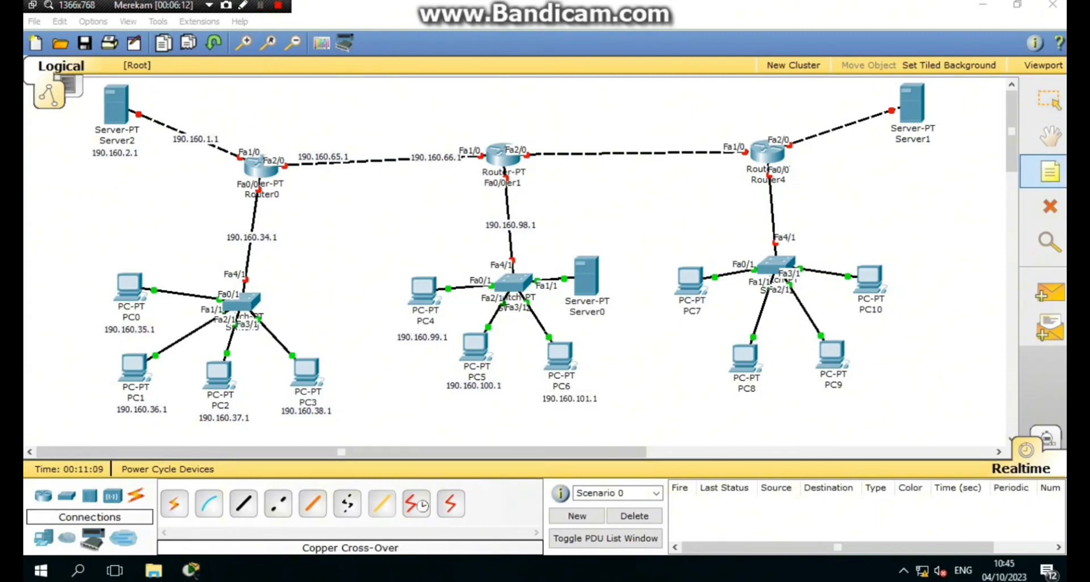
key(Escape)
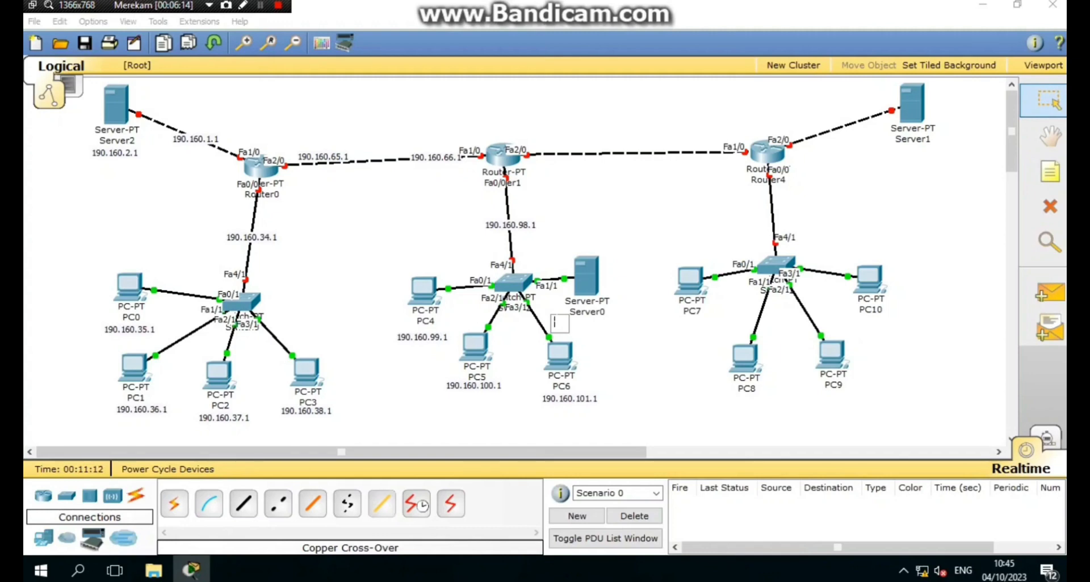
key(ctrl+v)
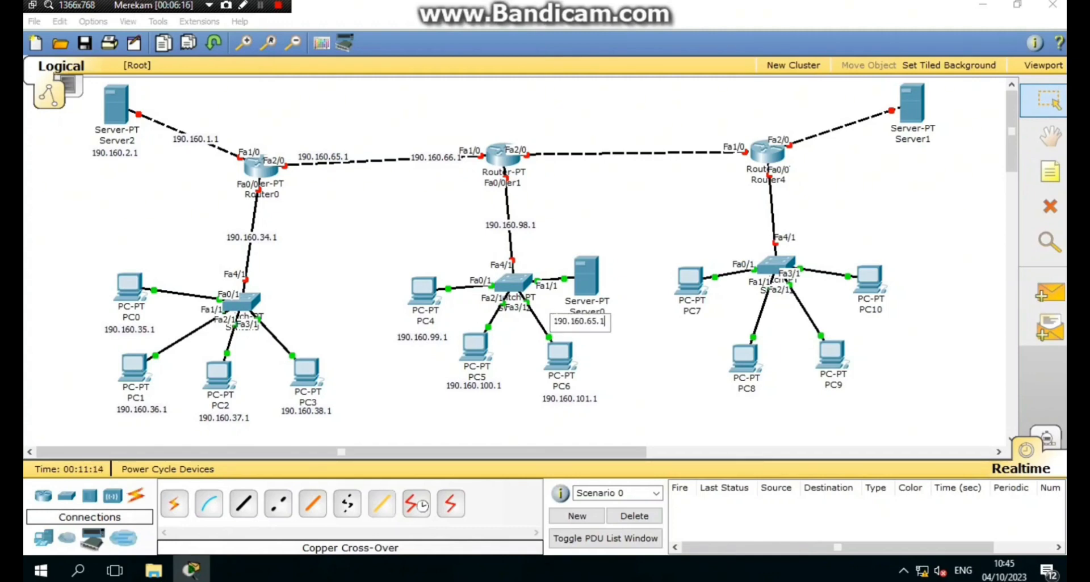
key(BackSpace)
key(BackSpace)
text(102)
click(624, 368)
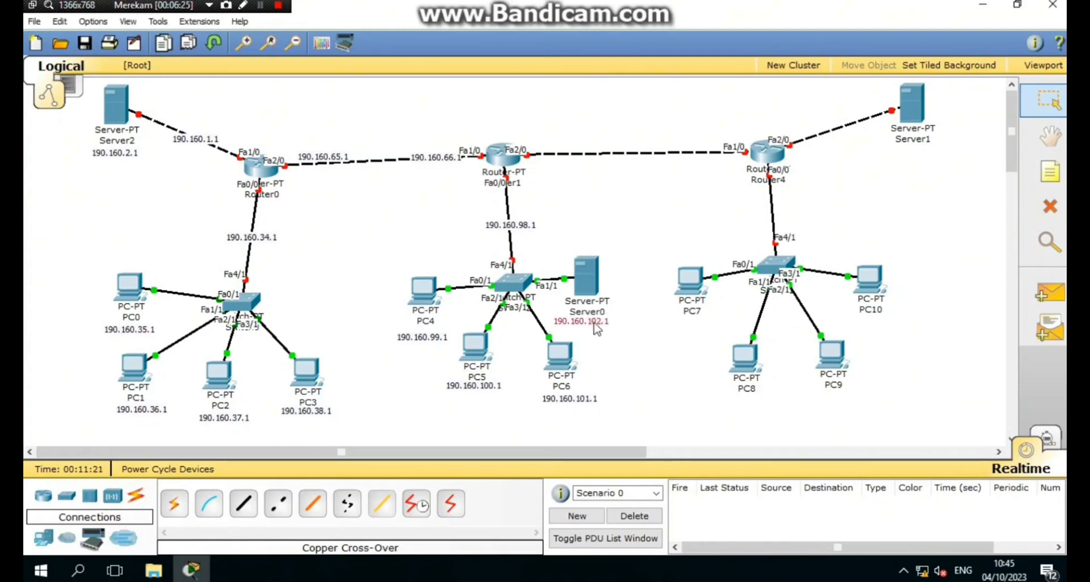
drag(591, 327, 602, 324)
drag(420, 338, 421, 331)
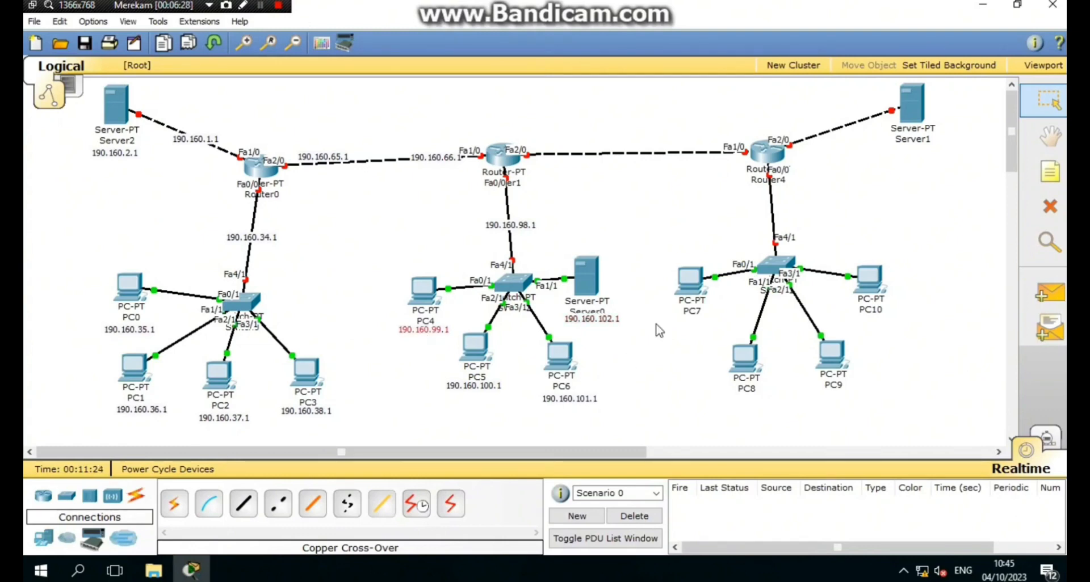
- Add a 190.160.126.1 note beside Router1's Fa2/0 link
click(1049, 171)
click(554, 151)
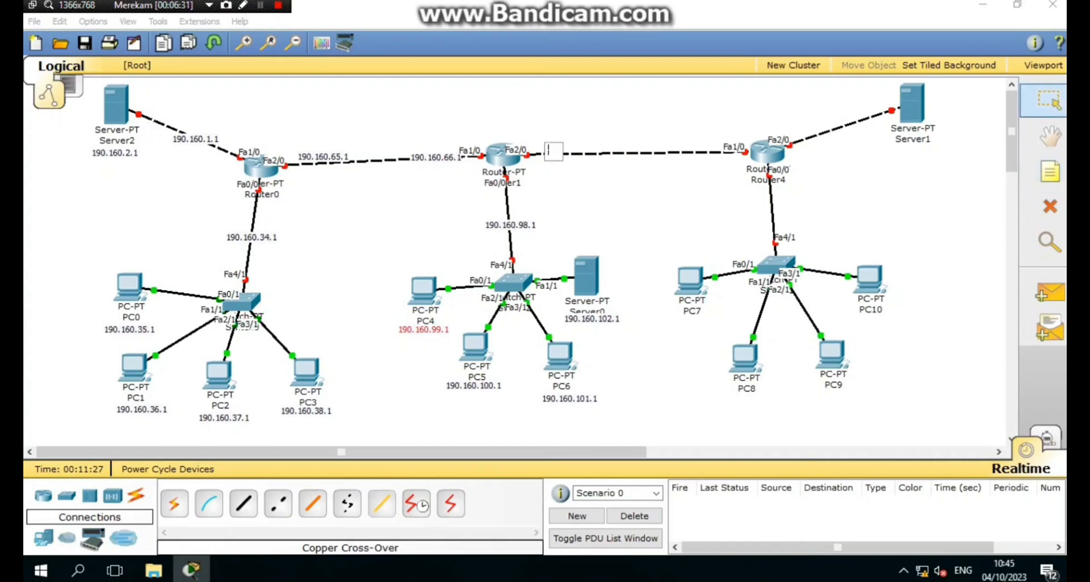
key(ctrl+v)
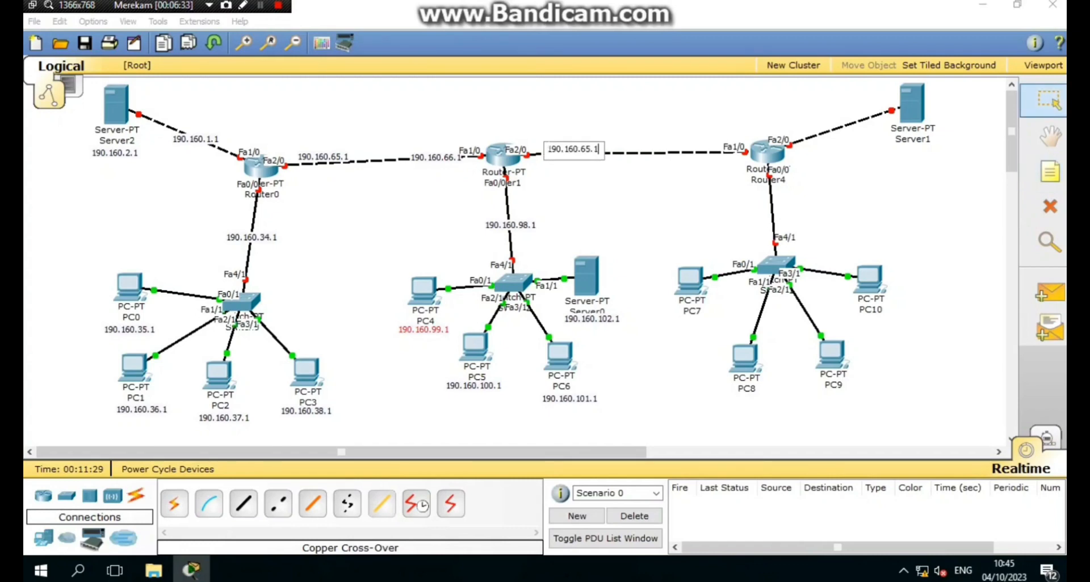
key(BackSpace)
key(BackSpace)
key(BackSpace)
key(BackSpace)
text(126.1)
key(ctrl+a)
key(ctrl+c)
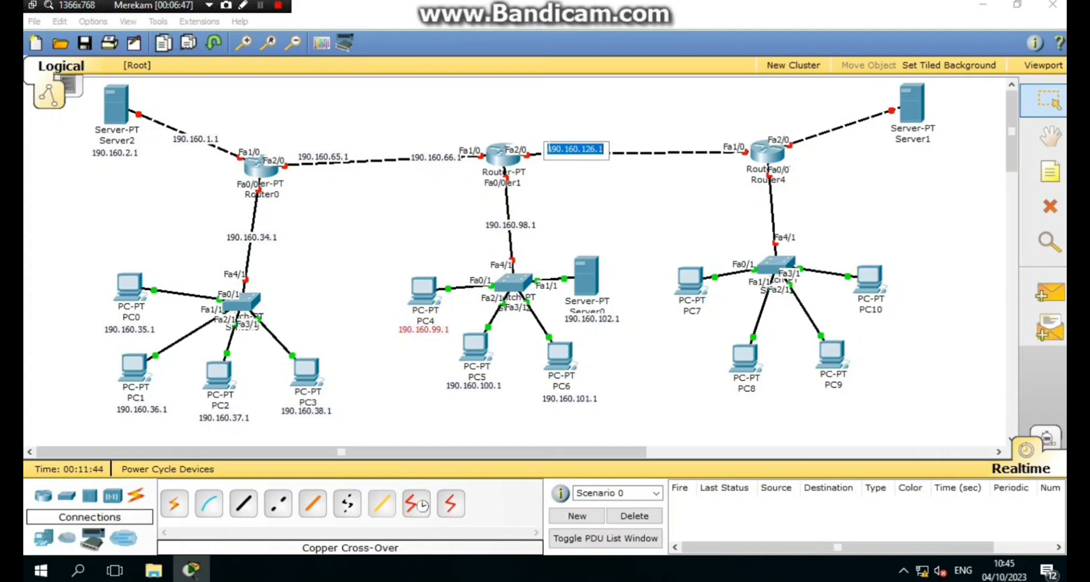
- Add a 190.160.127.1 note near Router4 and move it below the link
click(1047, 175)
click(680, 140)
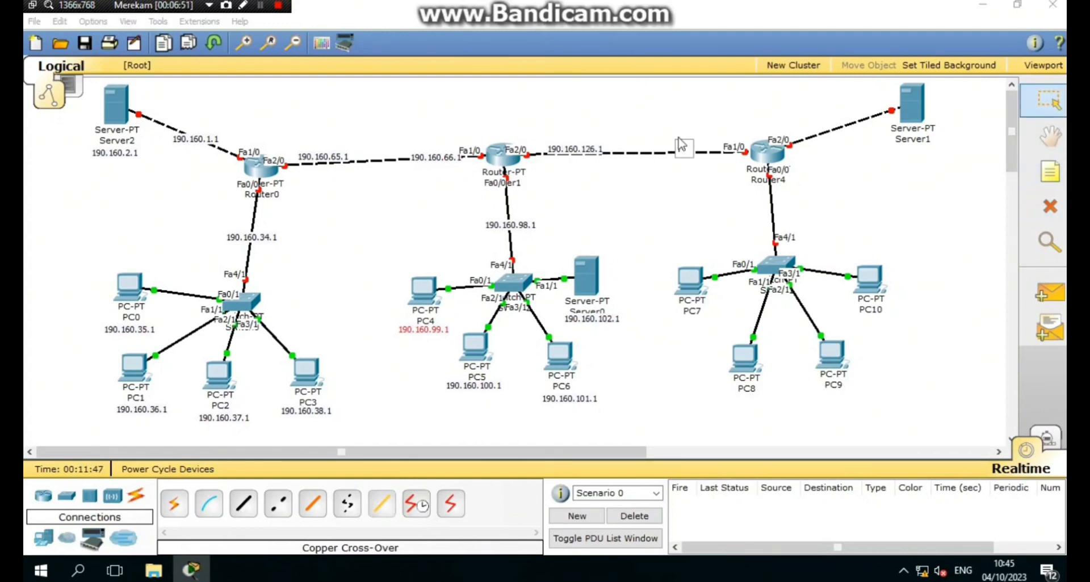
key(ctrl+v)
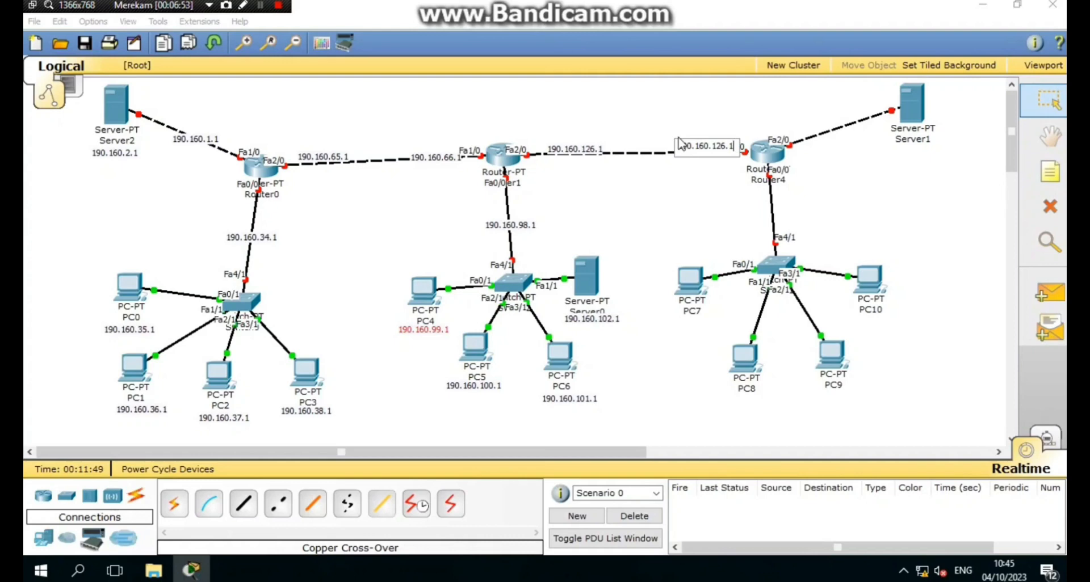
key(Left)
key(Left)
key(BackSpace)
text(7)
click(703, 215)
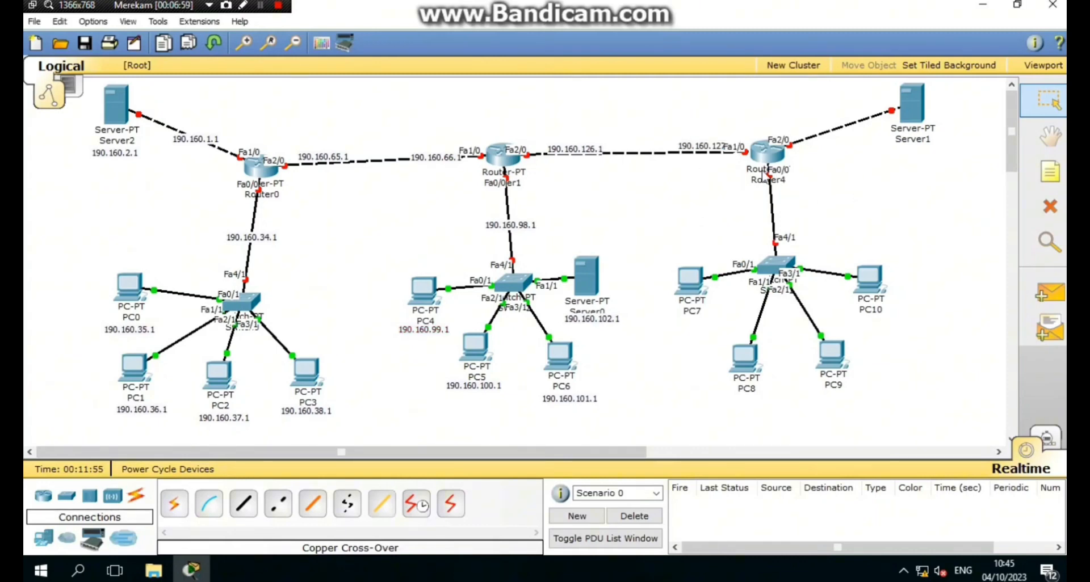
drag(709, 146, 714, 157)
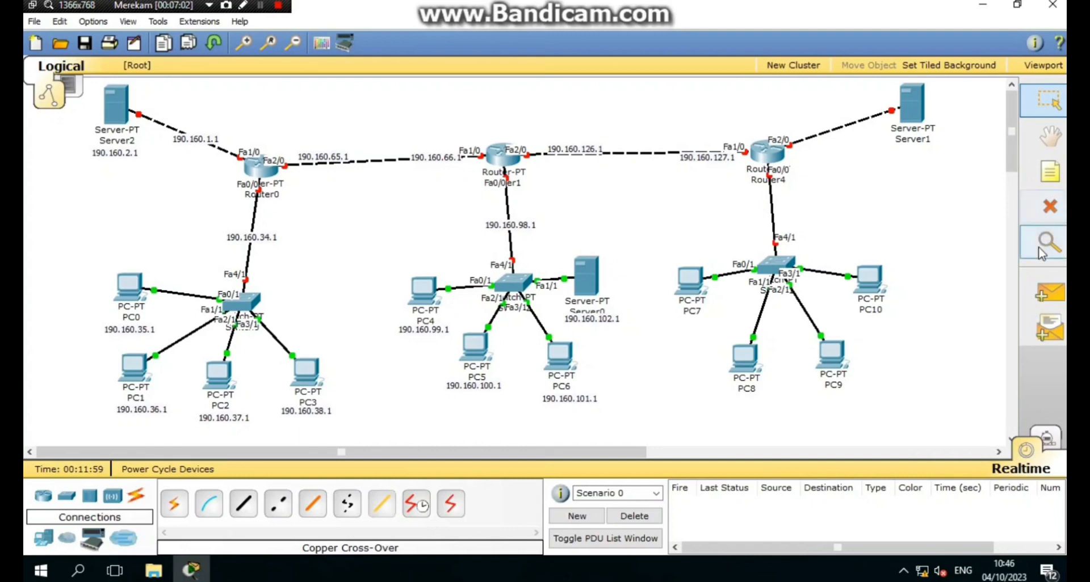
- Add a 190.160.165.1 note on Router4's Fa4/1 switch link and nudge it up-right
click(1049, 171)
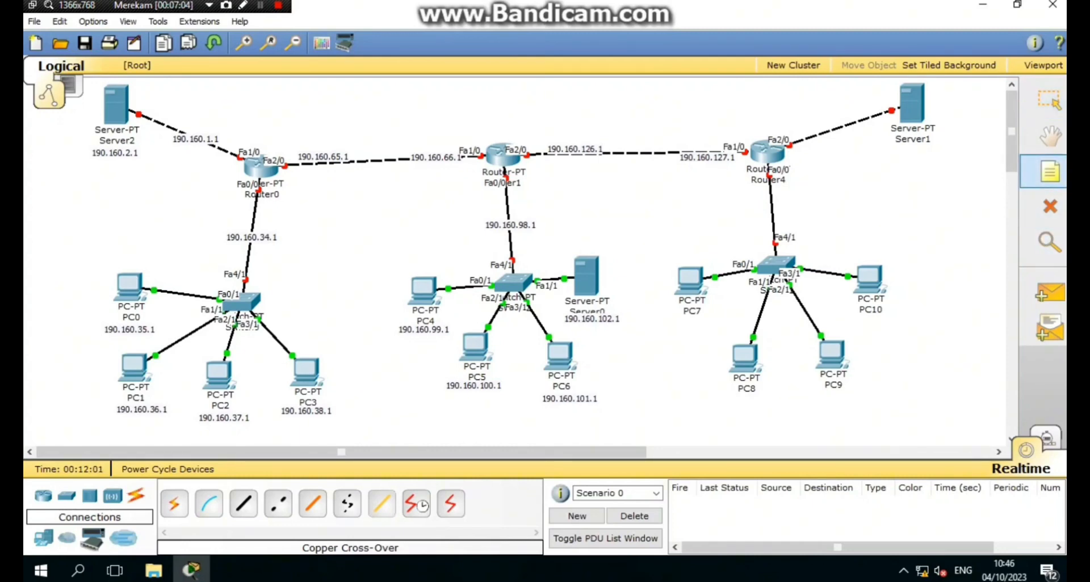
click(726, 215)
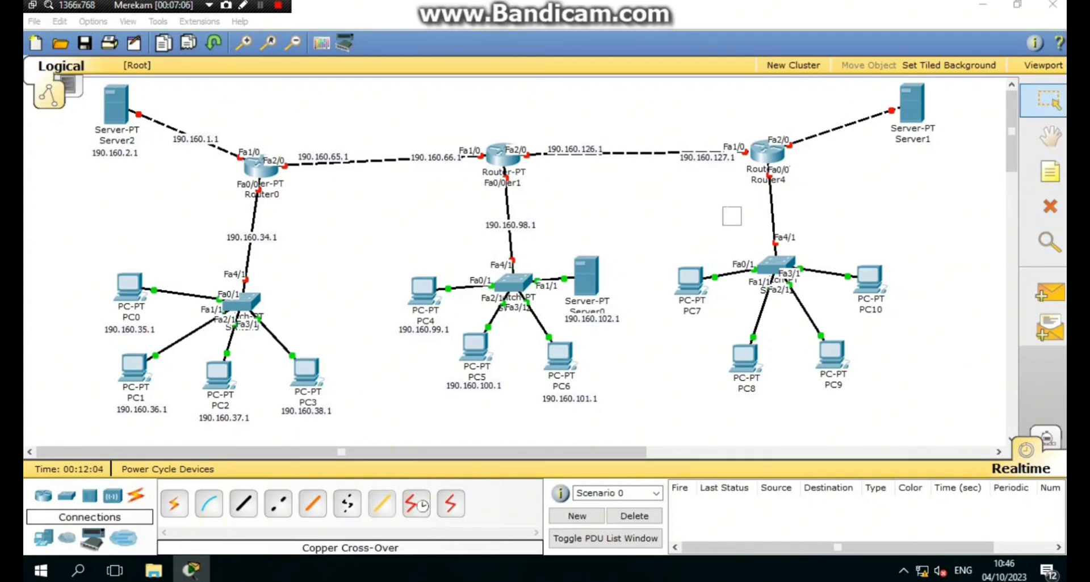
key(ctrl+v)
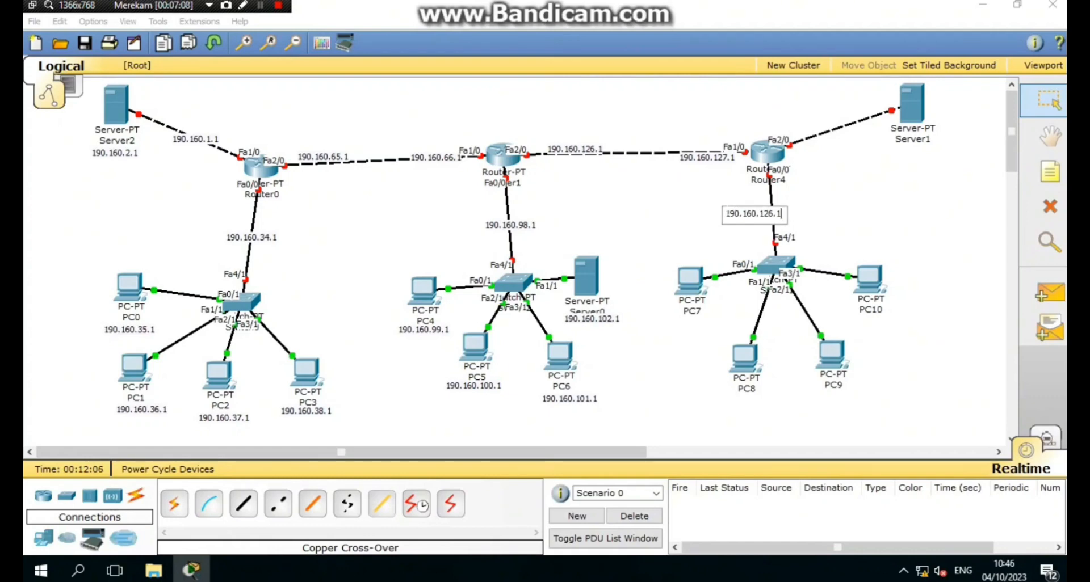
key(BackSpace)
key(BackSpace)
key(BackSpace)
key(BackSpace)
key(BackSpace)
text(165.1)
click(754, 241)
drag(764, 217, 792, 213)
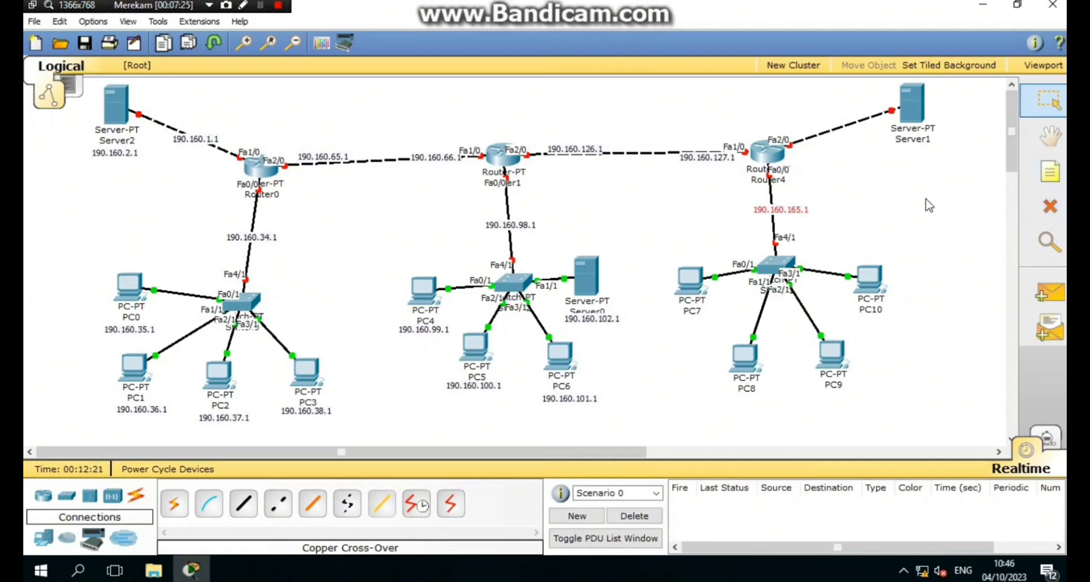
- Copy the 190.160.165.1 note text and label PC7 190.160.166.1
double_click(801, 210)
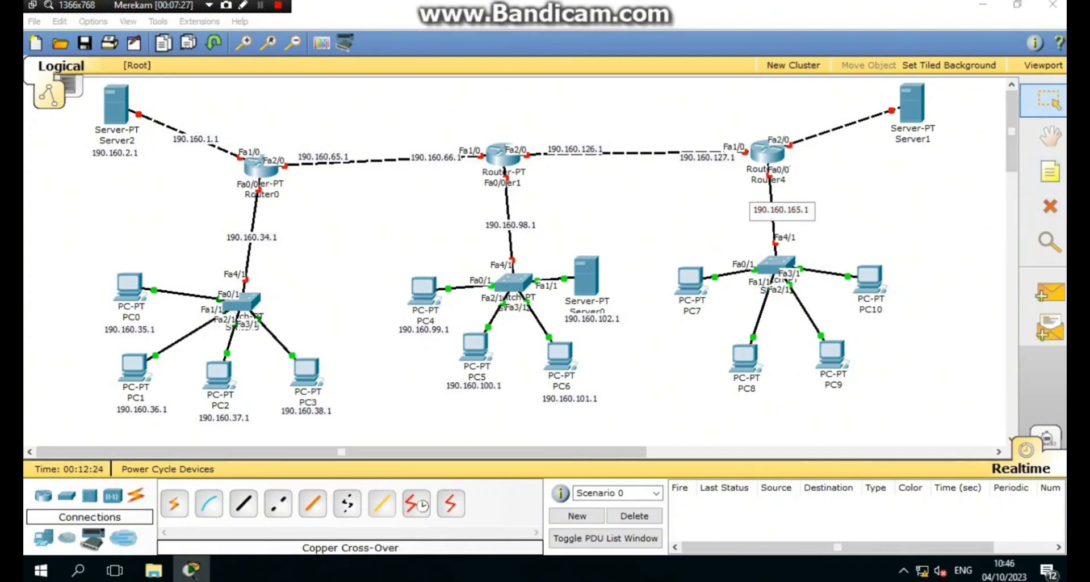
key(ctrl+a)
key(ctrl+c)
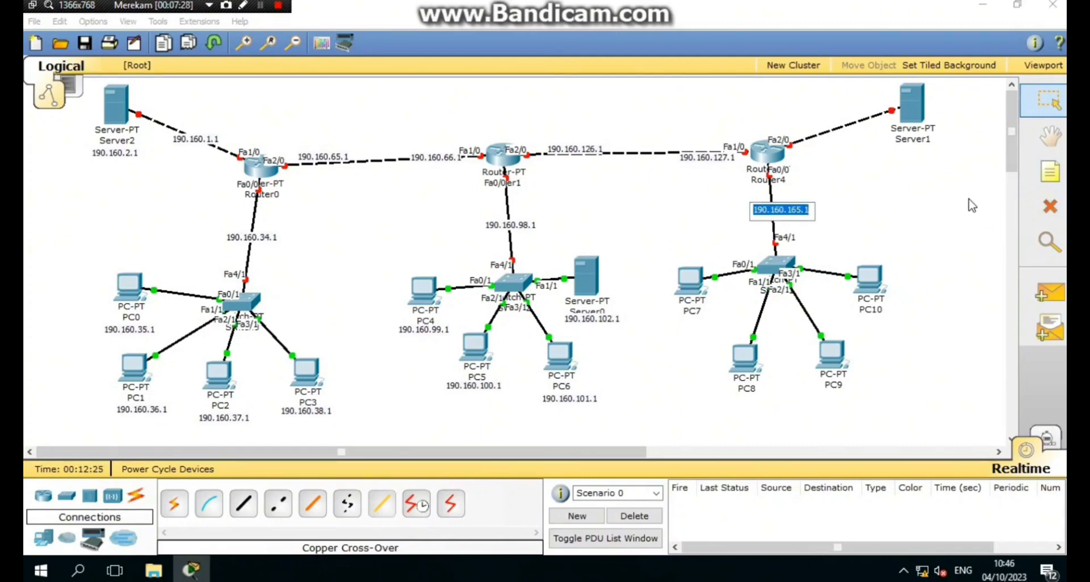
click(1050, 171)
click(662, 321)
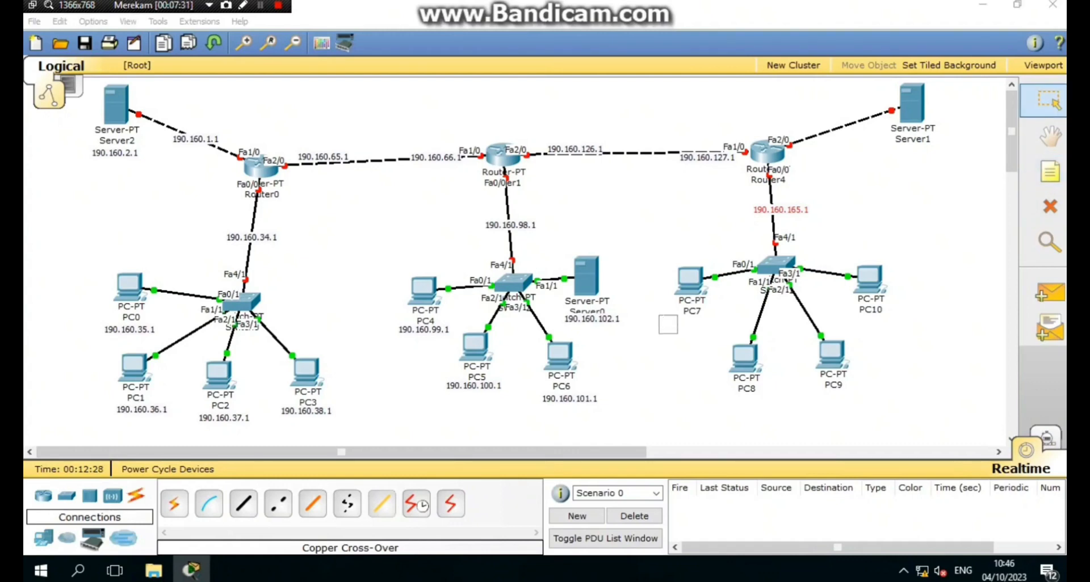
key(ctrl+v)
key(Left)
key(Left)
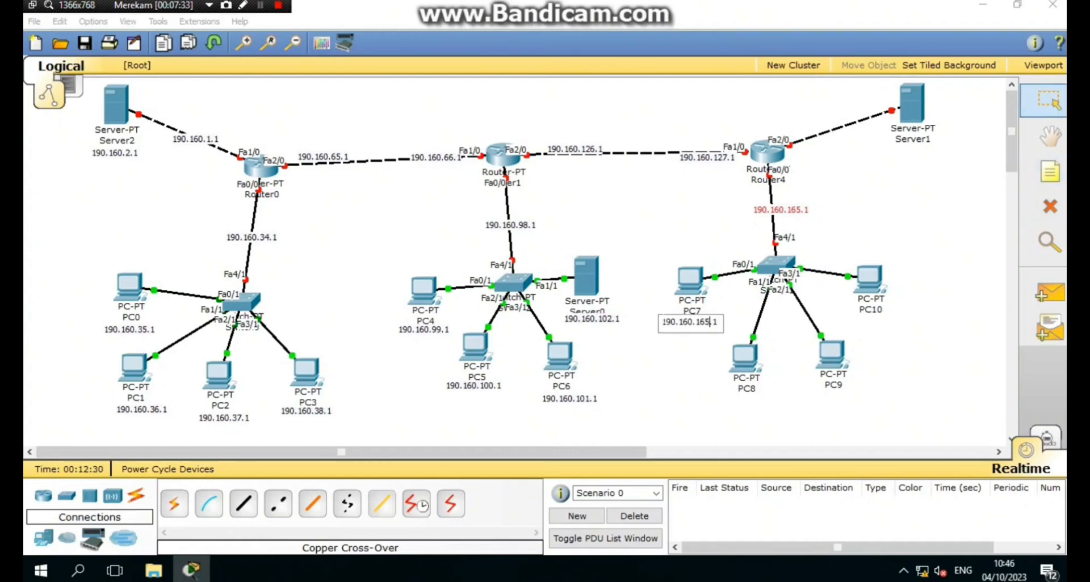
key(BackSpace)
text(6)
click(861, 386)
- Label PC8 190.160.167.1 and PC9 190.160.168.1
click(1049, 172)
click(724, 402)
key(ctrl+v)
key(Left)
key(Left)
key(BackSpace)
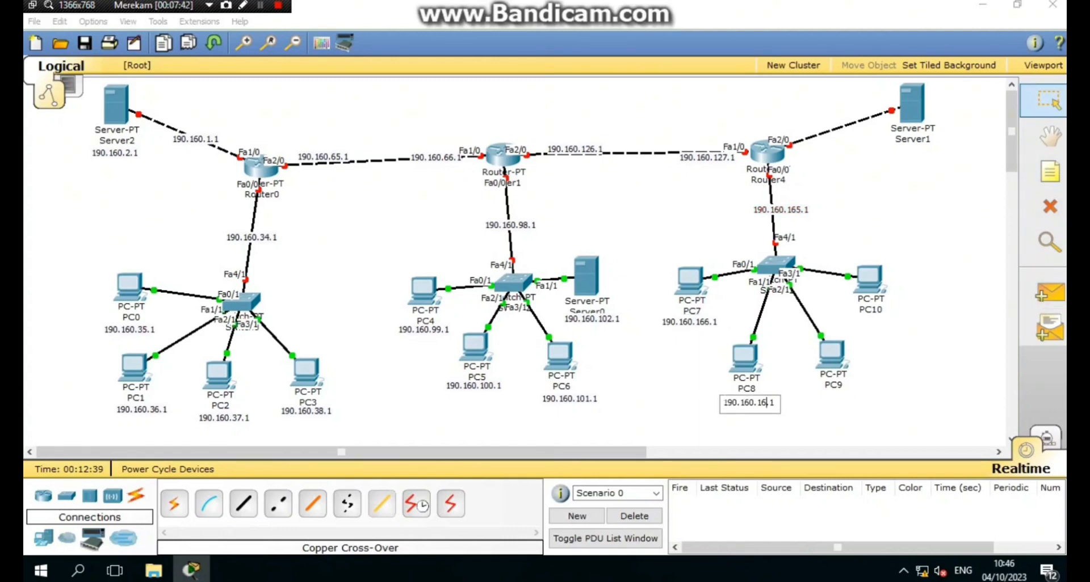
text(7)
click(863, 392)
click(1049, 172)
click(803, 390)
key(ctrl+v)
key(Left)
key(Left)
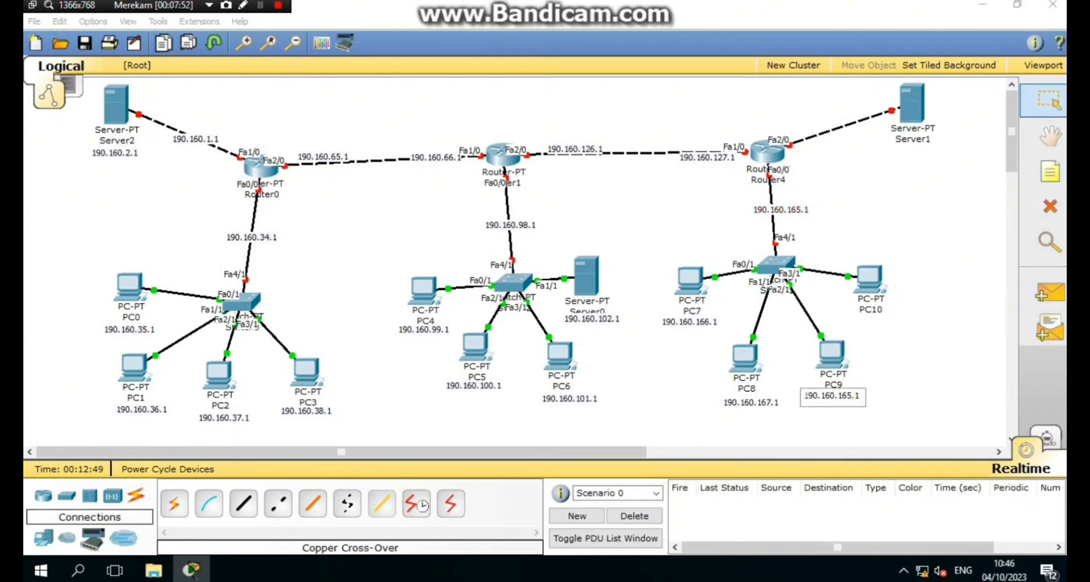
key(BackSpace)
text(8)
click(858, 437)
- Label PC10 190.160.169.1 and Router4's Server1 link 190.160.195.1
click(1049, 171)
click(843, 322)
key(ctrl+v)
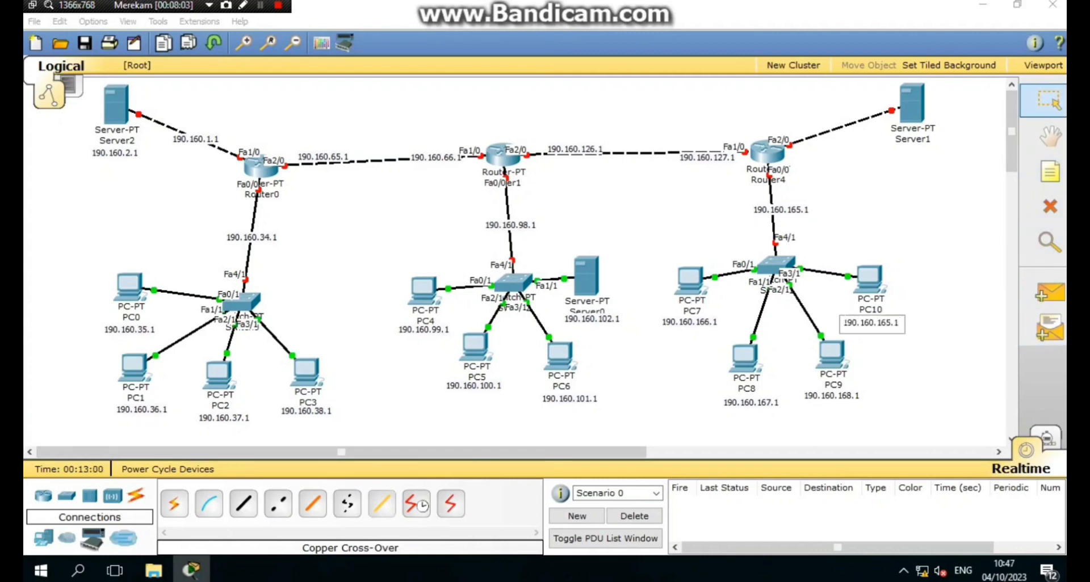
click(914, 353)
click(1050, 293)
click(1050, 171)
click(809, 117)
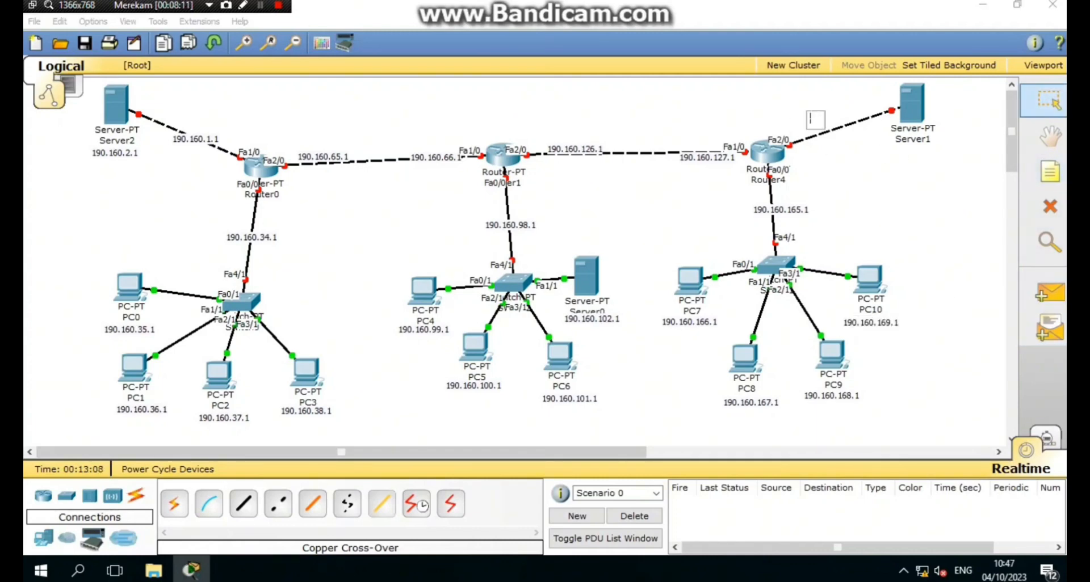
key(ctrl+v)
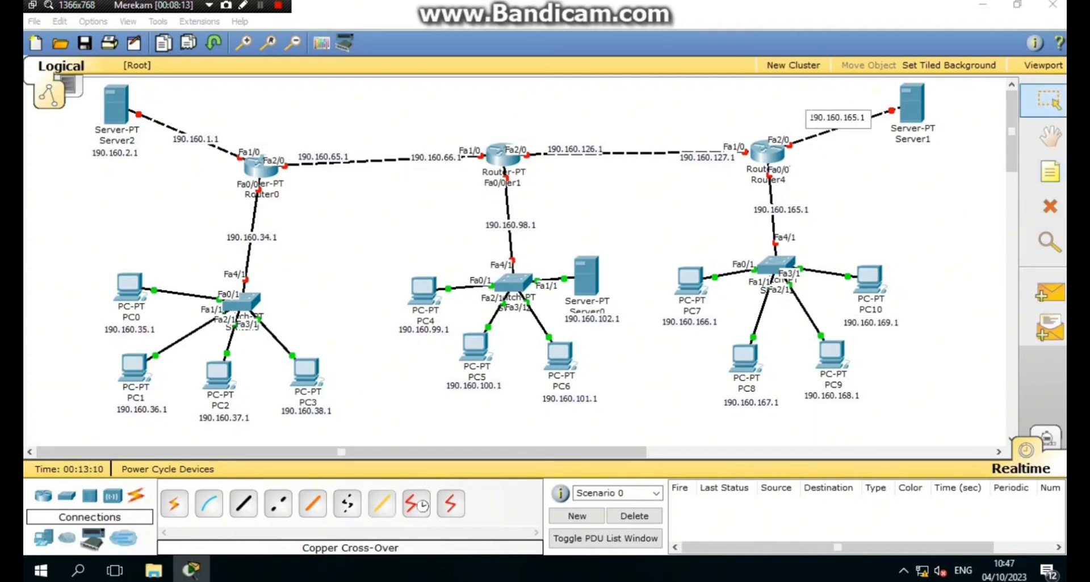
key(BackSpace)
key(BackSpace)
key(BackSpace)
key(BackSpace)
text(95.1)
- Add a 190.160.196.1 note beside Server1
click(821, 180)
click(1049, 172)
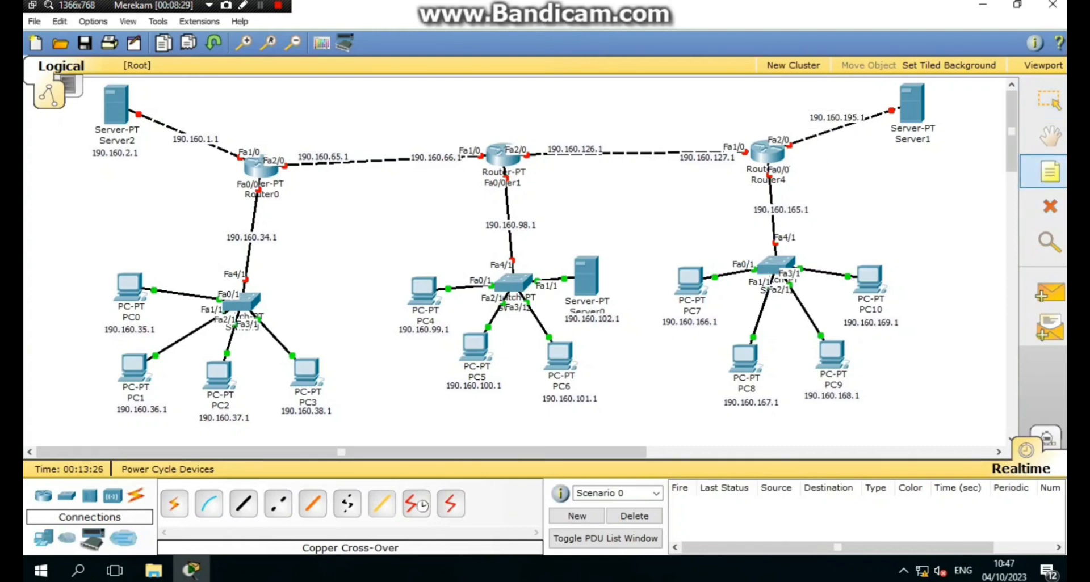
click(925, 116)
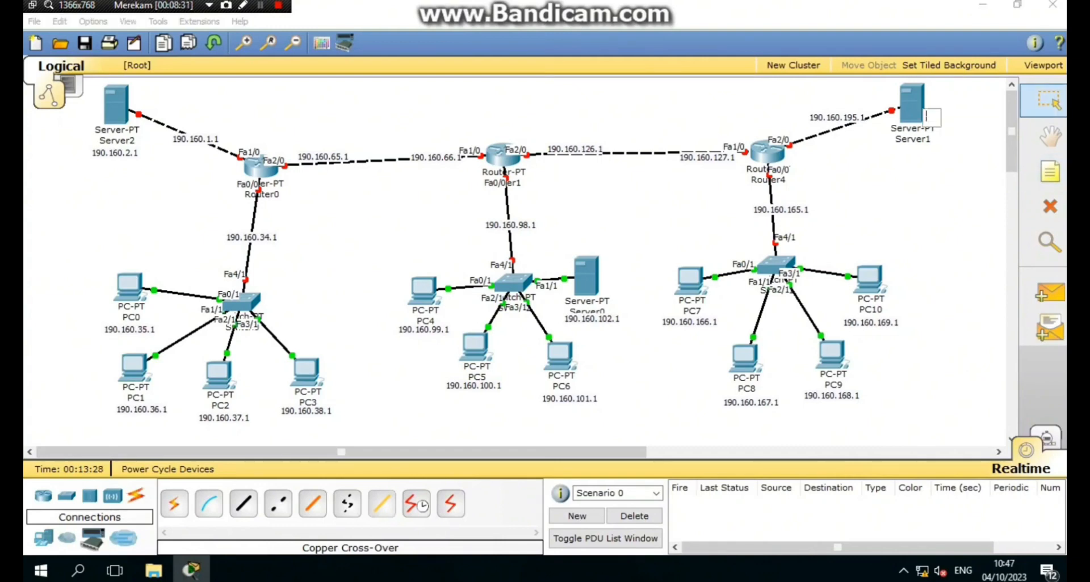
key(ctrl+v)
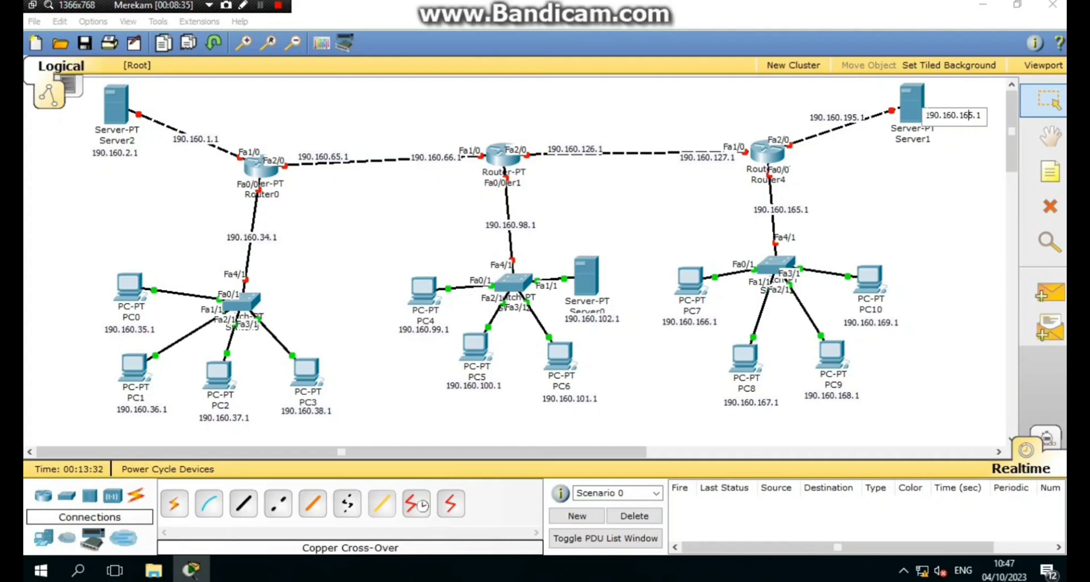
key(BackSpace)
key(BackSpace)
text(96)
click(947, 166)
- Move the 190.160.195.1 note below the link and 190.160.196.1 under Server1's name
drag(851, 118, 854, 129)
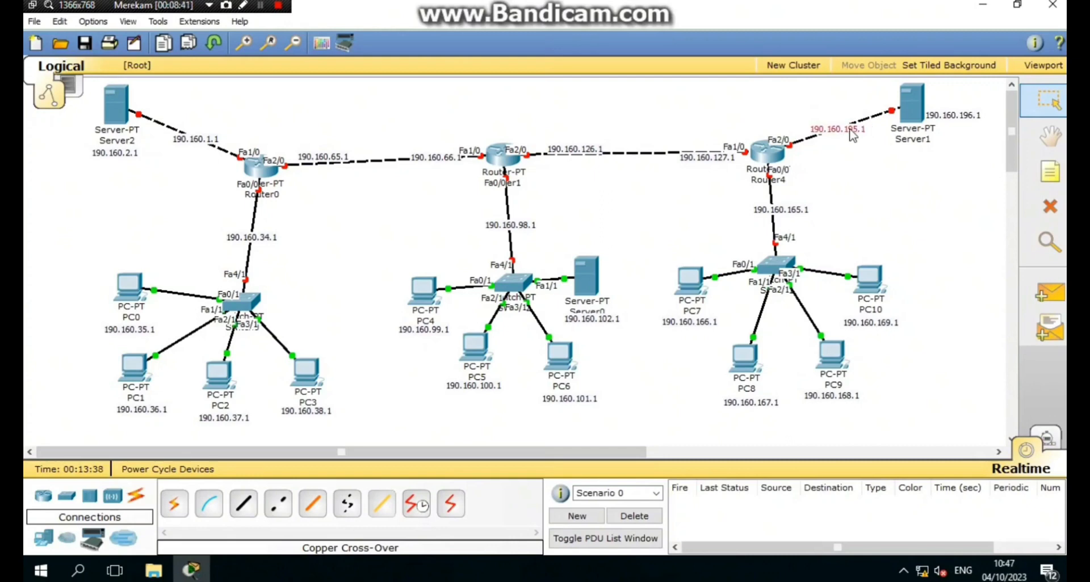
drag(951, 115, 915, 138)
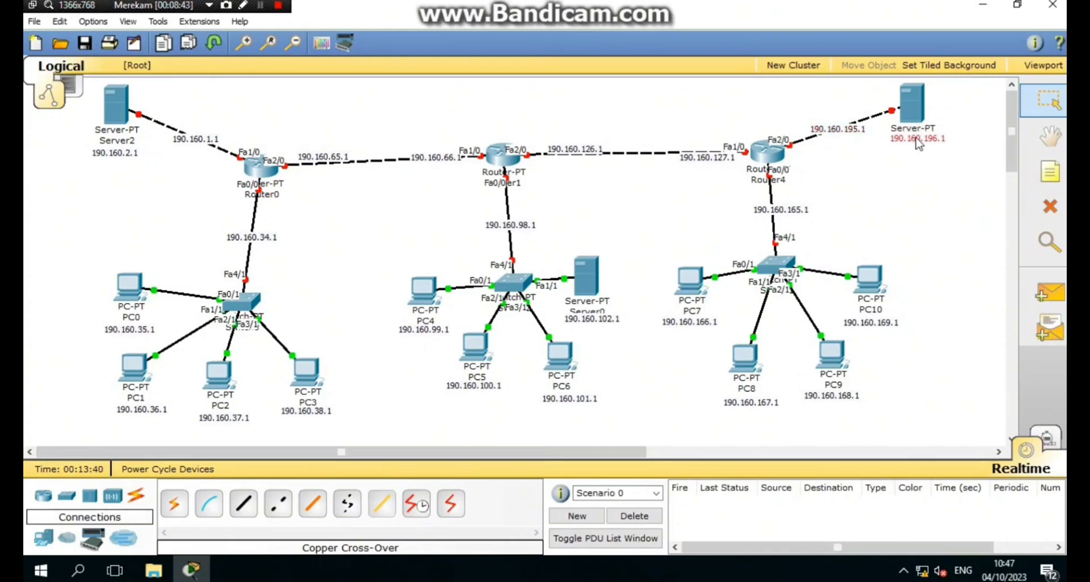
click(988, 147)
click(1049, 171)
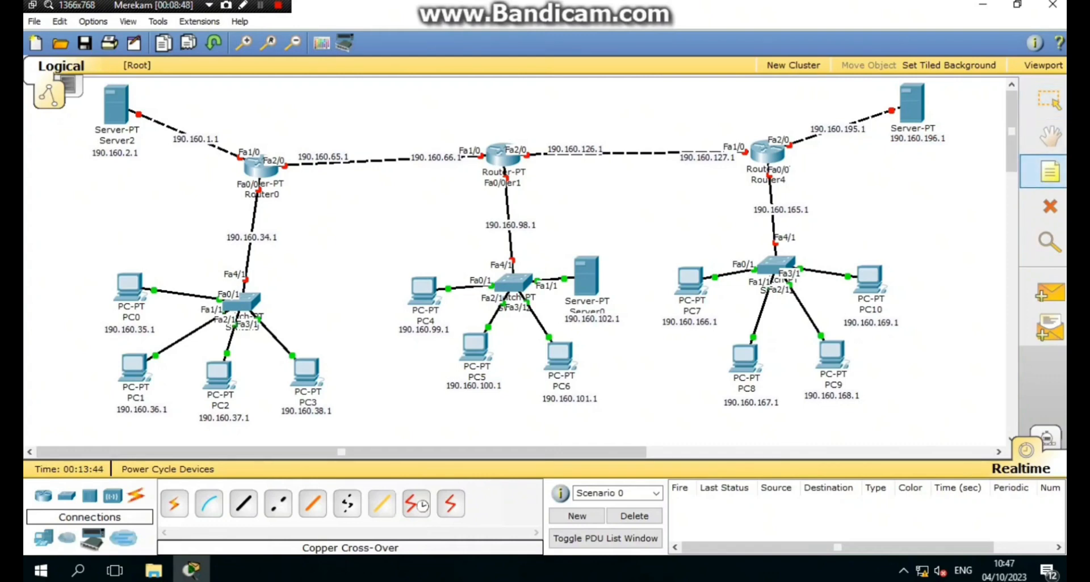
click(182, 106)
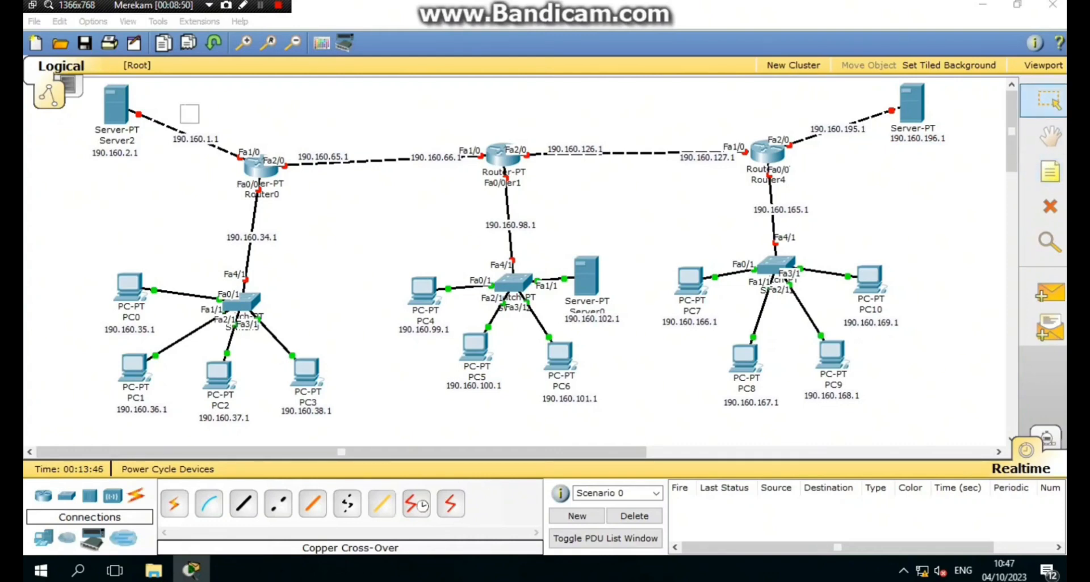
- Write the note 'ipn : 190.160.0.0' and copy its text for reuse
text(ipn : 190)
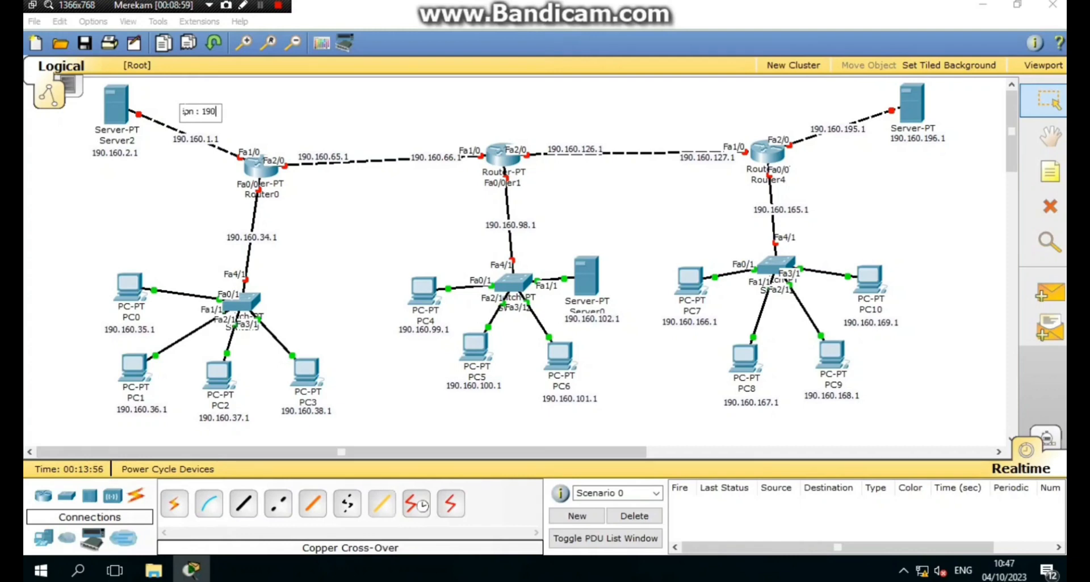
text(.160.0.0)
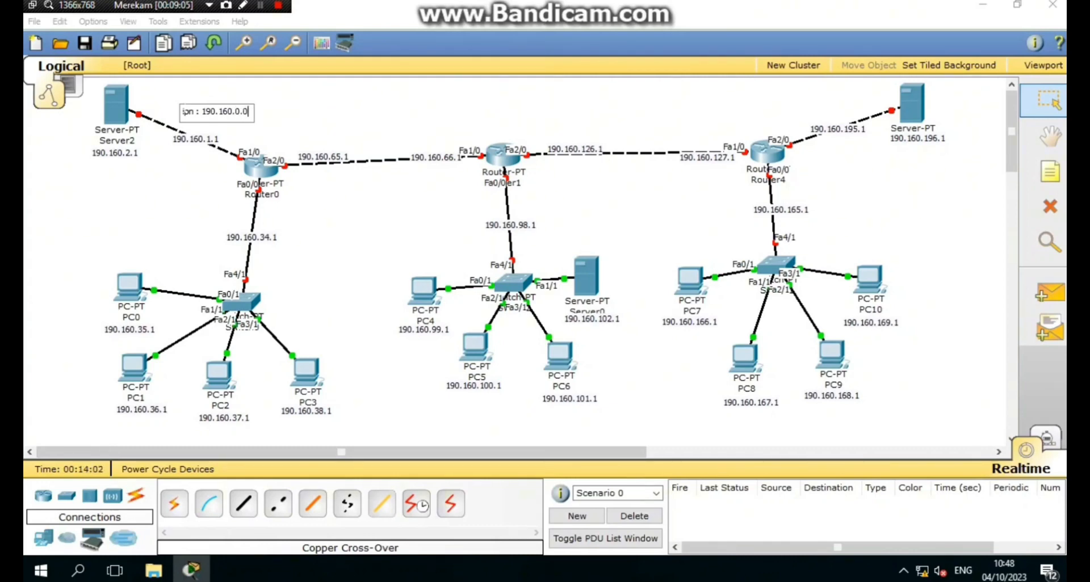
key(ctrl+a)
key(ctrl+c)
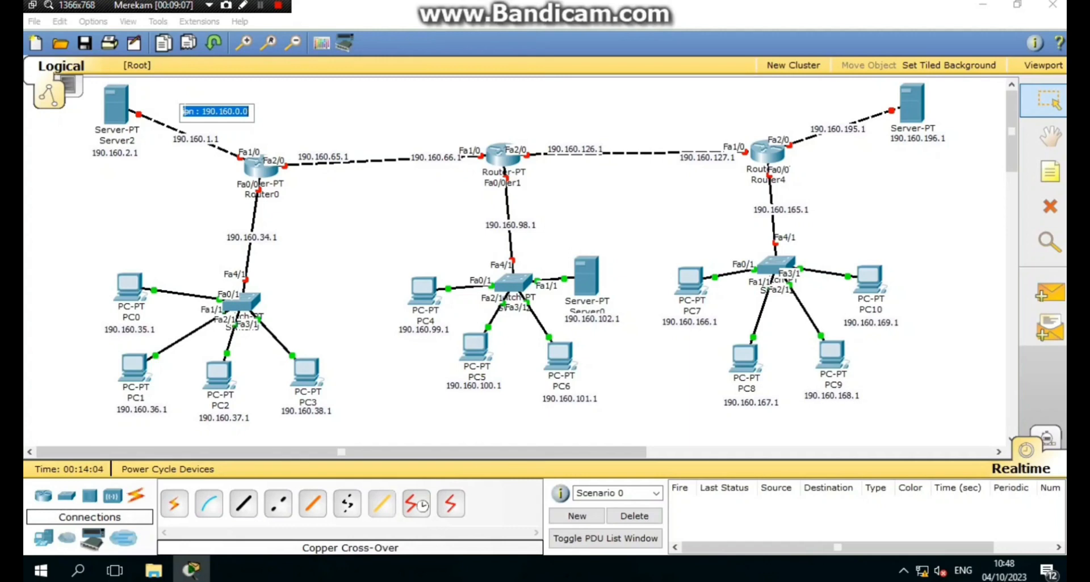
click(1050, 171)
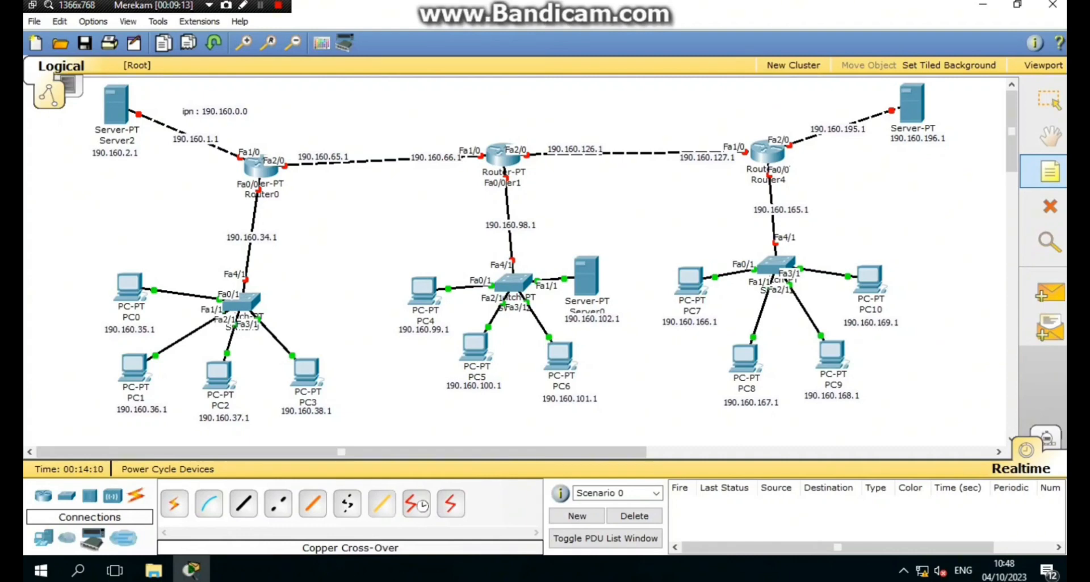
- Add an 'ipn : 190.160.32.0' note above PC0's network
click(158, 259)
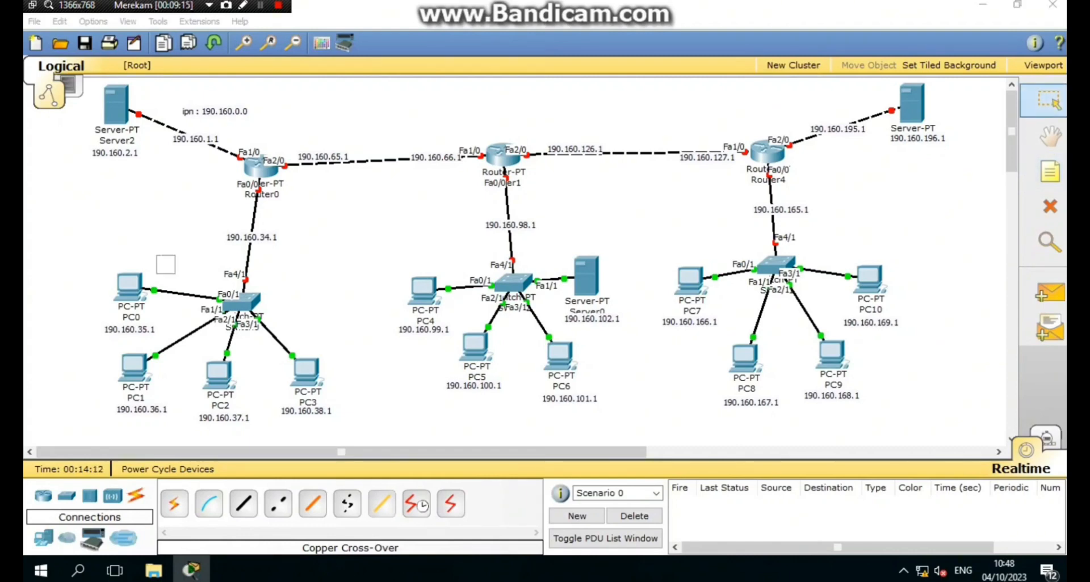
key(ctrl+v)
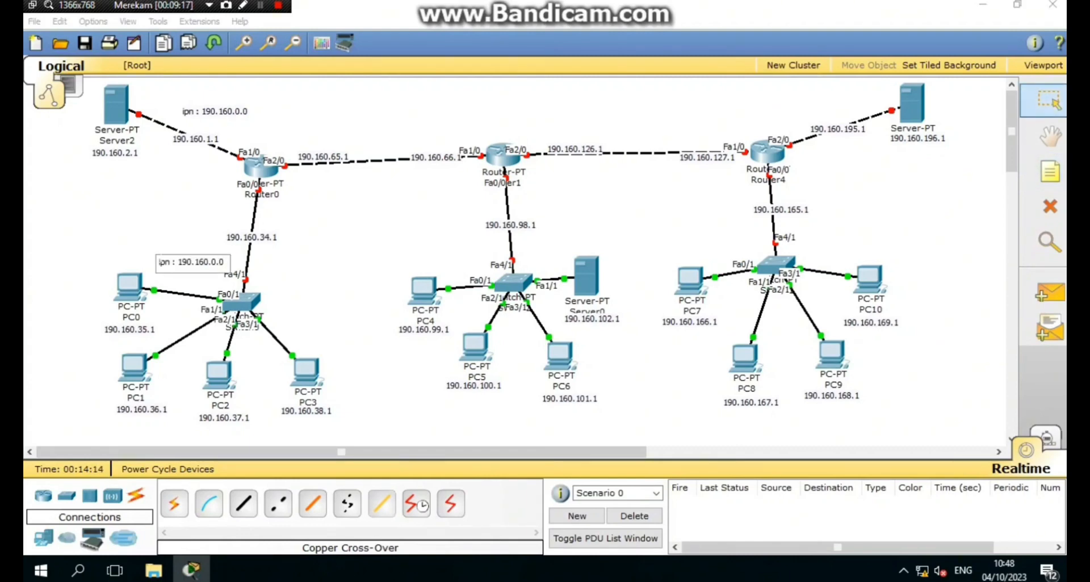
key(BackSpace)
text(32)
click(1053, 174)
- Add an 'ipn : 190.160.64.0' note on the Router0–Router1 link
click(333, 145)
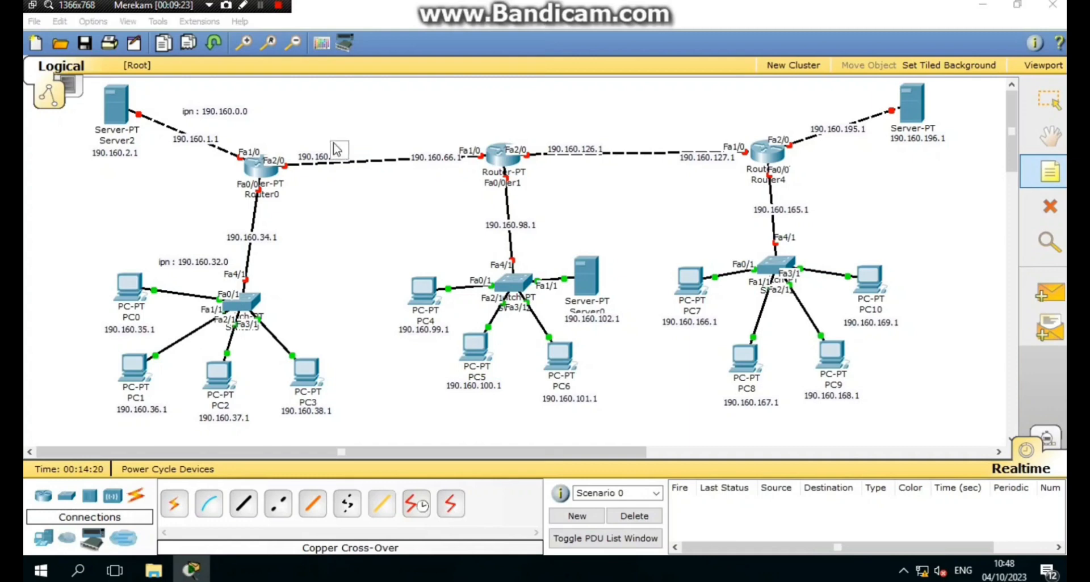
key(ctrl+v)
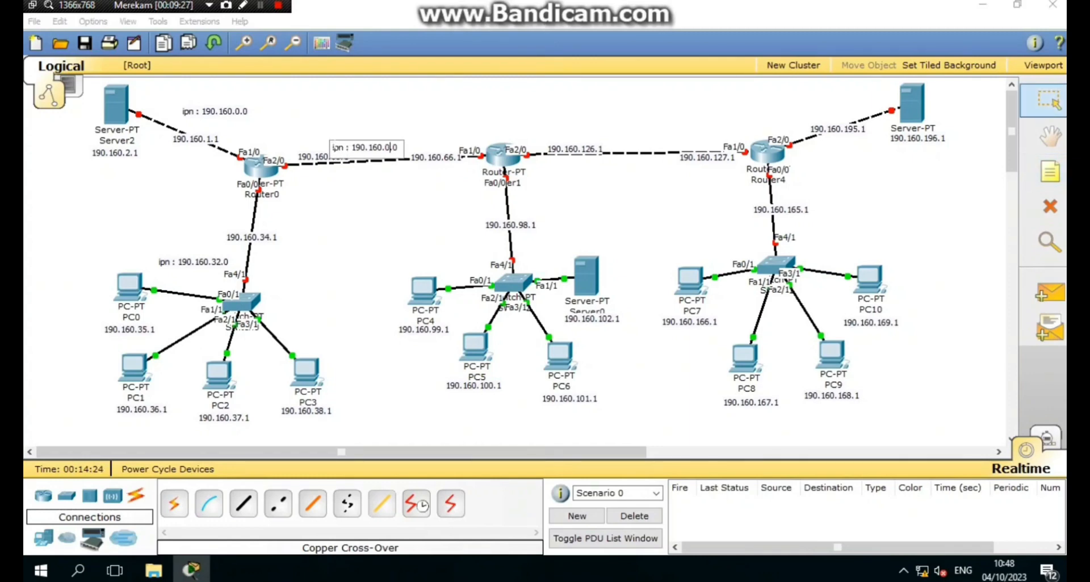
key(BackSpace)
key(BackSpace)
text(64.)
click(1050, 171)
- Add an 'ipn : 190.160.96.0' note by Router1's switch link and position both new notes
click(493, 206)
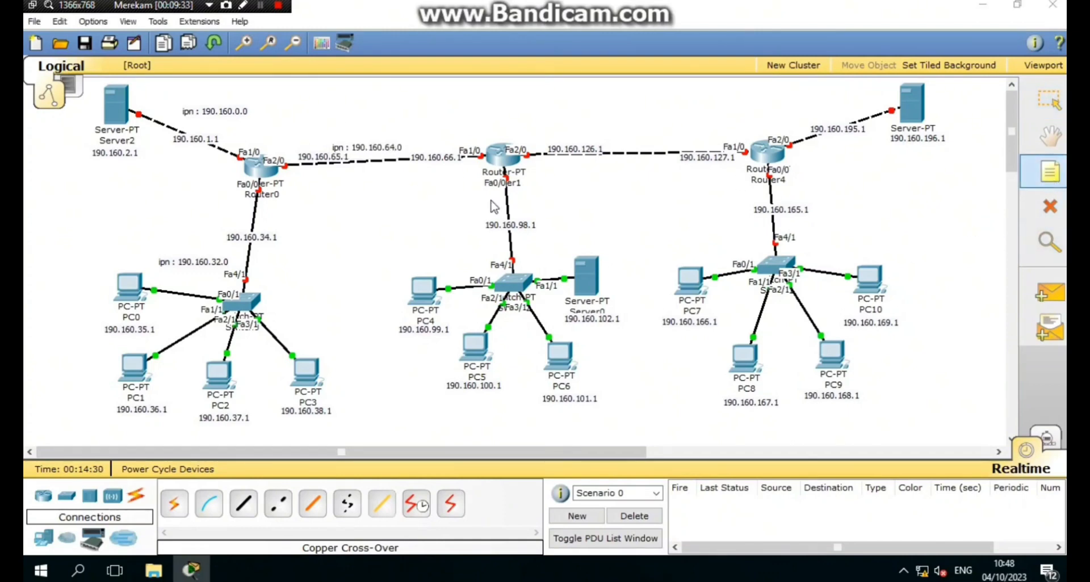
key(ctrl+v)
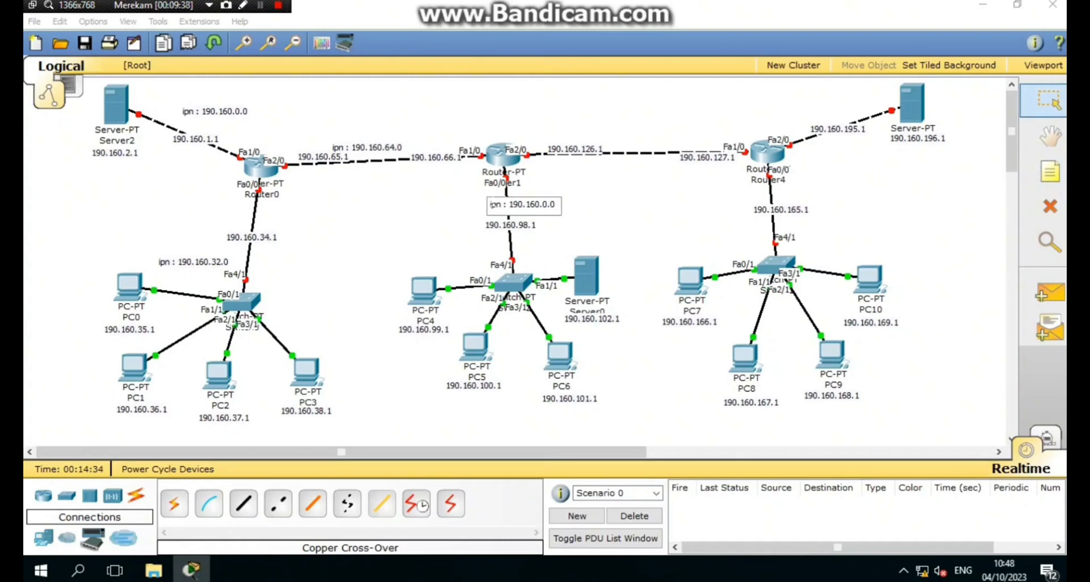
key(BackSpace)
text(96)
drag(389, 149, 400, 132)
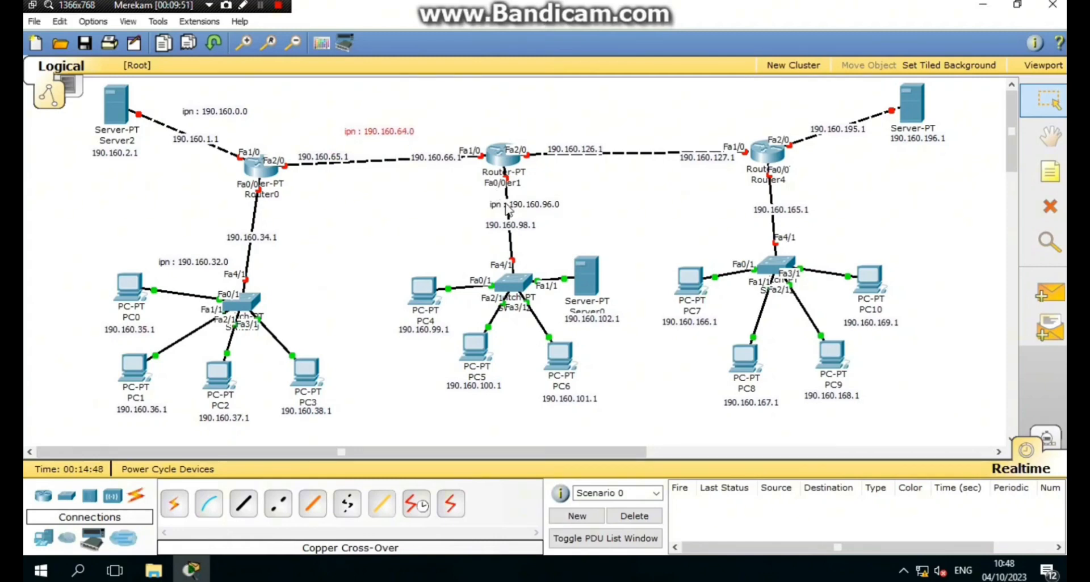
drag(508, 210, 444, 257)
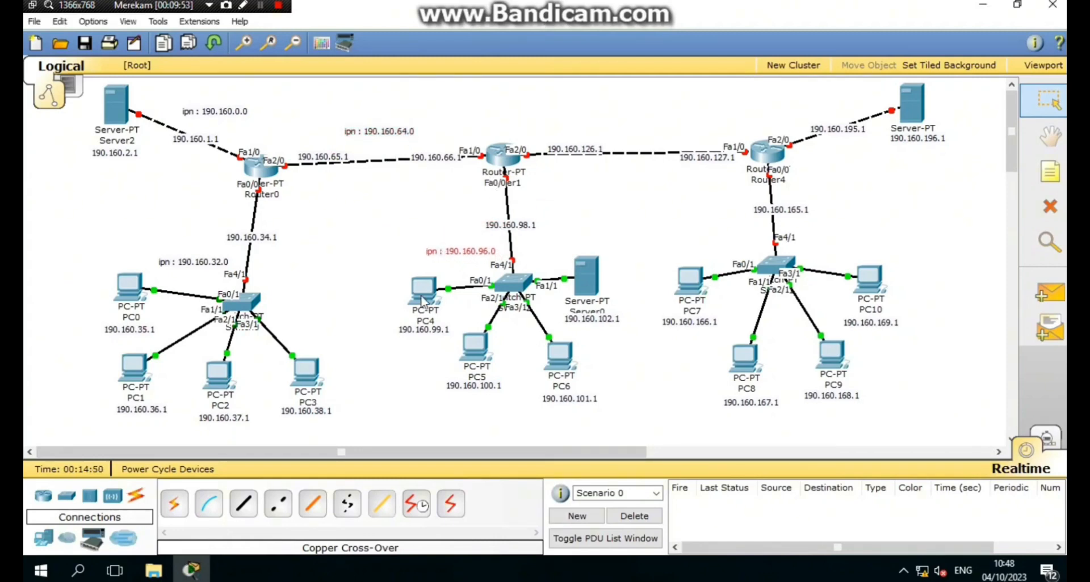
- Place an 'ipn : 190.160.128.0' note just above the Router1–Router4 link
click(601, 232)
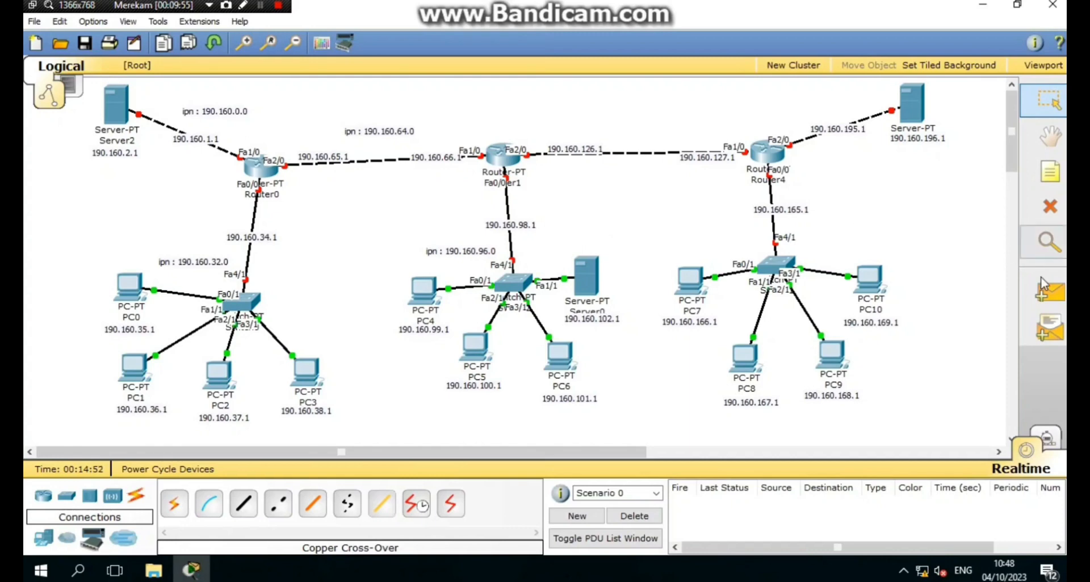
click(1049, 172)
click(576, 131)
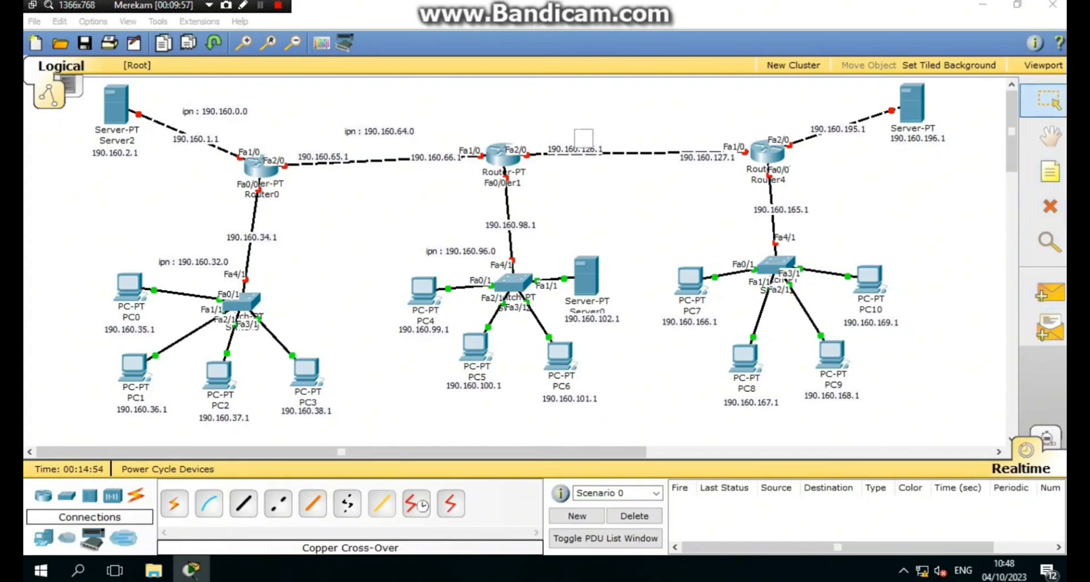
key(ctrl+v)
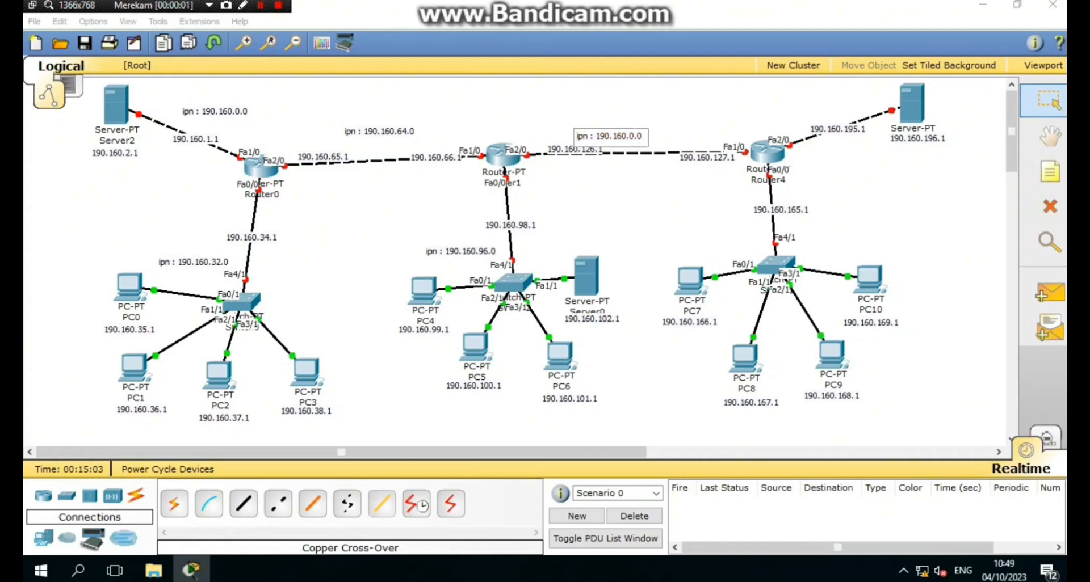
key(BackSpace)
text(128)
click(651, 205)
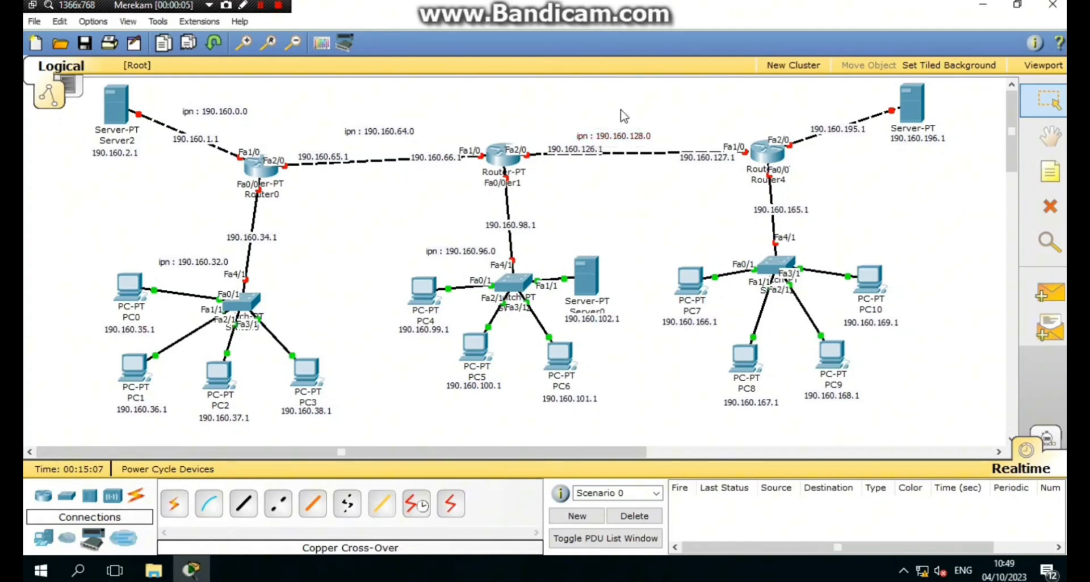
drag(621, 134, 648, 138)
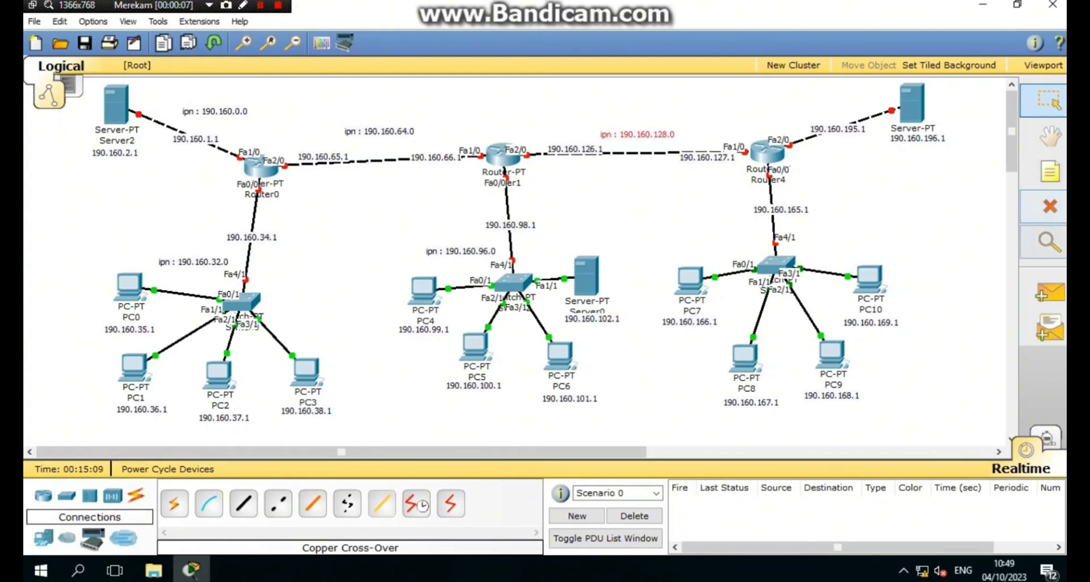
- Add an 'ipn : 190.160.160.0' note beside Router4's switch
click(1042, 185)
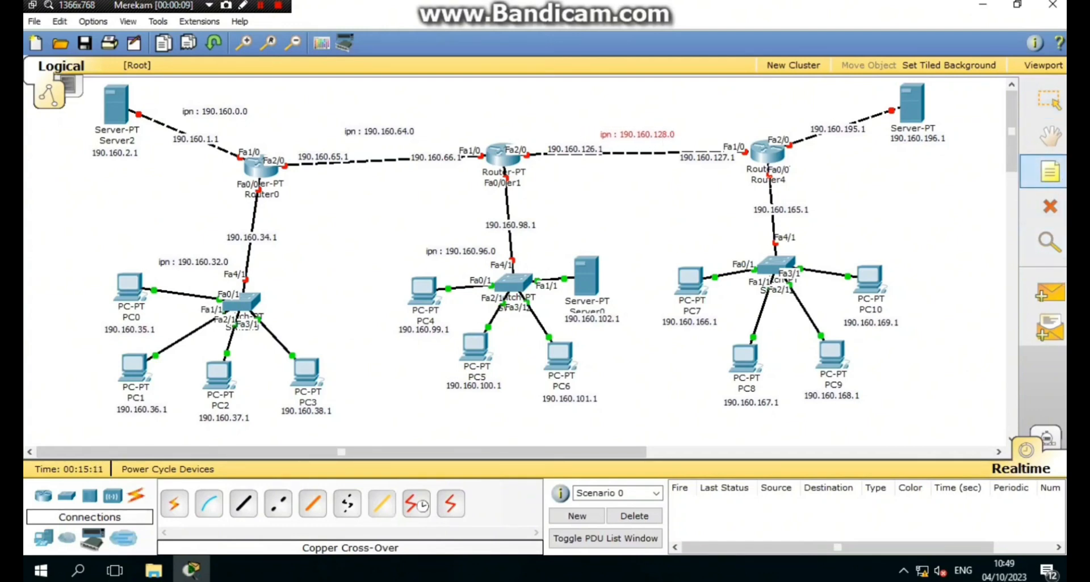
click(821, 241)
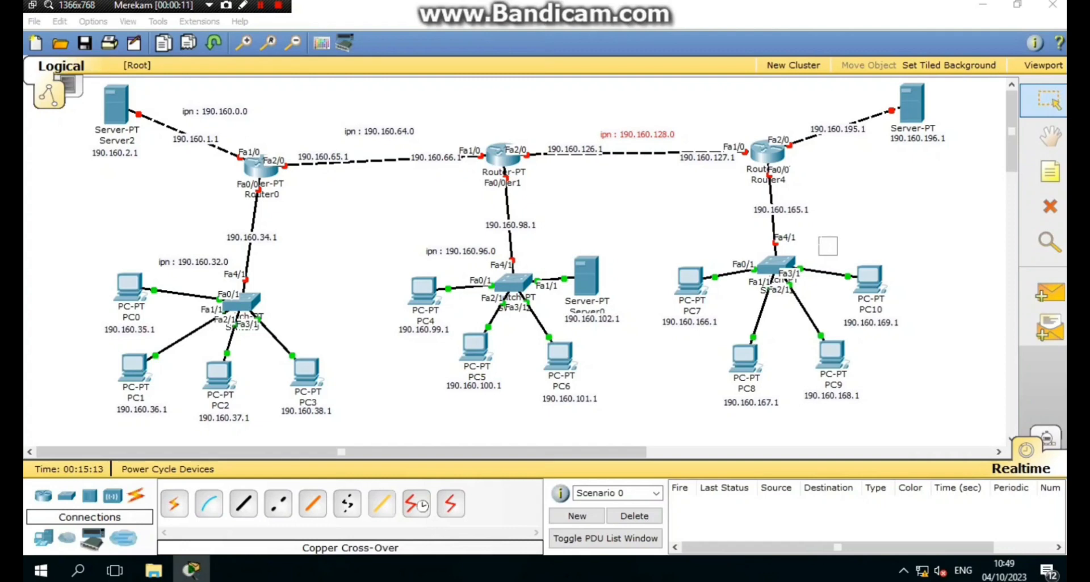
key(ctrl+v)
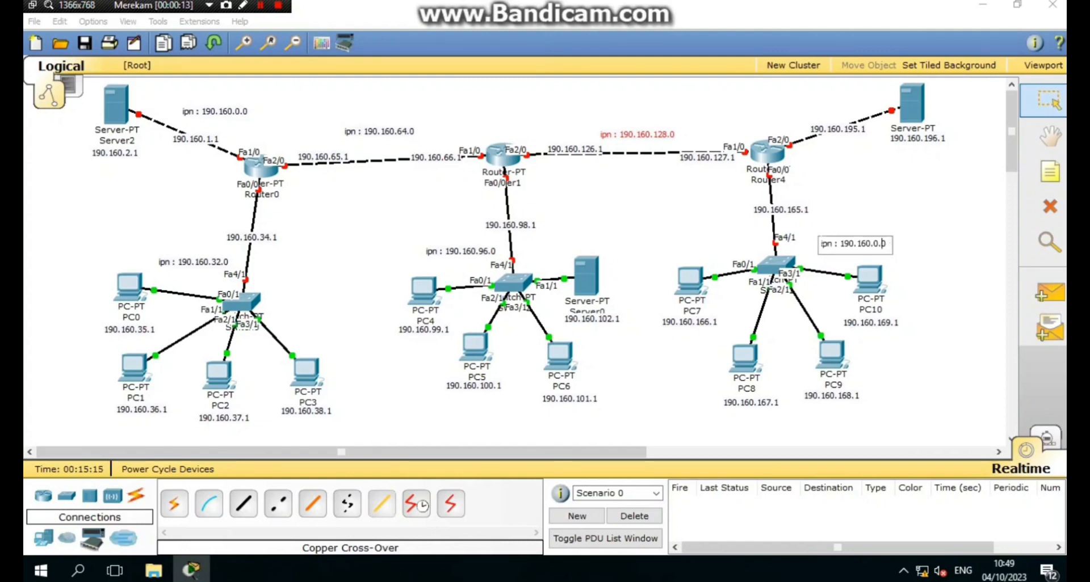
key(BackSpace)
text(160.)
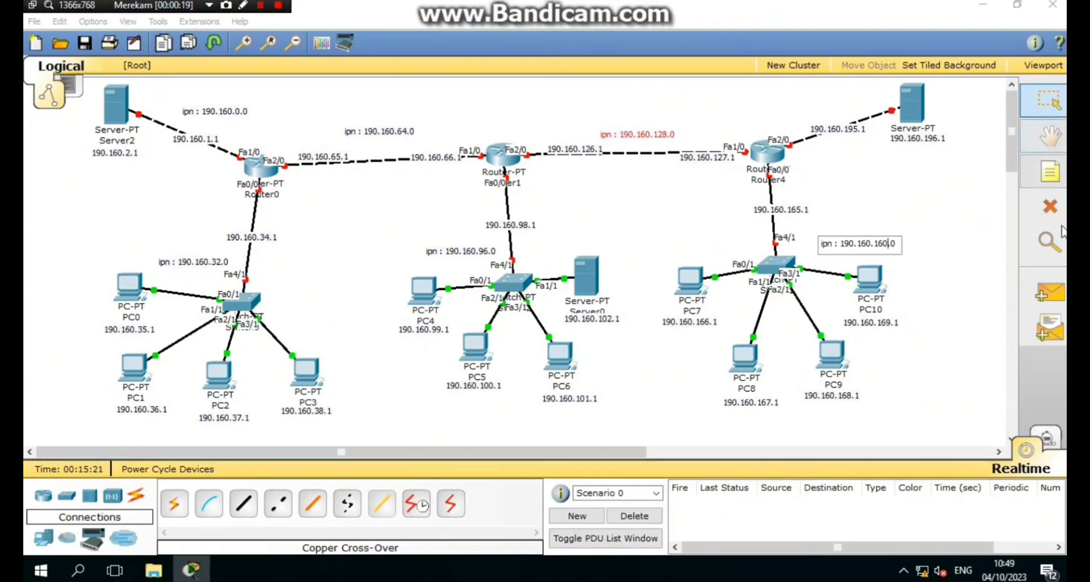
click(1050, 171)
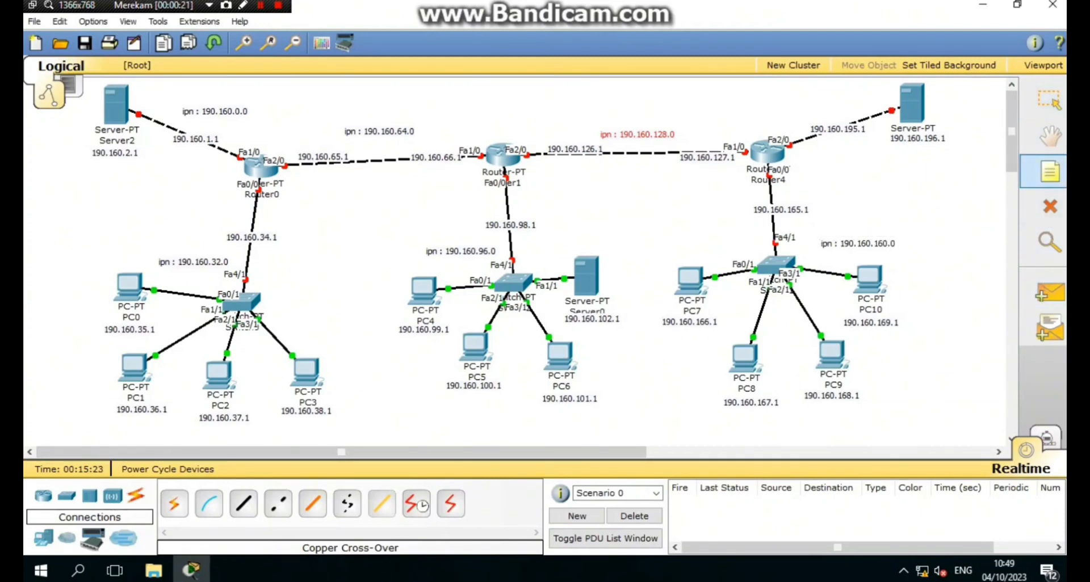
- Add an 'ipn : 190.160.192.0' note by the top-right server and nudge the 190.160.0.0 note
click(830, 111)
key(ctrl+v)
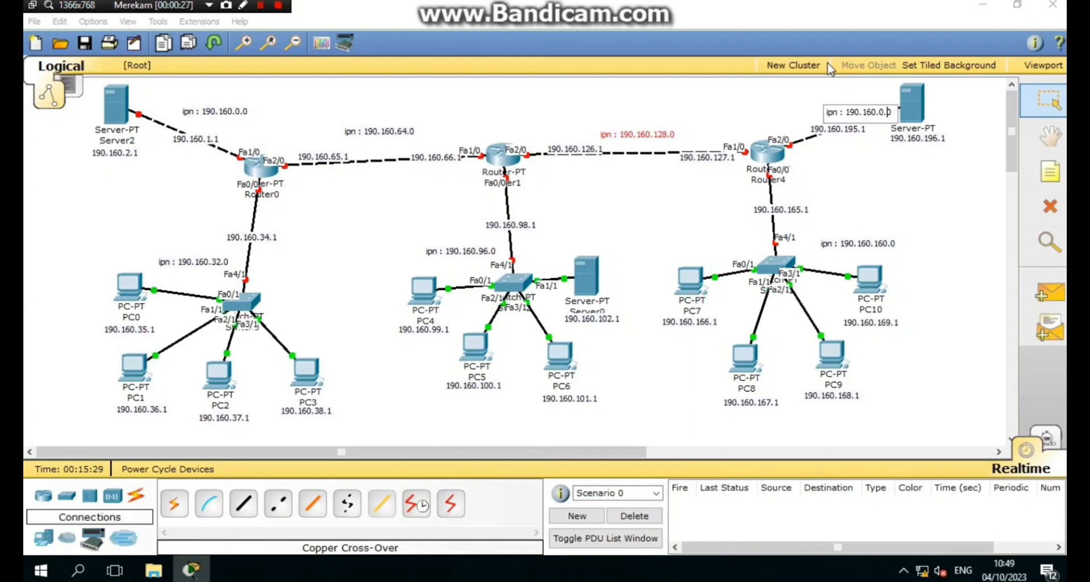
key(BackSpace)
key(BackSpace)
text(192)
click(867, 180)
drag(853, 118, 837, 101)
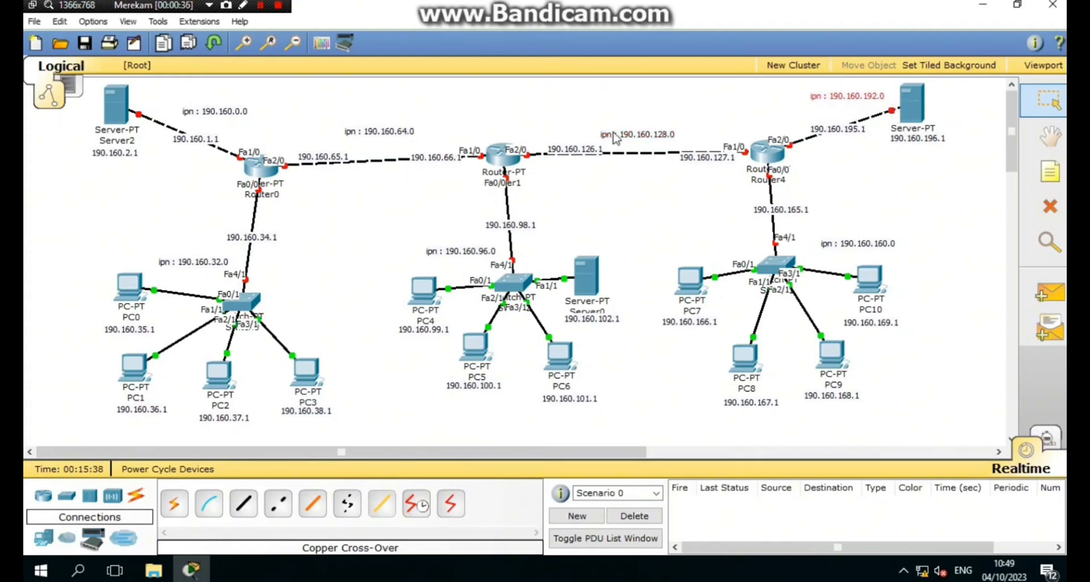
drag(214, 115, 203, 106)
- In Server2's IP Configuration, enter address 190.160.2.1 and let mask 255.255.0.0 auto-fill
click(117, 105)
click(265, 130)
click(176, 182)
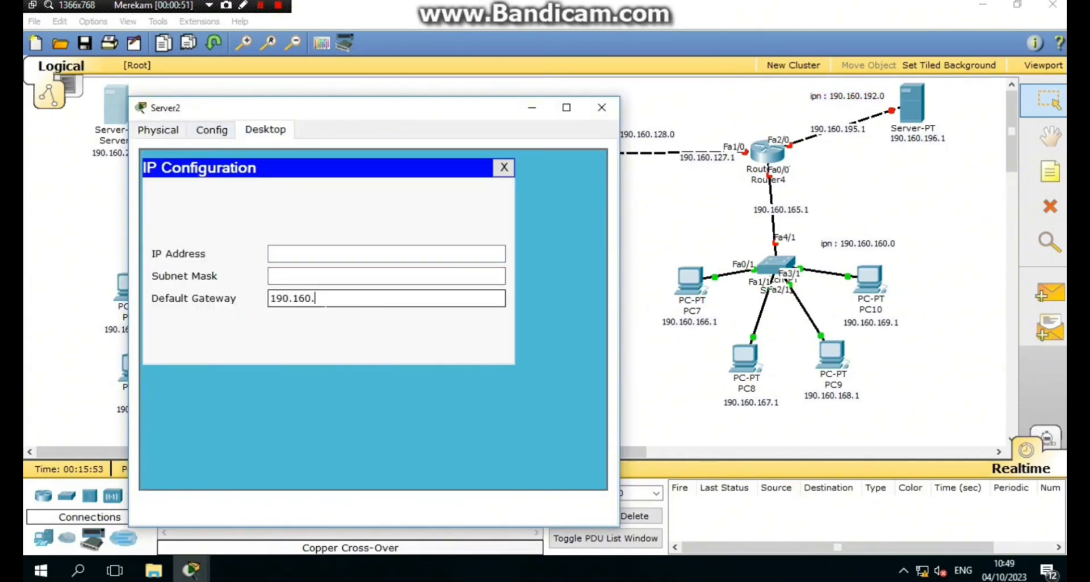
double_click(326, 300)
key(ctrl+c)
click(340, 254)
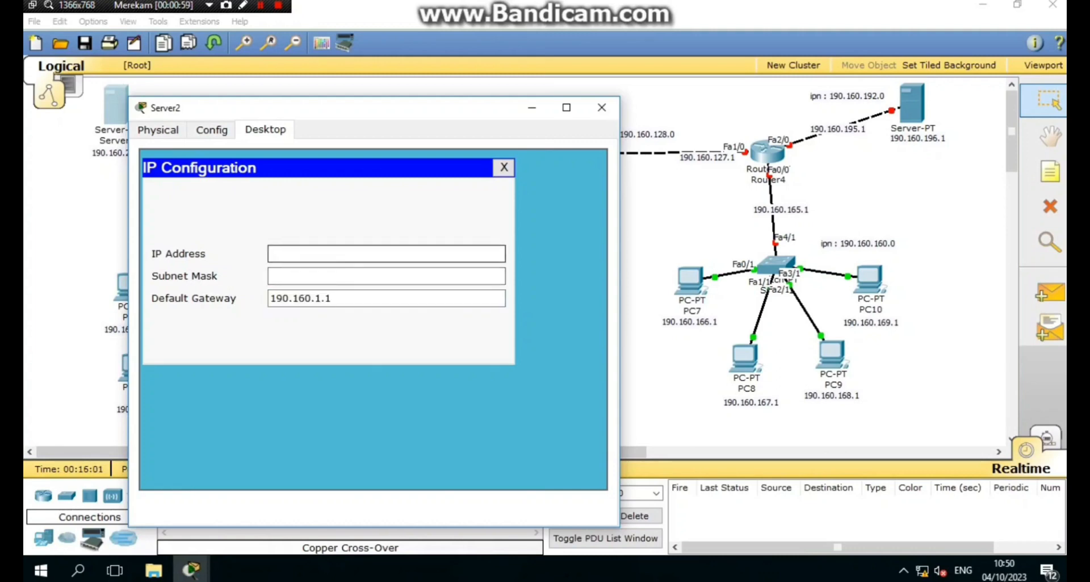
key(ctrl+v)
click(321, 254)
key(BackSpace)
text(2)
click(348, 276)
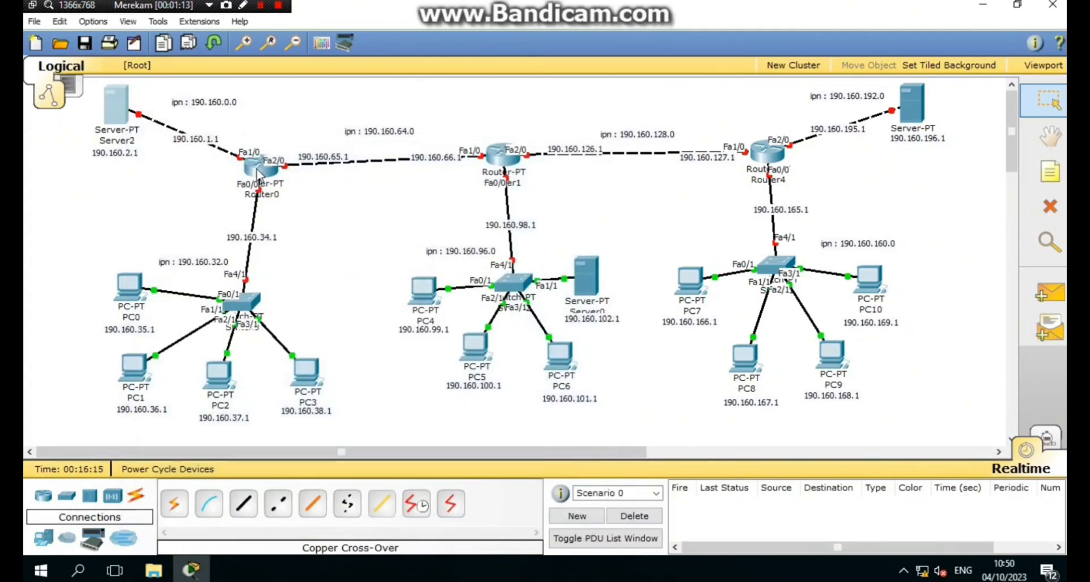
- Give PC0 gateway 190.160.34.1, IP 190.160.35.1 and mask 255.255.224.0
click(129, 287)
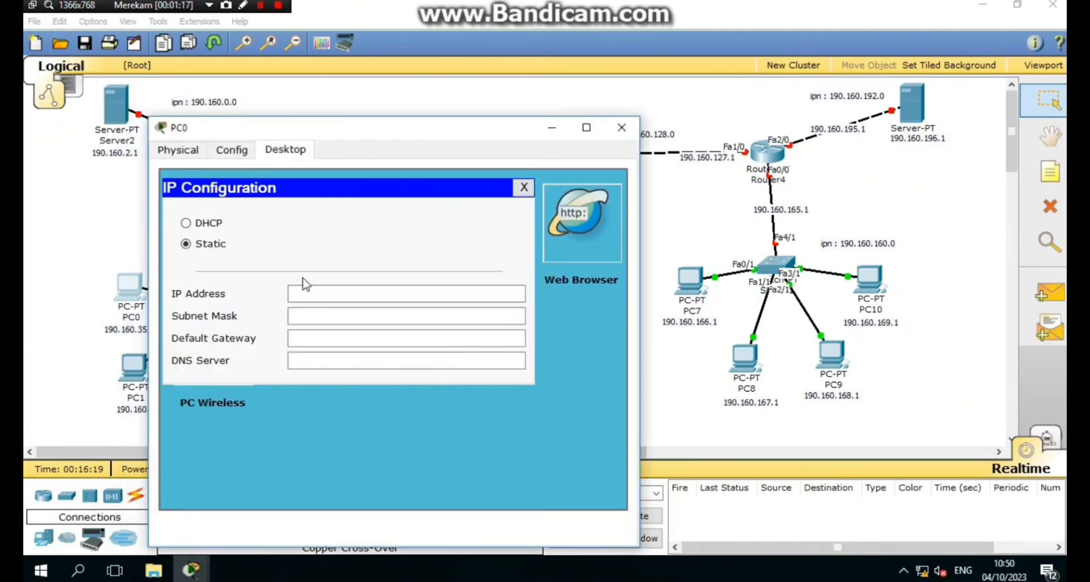
click(341, 338)
text(190.160.34.1)
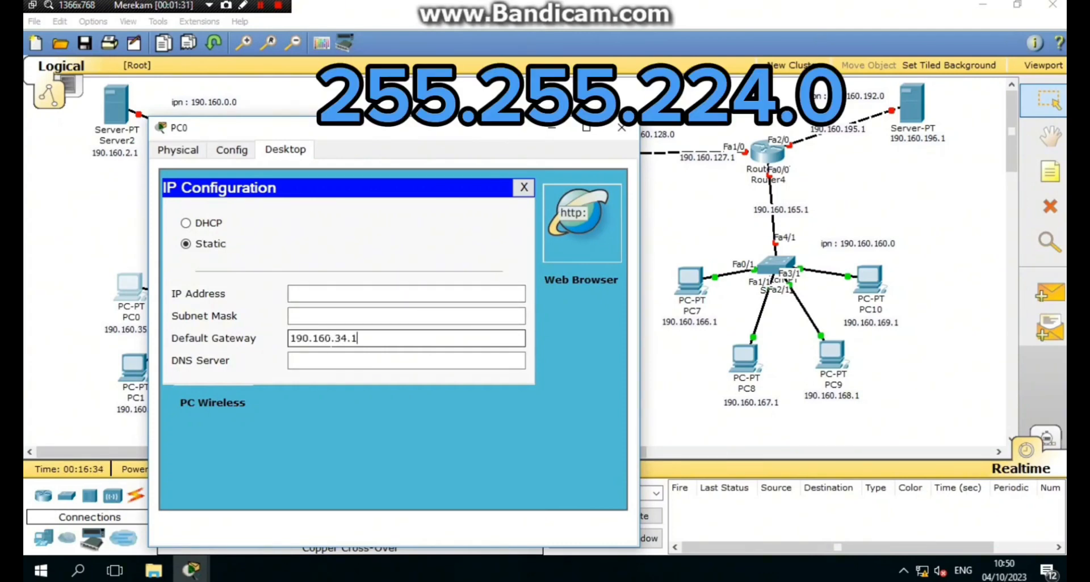
key(ctrl+a)
key(ctrl+c)
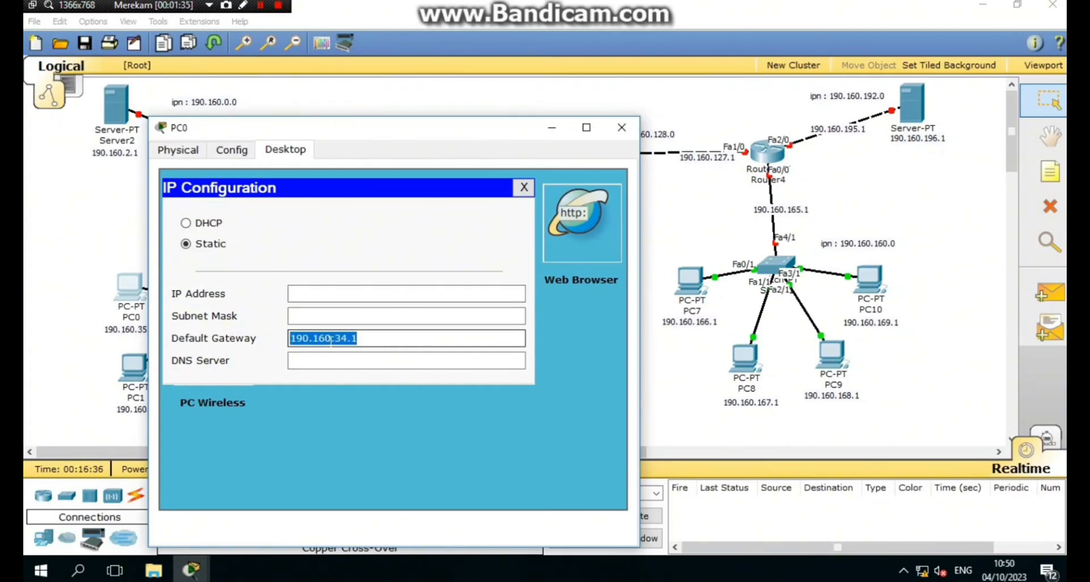
click(347, 294)
key(ctrl+v)
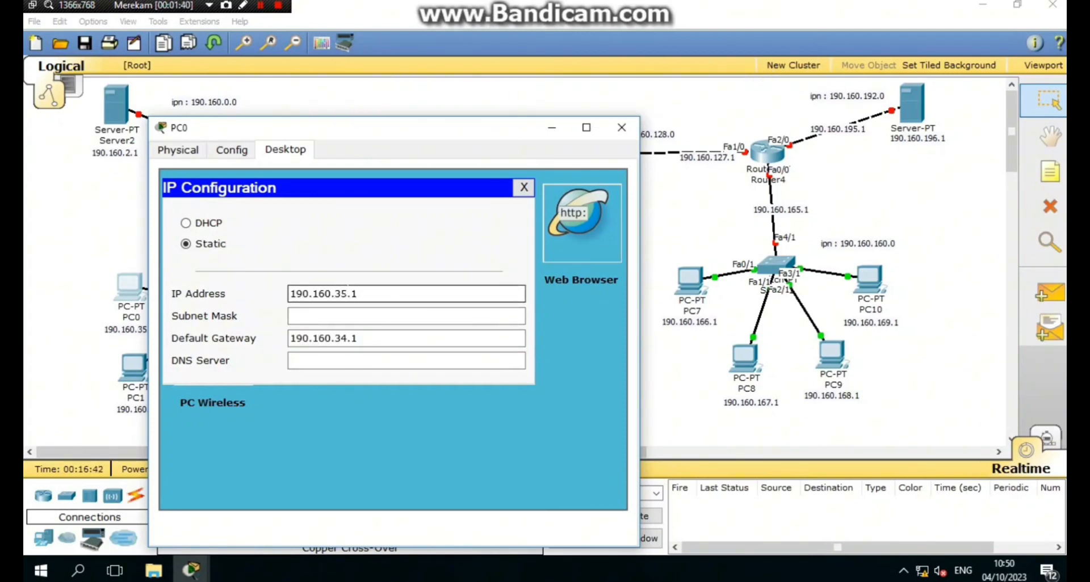
click(349, 315)
click(342, 316)
key(BackSpace)
text(224.0)
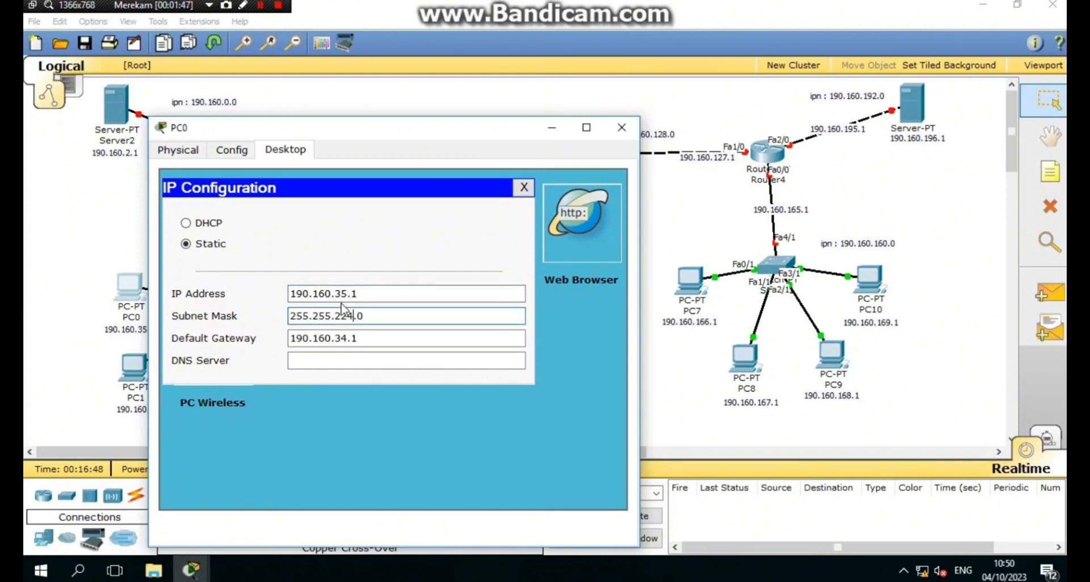
click(635, 132)
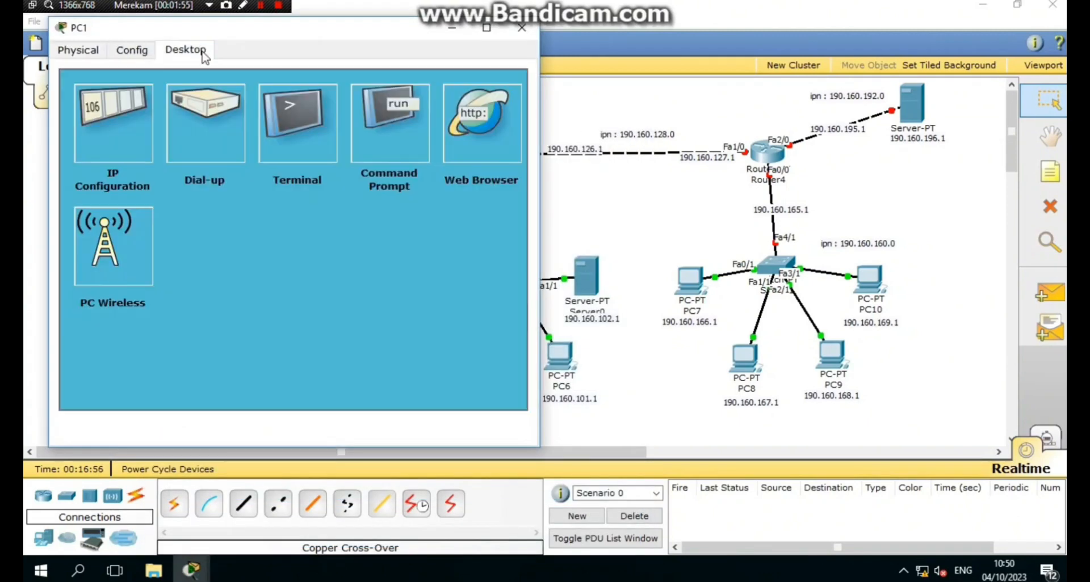
- Set PC1 to IP 190.160.36.1 with mask 255.255.224.0
click(102, 122)
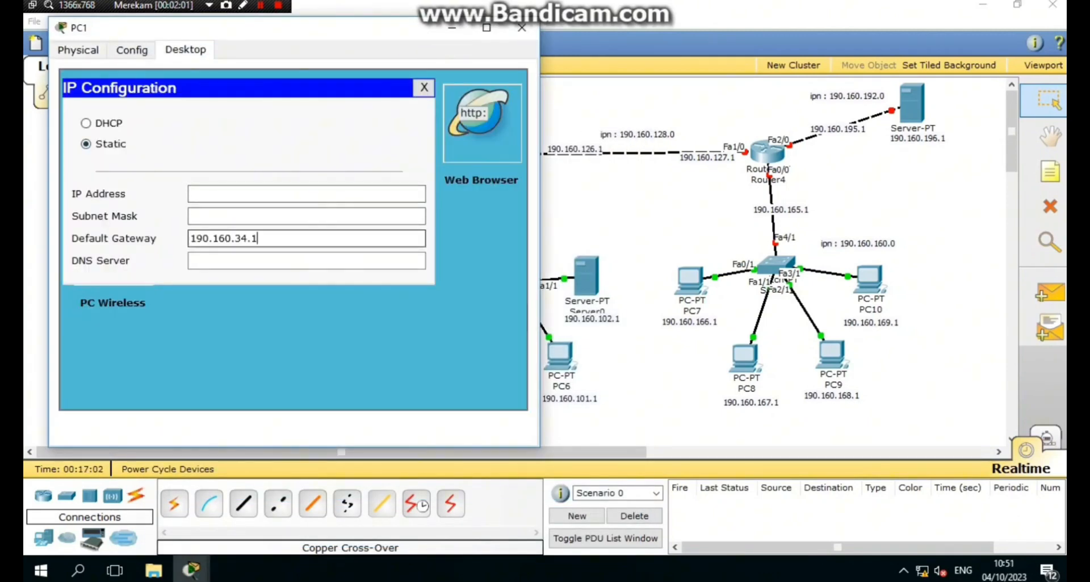
click(306, 193)
key(ctrl+v)
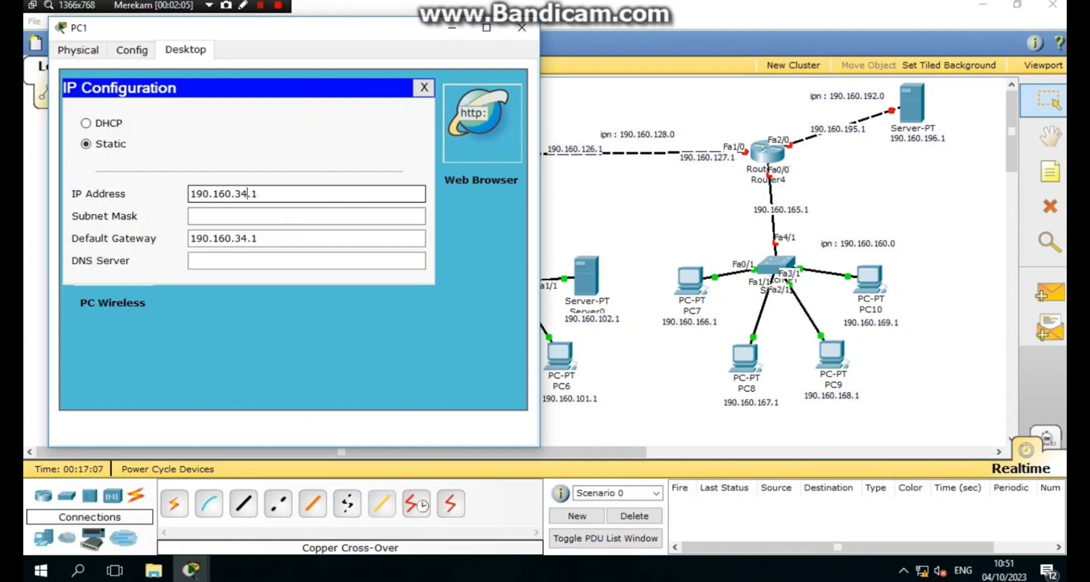
key(BackSpace)
text(6)
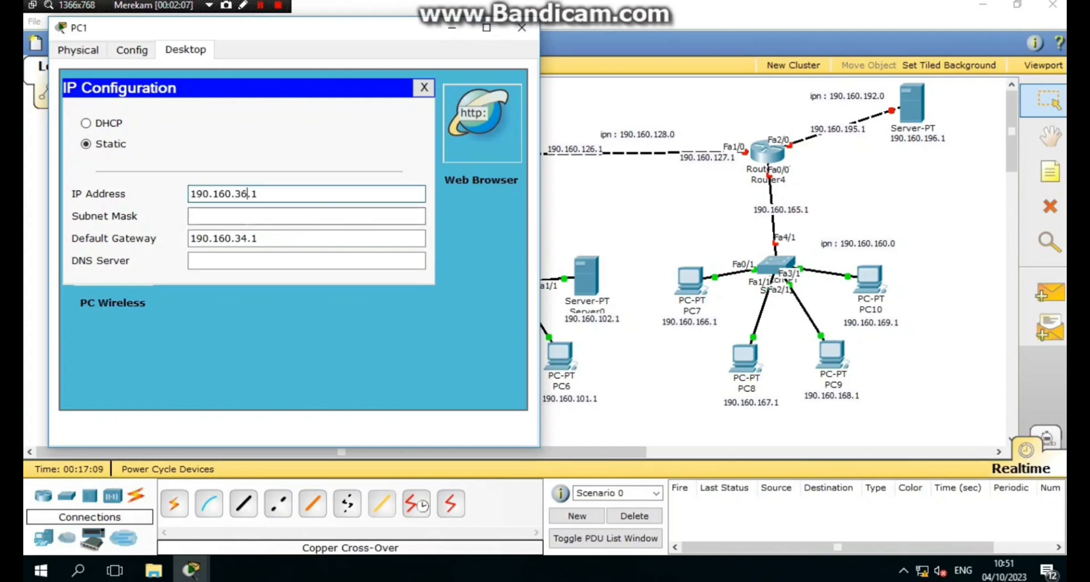
click(306, 216)
click(247, 215)
key(BackSpace)
text(224.0)
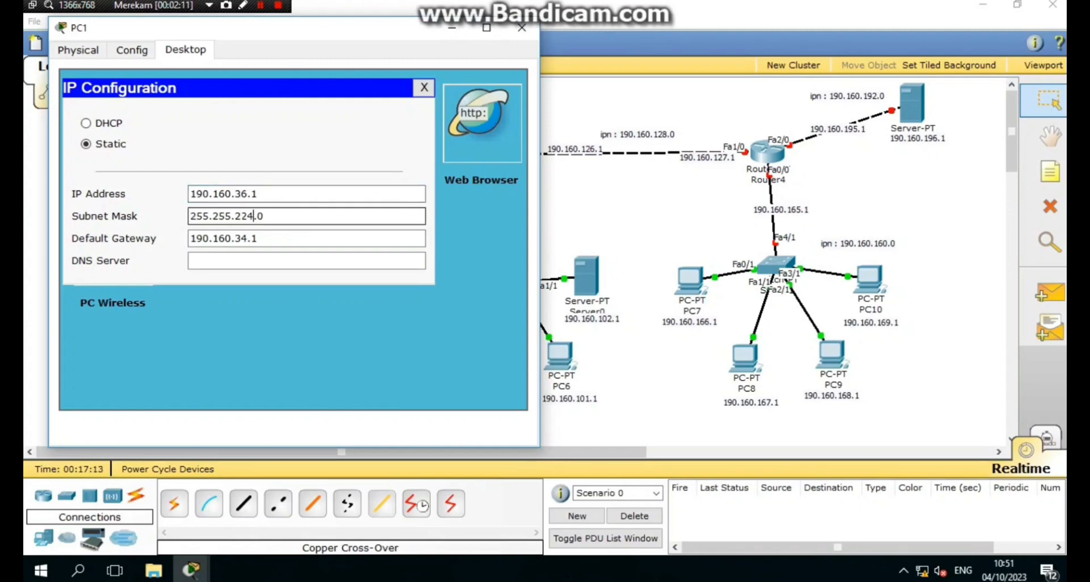
click(529, 35)
- Set PC2 to IP 190.160.37.1, mask 255.255.224.0, gateway 190.160.34.1
click(219, 374)
click(185, 50)
click(110, 116)
click(307, 238)
key(ctrl+v)
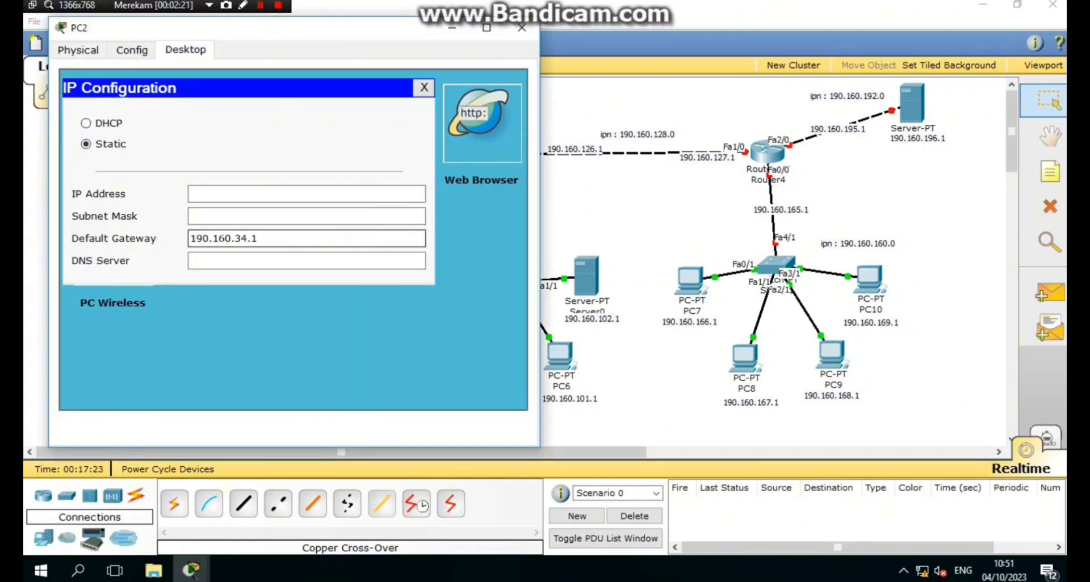
click(306, 193)
key(ctrl+v)
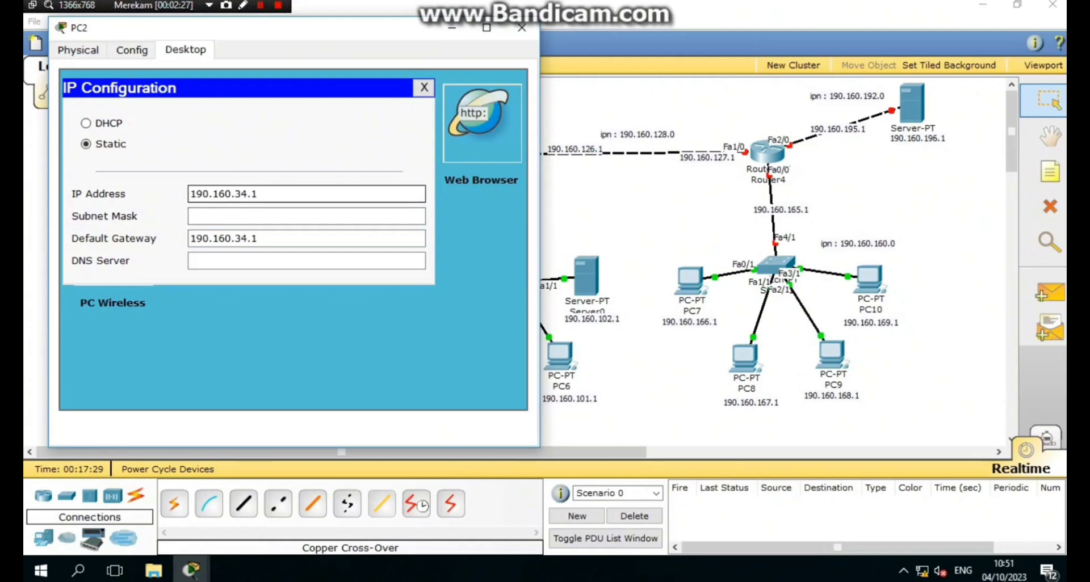
click(248, 194)
key(BackSpace)
text(7)
click(219, 216)
click(241, 217)
key(BackSpace)
text(224.0)
- Set PC3 to IP 190.160.38.1, mask 255.255.224.0, gateway 190.160.34.1
click(501, 138)
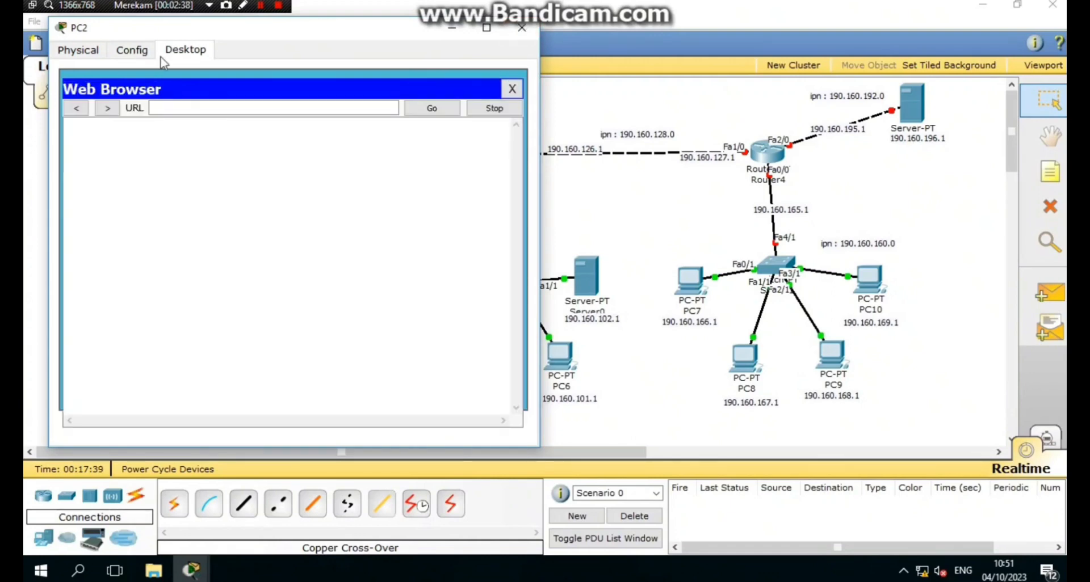
click(513, 88)
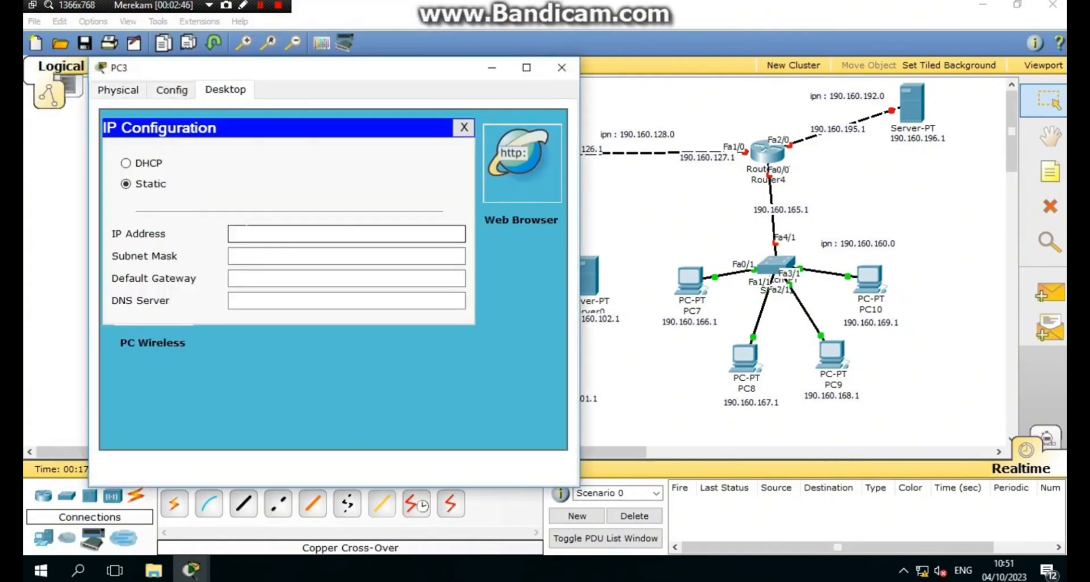
click(346, 278)
key(ctrl+v)
click(347, 233)
key(ctrl+v)
click(346, 256)
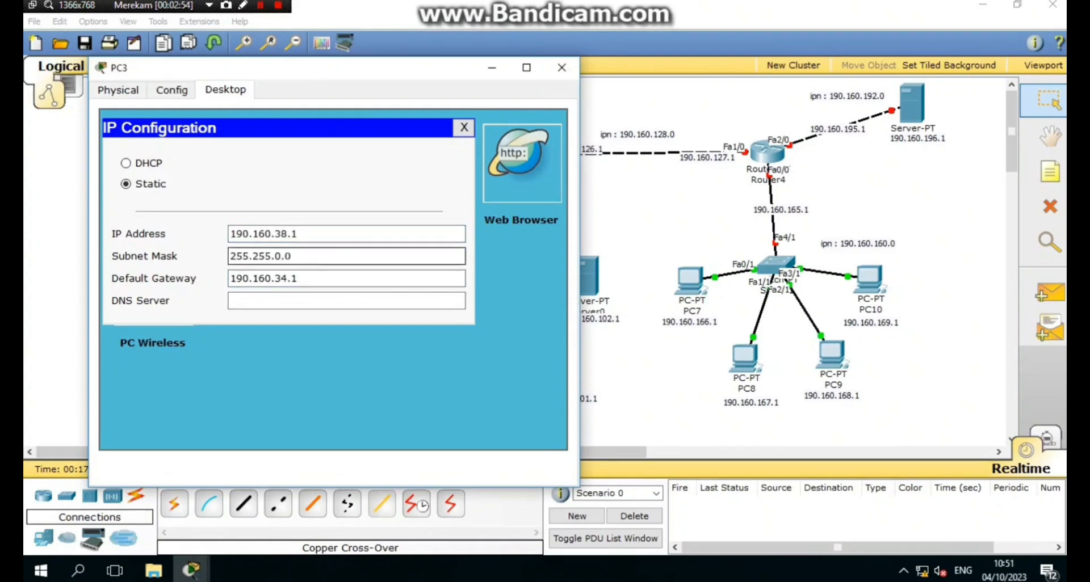
text(224)
click(562, 67)
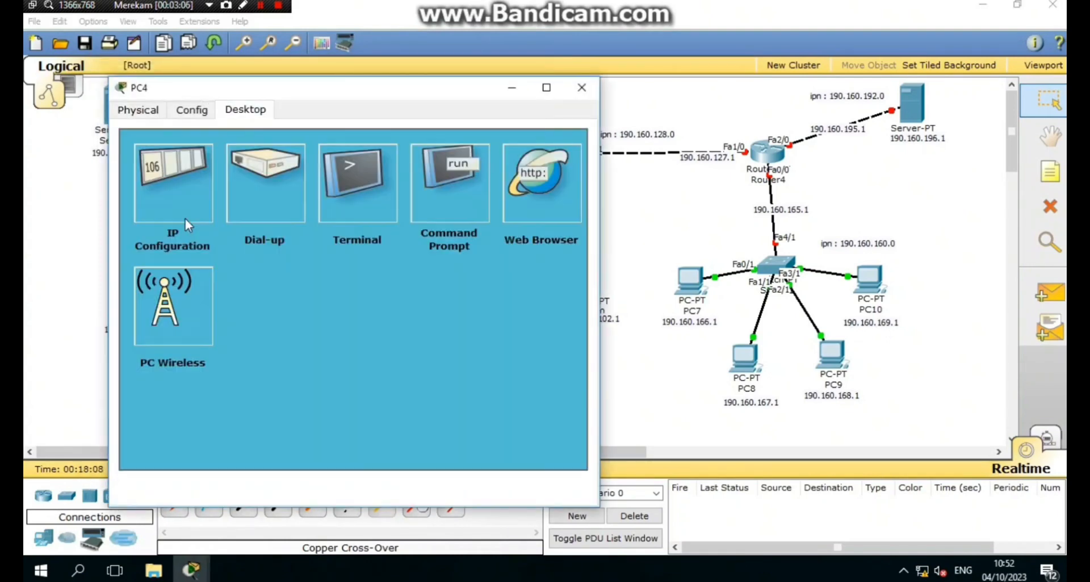
- Give PC4 gateway 190.160.98.1, IP 190.160.99.1 and mask 255.255.224.0
click(185, 219)
key(ctrl+v)
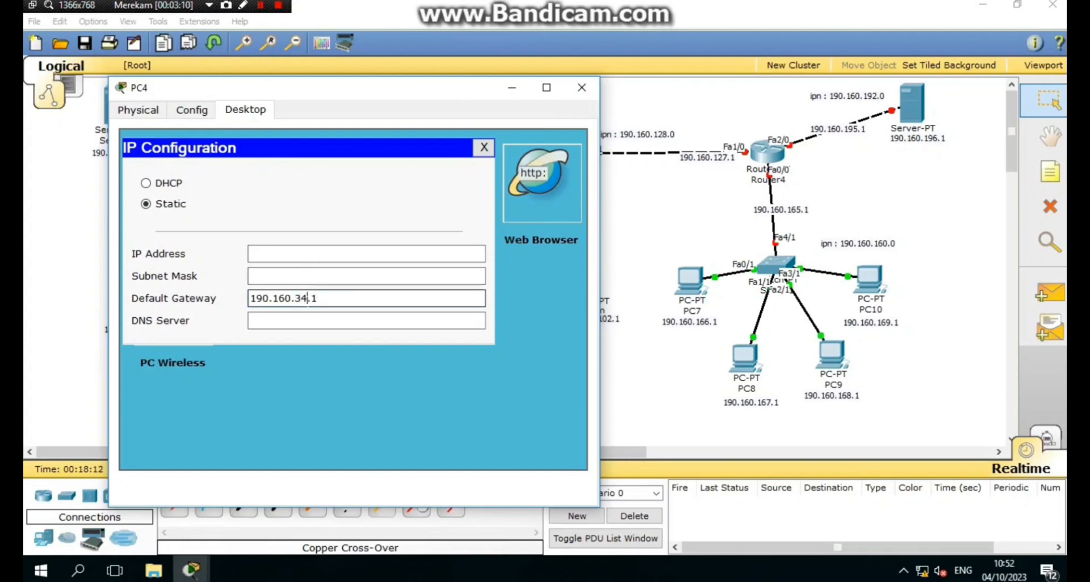
key(BackSpace)
key(BackSpace)
text(98)
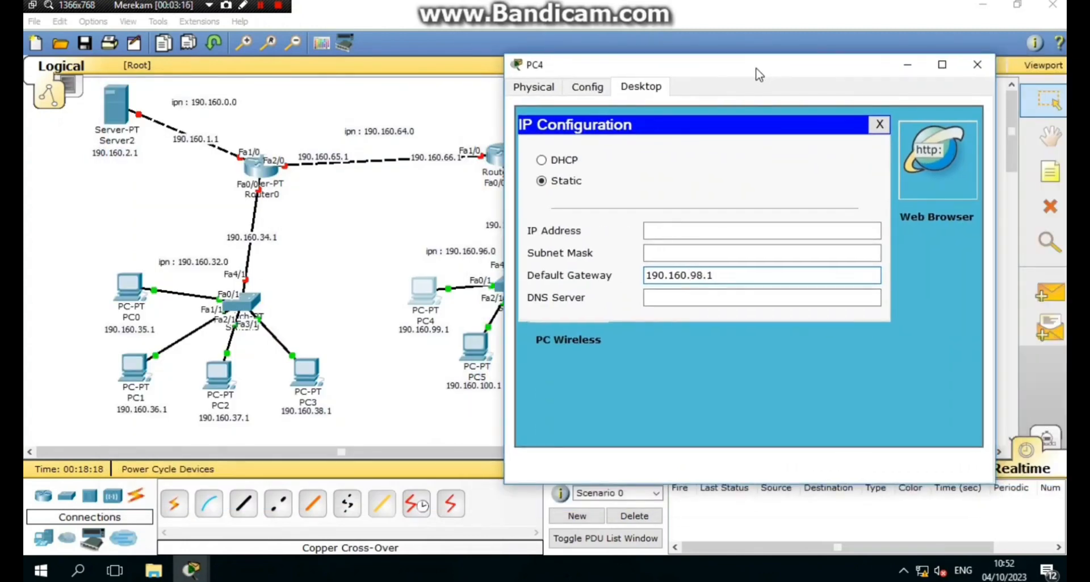
key(ctrl+a)
key(ctrl+c)
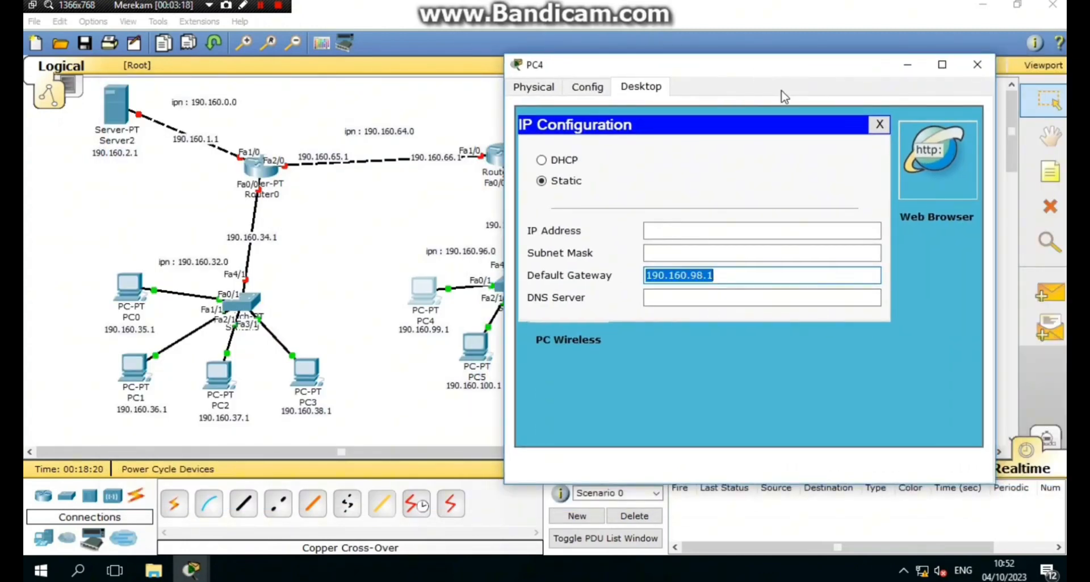
click(738, 230)
key(ctrl+v)
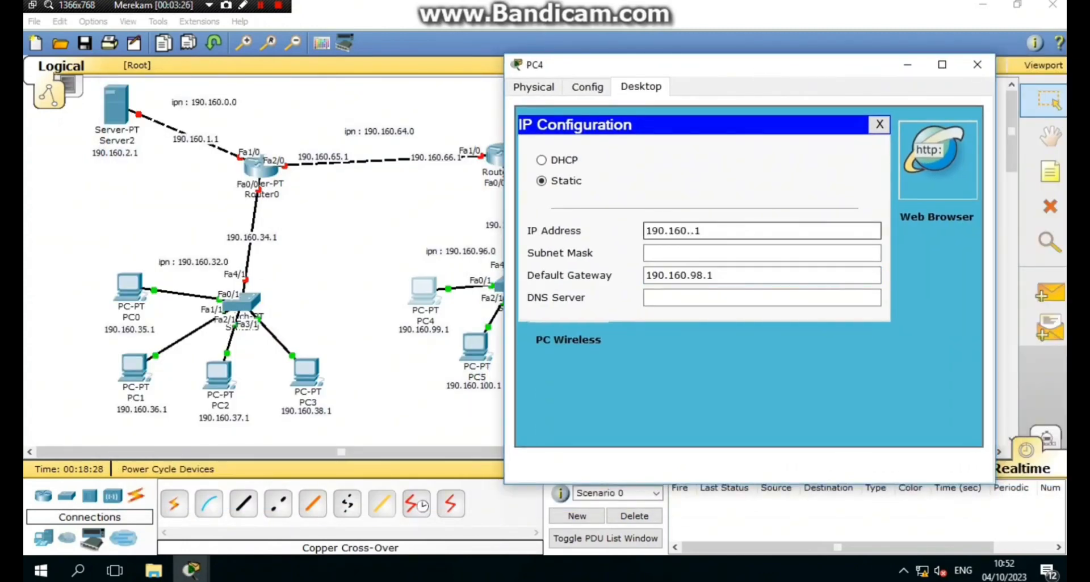
key(Tab)
key(BackSpace)
key(BackSpace)
key(BackSpace)
text(224.0)
click(976, 64)
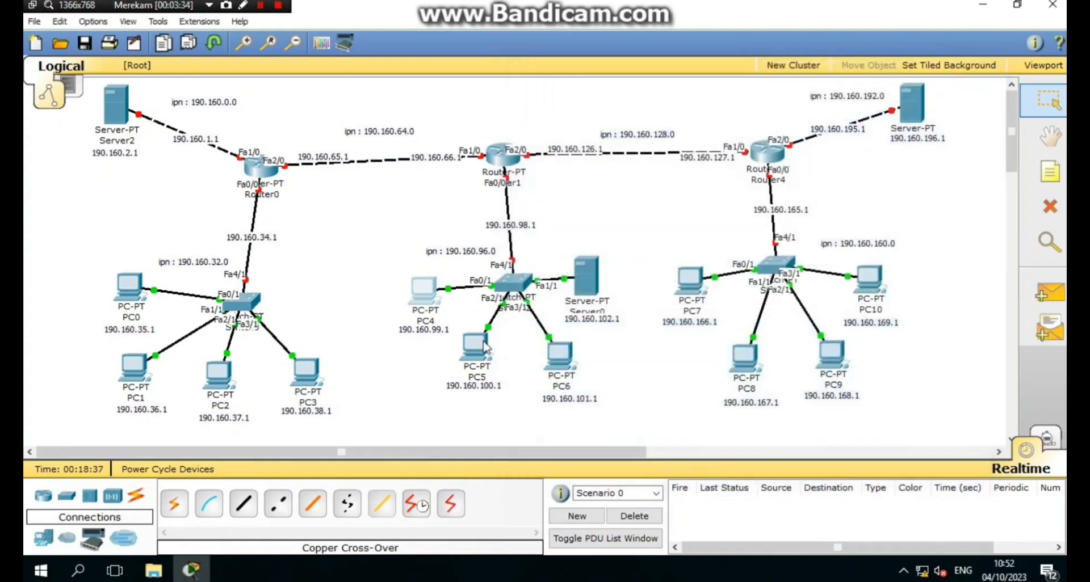
- Set PC5 to IP 190.160.100.1, mask 255.255.224.0, gateway 190.160.98.1
click(475, 344)
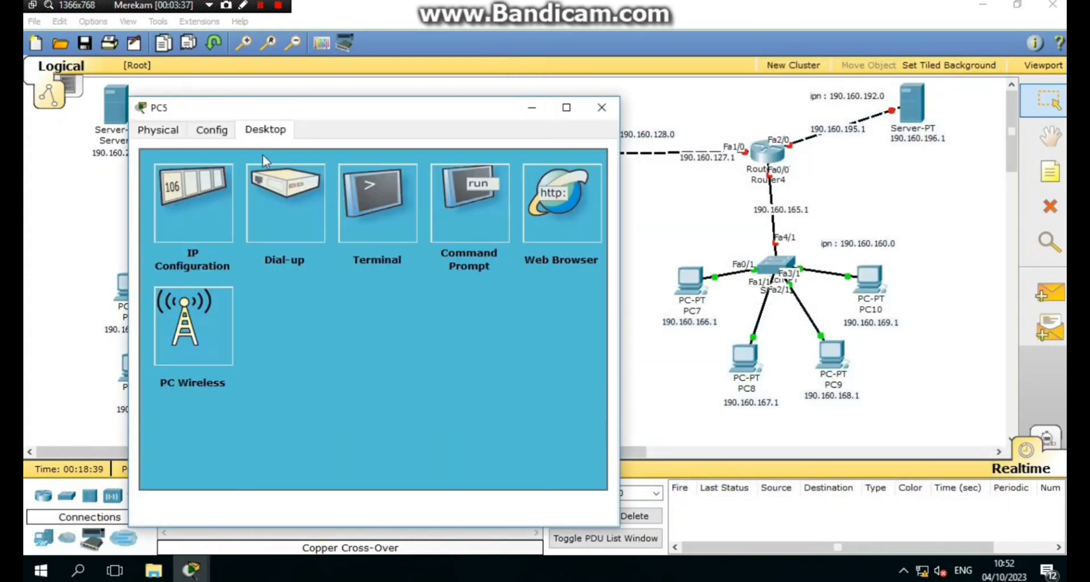
click(193, 204)
click(340, 318)
key(ctrl+v)
click(324, 273)
key(ctrl+v)
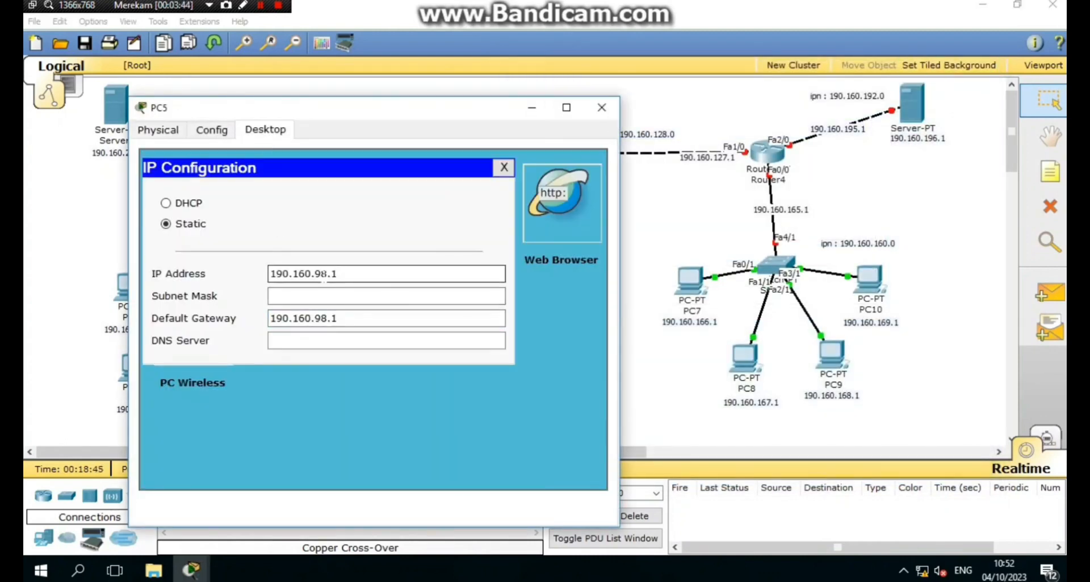
text(100)
key(Tab)
key(BackSpace)
key(BackSpace)
key(BackSpace)
text(224.0)
click(504, 168)
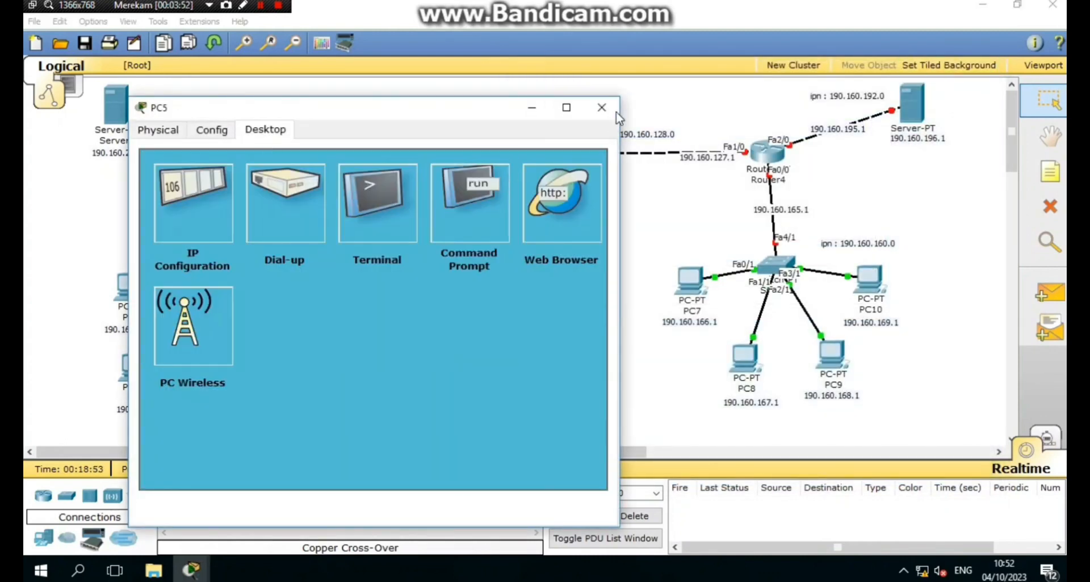
click(603, 108)
- Set PC6 to IP 190.160.101.1, mask 255.255.224.0, gateway 190.160.98.1
click(572, 372)
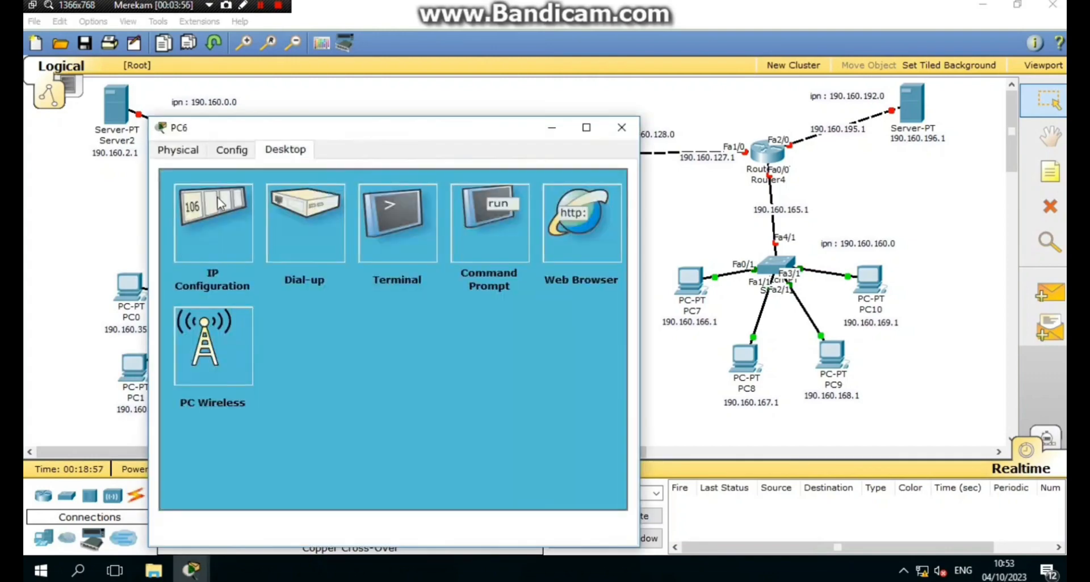
click(210, 221)
click(405, 338)
key(ctrl+v)
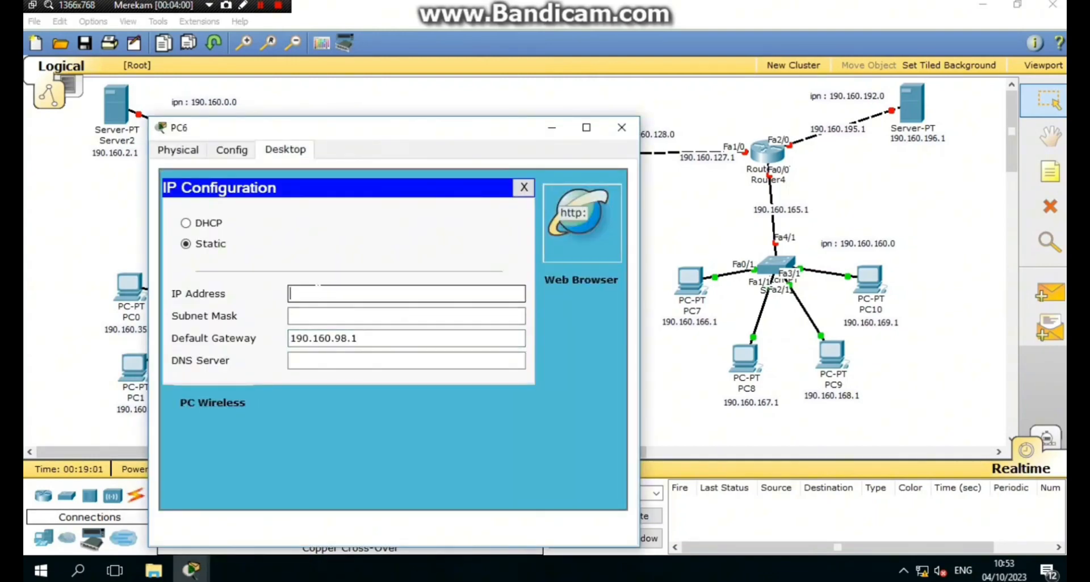
click(406, 294)
key(ctrl+v)
key(BackSpace)
text(101)
key(Tab)
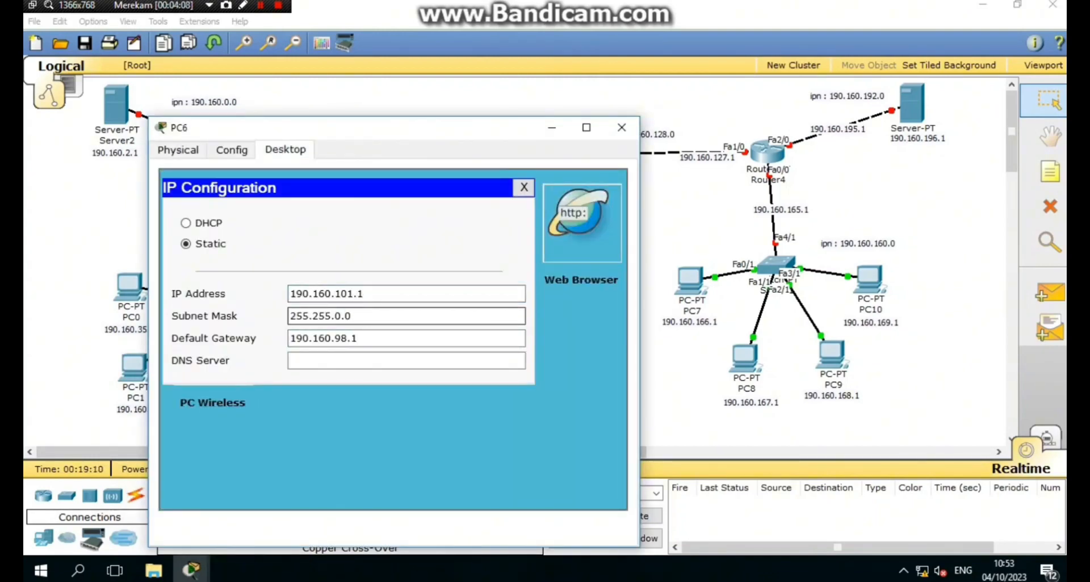
key(BackSpace)
key(BackSpace)
key(BackSpace)
text(224.0)
click(622, 128)
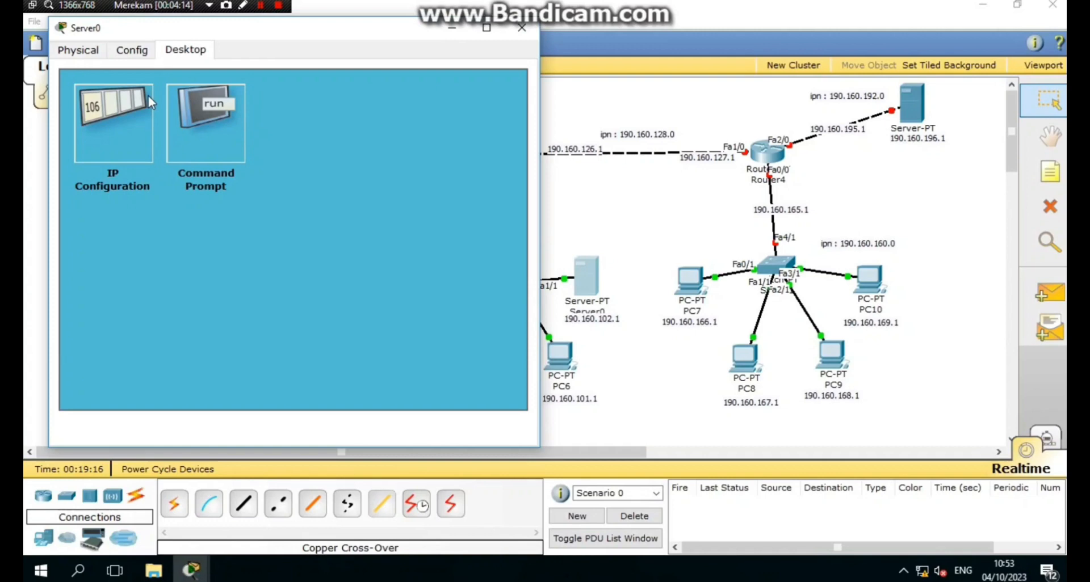
- Give Server0 IP 190.160.102.1 with gateway 190.160.98.1
click(103, 114)
click(306, 218)
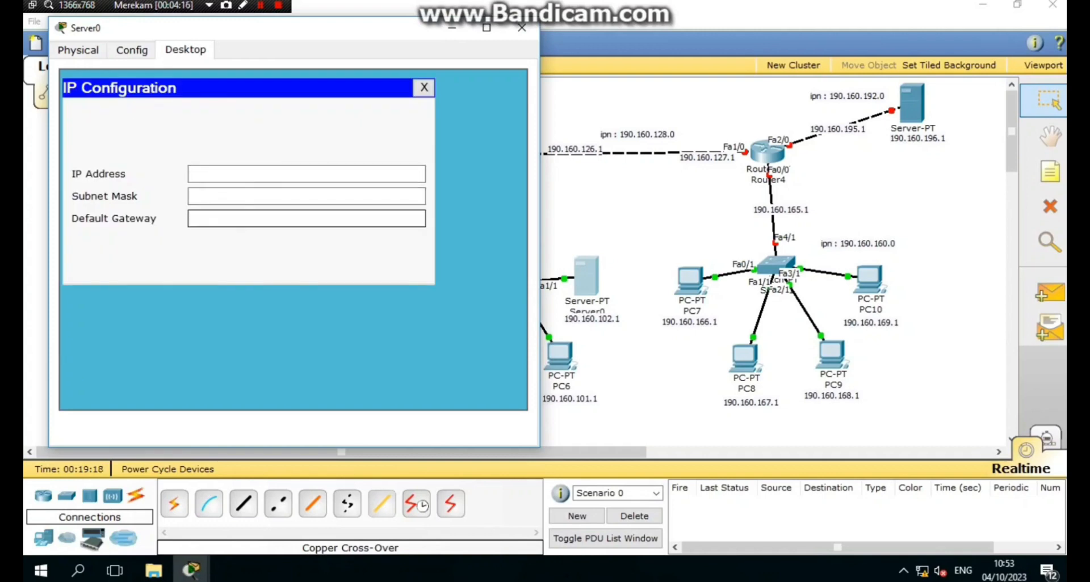
key(ctrl+v)
click(307, 174)
key(ctrl+v)
key(BackSpace)
key(BackSpace)
text(102)
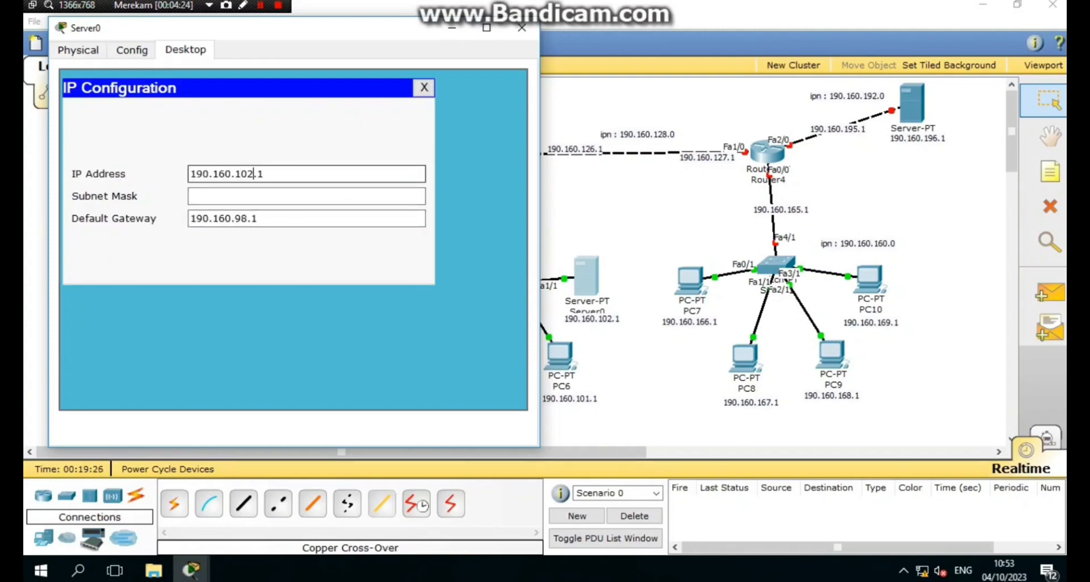
key(Tab)
- Give PC7 gateway 190.160.165.1, an IP edited from that address, and mask 255.255.224.0
text(224)
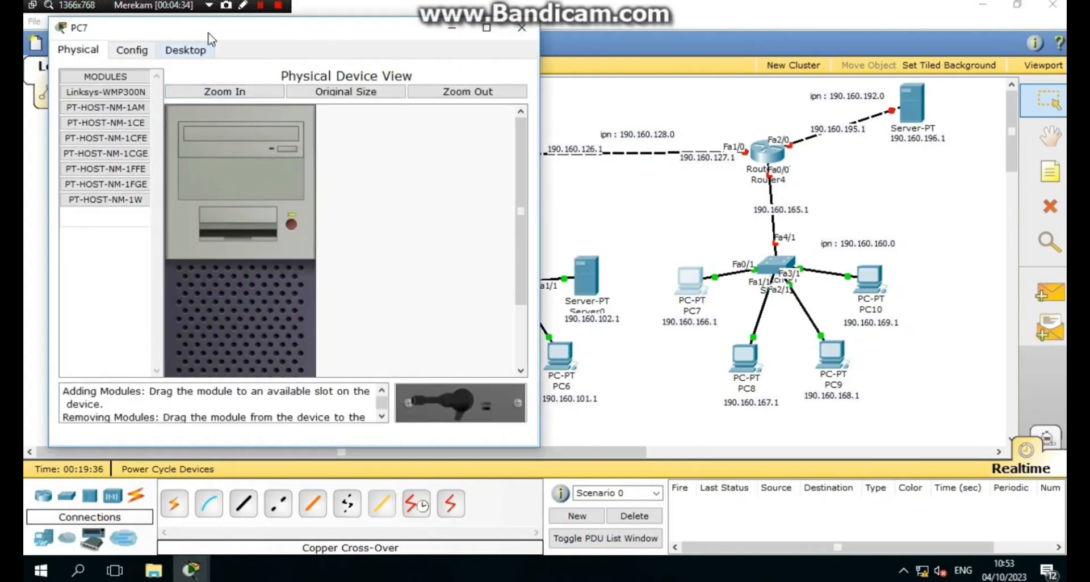
click(186, 49)
click(113, 122)
click(307, 238)
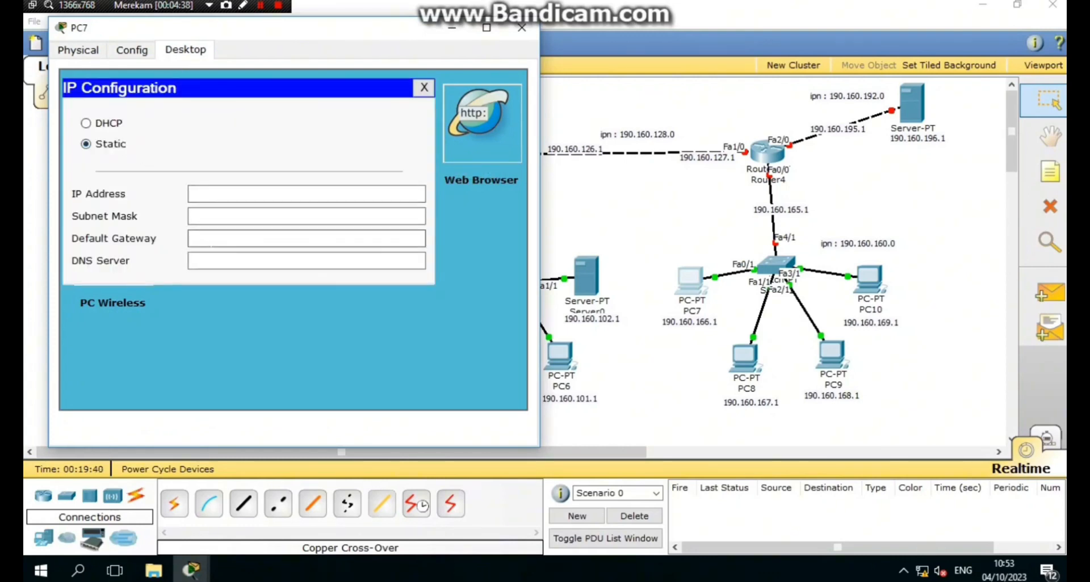
text(190.160.165.1)
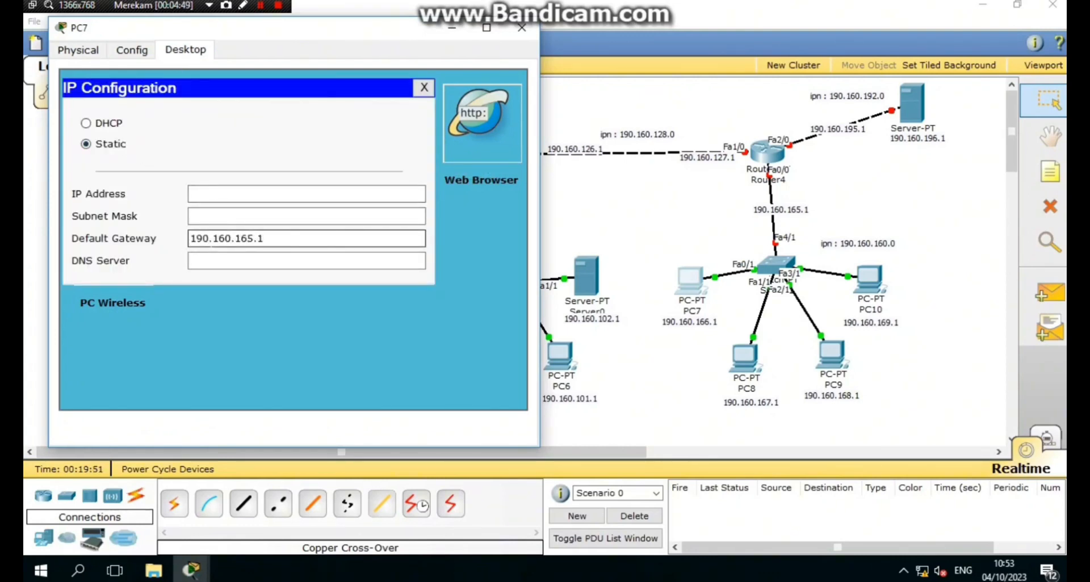
double_click(211, 240)
key(ctrl+c)
click(212, 194)
key(ctrl+v)
key(BackSpace)
text(6)
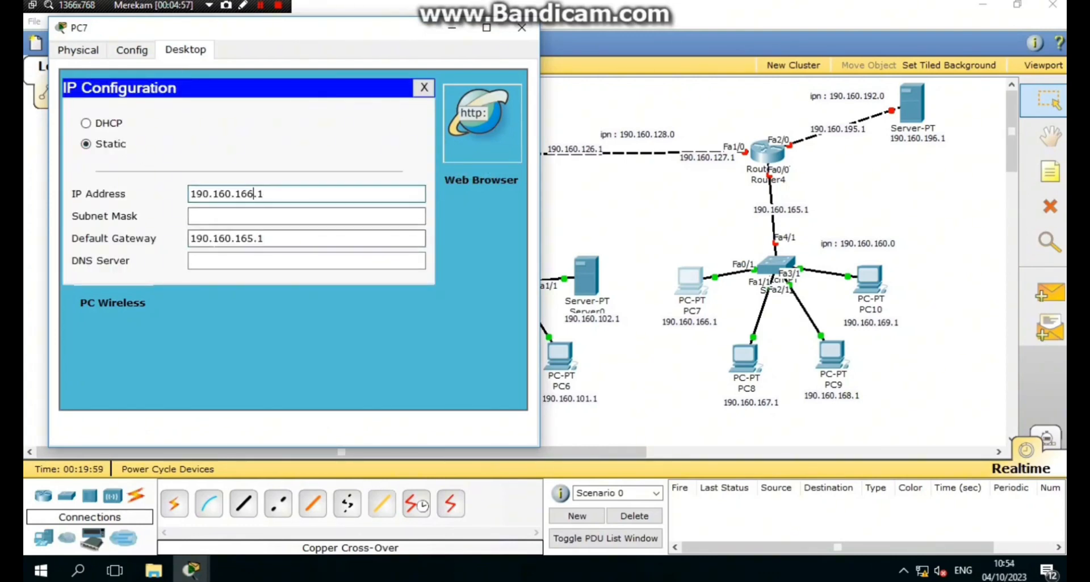
key(Tab)
key(BackSpace)
key(BackSpace)
key(BackSpace)
text(224.0)
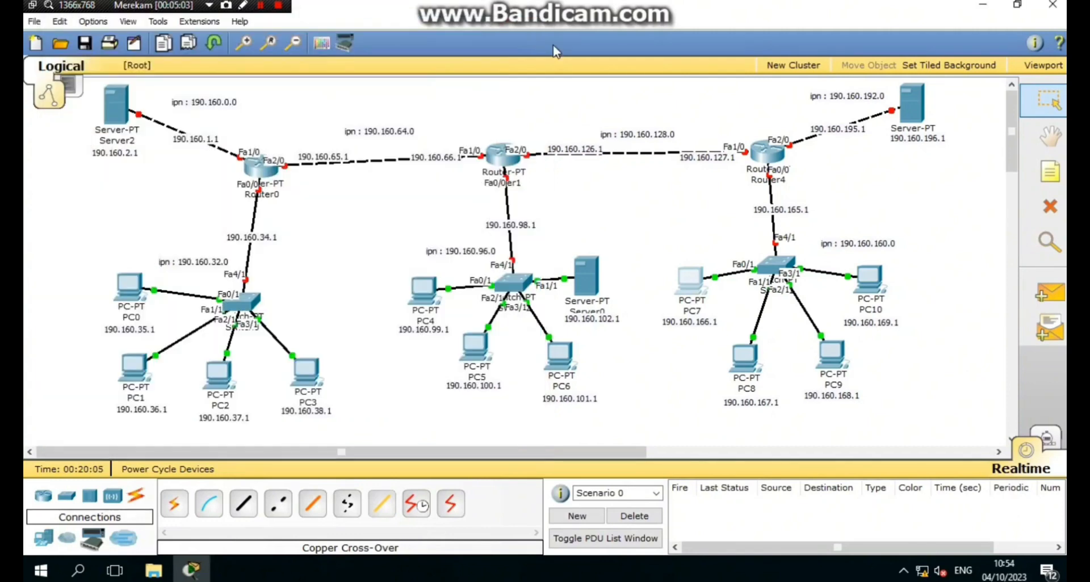
- Set PC8's gateway to 190.160.165.1, edit its IP from that address, mask 255.255.224.0
click(743, 358)
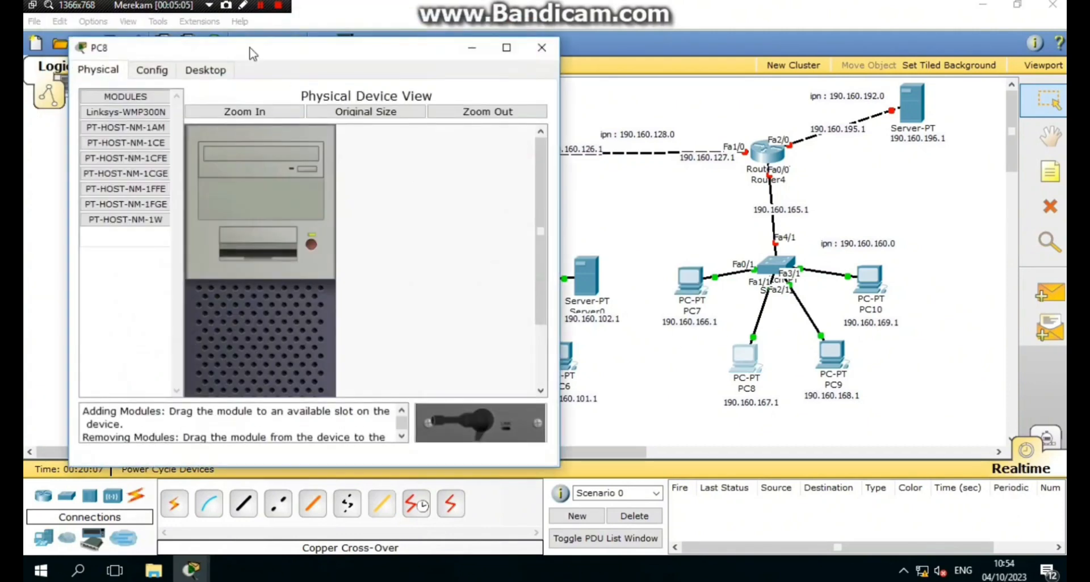
click(205, 70)
click(116, 142)
click(273, 259)
key(ctrl+v)
click(272, 215)
key(ctrl+v)
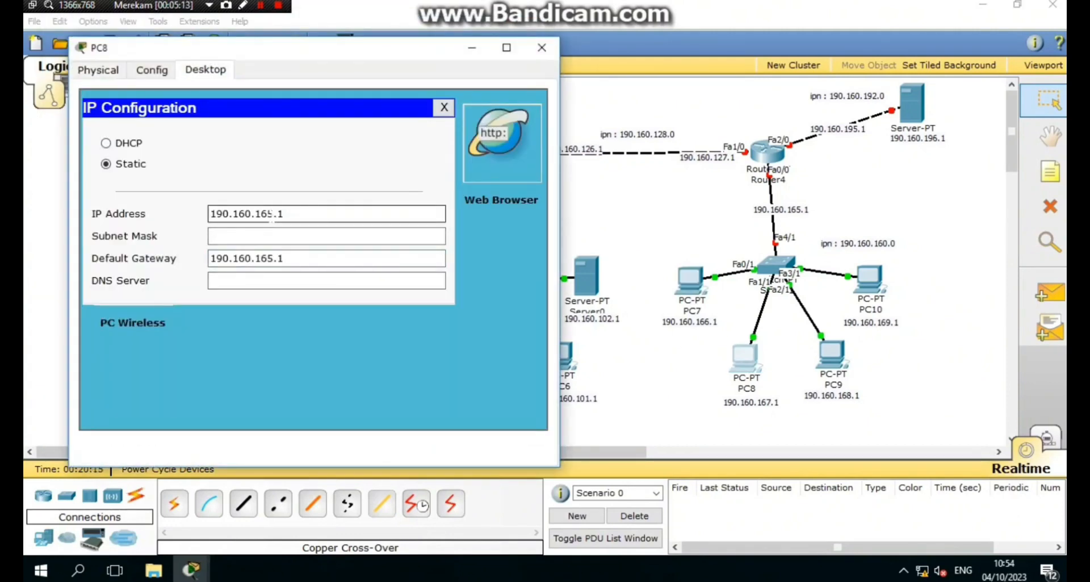
key(BackSpace)
text(7)
key(Tab)
key(BackSpace)
key(BackSpace)
key(BackSpace)
text(224.0)
- Set PC9's gateway to 190.160.165.1 with an edited IP and mask 255.255.224.0
click(239, 99)
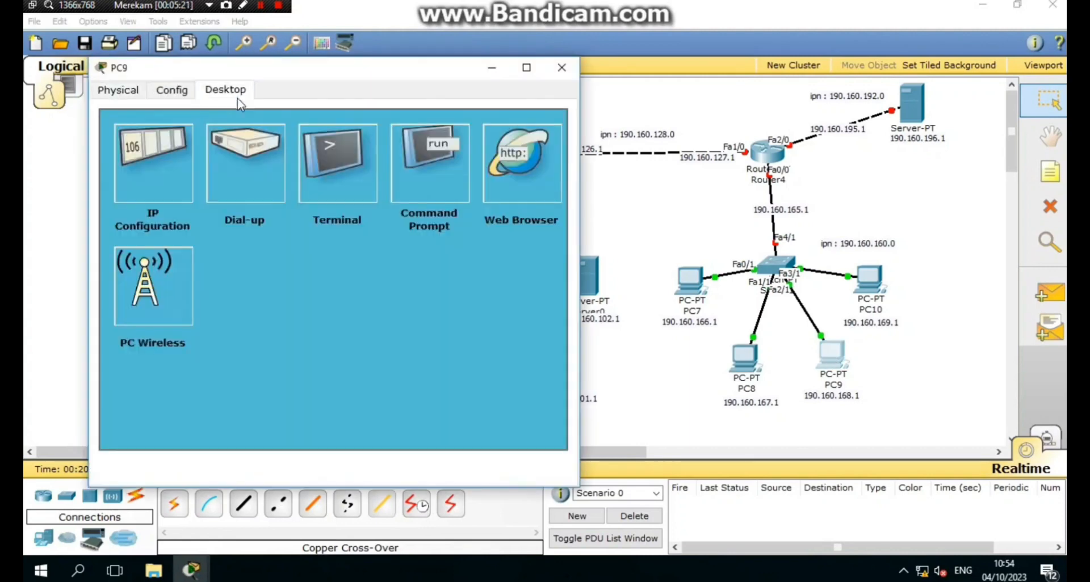
click(153, 164)
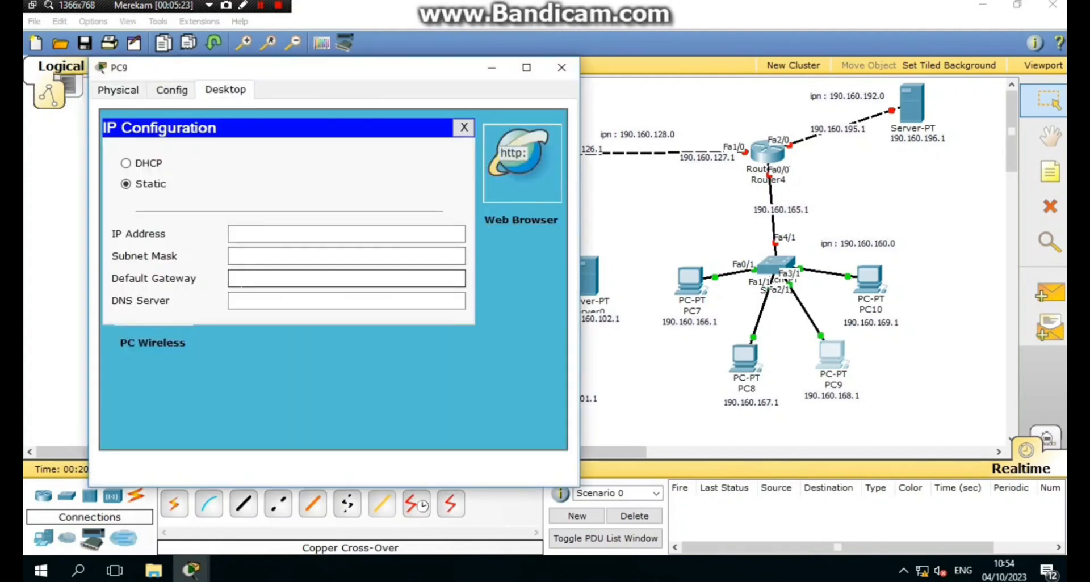
click(272, 278)
key(ctrl+v)
click(260, 234)
key(ctrl+v)
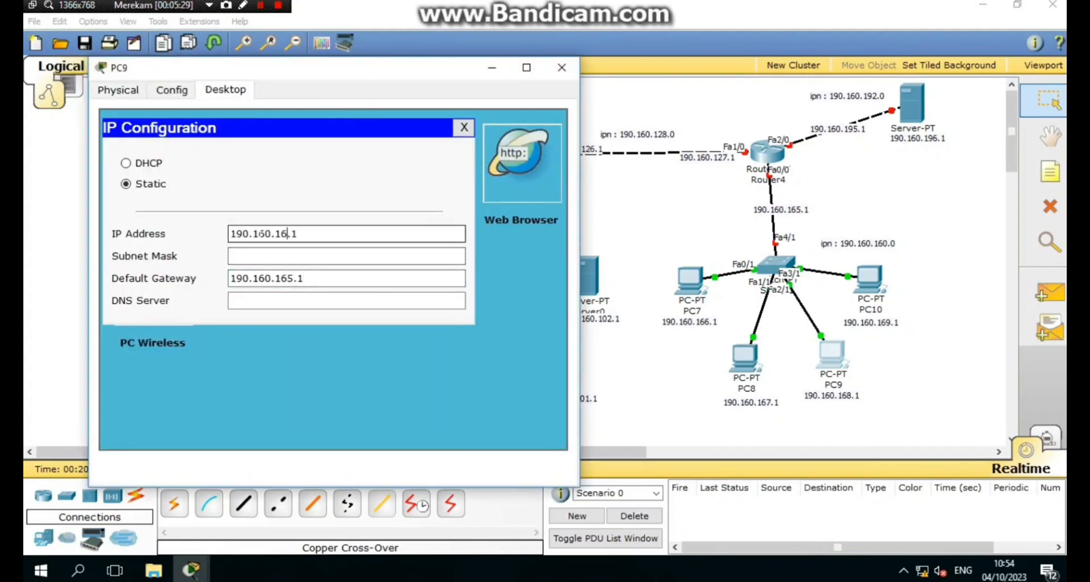
text(8)
key(Tab)
key(BackSpace)
key(BackSpace)
key(BackSpace)
text(224.0)
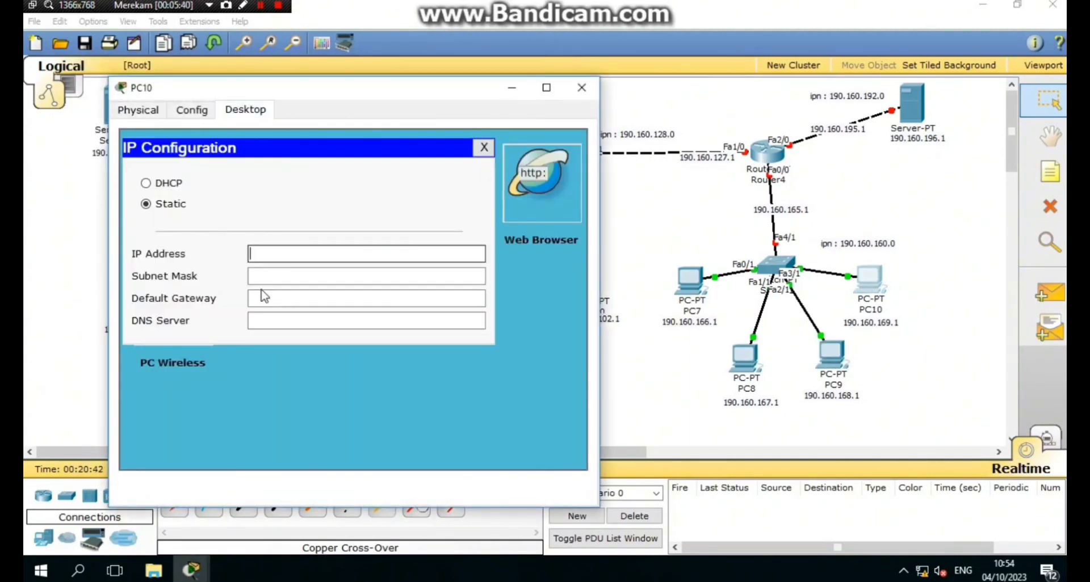
- Set PC10's gateway to 190.160.165.1 with an edited IP and mask 255.255.224.0
click(261, 298)
key(ctrl+v)
click(259, 253)
key(ctrl+v)
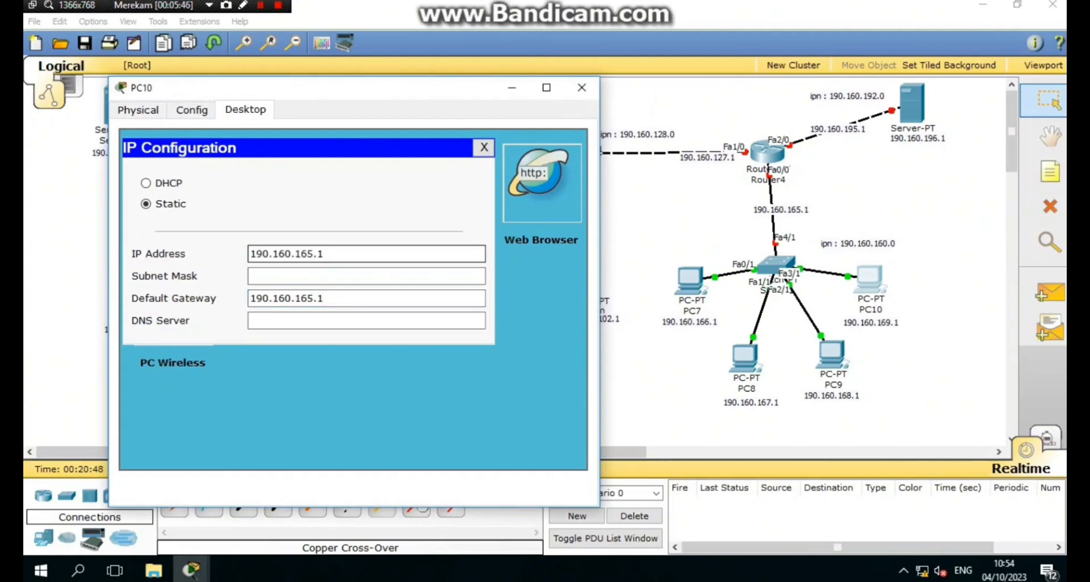
key(BackSpace)
key(BackSpace)
key(BackSpace)
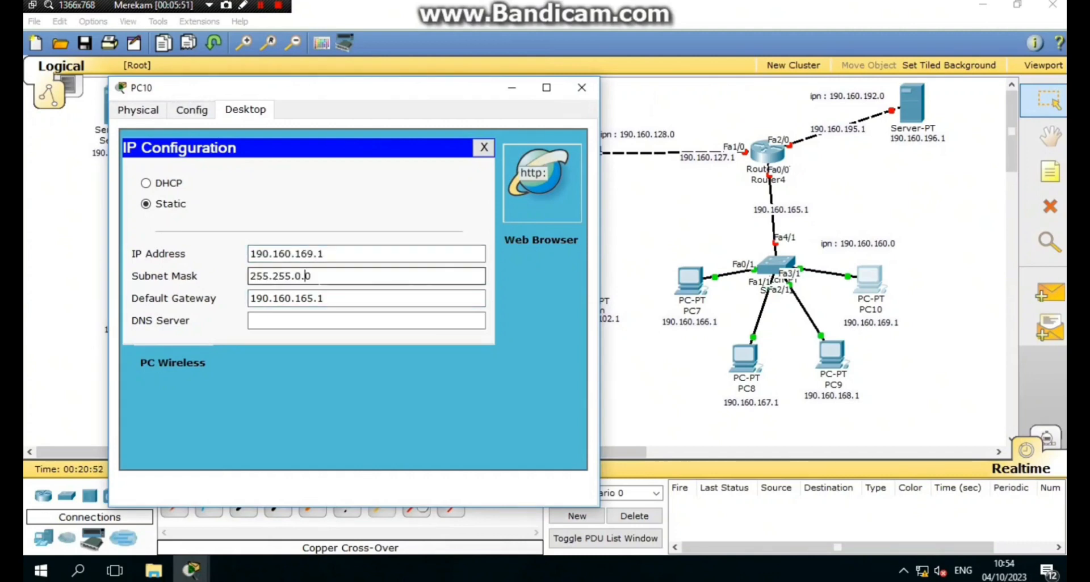
text(224.0)
- Configure Server1 with IP 190.160.196.1, mask 255.255.224.0 and gateway 190.160.195.1
click(260, 6)
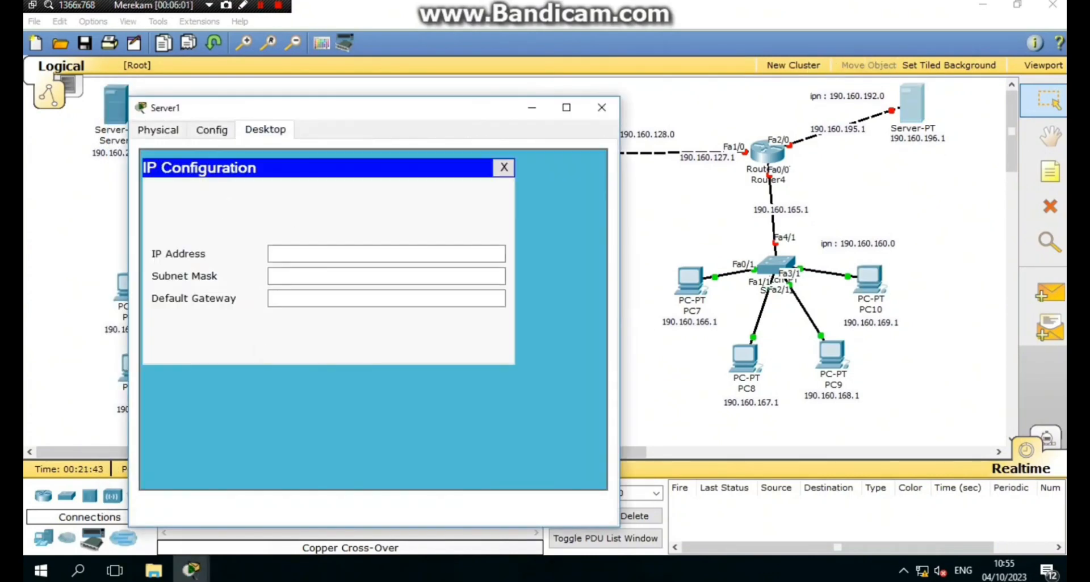
key(ctrl+v)
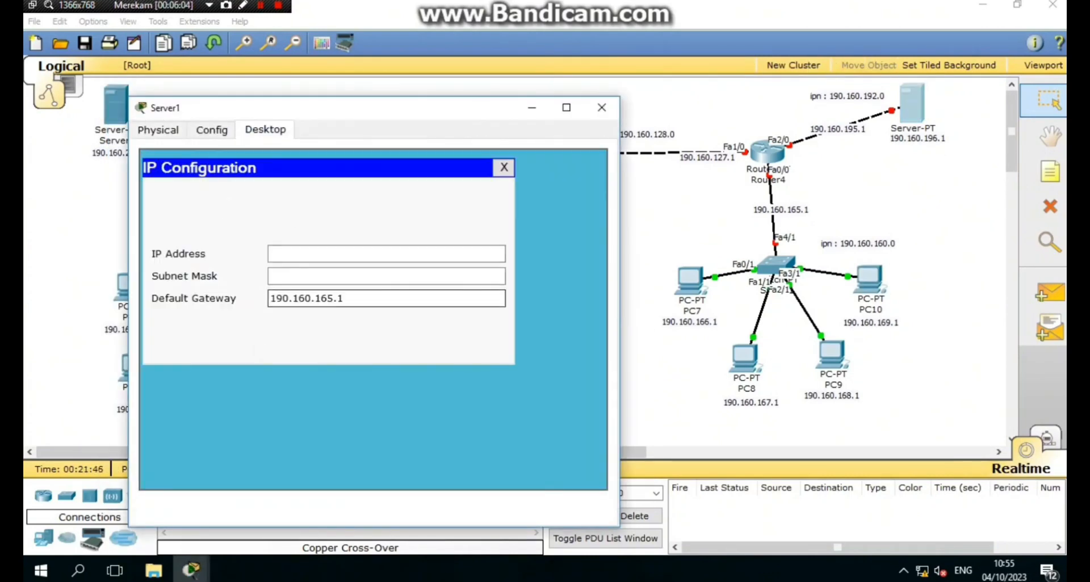
key(Left)
key(Left)
key(BackSpace)
key(BackSpace)
key(BackSpace)
text(195)
click(295, 255)
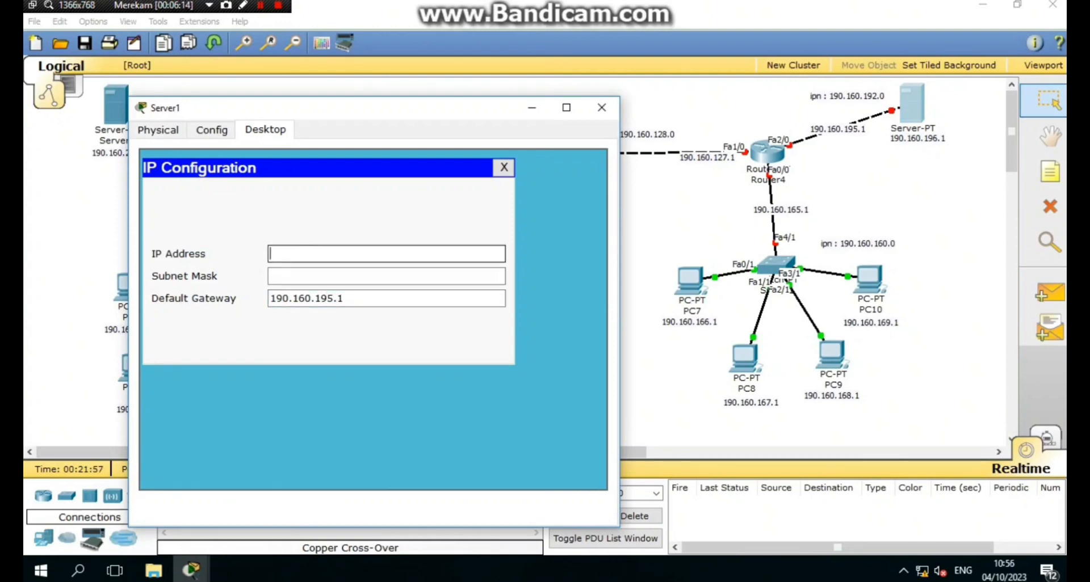
key(ctrl+v)
key(Left)
key(Left)
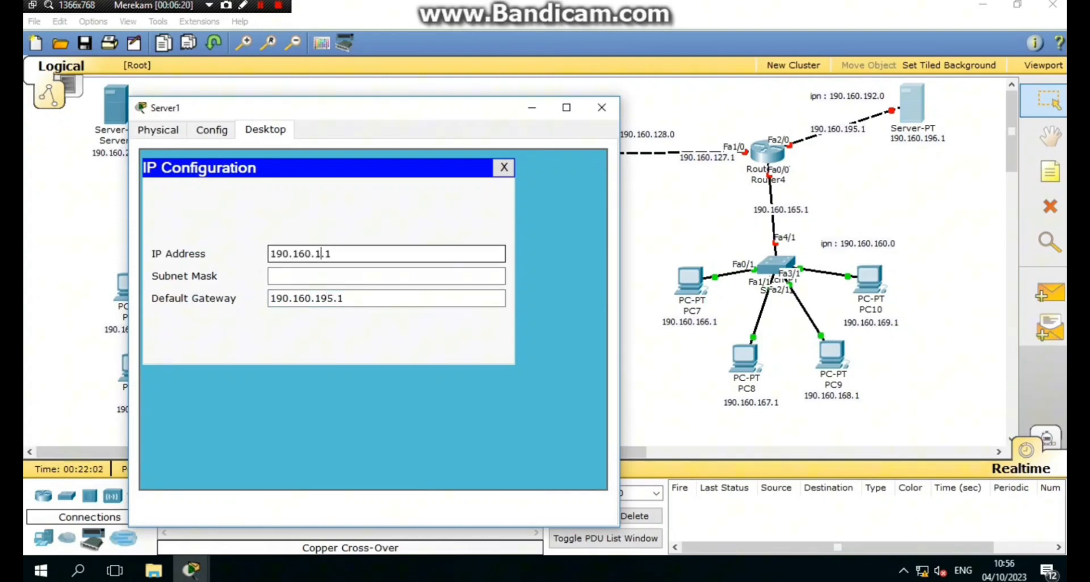
text(95)
key(Tab)
text(224)
key(Delete)
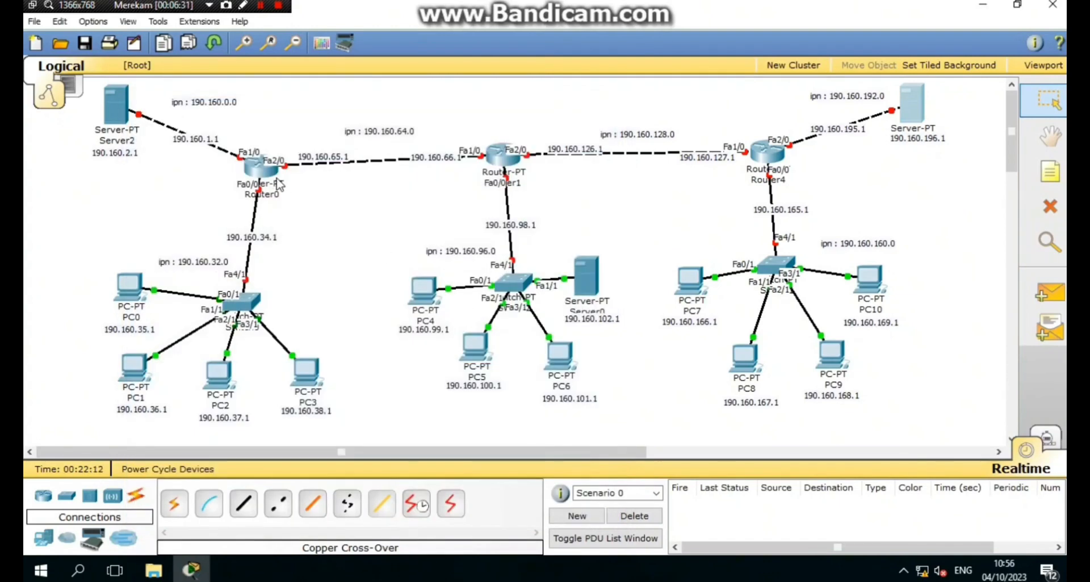
- In Router0's CLI, skip the setup dialog and enter global configuration mode with en and conf t
click(262, 168)
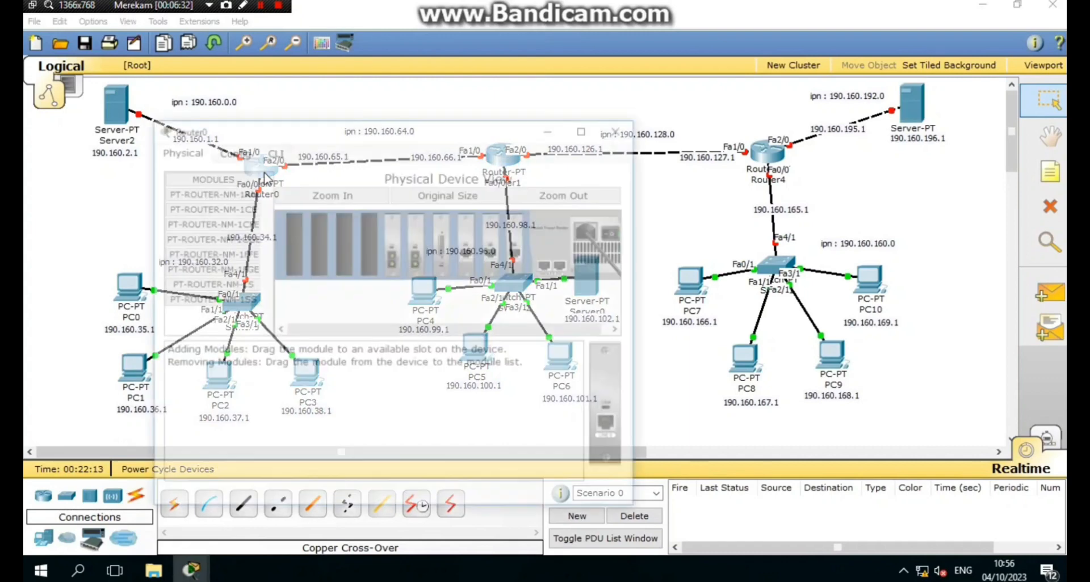
click(269, 151)
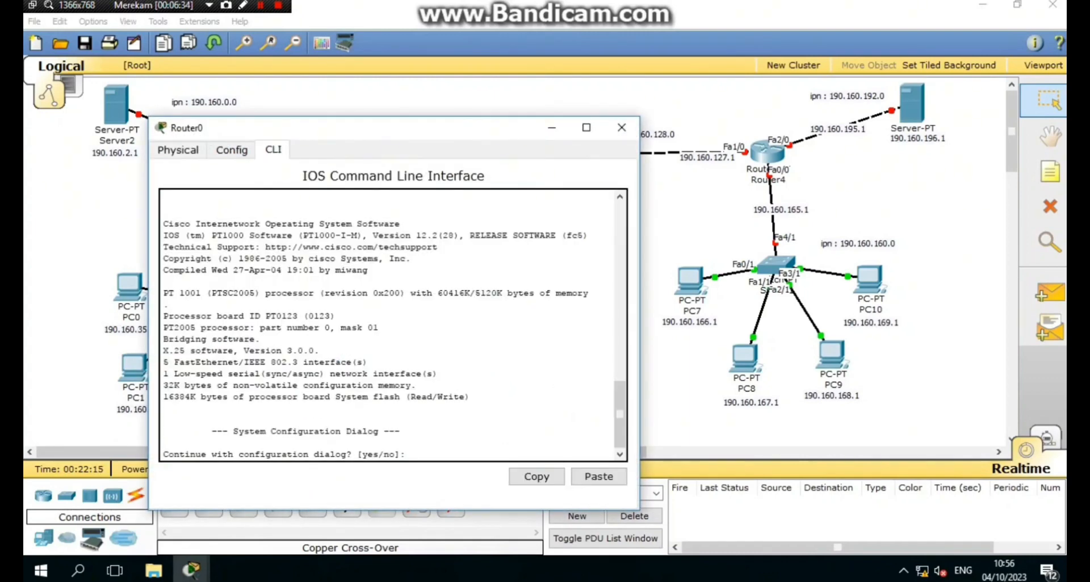
text(n)
key(Return)
key(Return)
text(en)
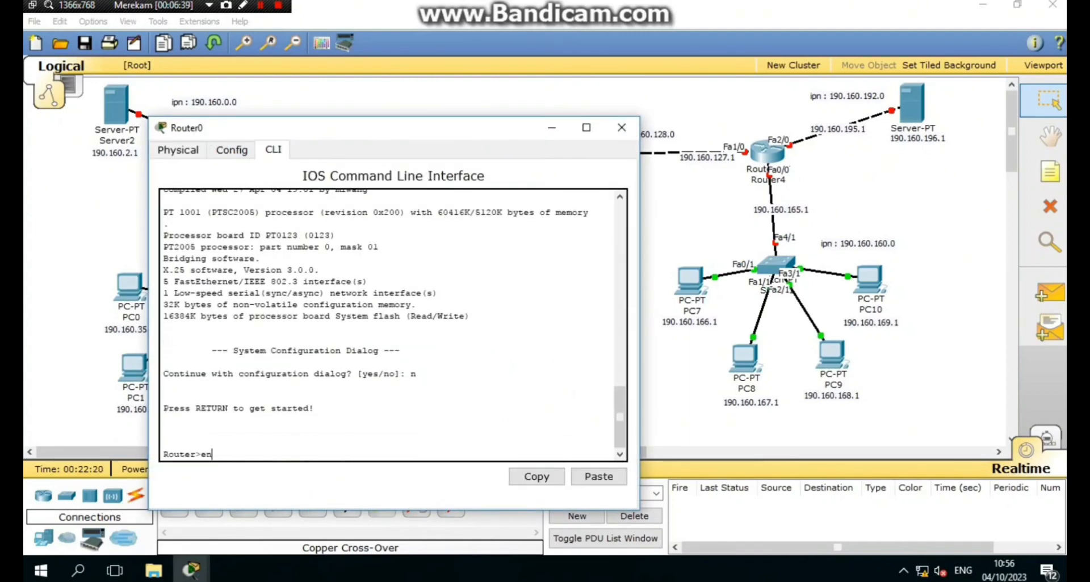
key(Return)
text(conf t)
key(Return)
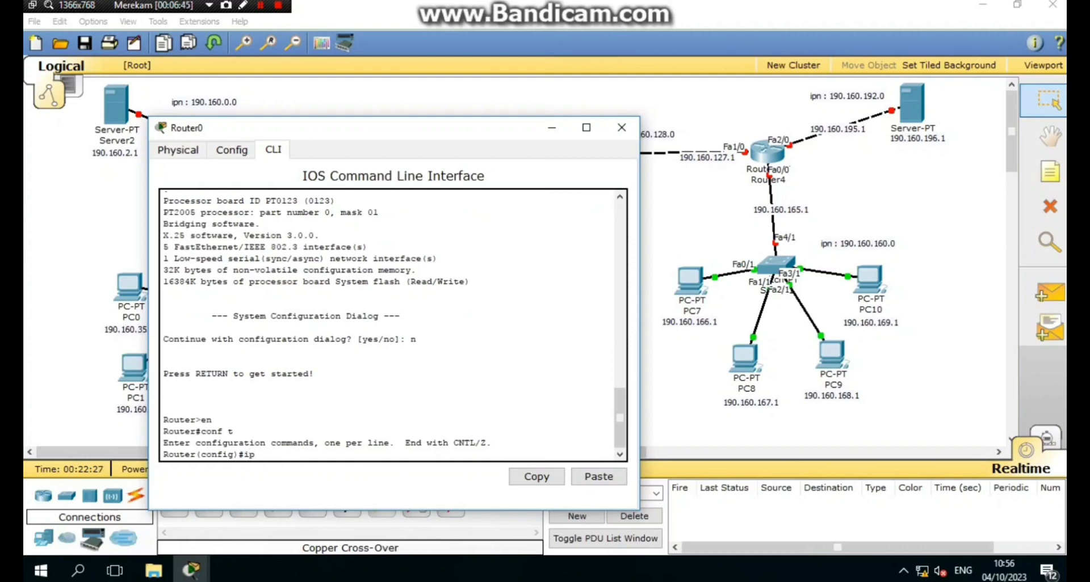
- Enter interface configuration for Fa1/0 with int fa1/0
drag(352, 138, 525, 125)
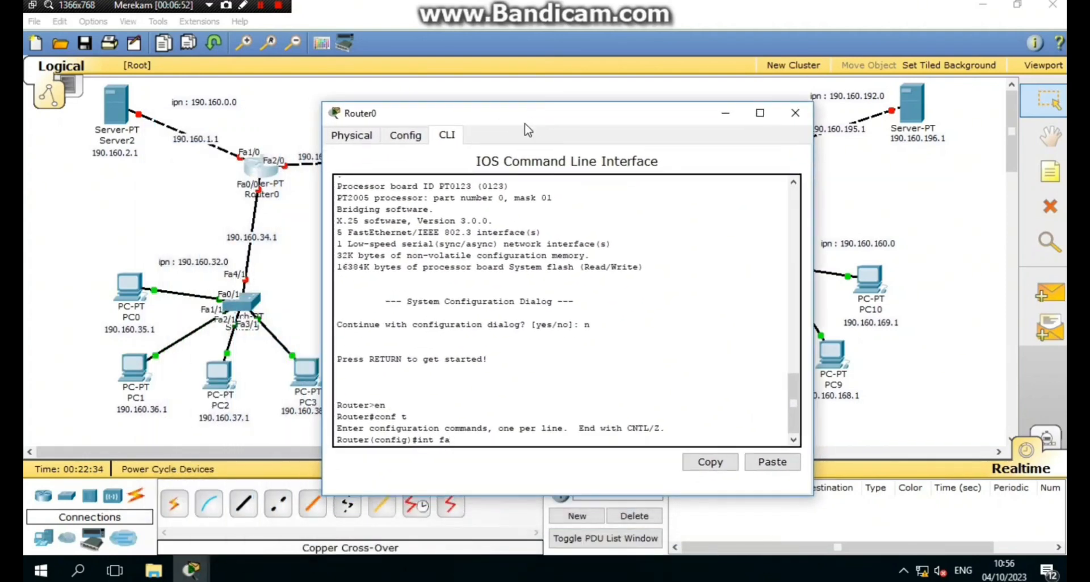
text(int fa1/0)
key(Return)
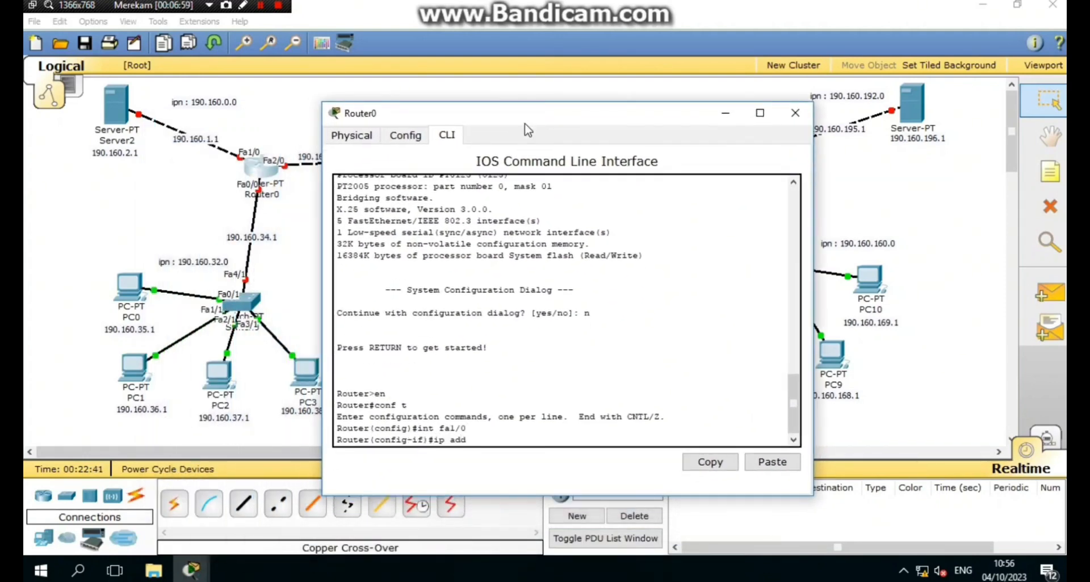
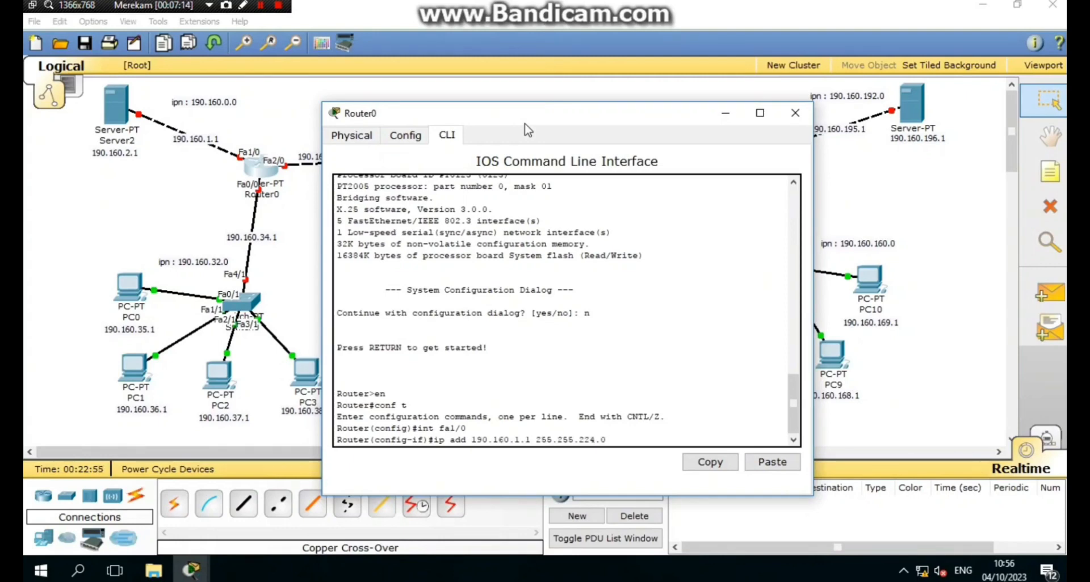
- Apply 190.160.1.1 255.255.224.0 to Router0's Fa1/0 and enable it
key(Return)
text(no sh)
key(Return)
text(ex)
key(Return)
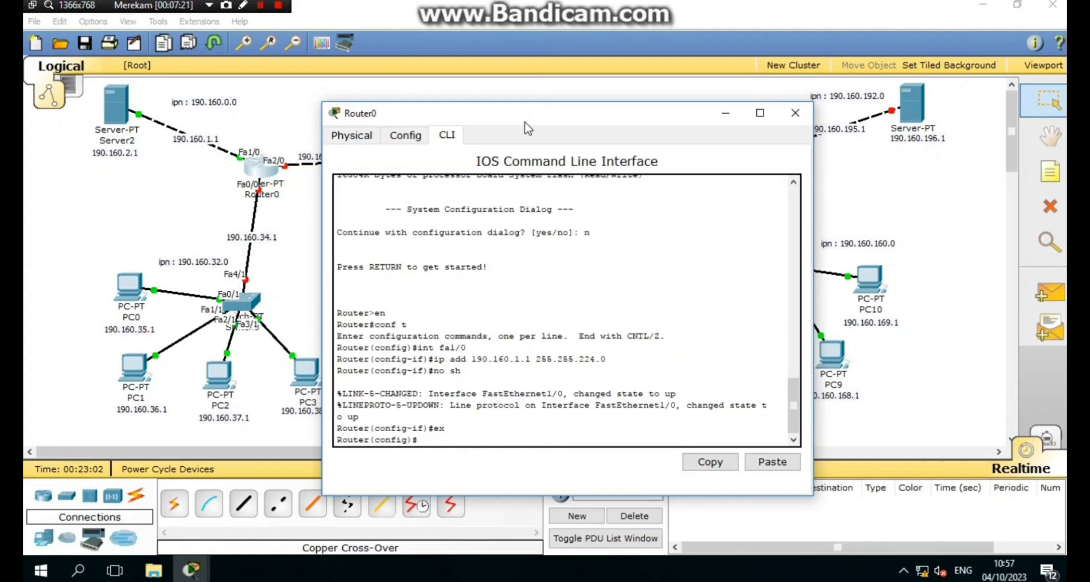
- Address Fa0/0 as 190.160.34.1 255.255.224.0 and bring it up
text(int fa0/0/)
key(Return)
text(if)#ip add 190.160.1.1 255.255.224.0)
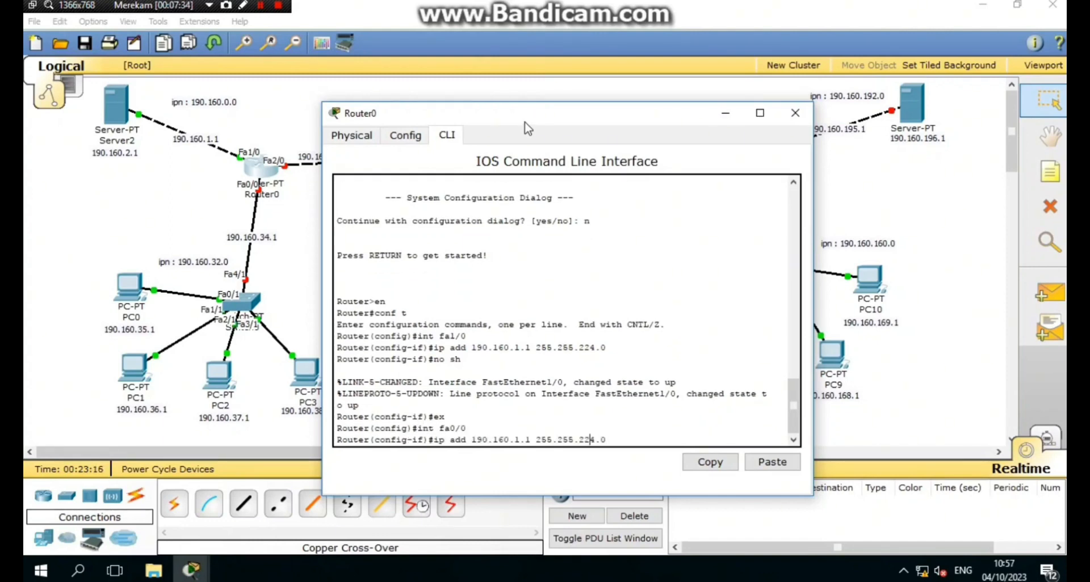
key(BackSpace)
text(34)
key(Return)
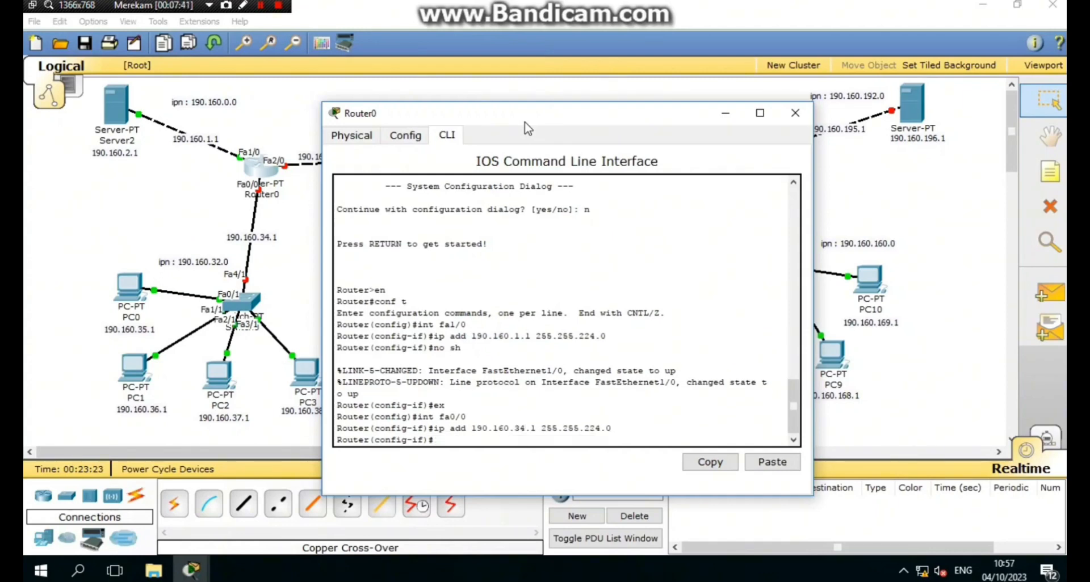
text(no sh)
key(Return)
text(ex)
key(Return)
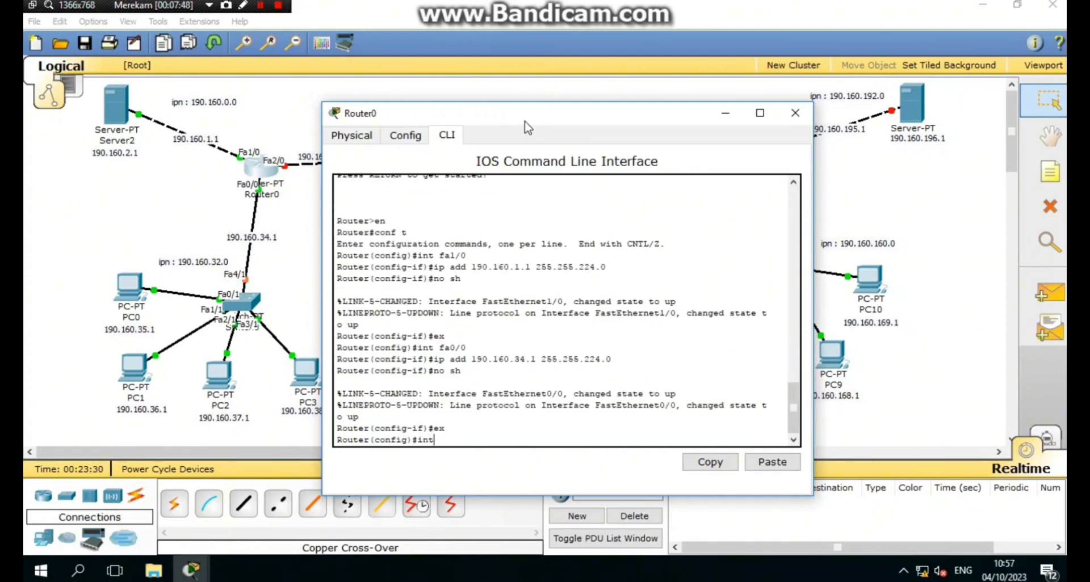
- Address Fa2/0 as 190.160.65.1 255.255.224.0, enable it, and close Router0's window
text(int fa2/0)
key(Return)
key(Up)
key(Up)
key(Up)
key(Up)
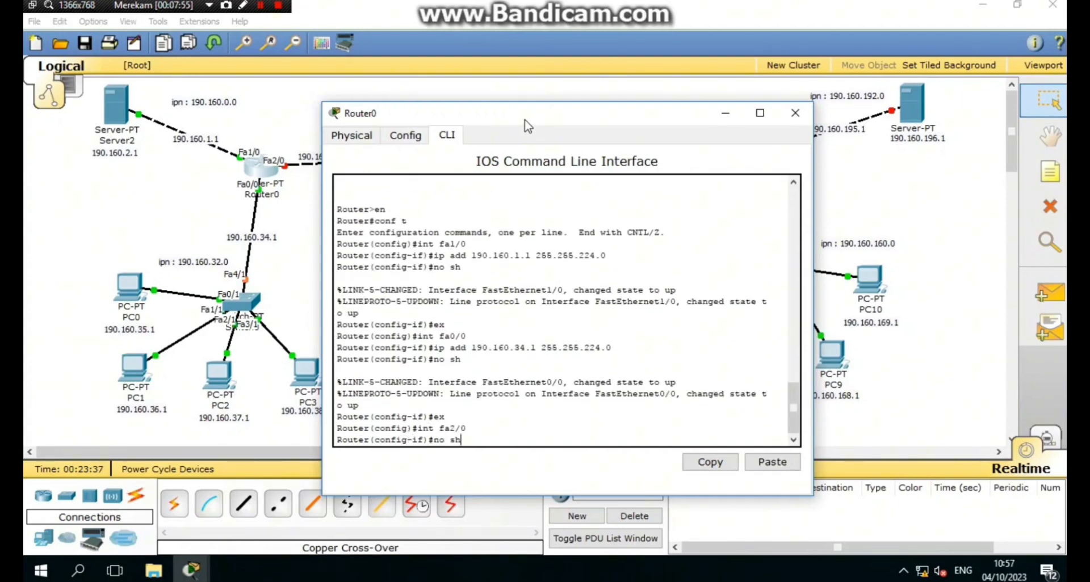
drag(525, 120, 583, 94)
key(Left)
key(Left)
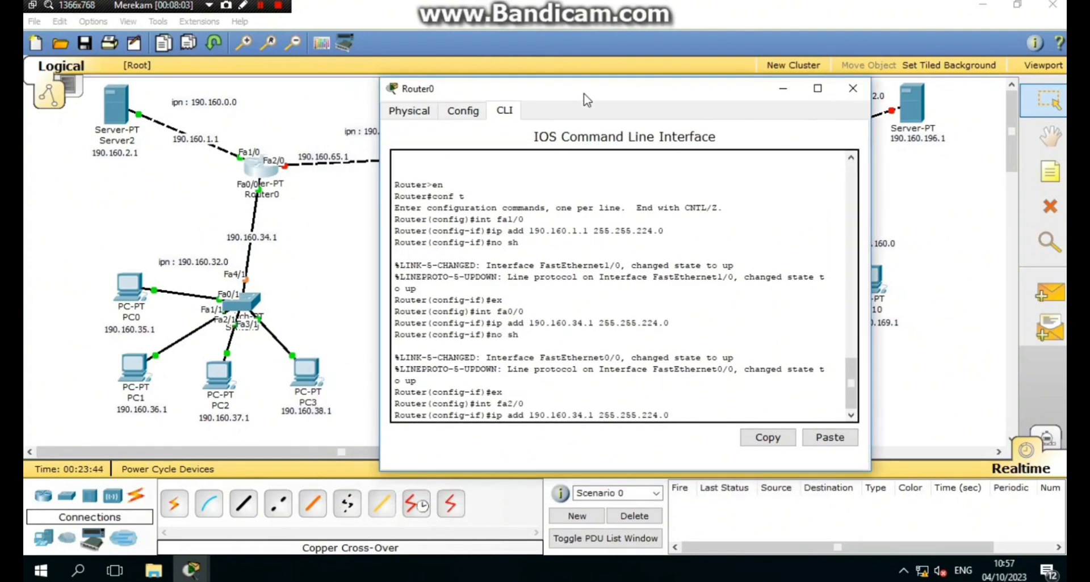
key(BackSpace)
key(BackSpace)
text(65)
key(Return)
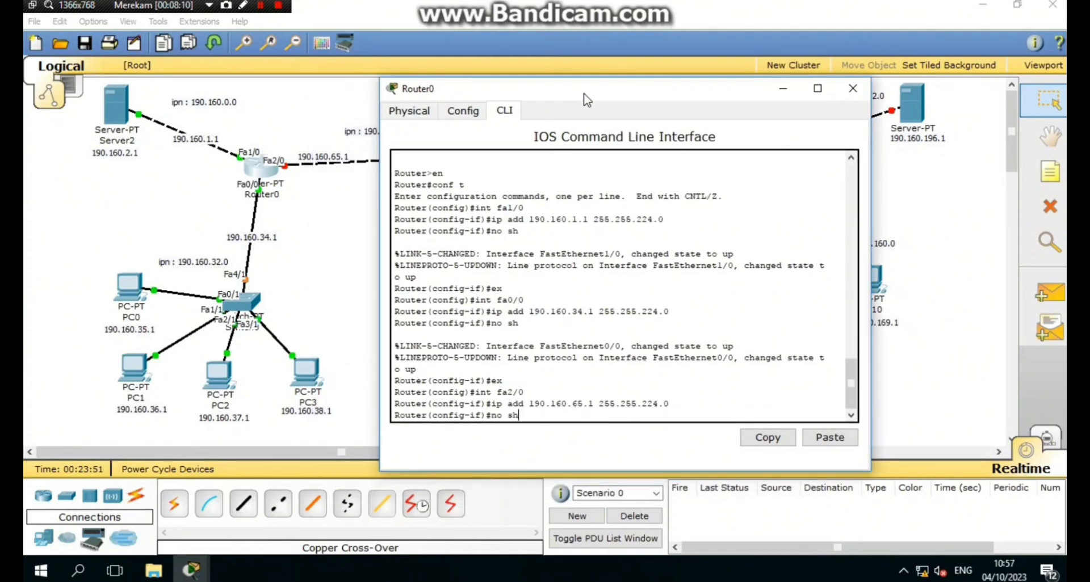
key(Return)
click(851, 89)
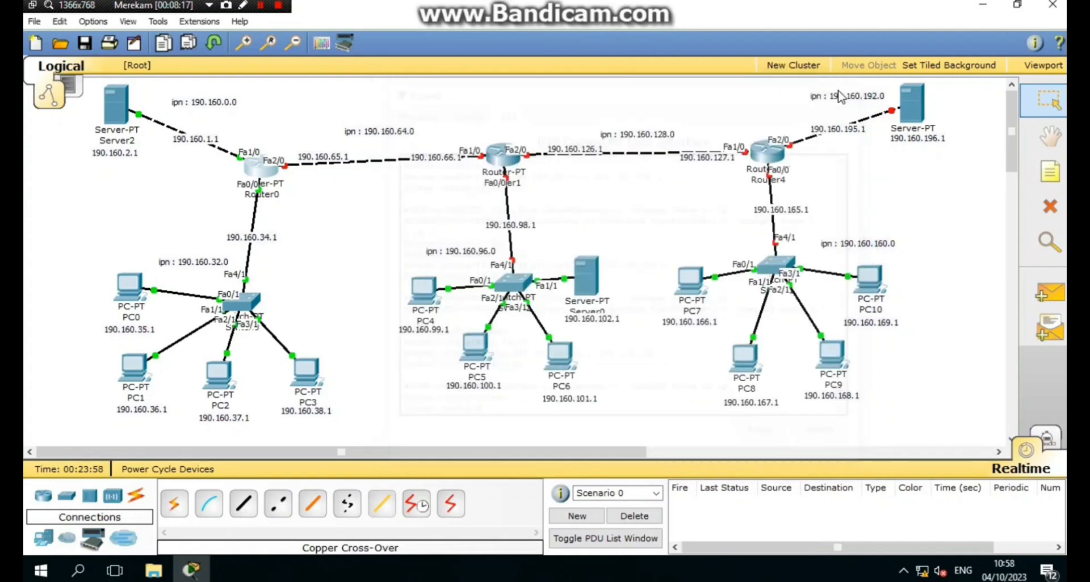
- Open Router1's CLI, decline the setup dialog, and enter privileged mode
click(502, 153)
click(173, 49)
text(n)
key(Return)
key(Return)
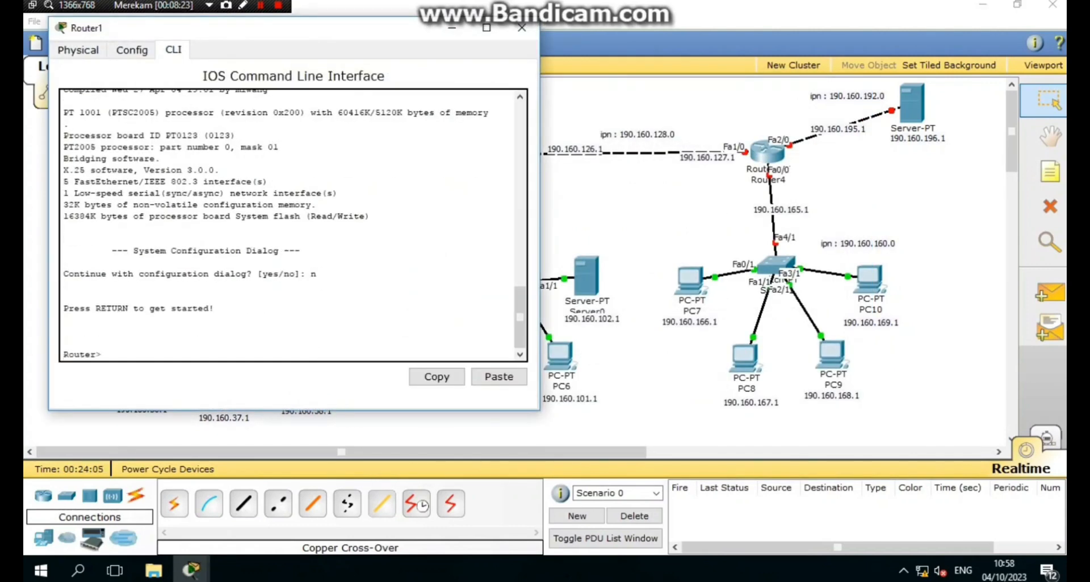
text(en)
key(Return)
text(conf t)
- In global configuration, set Fa1/0 to 190.160.66.1 255.255.224.0 and enable it
key(Return)
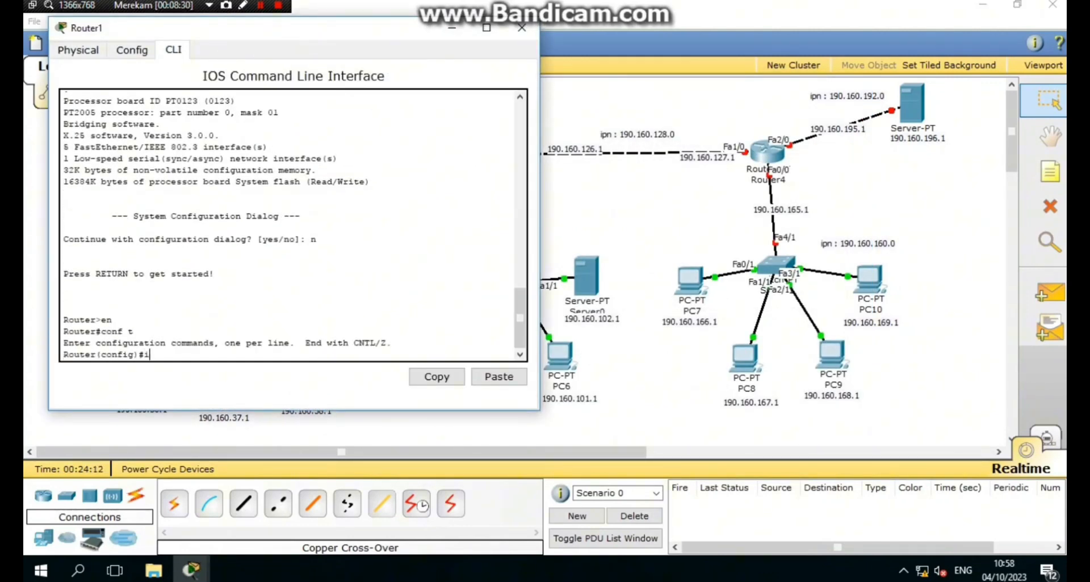
text(int fa1/0)
drag(418, 31, 870, 48)
key(Return)
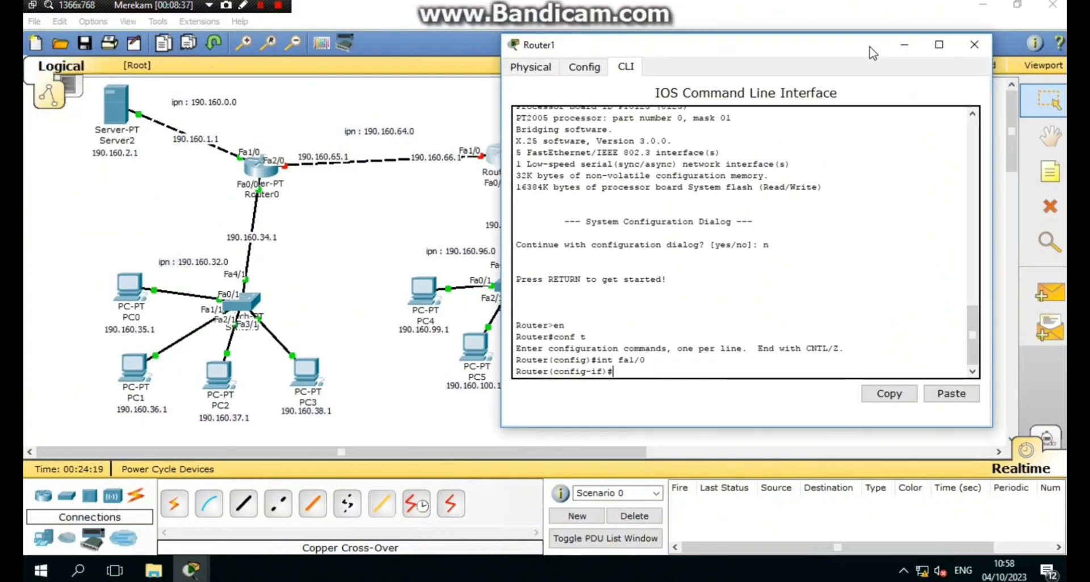
text(ip add 190.1)
text(6)
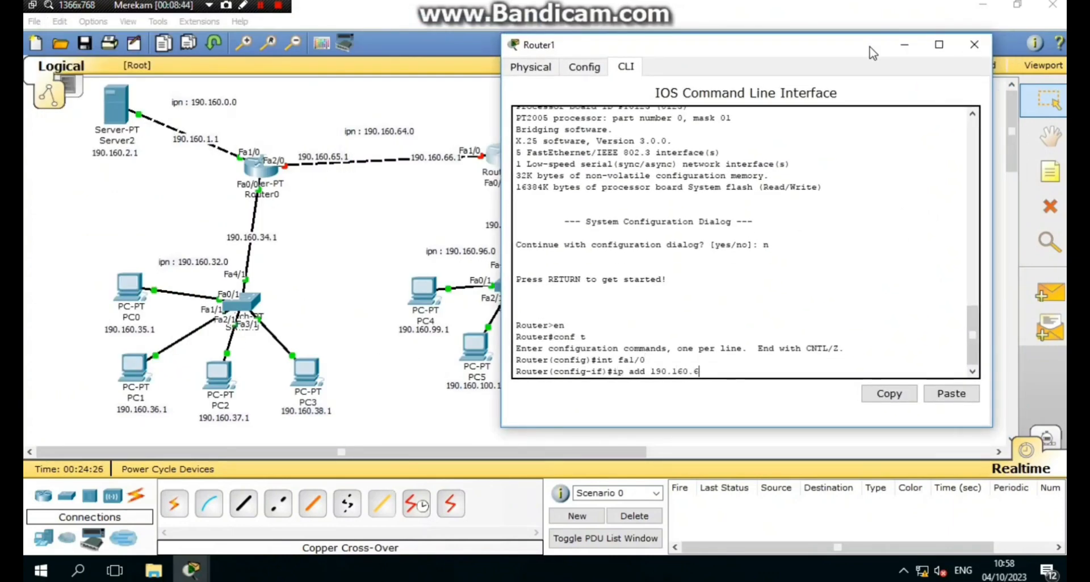
text(6.1 255.224.255)
key(BackSpace)
key(BackSpace)
key(BackSpace)
key(BackSpace)
key(BackSpace)
key(BackSpace)
key(BackSpace)
text(255.224.0)
key(Return)
text(no sh)
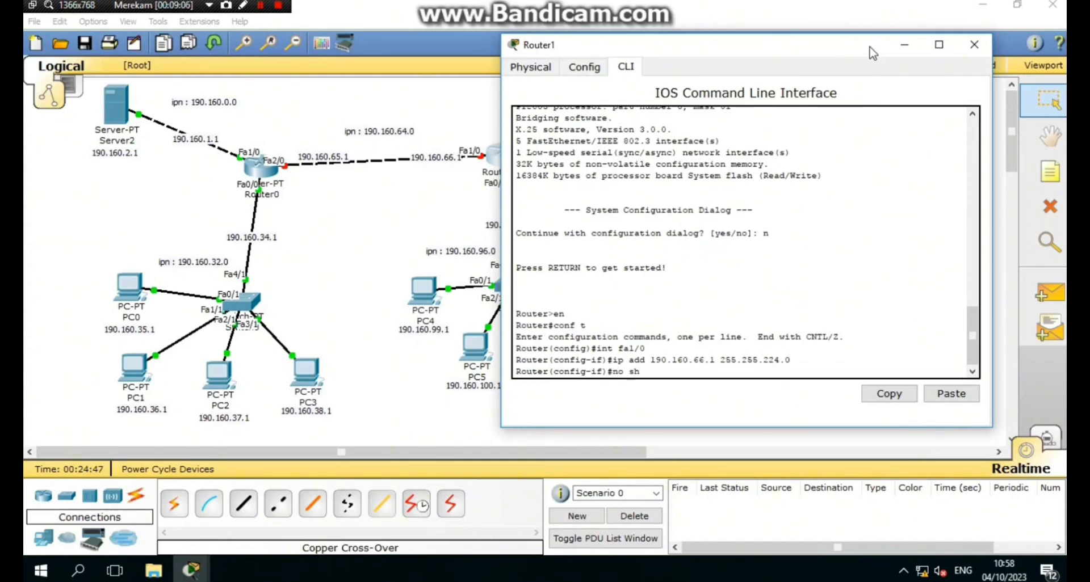
key(Return)
text(ex)
key(Return)
- Address Fa0/0 as 190.160.98.1 255.255.224.0 and bring it up
text(int )
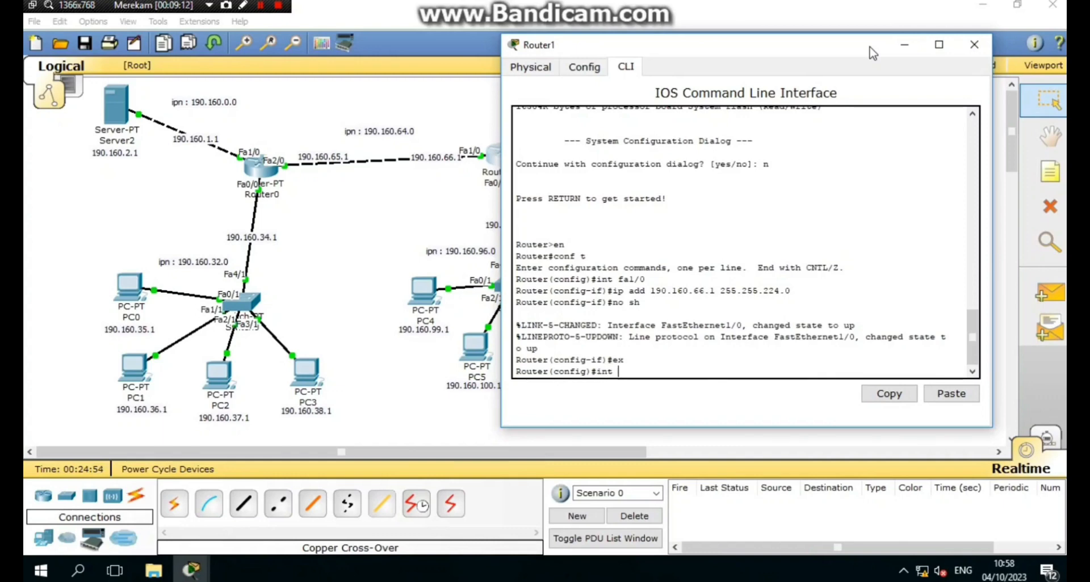
text(fa0/0)
key(Return)
text(ip add 190.160.66.1 255.255.224.0)
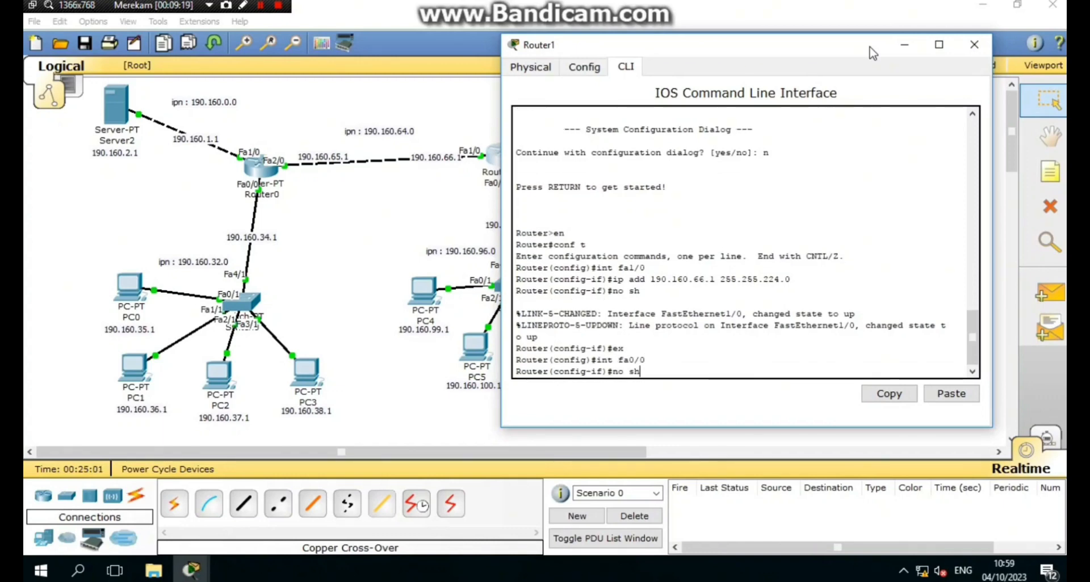
drag(806, 50, 827, 43)
key(Left)
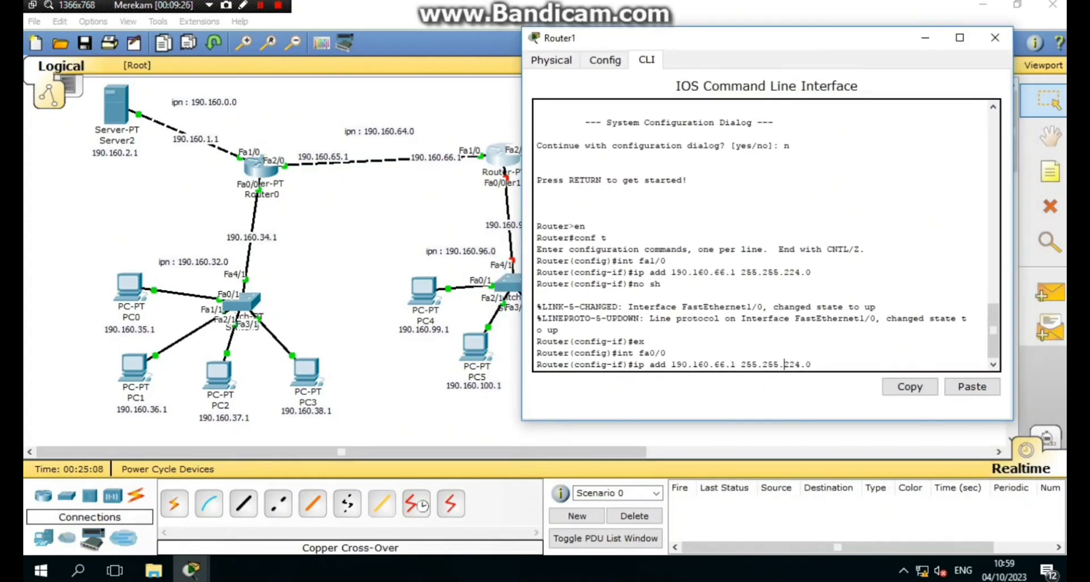
key(Left)
key(Left)
key(Left)
key(Left)
key(Left)
key(Left)
key(Left)
key(Left)
key(Left)
key(Left)
key(Left)
key(BackSpace)
key(BackSpace)
text(98)
key(Return)
text(no sh)
key(Return)
text(ex)
key(Return)
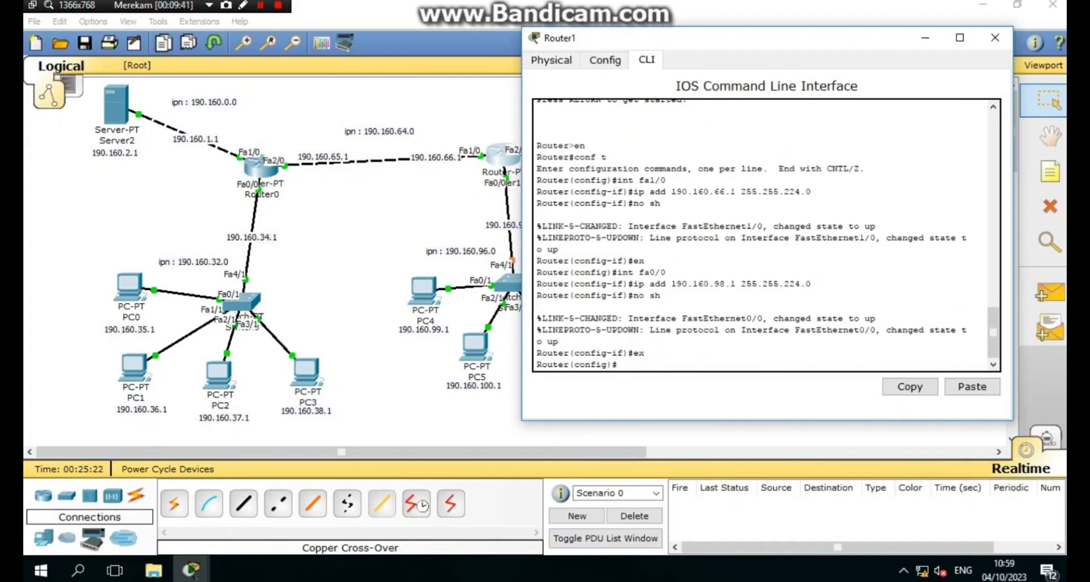
- Try assigning 190.160.126.1 255.255.224.0 to Fa2/0, which is rejected as overlapping Fa0/0
drag(624, 37, 55, 32)
text(in)
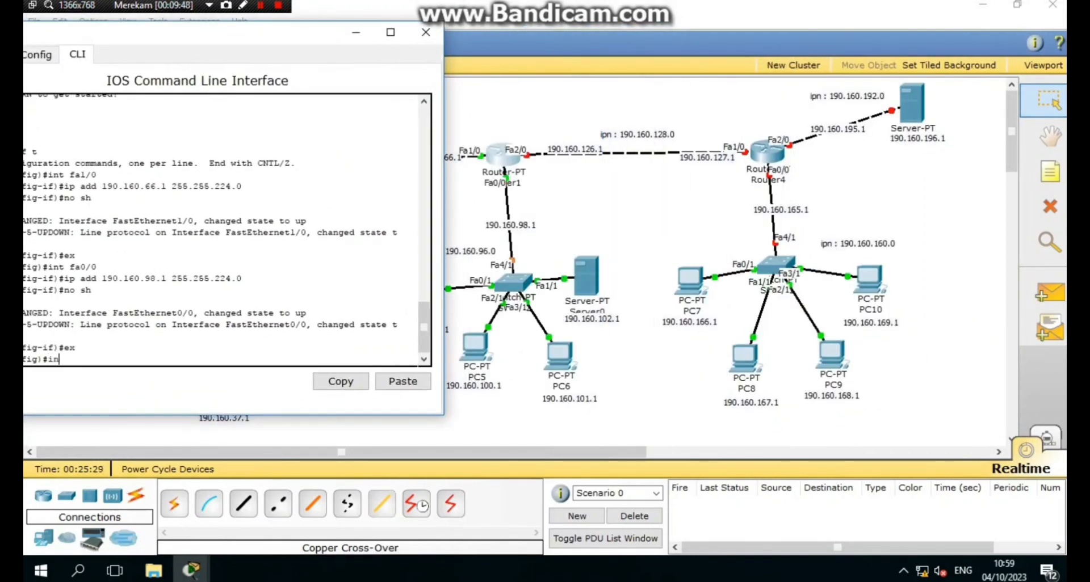
text(t fa2/0)
key(Return)
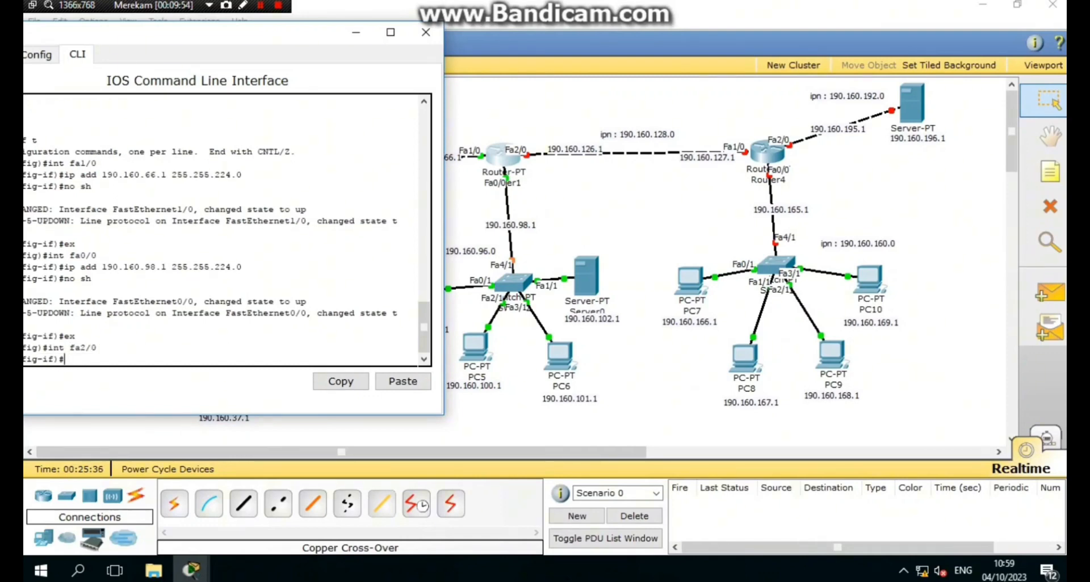
key(Up)
key(Up)
key(Up)
key(Up)
key(Left)
key(Left)
key(Left)
key(Left)
key(Left)
key(Left)
key(Left)
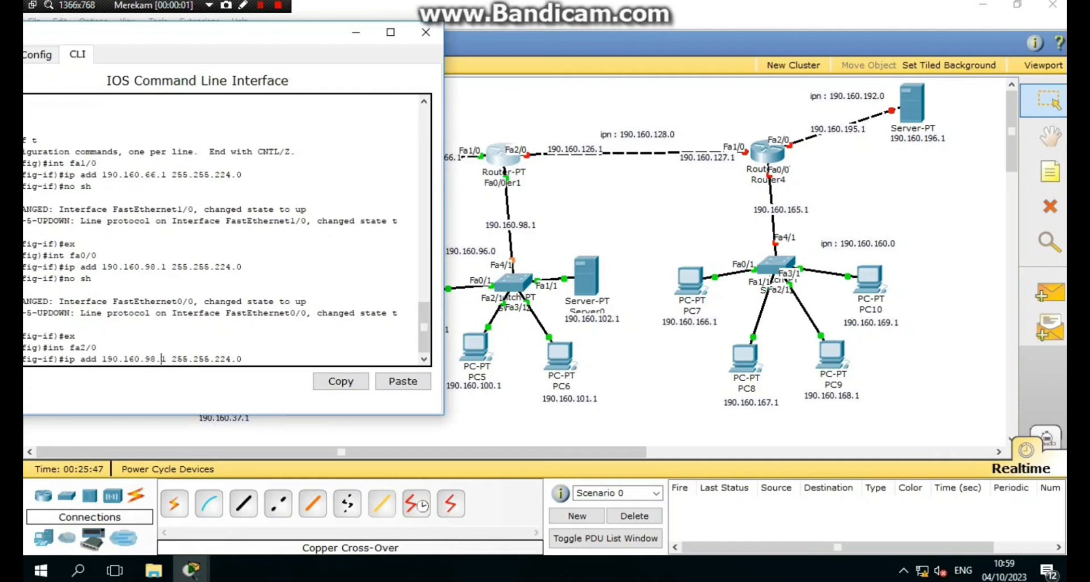
key(BackSpace)
key(BackSpace)
text(126)
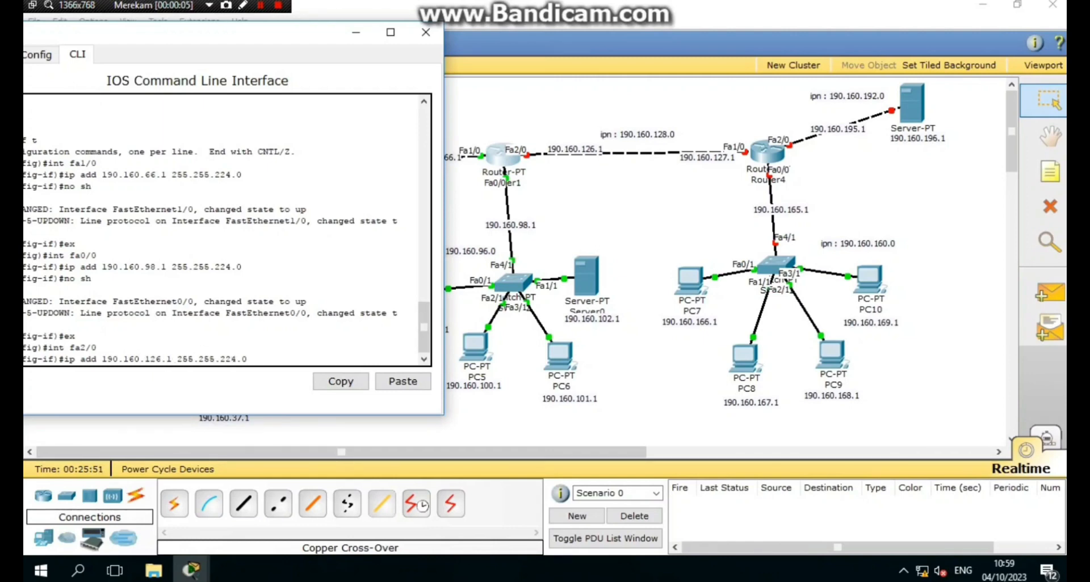
key(Return)
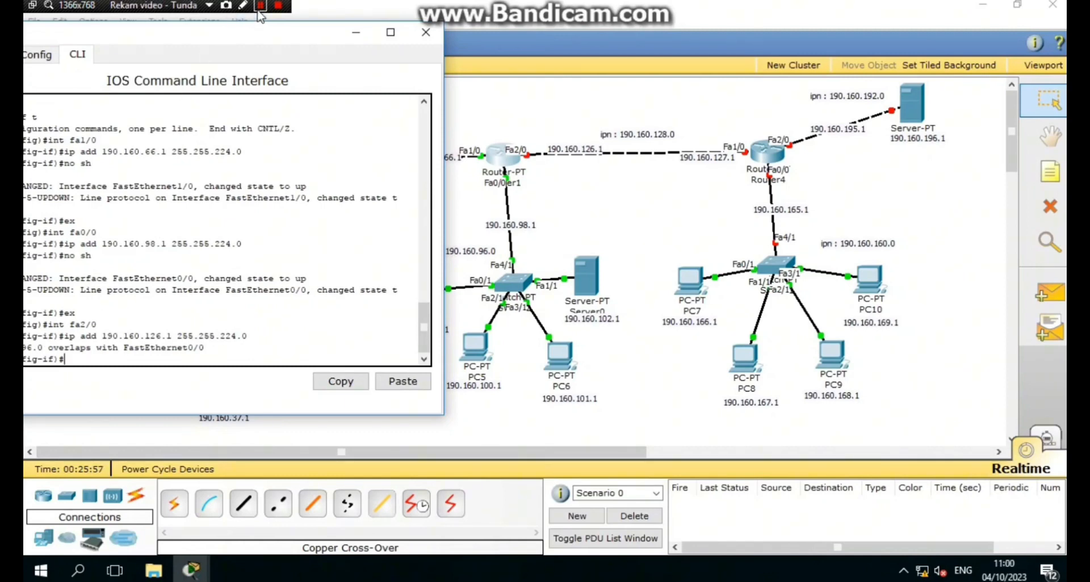
- Change the 190.160.126.1 link label to 190.160.129.1
click(260, 5)
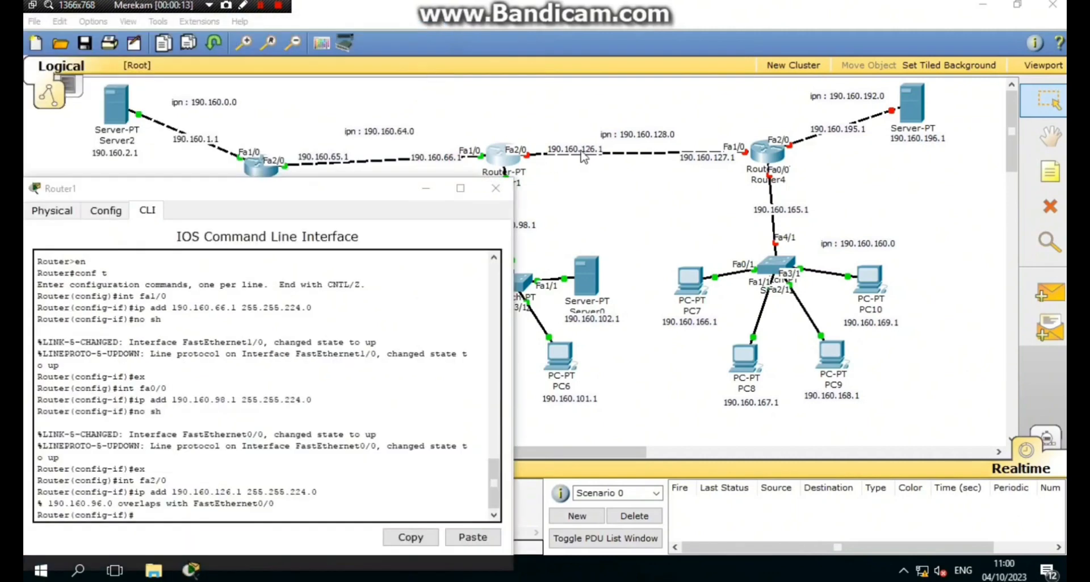
click(581, 152)
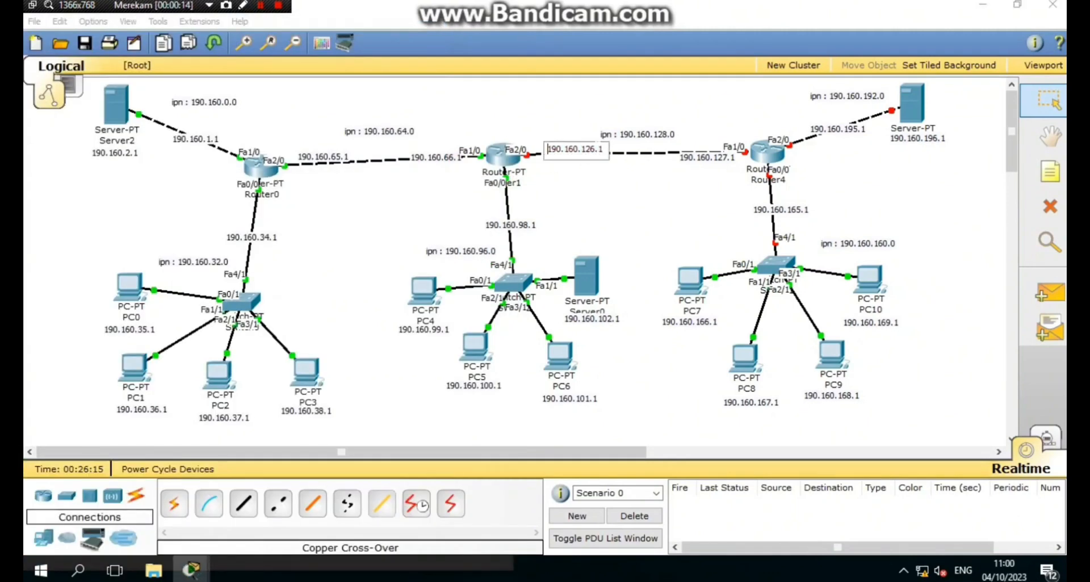
key(BackSpace)
text(9)
- Change the 190.160.127.1 label to 190.160.130.1 and reopen Router1's command line
click(732, 158)
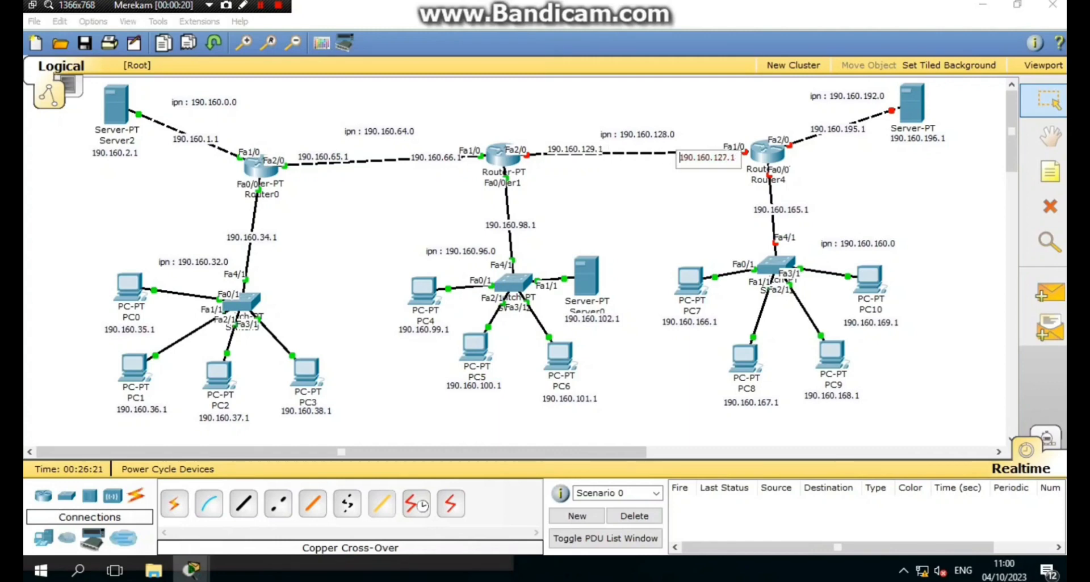
key(BackSpace)
key(BackSpace)
text(30)
click(511, 154)
click(510, 154)
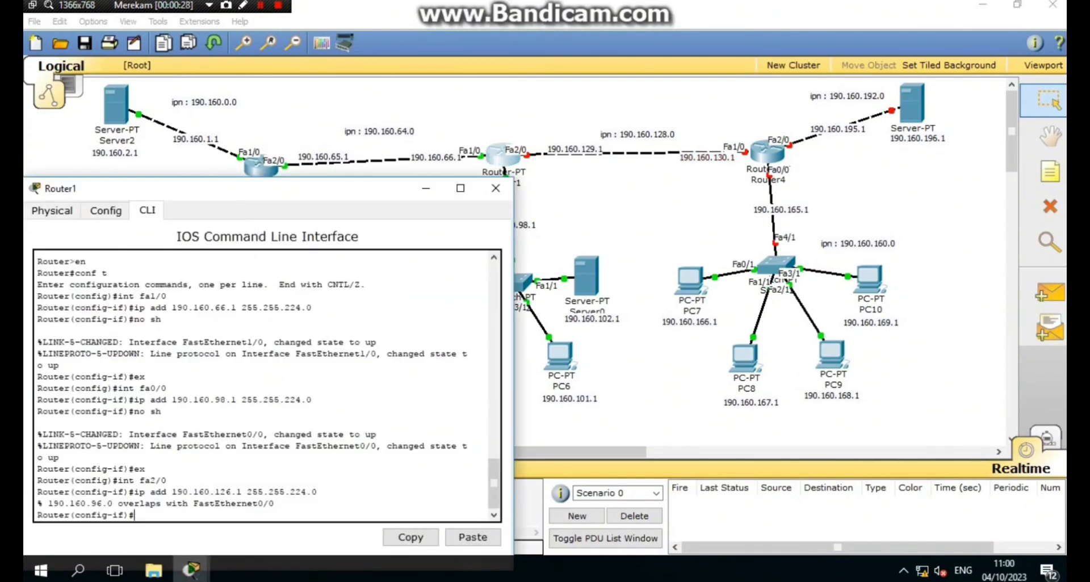
- Correct Router1's Fa2/0 address to 190.160.130.1 255.255.224.0, enable it, and close the window
key(Up)
key(Left)
key(Left)
key(Left)
key(Left)
key(Left)
key(Left)
key(Left)
key(Left)
key(Left)
key(Left)
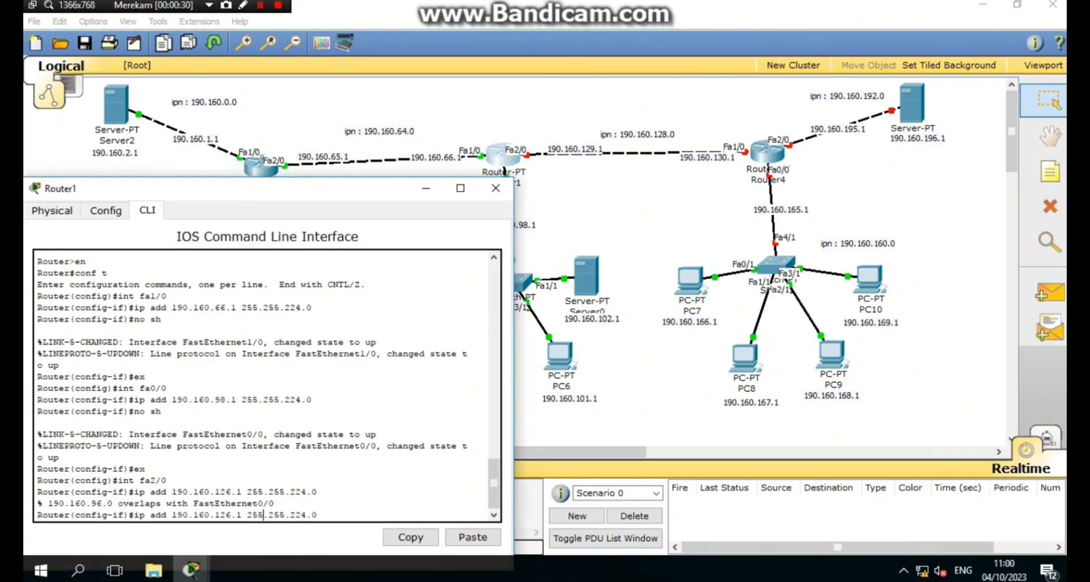
key(Left)
key(Left)
key(Left)
key(Left)
key(BackSpace)
key(BackSpace)
text(30)
key(Return)
text(no)
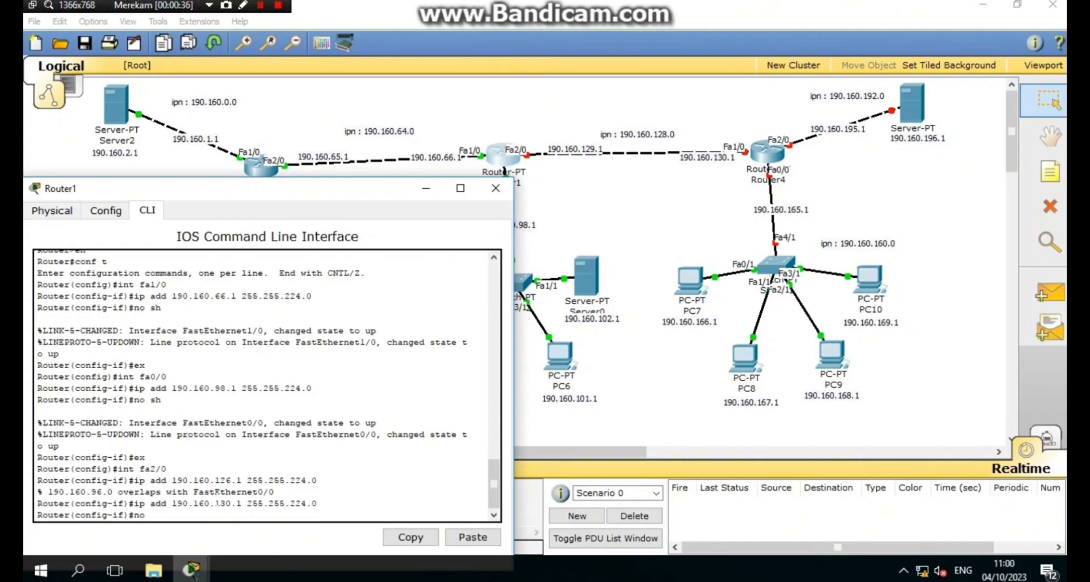
key(Return)
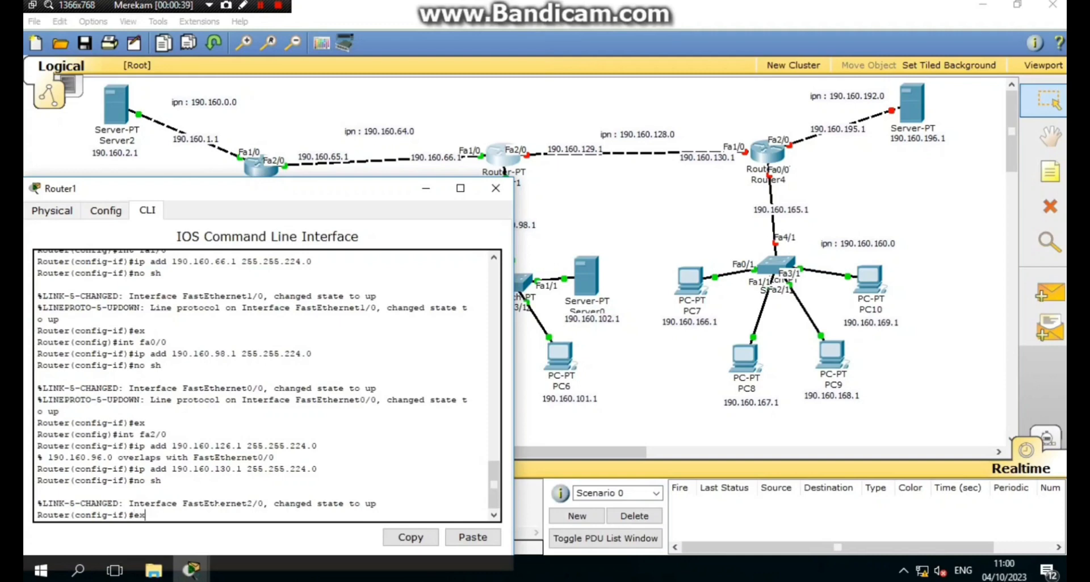
key(Return)
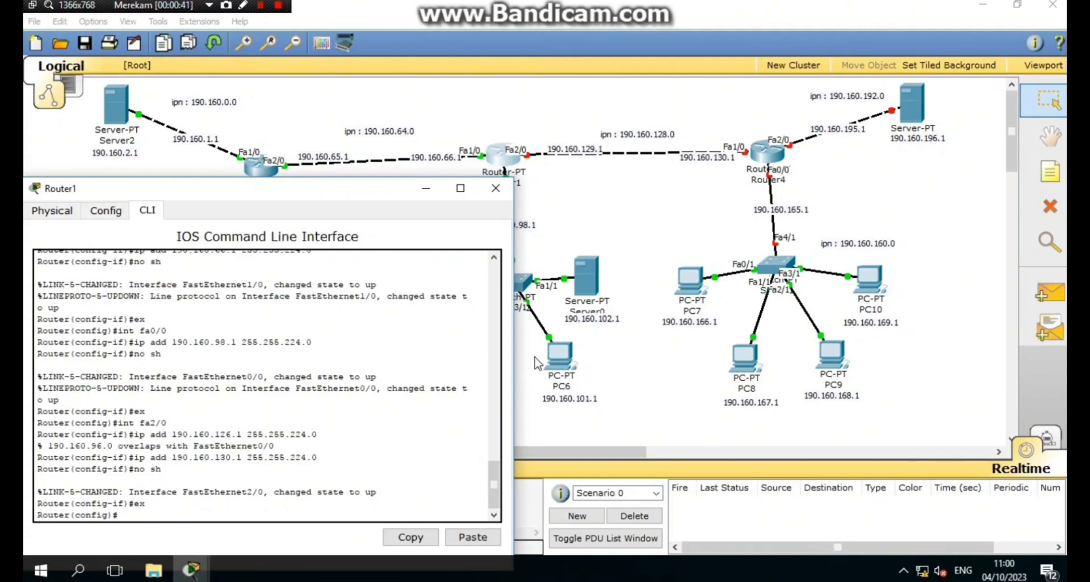
click(496, 188)
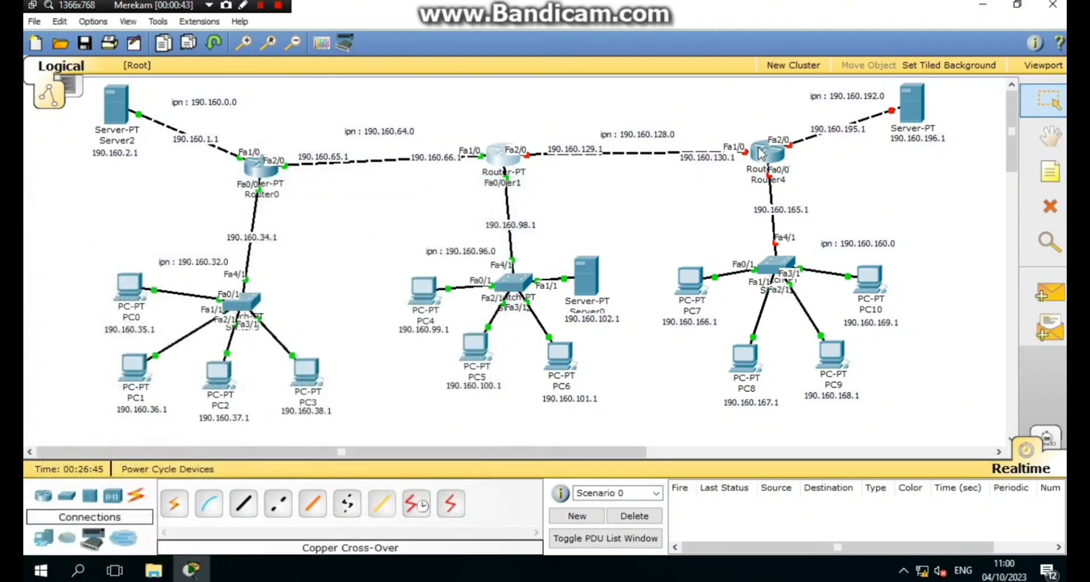
- Open Router4's CLI, decline initial setup, and enter global configuration mode
click(764, 153)
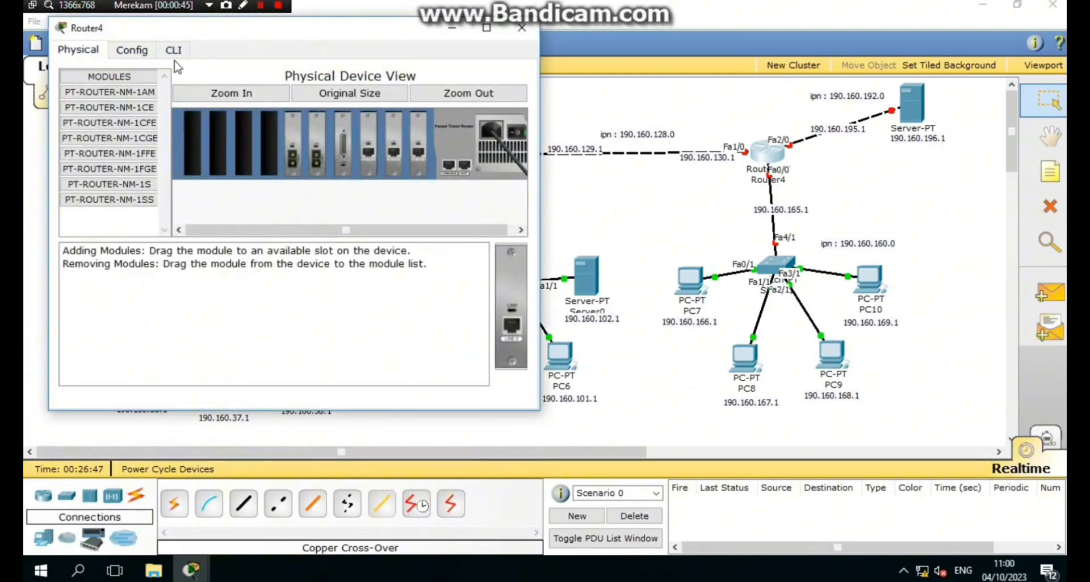
click(175, 53)
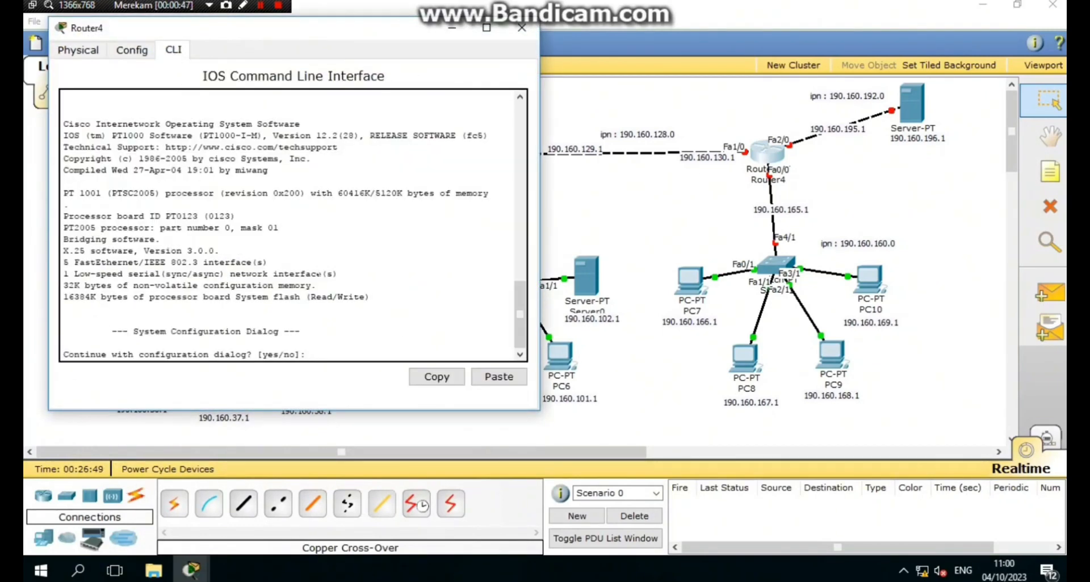
text(n)
key(Return)
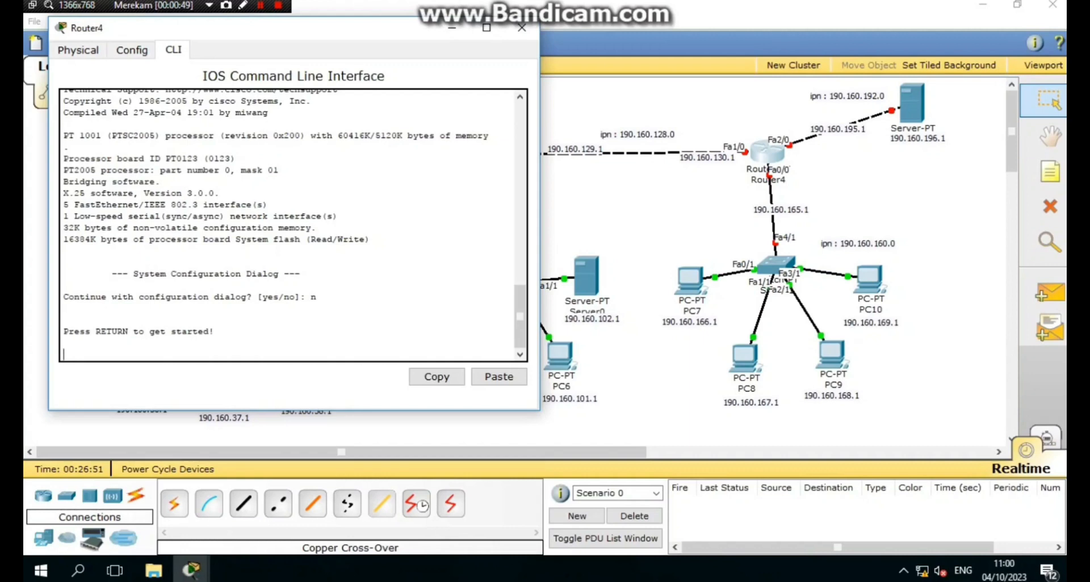
key(Return)
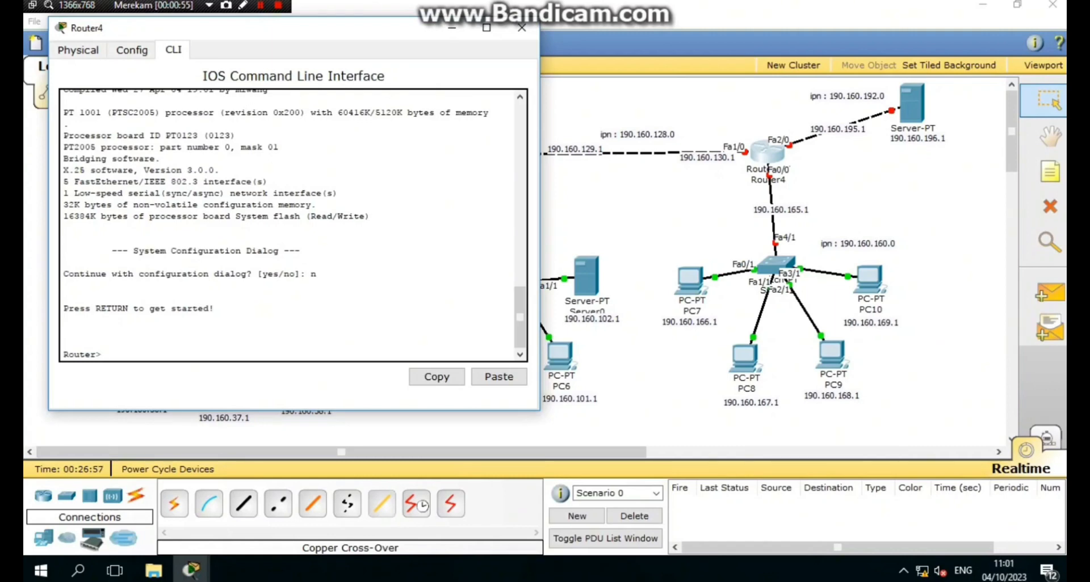
text(en)
key(Return)
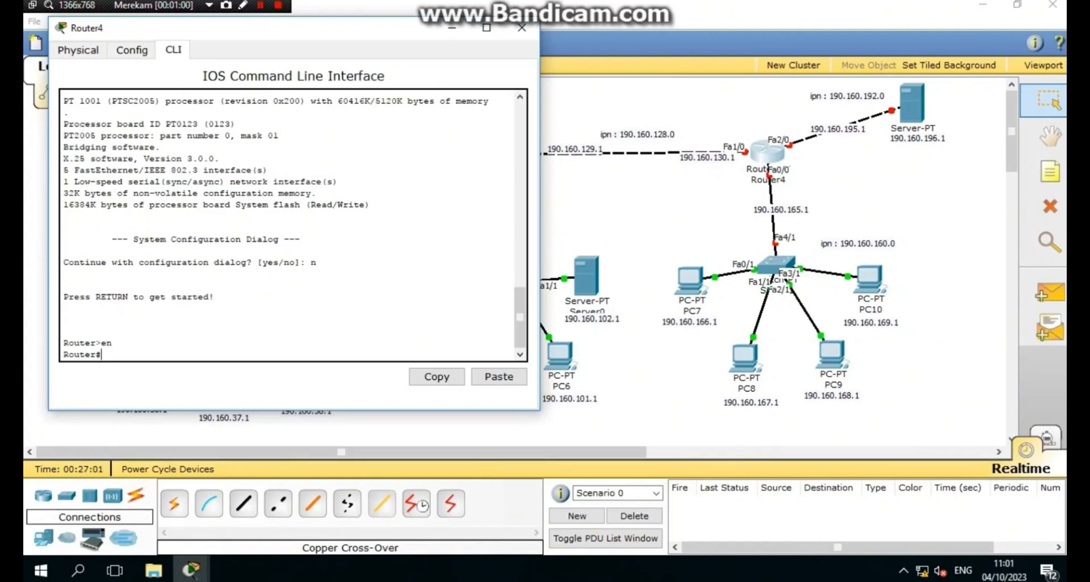
text(yconf t)
key(Return)
- Set Router4's Fa1/0 to 190.160.130.1 255.255.224.0 and enable it
text(int fa1/0)
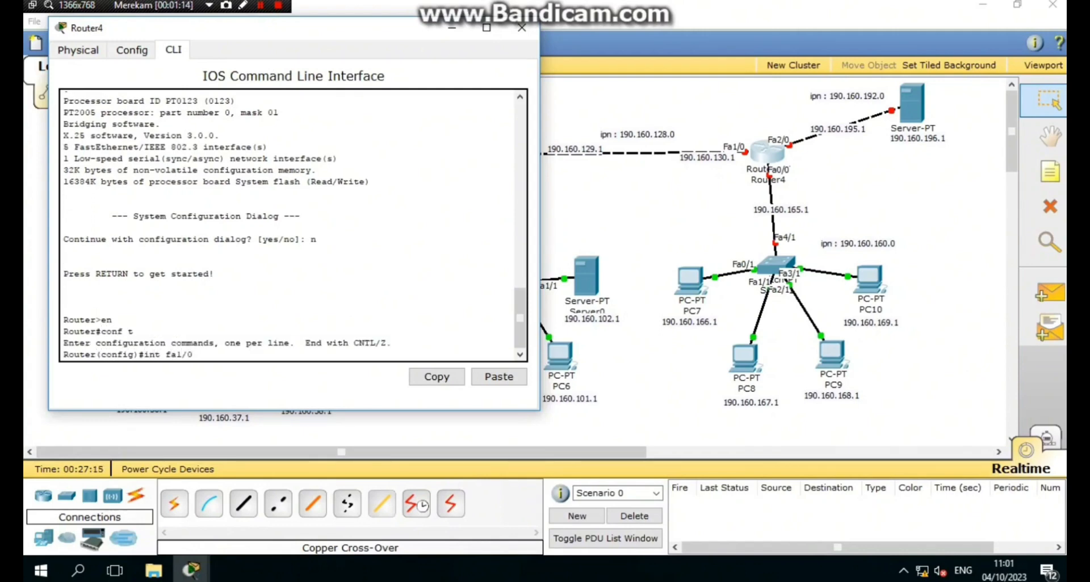
key(Return)
text(ip add 190.)
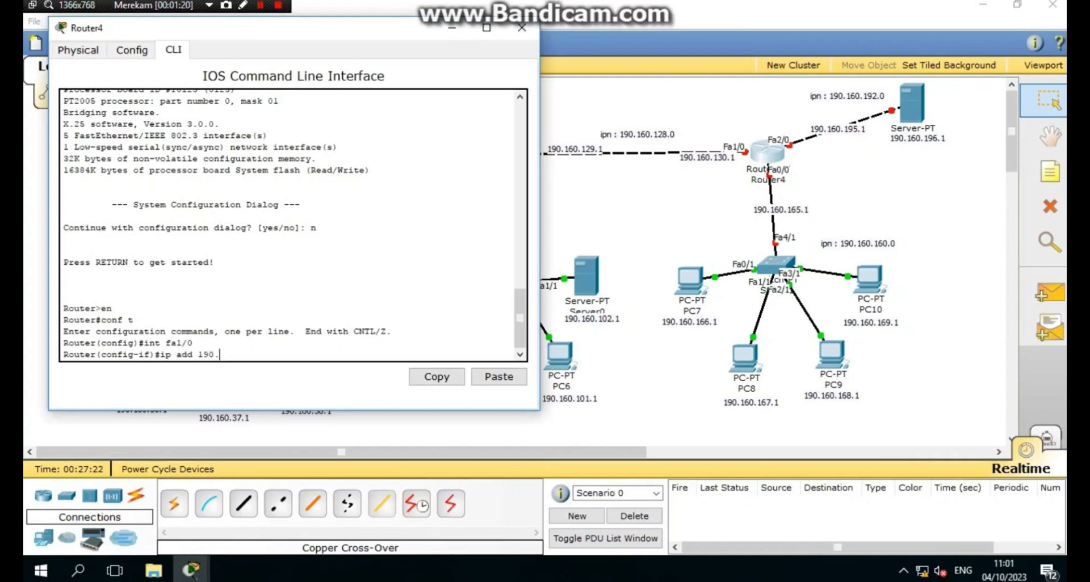
text(160.130.1 255.255.224.0)
key(Return)
text(no sh)
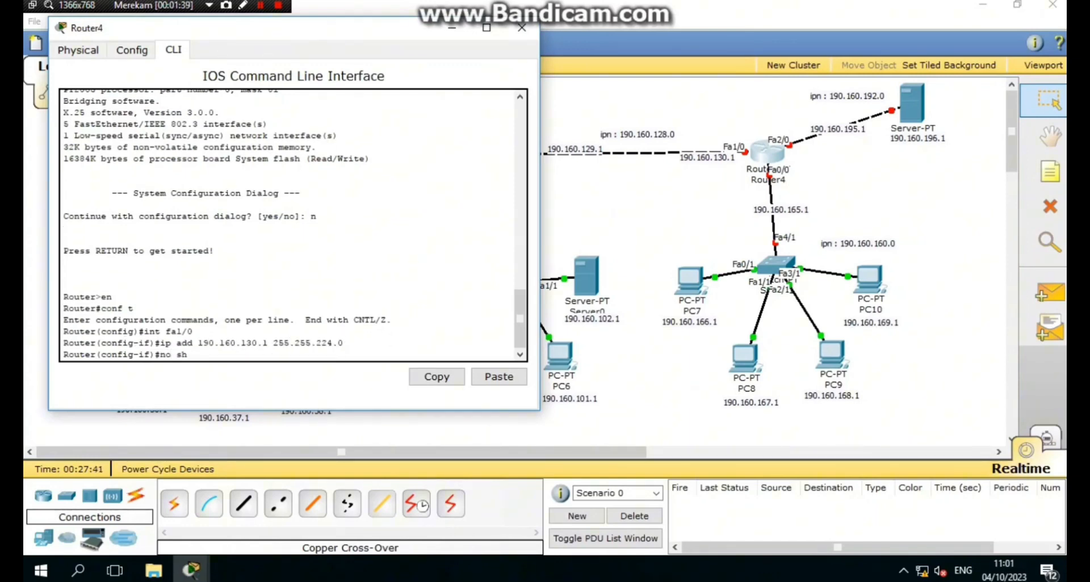
key(Return)
- Switch from Router4 to Router1's CLI and reselect interface Fa2/0
click(521, 27)
click(505, 155)
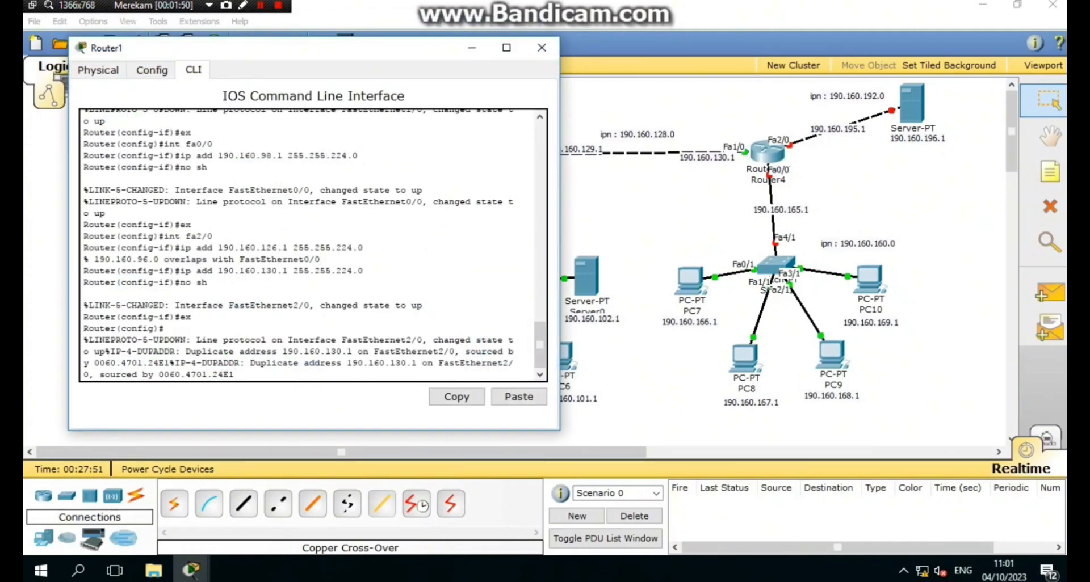
key(Return)
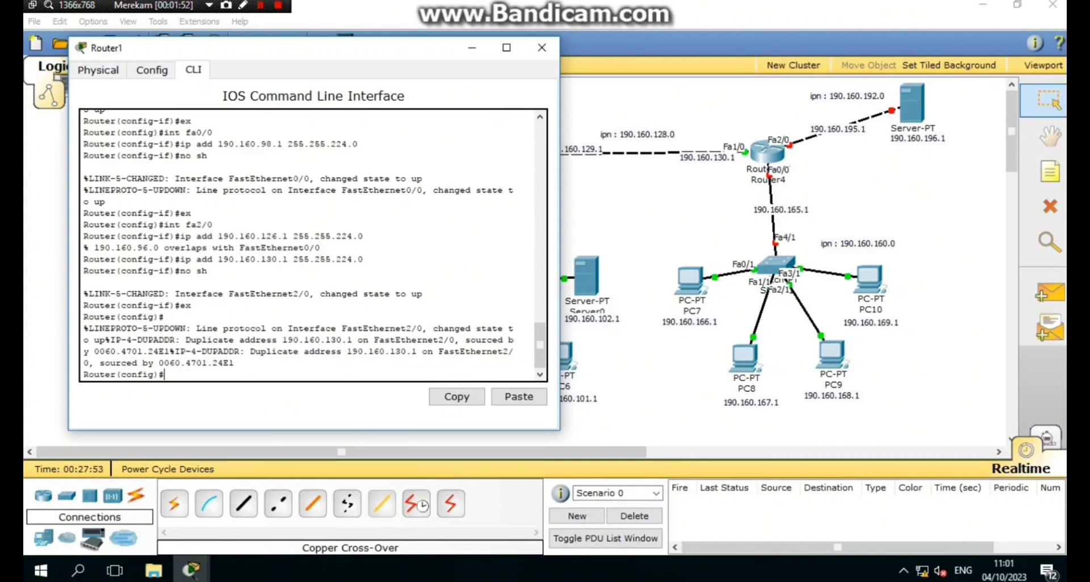
text(ip add 190.160.130.1 255.255.224.0)
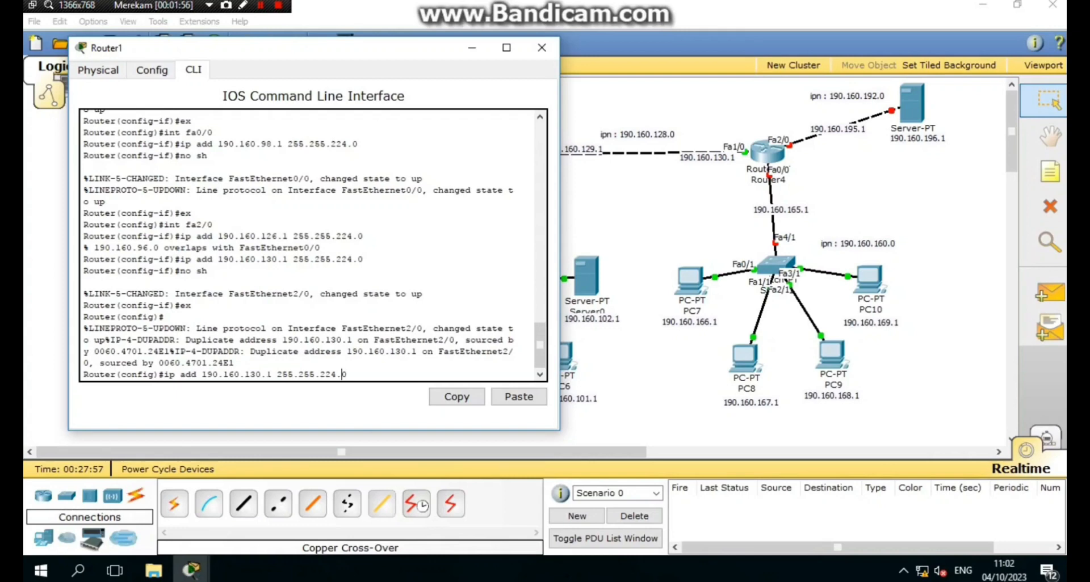
key(Up)
key(Up)
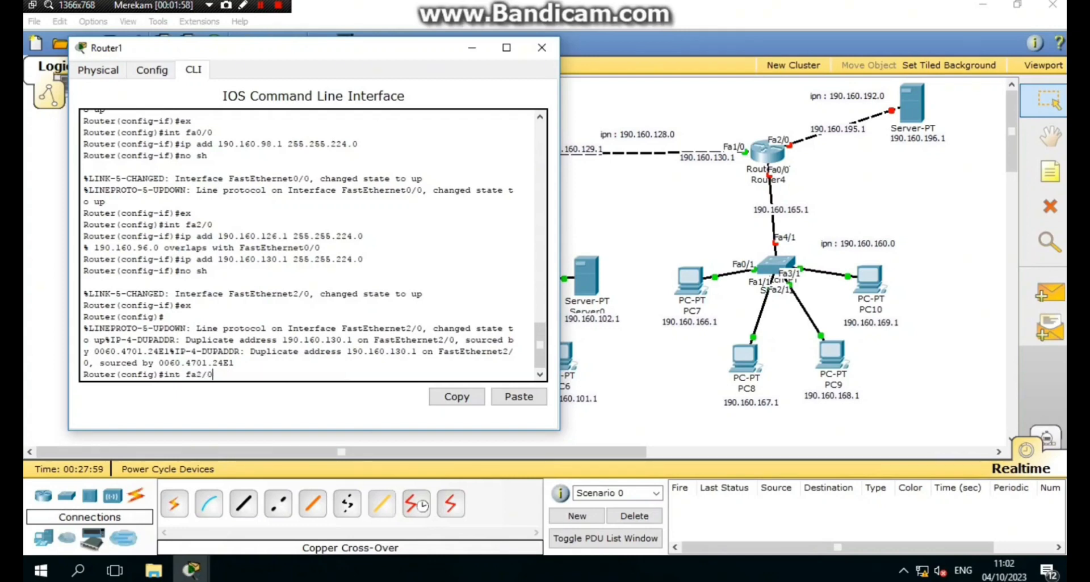
key(Return)
- Change Fa2/0's address to 190.160.129.1 255.255.224.0, enable it, and close Router1's window
key(Up)
key(Up)
key(Up)
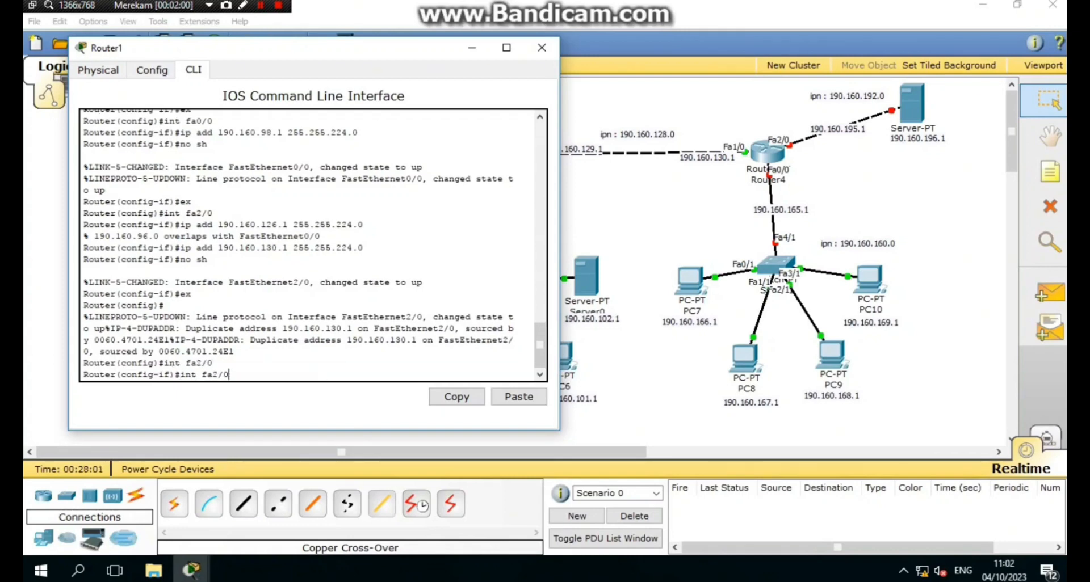
key(Up)
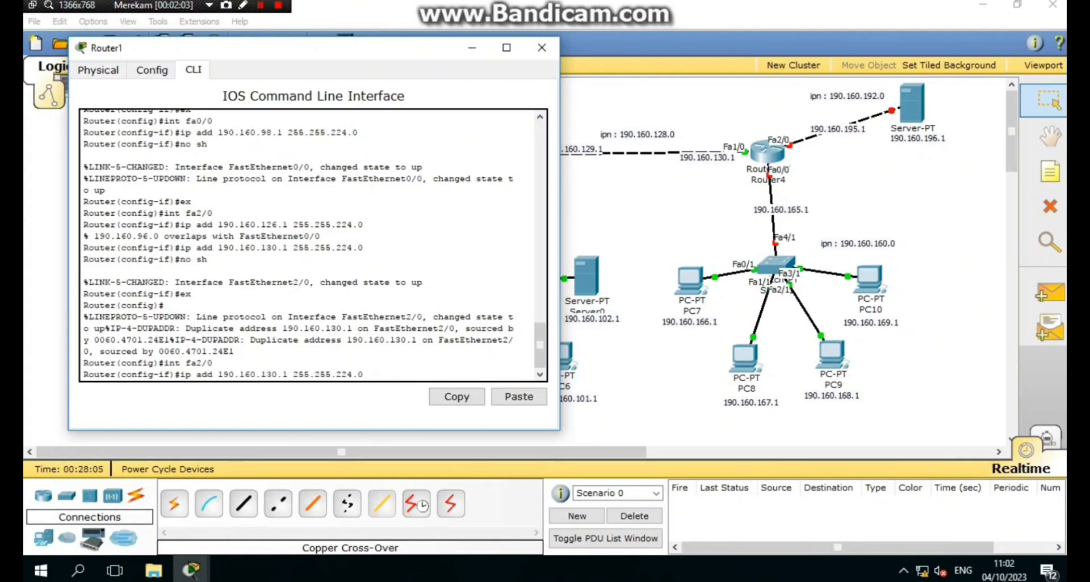
key(BackSpace)
key(BackSpace)
text(29)
key(Return)
text(no sh)
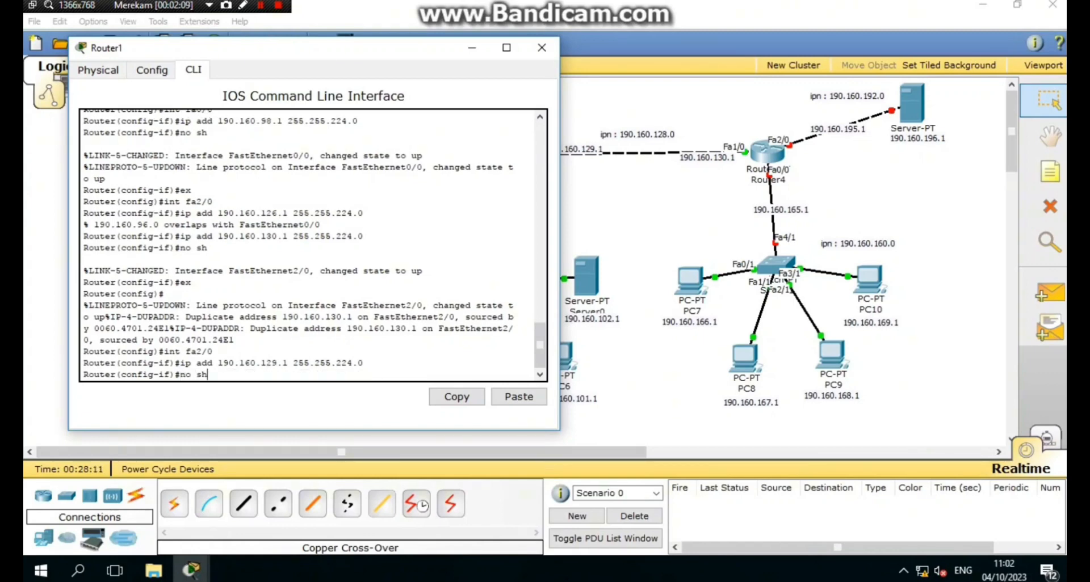
key(Return)
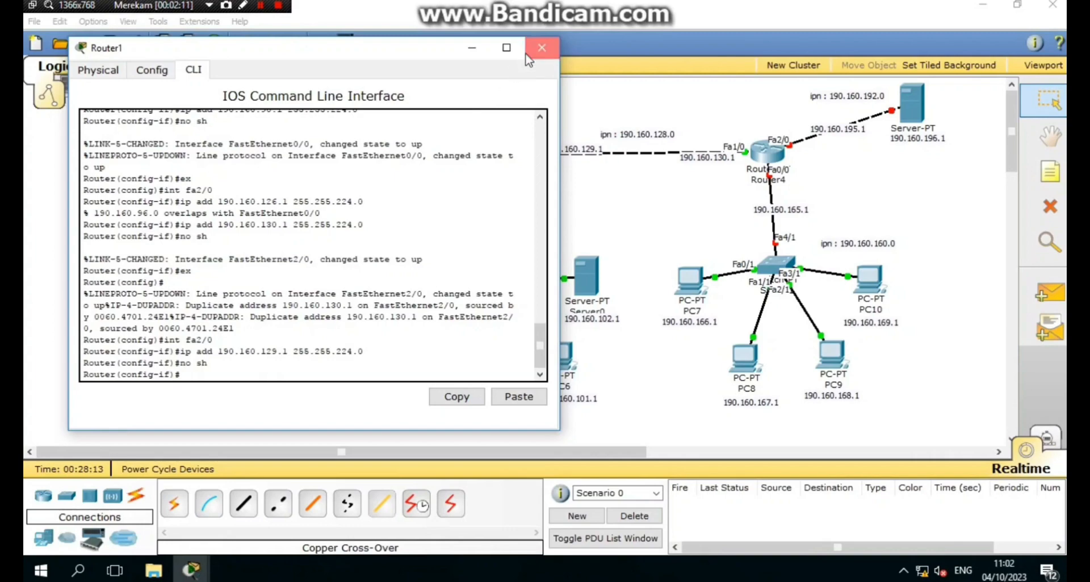
click(541, 47)
- On Router4, reapply 190.160.130.1 255.255.224.0 to Fa1/0 and re-enable it
click(782, 154)
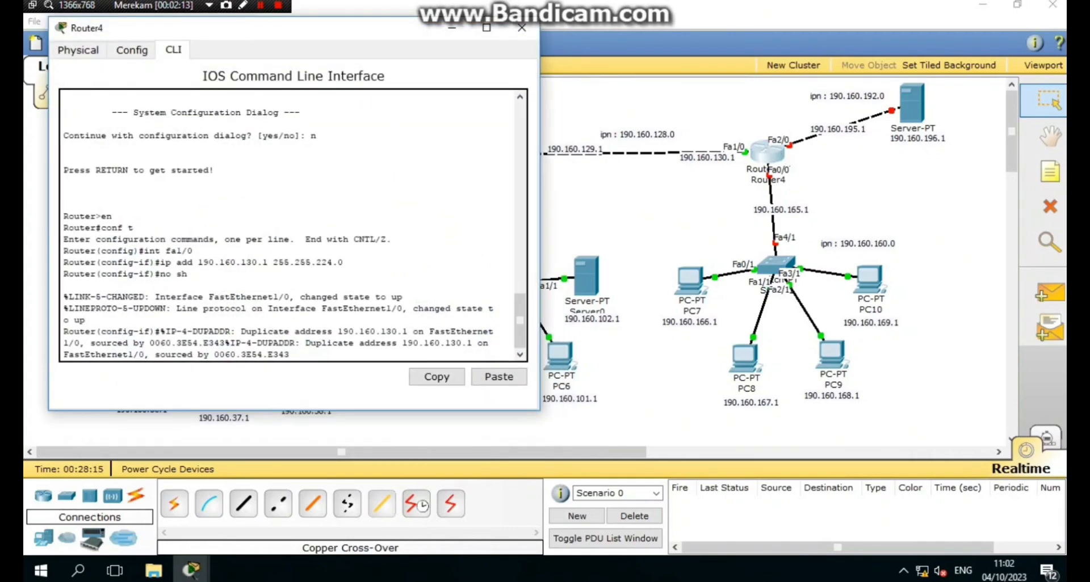
key(Return)
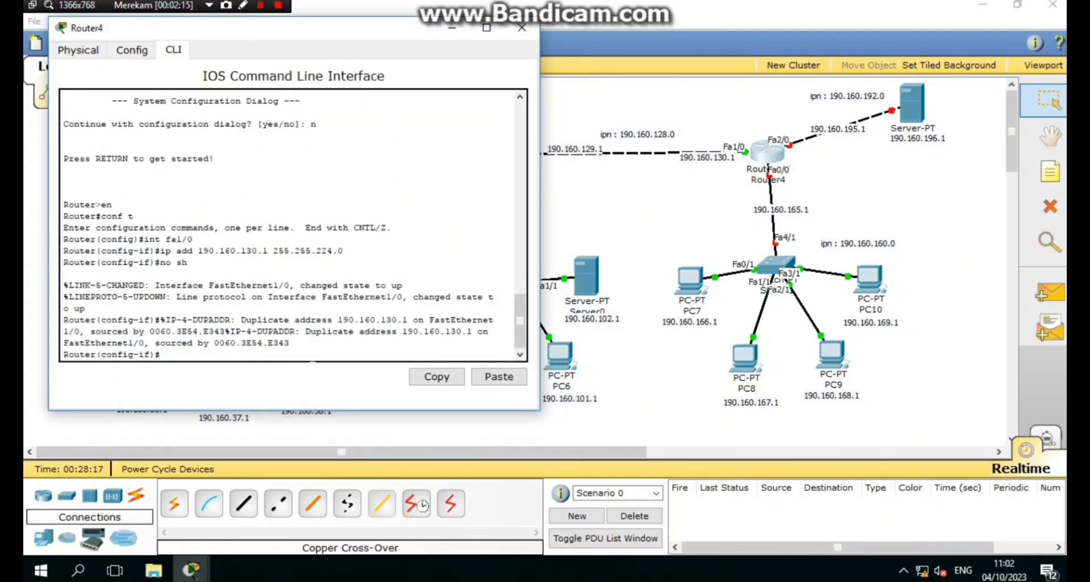
text(int fa1/0)
key(Return)
text(ip add 190.160.130.1 255.255.224.0)
key(Return)
text(no)
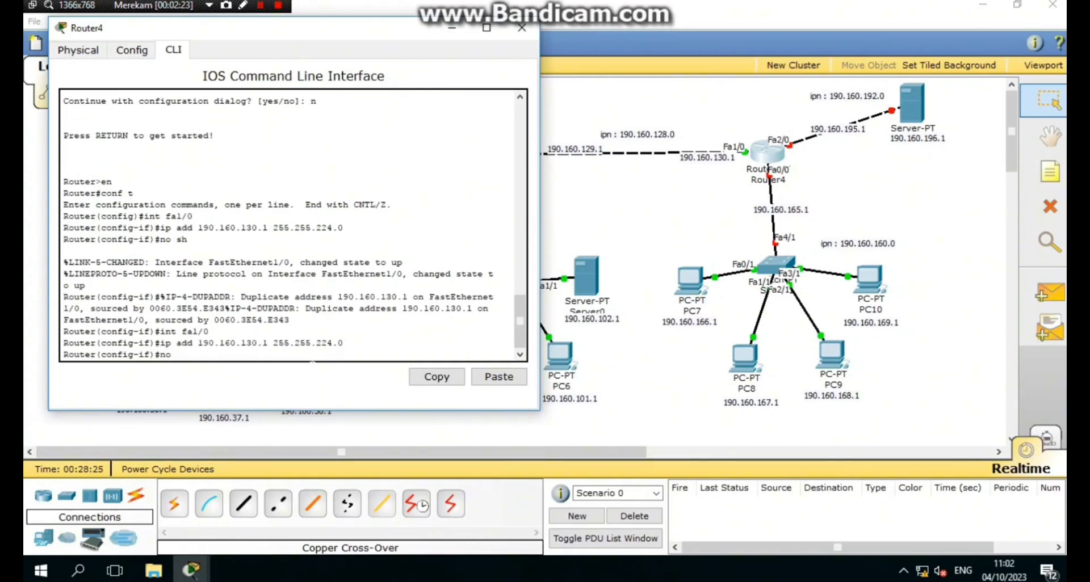
text( sh)
key(Return)
- Address Fa2/0 as 190.160.195.1 255.255.224.0 and bring it up
text(int fa2/0)
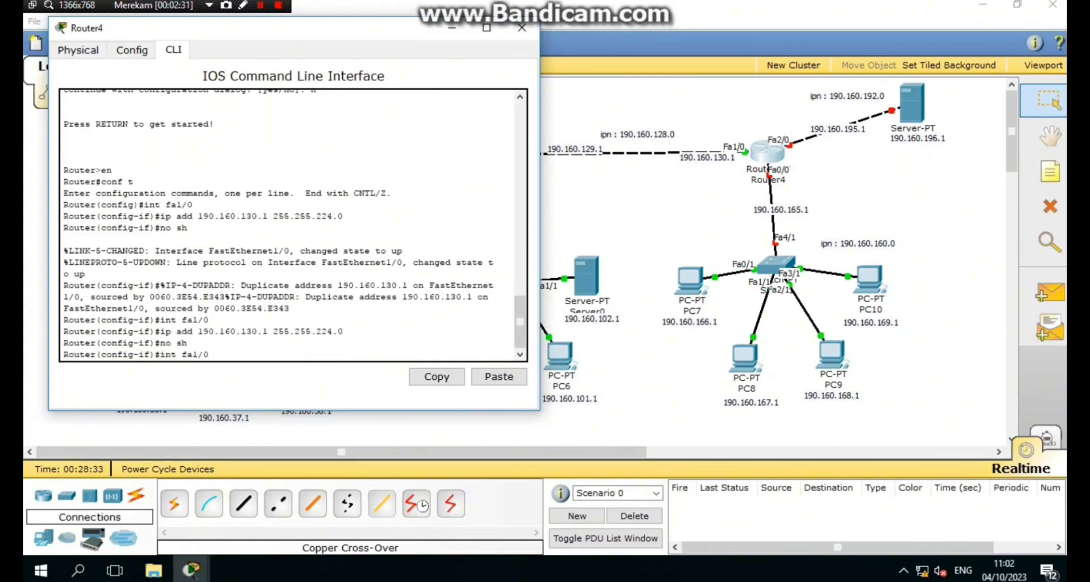
key(Return)
text(ip add 1)
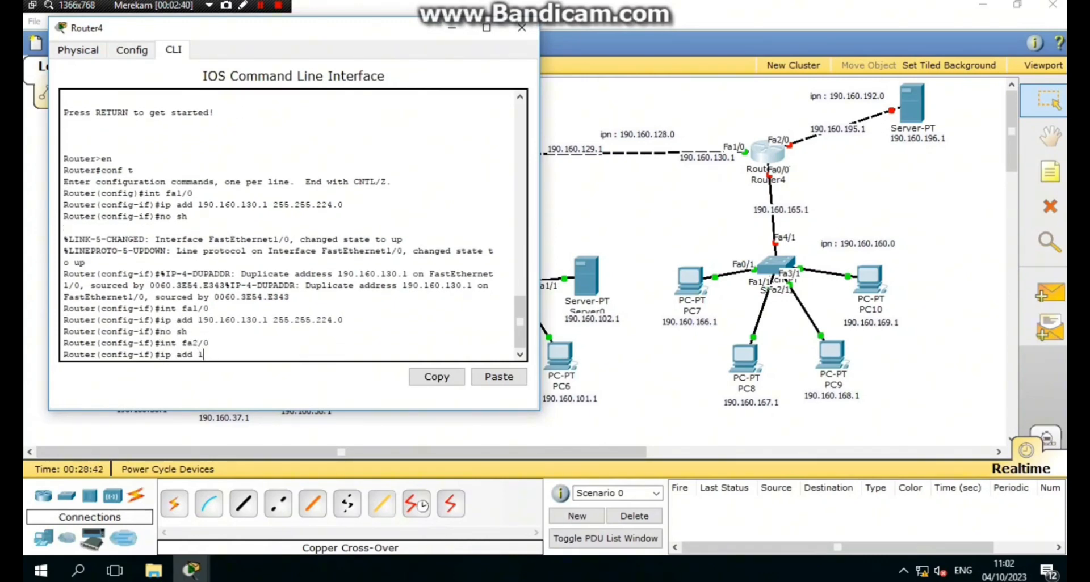
text(90.160.192.1 255.255.224.0)
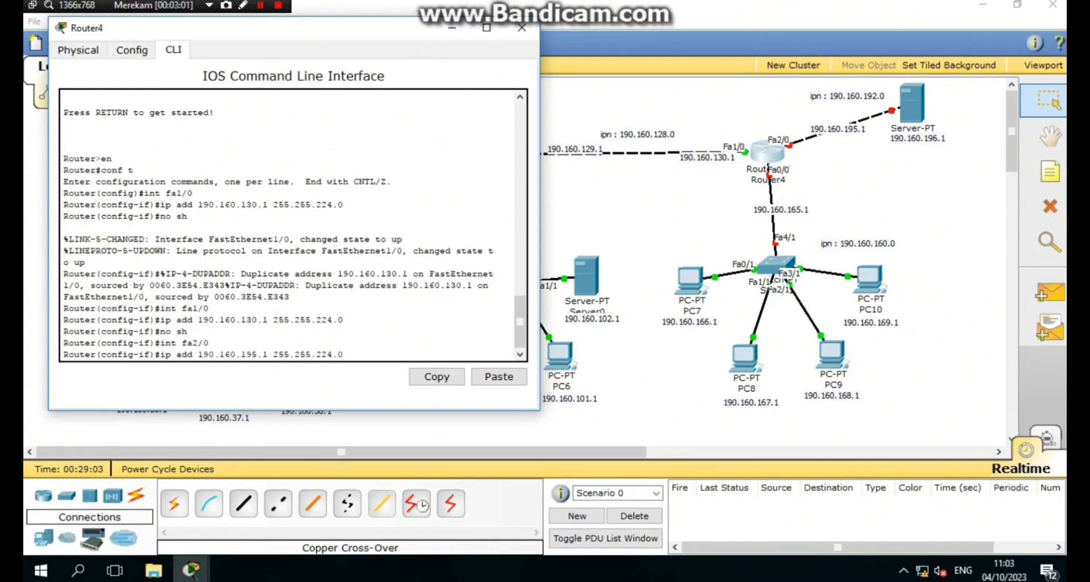
key(Return)
text(no sh)
key(Return)
text(ex)
key(Return)
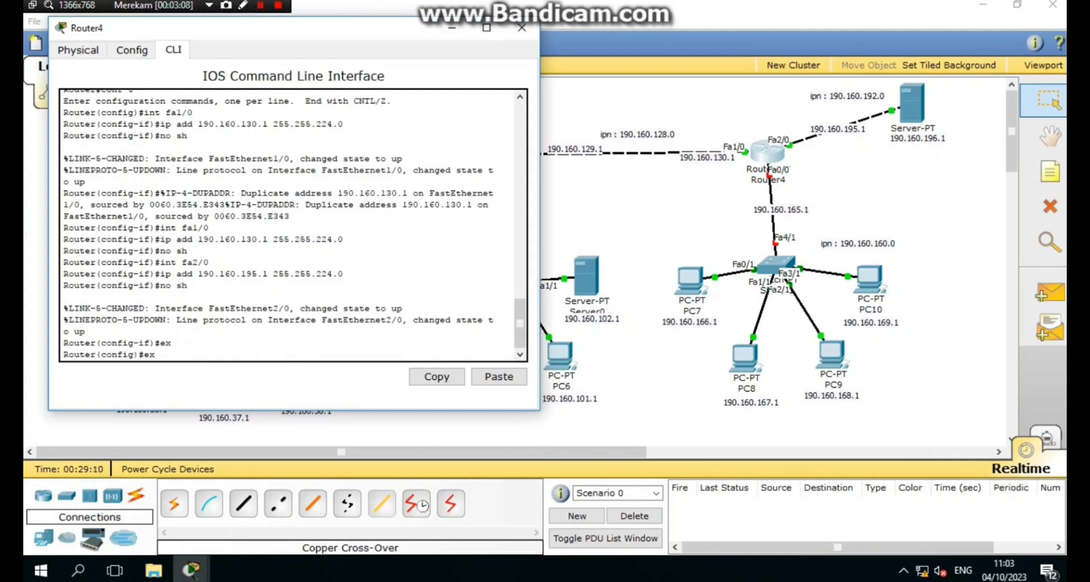
- Address Fa0/0 as 190.160.165.1 255.255.224.0, bring it up, and close Router4's console
text(int fa0/0)
key(Return)
text(ip add 190.160.165.1 255.255.224.0)
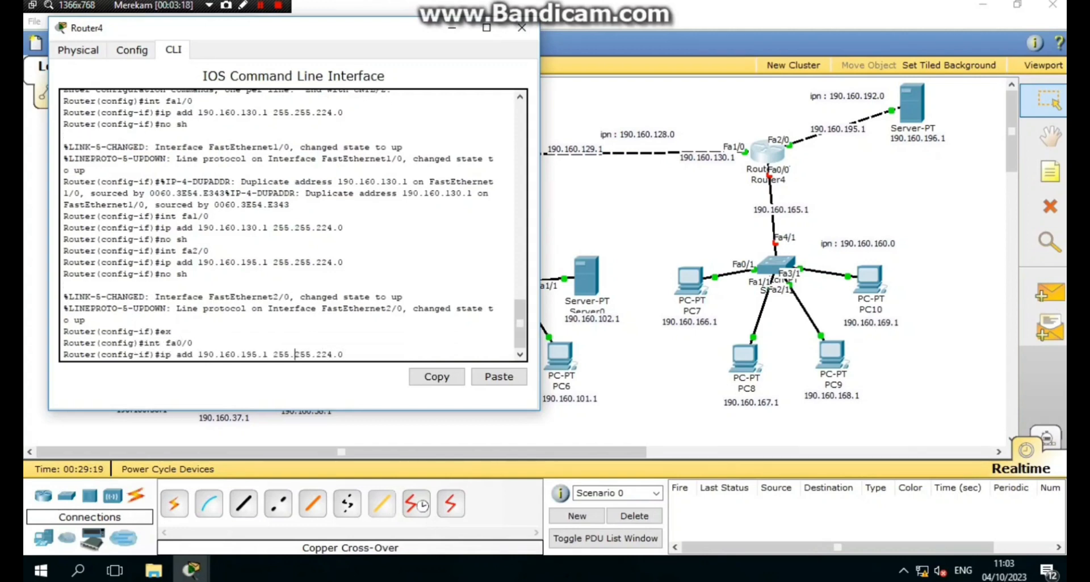
key(Return)
text(no sh)
key(Return)
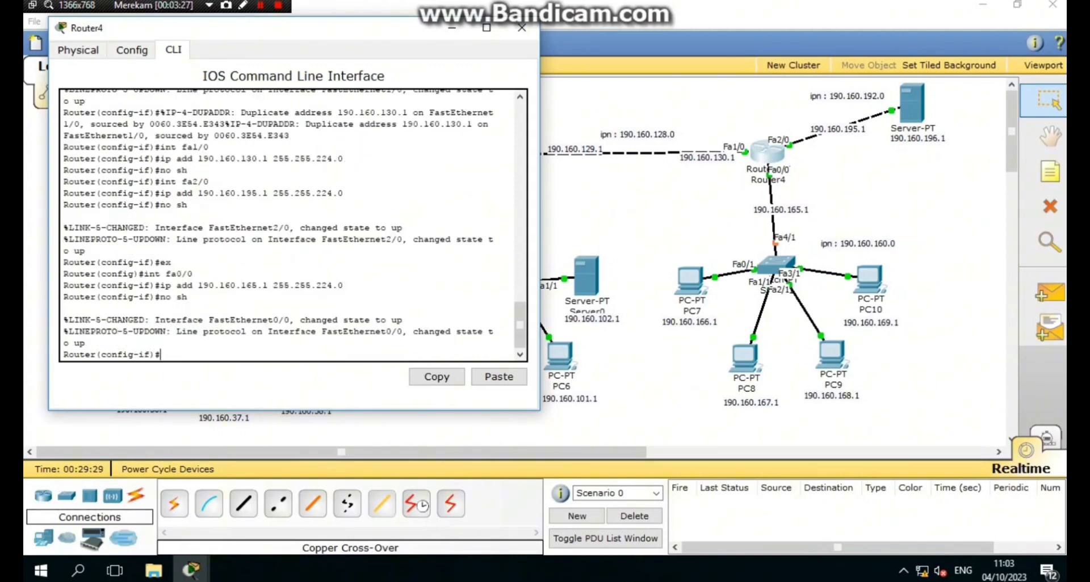
text(ex)
key(Return)
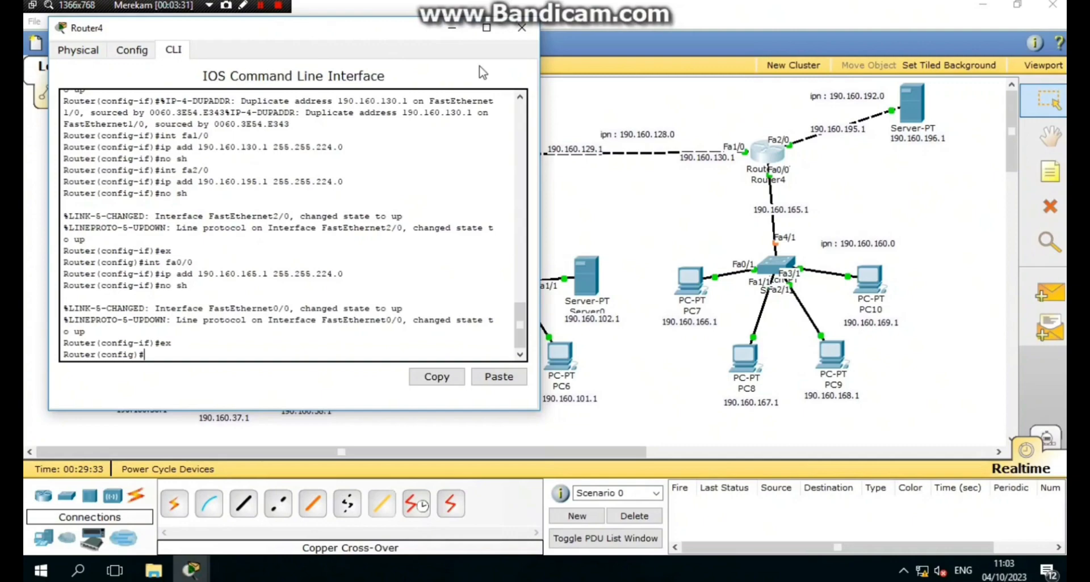
click(513, 34)
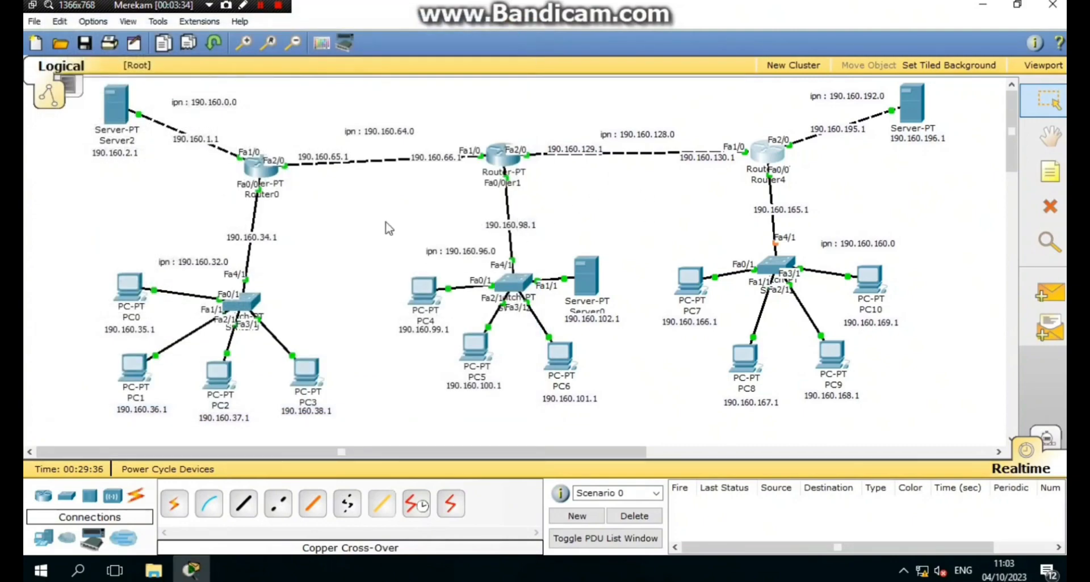
- On Router0's console, partly type 'ip route 190.160.96.0 255.255.224.0 fa'
click(264, 167)
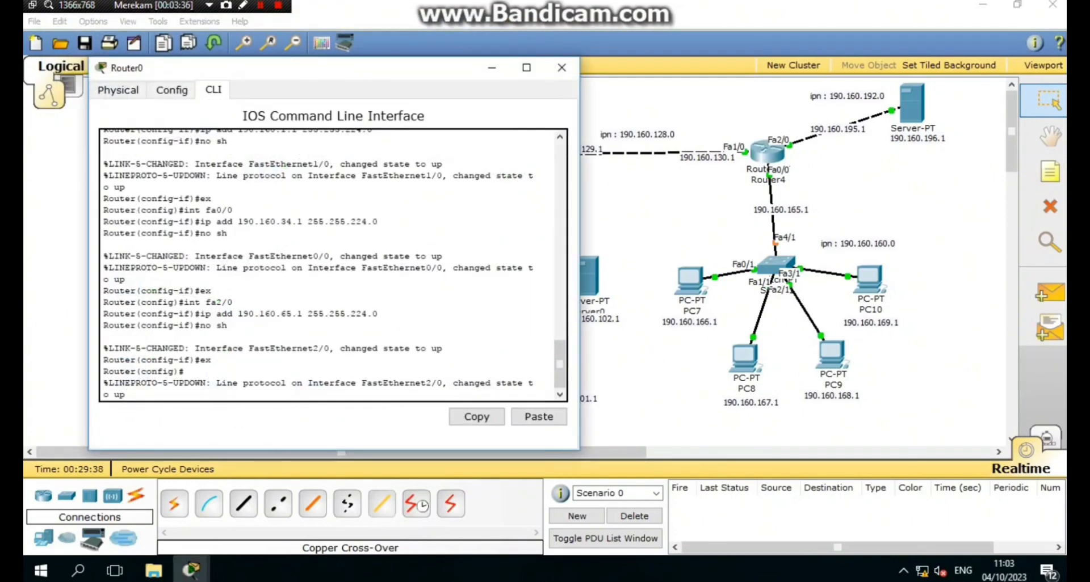
key(Return)
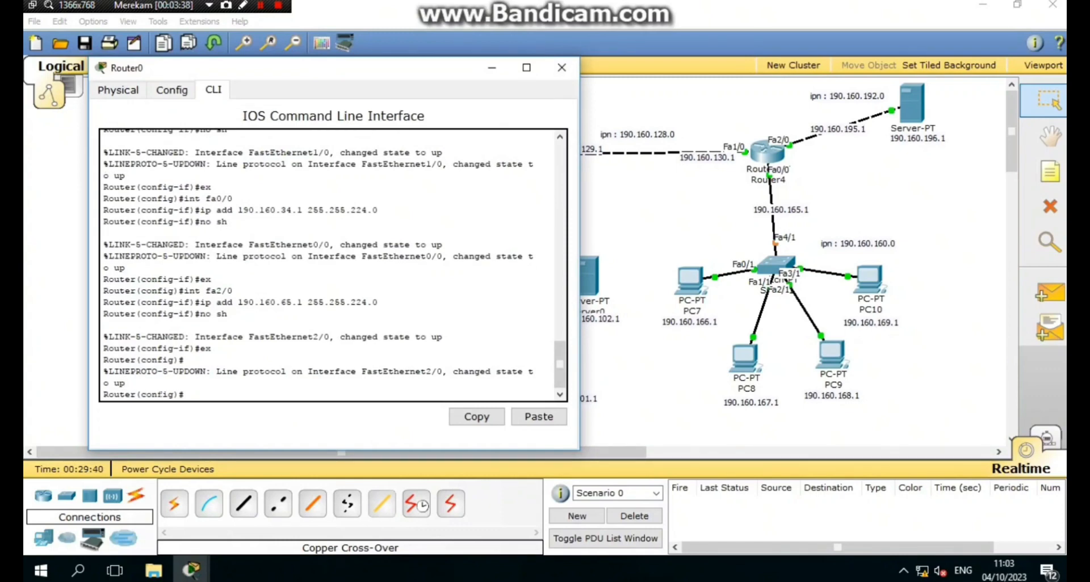
text(ip)
text( rou)
text(te)
text( 190.16)
text(0)
text(.)
text(9)
text(9)
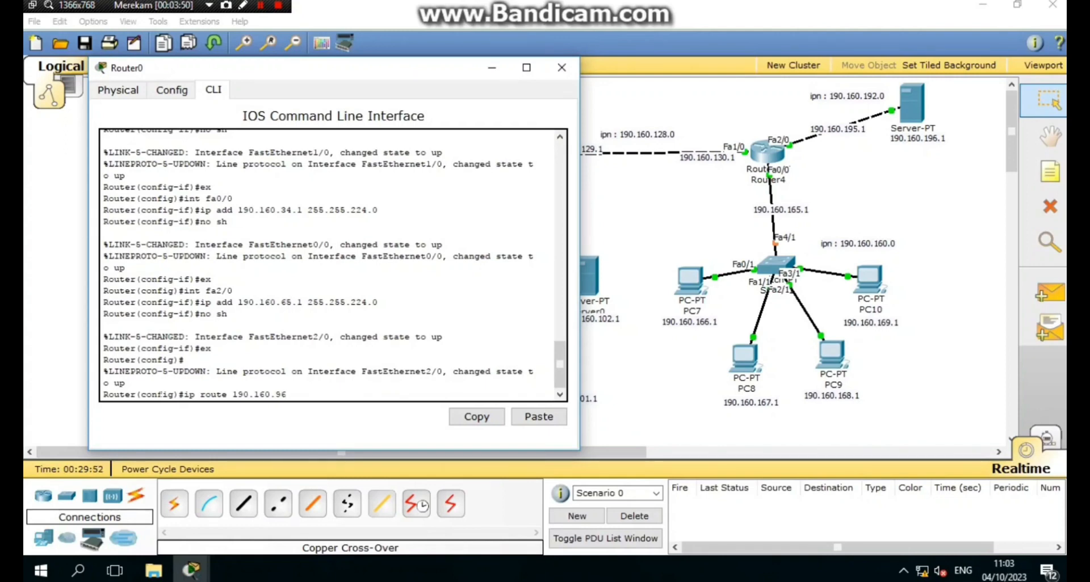
text(6)
drag(290, 71, 165, 57)
click(465, 256)
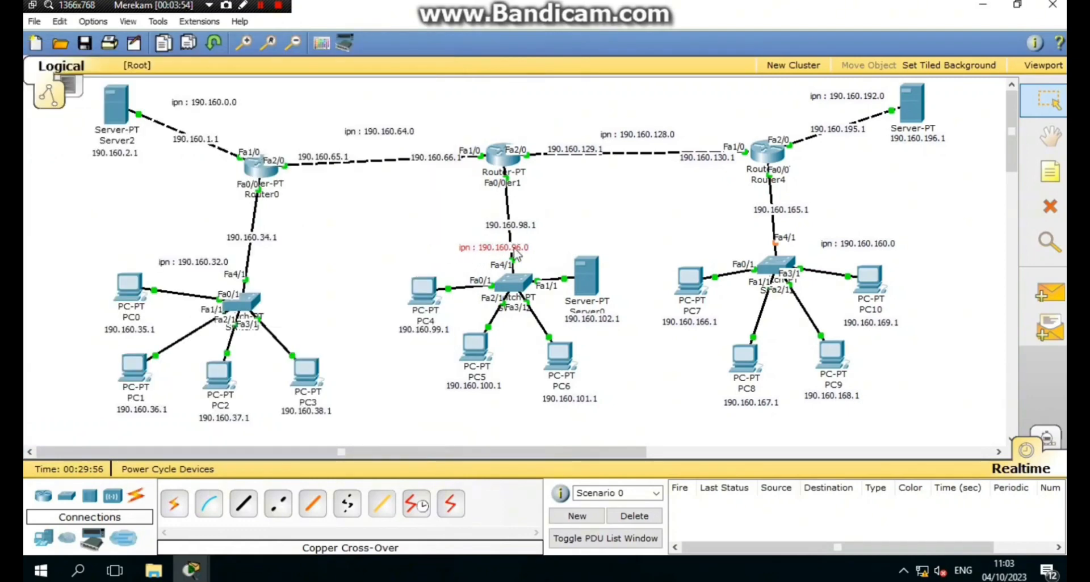
drag(517, 256, 545, 259)
click(193, 571)
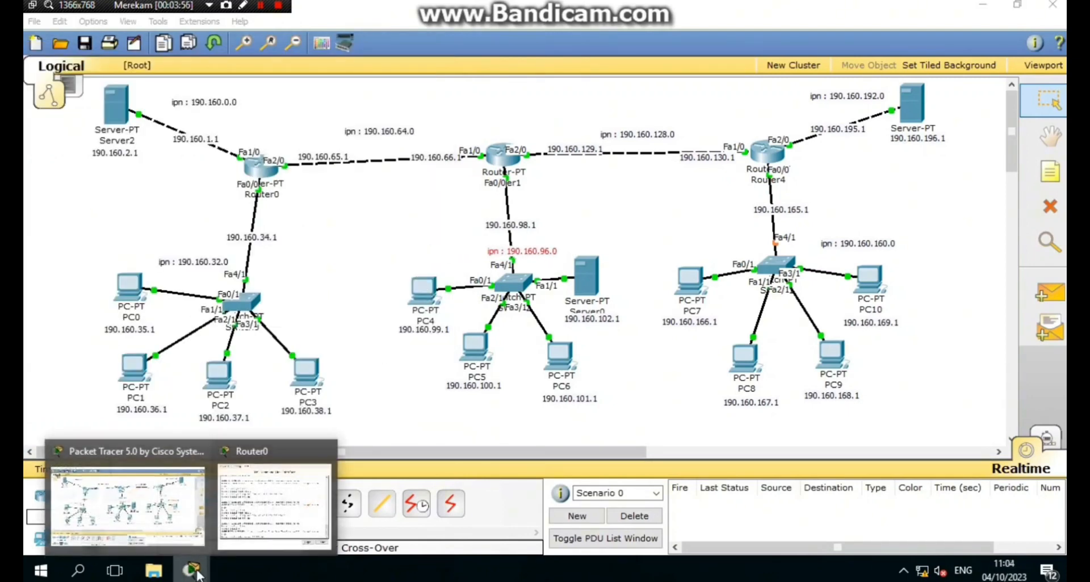
click(274, 505)
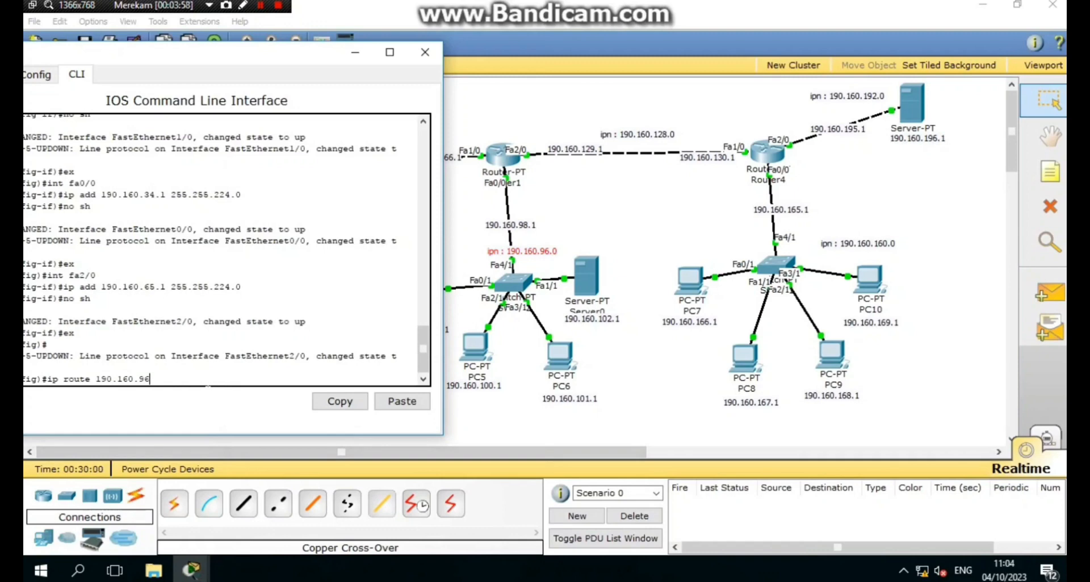
text(.0 255.255.224)
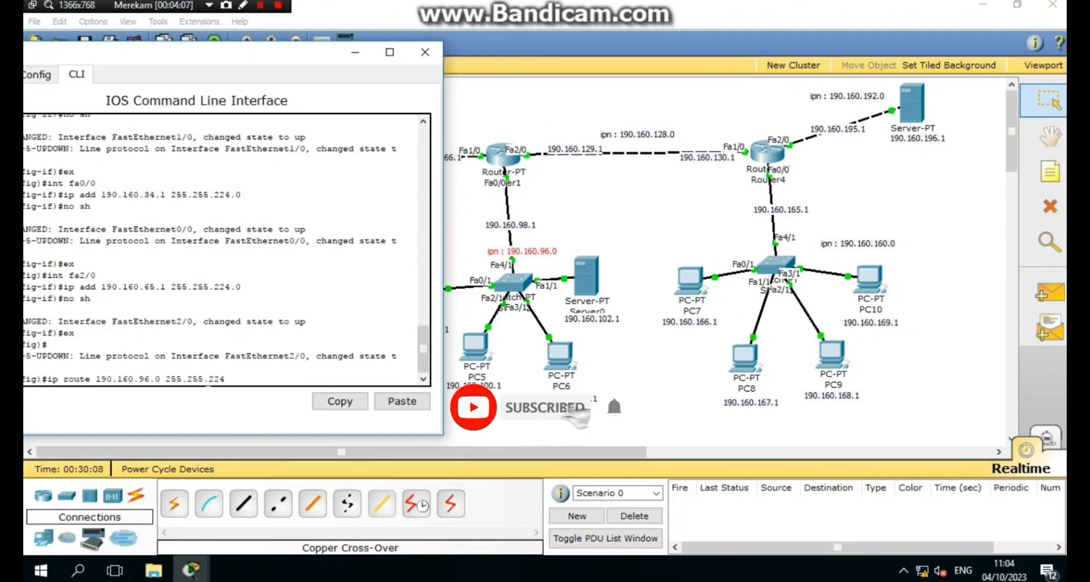
text(.0 fa)
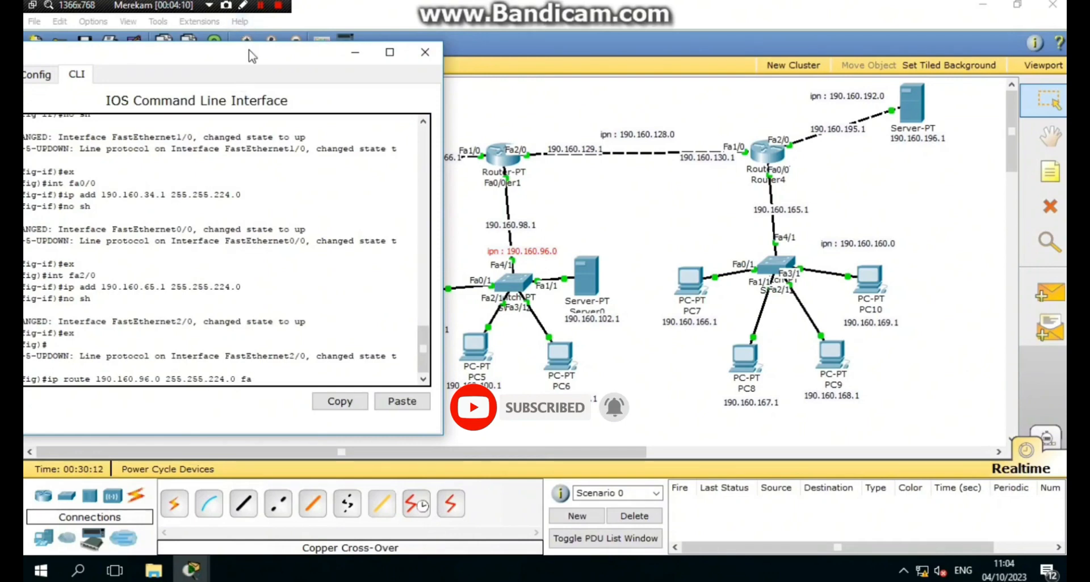
drag(251, 55, 315, 121)
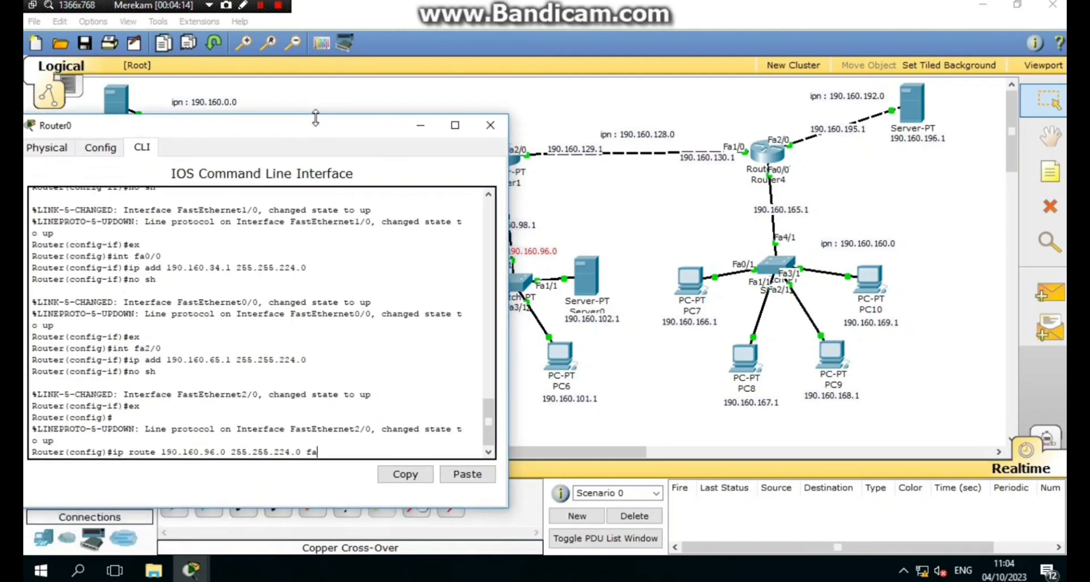
- Add Router0 routes to 190.160.96.0 and 190.160.128.0 255.255.224.0 via Fa2/0
text(2/0)
key(Return)
key(Up)
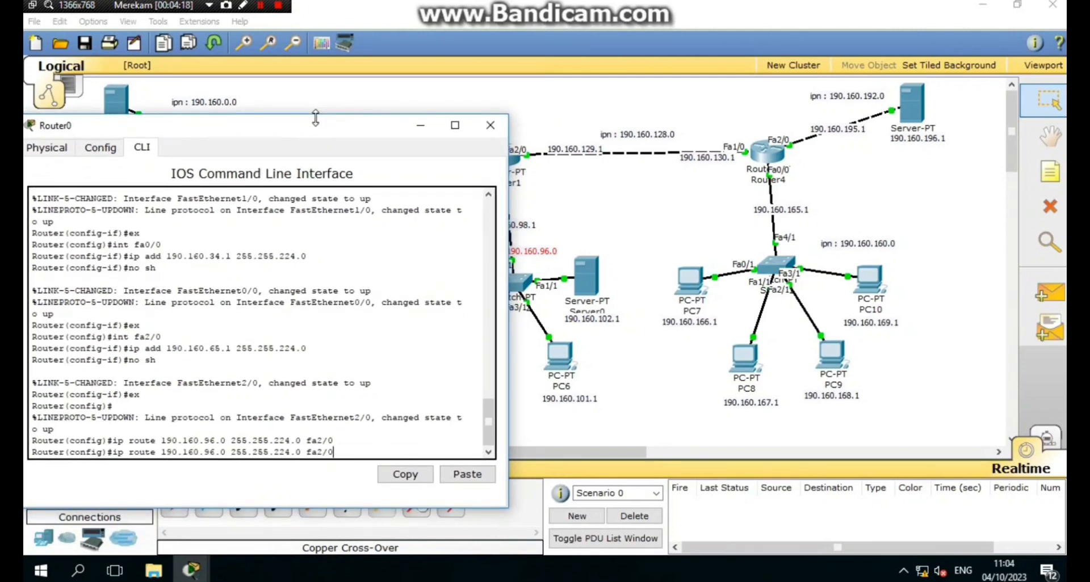
key(Left)
key(Left)
key(Left)
key(Left)
key(Left)
key(Left)
key(Left)
key(Left)
key(Left)
key(Left)
key(Left)
key(Left)
key(Left)
key(Left)
key(Left)
key(BackSpace)
key(BackSpace)
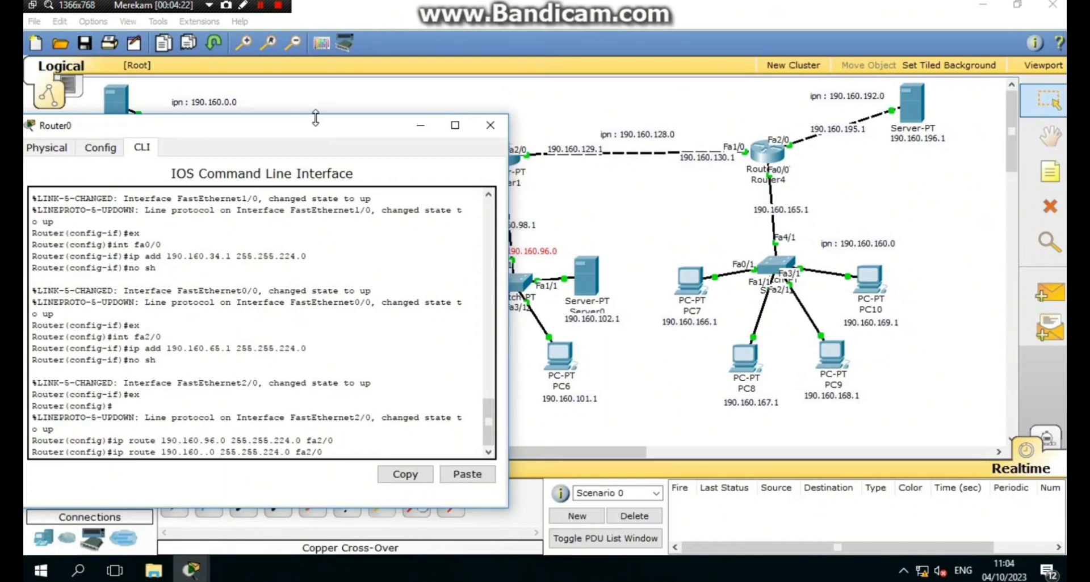
text(128)
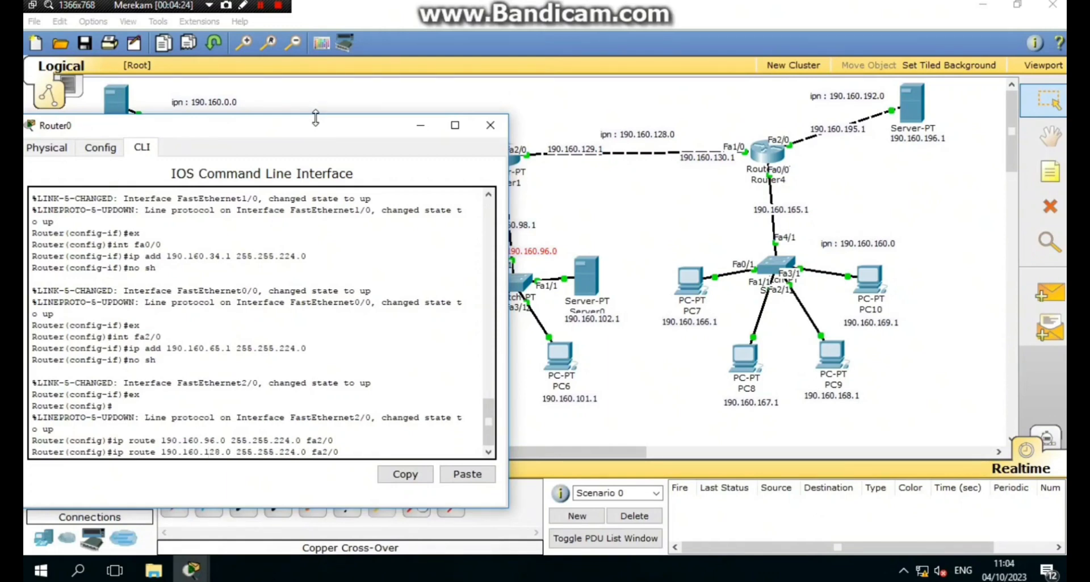
key(Return)
- Add Router0 routes to 190.160.160.0 and 190.160.192.0 255.255.224.0 via Fa2/0
key(Up)
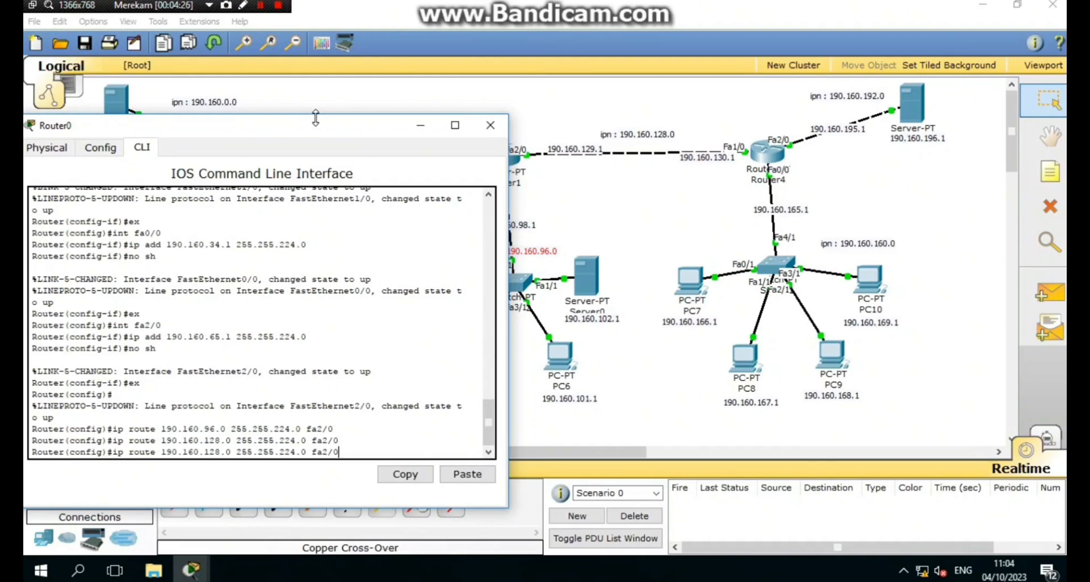
key(Left)
key(Left)
key(Left)
key(Left)
key(Left)
key(Left)
key(Left)
key(Left)
key(Left)
key(Left)
key(Left)
key(Left)
key(Left)
key(Left)
key(Left)
key(Left)
key(Left)
key(Left)
key(Left)
key(Left)
key(BackSpace)
key(BackSpace)
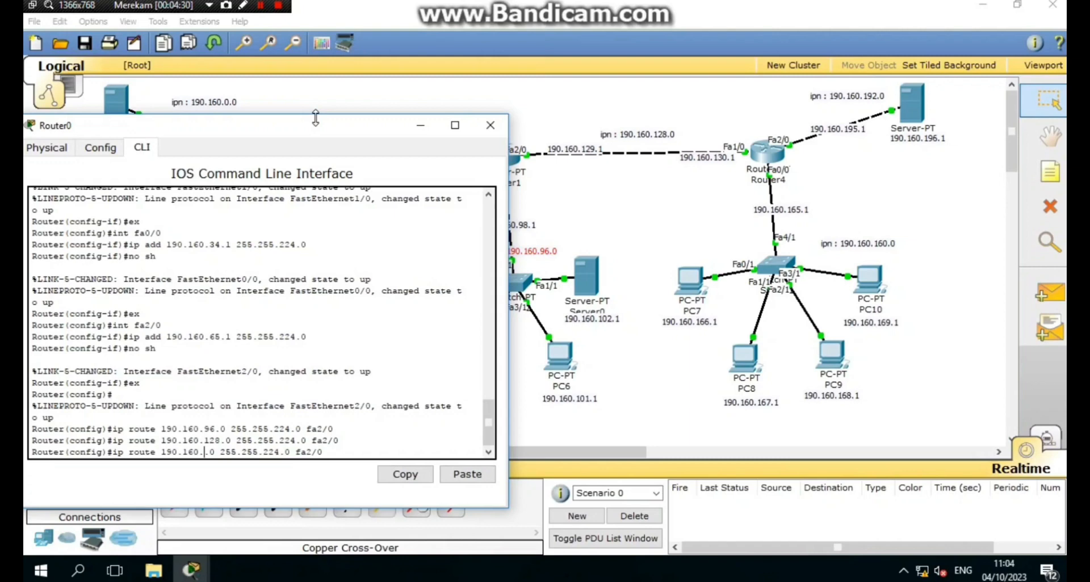
text(16)
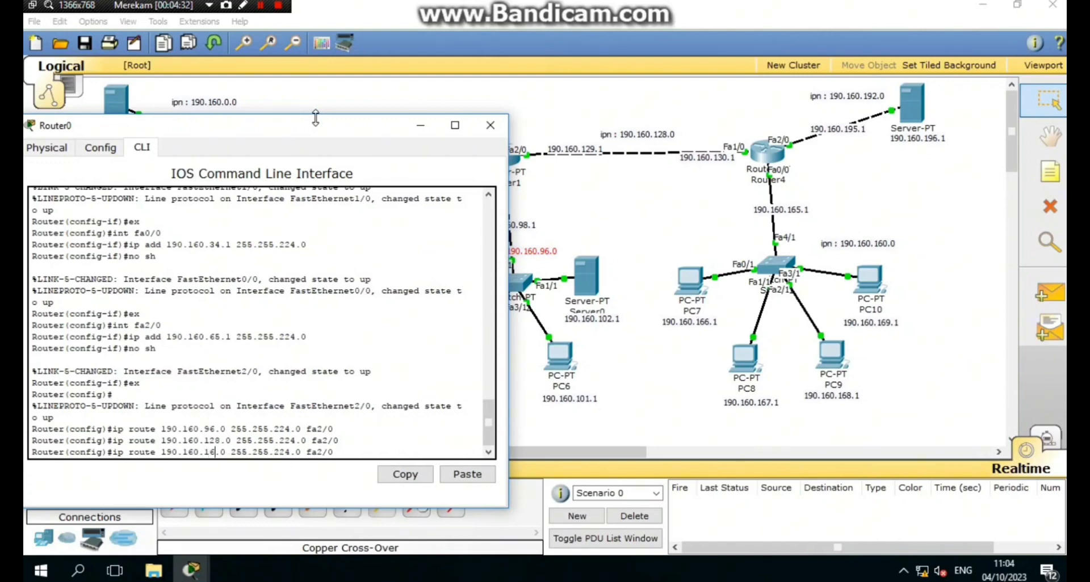
text(0)
key(Return)
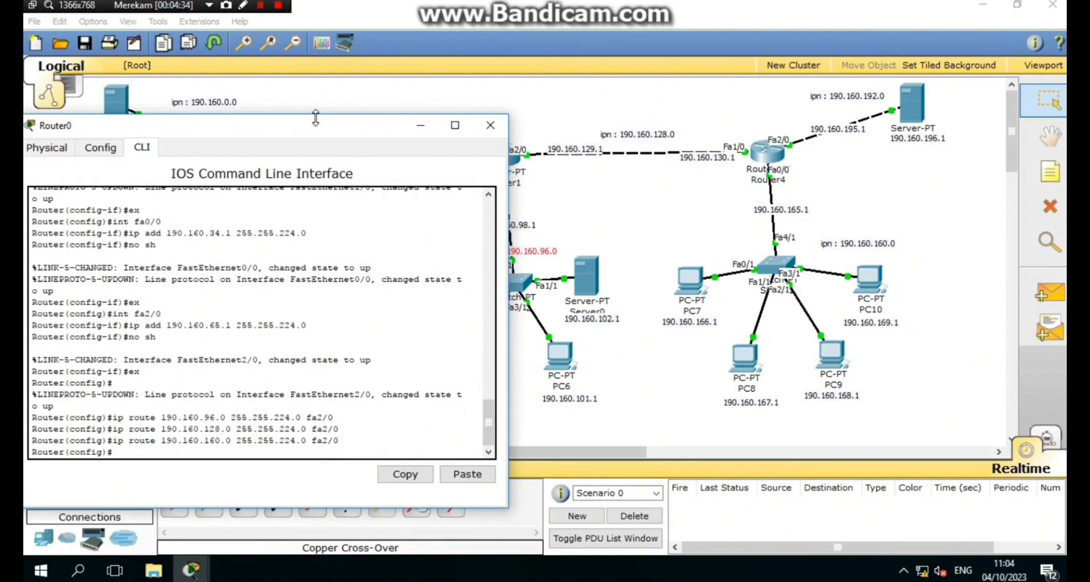
key(Up)
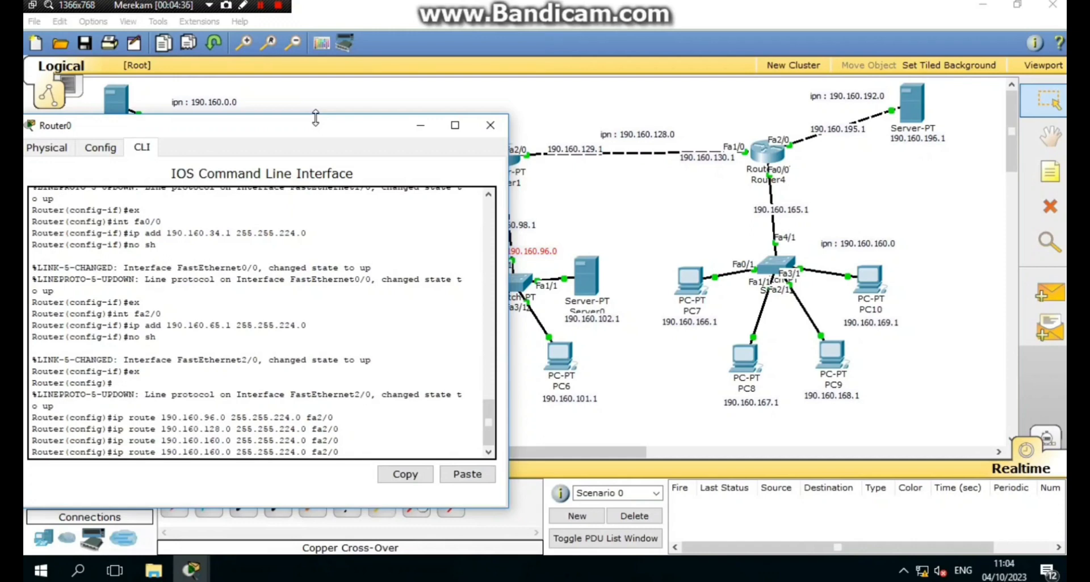
key(Left)
key(Left)
key(Left)
key(Left)
key(Left)
key(Left)
key(Left)
key(Left)
key(BackSpace)
key(BackSpace)
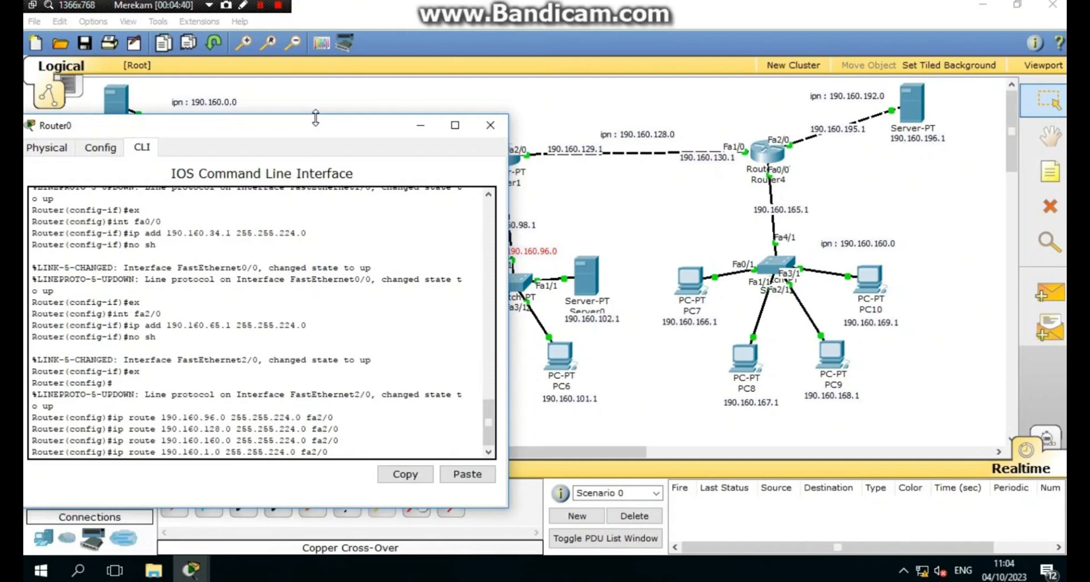
text(92)
key(Return)
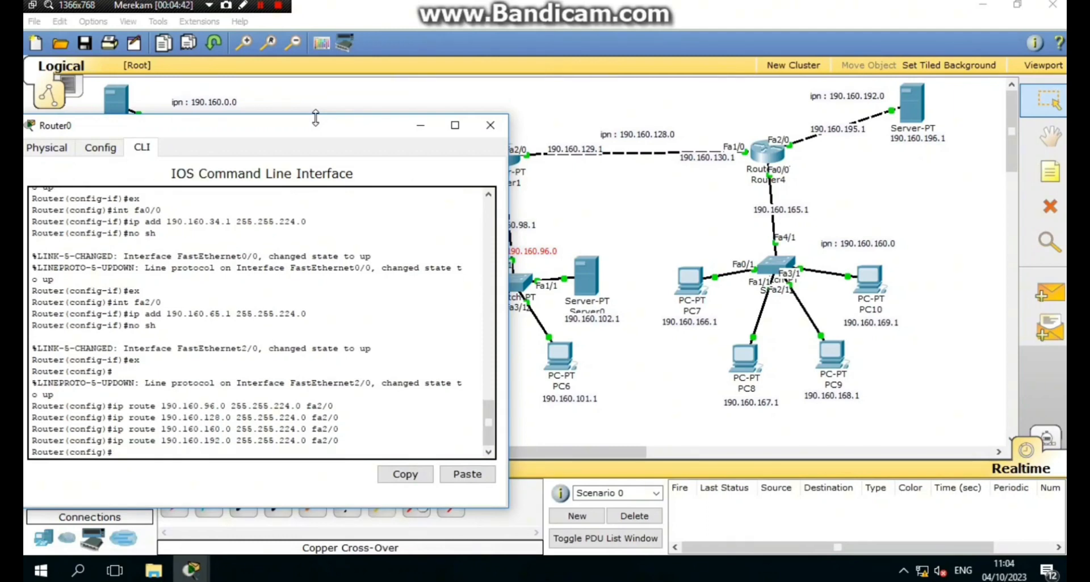
- Clear the stray input and close Router0's console
text(ex)
key(BackSpace)
key(BackSpace)
click(491, 125)
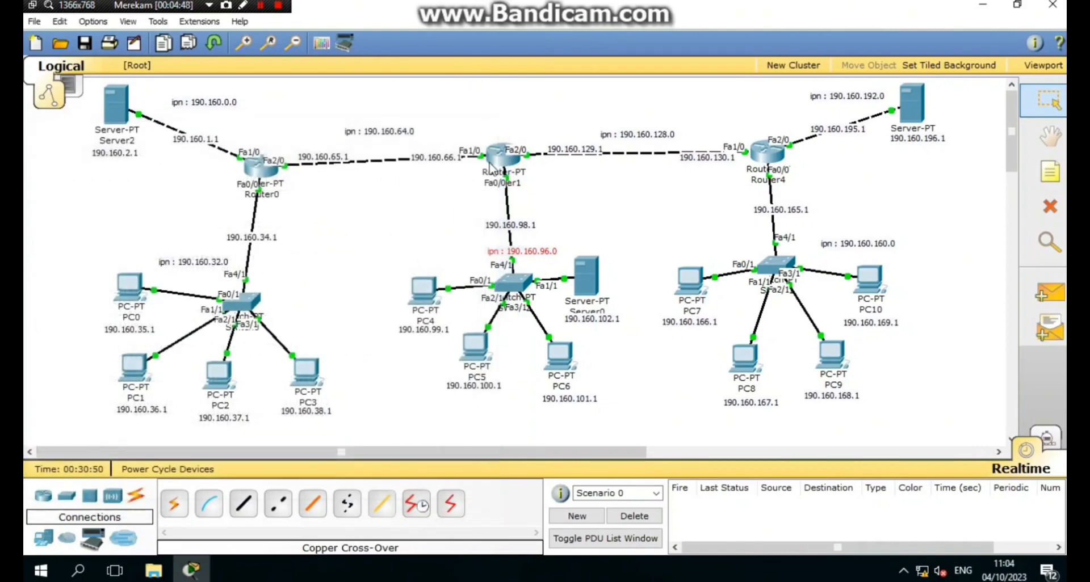
- On Router1, leave interface mode and add route 190.160.0.0 255.255.224.0 via Fa1/0
click(489, 166)
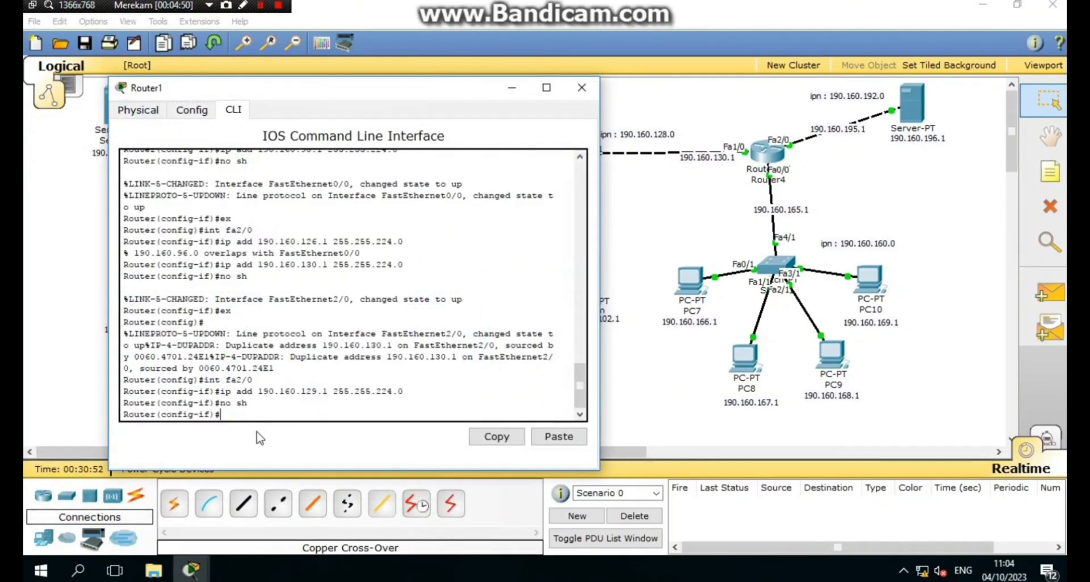
text(ex)
key(Return)
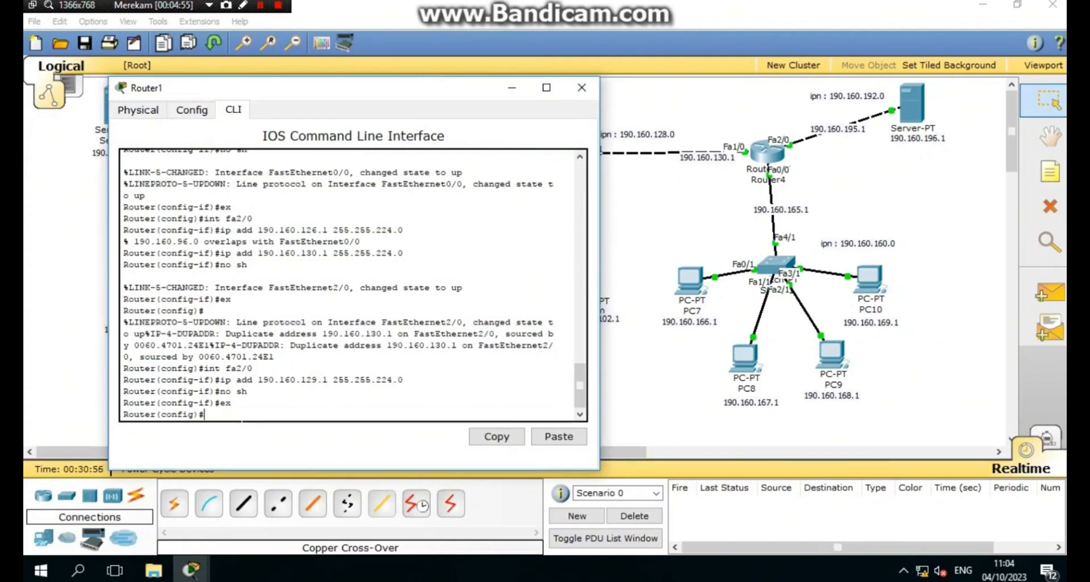
text(ip route)
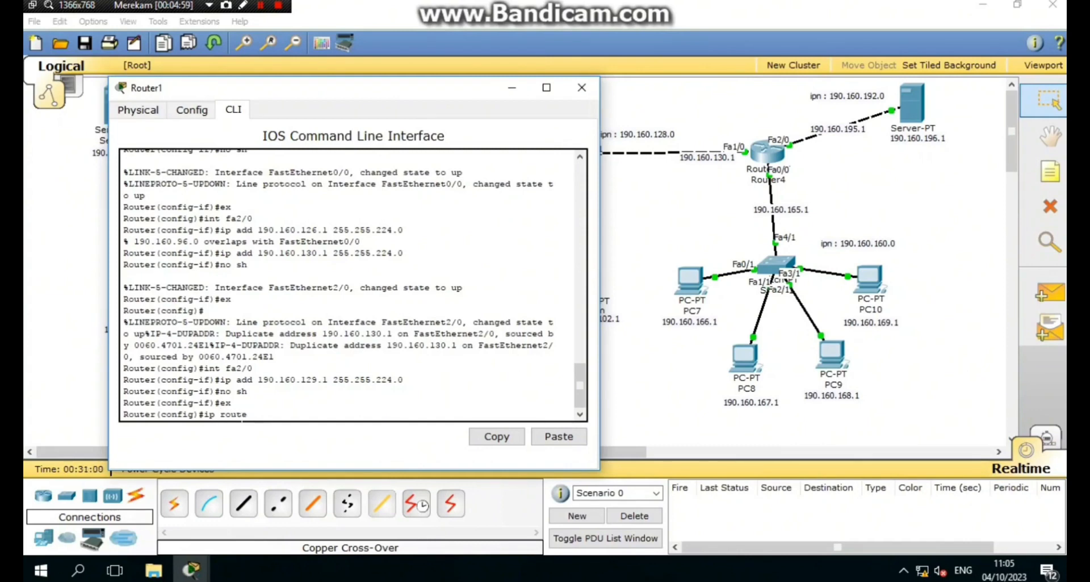
text( 190.160.0)
drag(376, 91, 588, 67)
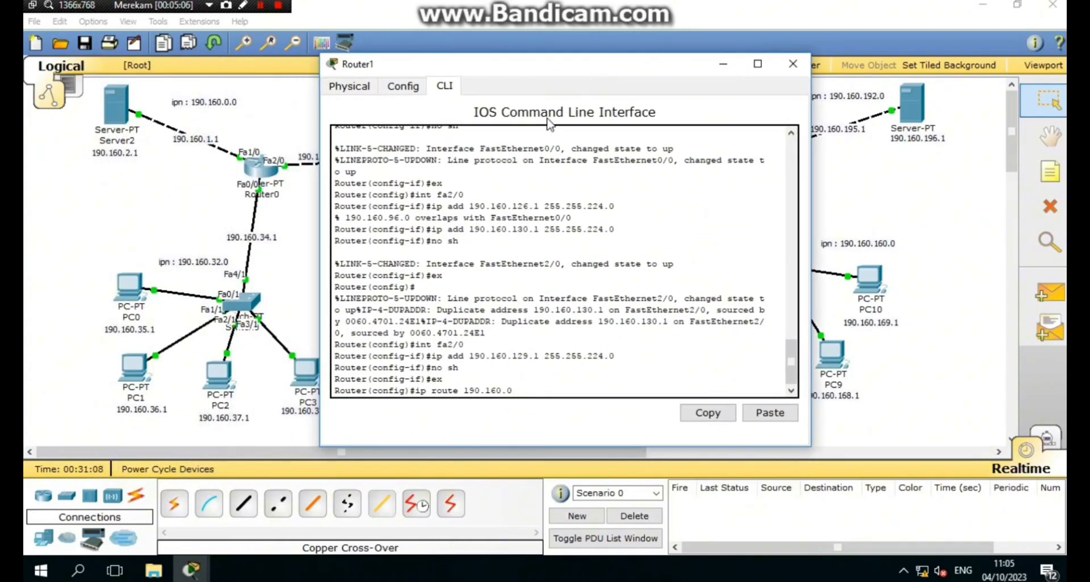
text(.0 255.255.224.0 fa)
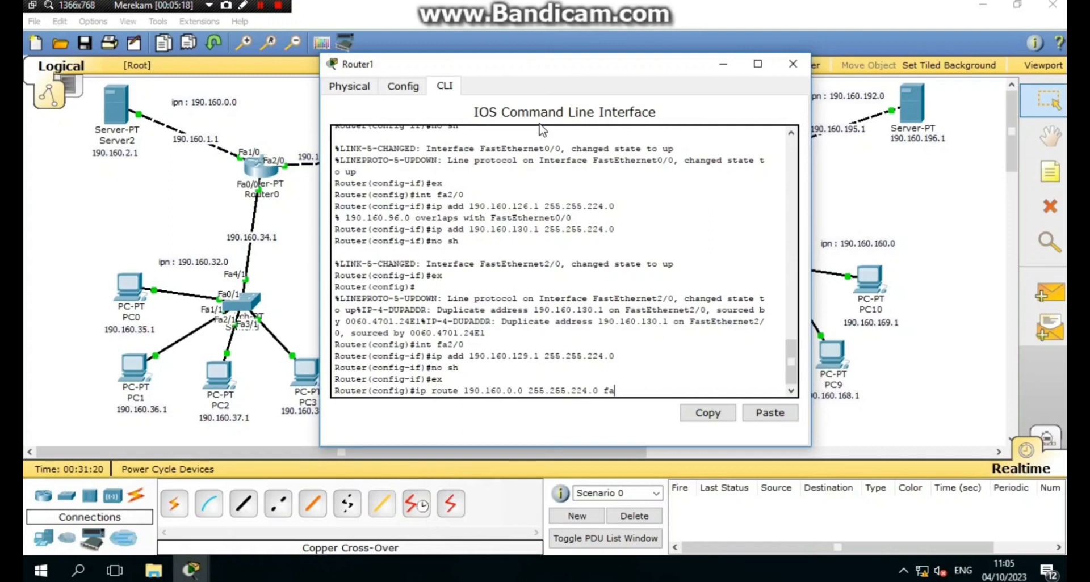
drag(545, 75, 619, 54)
text(1)
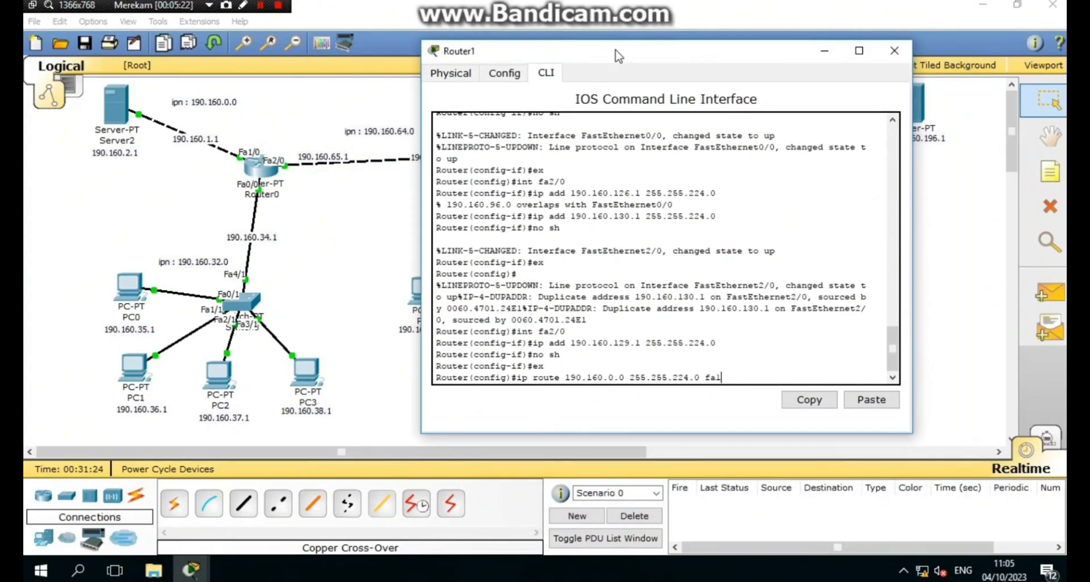
text(/0)
key(Return)
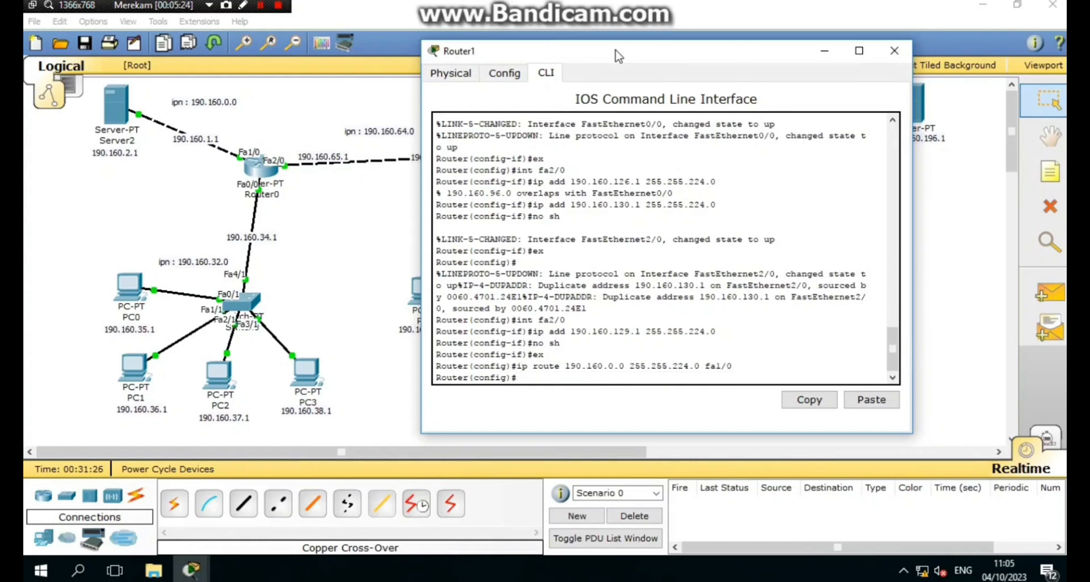
- Add Router1's route to 190.160.32.0 255.255.224.0 via Fa1/0
key(Up)
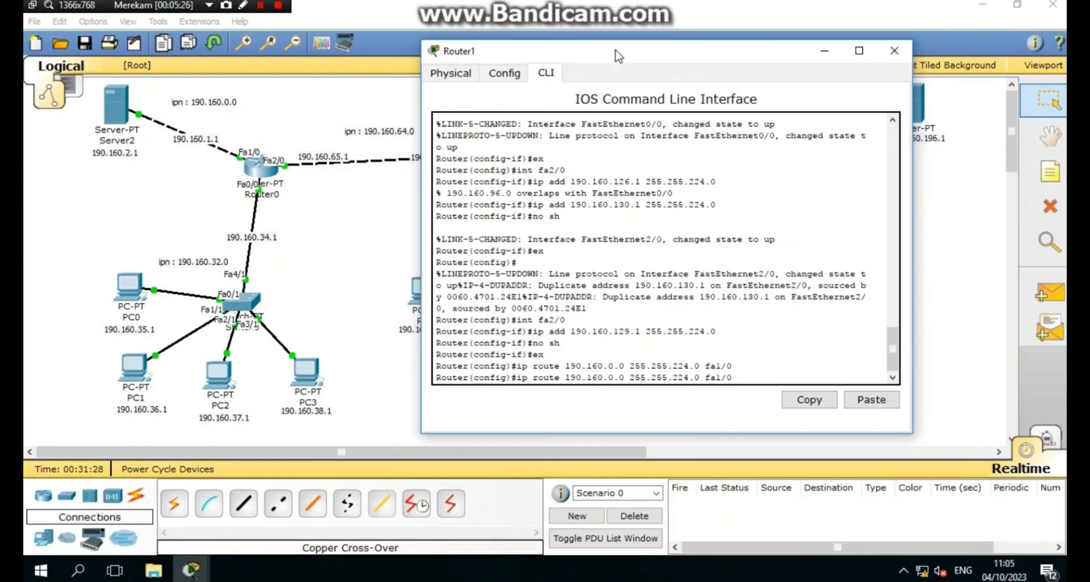
key(Left)
key(Left)
key(Left)
key(Left)
key(Left)
key(Left)
key(Left)
key(Left)
key(Left)
key(Left)
key(Left)
key(Left)
key(Left)
key(Left)
key(Left)
key(Left)
key(Left)
key(BackSpace)
text(32)
key(Return)
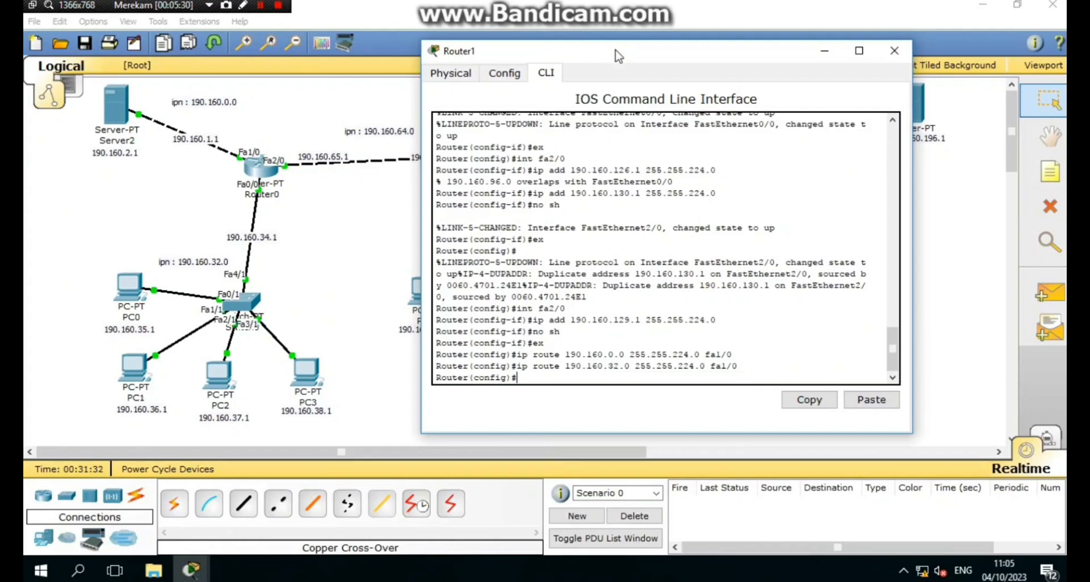
- Add Router1's route to 190.160.160.0 255.255.224.0 via Fa2/0
key(Up)
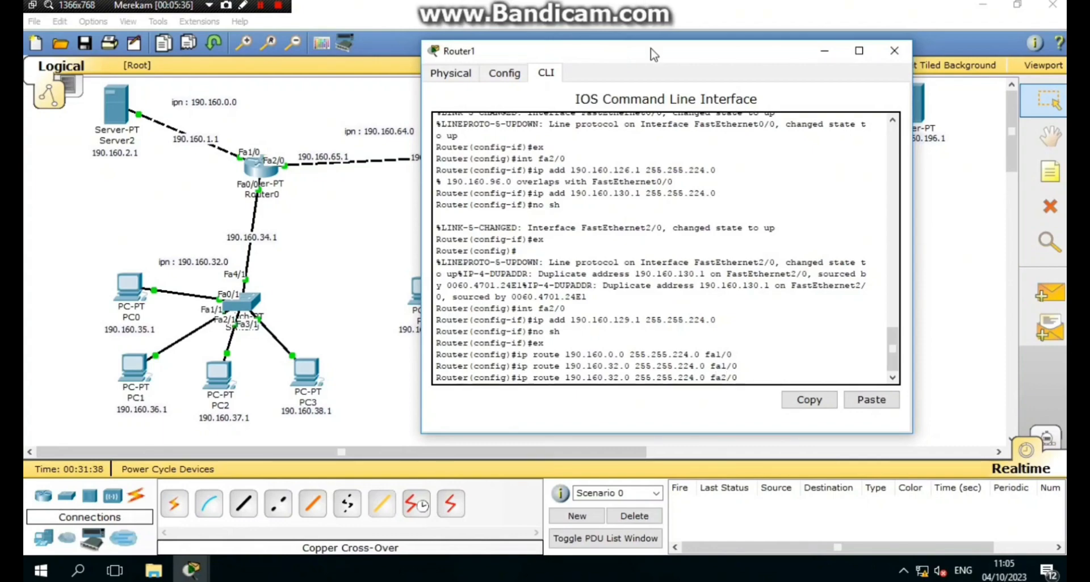
drag(652, 53, 568, 84)
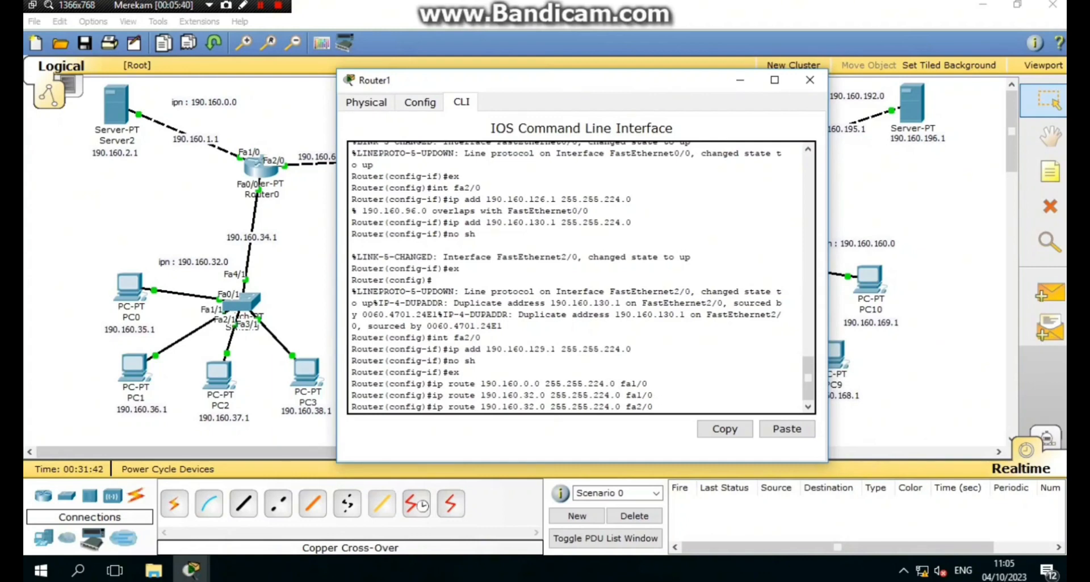
key(BackSpace)
text(2)
key(Left)
key(Left)
key(Left)
key(Left)
key(Left)
key(Left)
key(Left)
key(Left)
key(Left)
key(Left)
key(Left)
key(Left)
key(Left)
key(Left)
key(Left)
key(Left)
key(Left)
key(Left)
key(Left)
key(Left)
key(BackSpace)
key(BackSpace)
text(160)
key(Return)
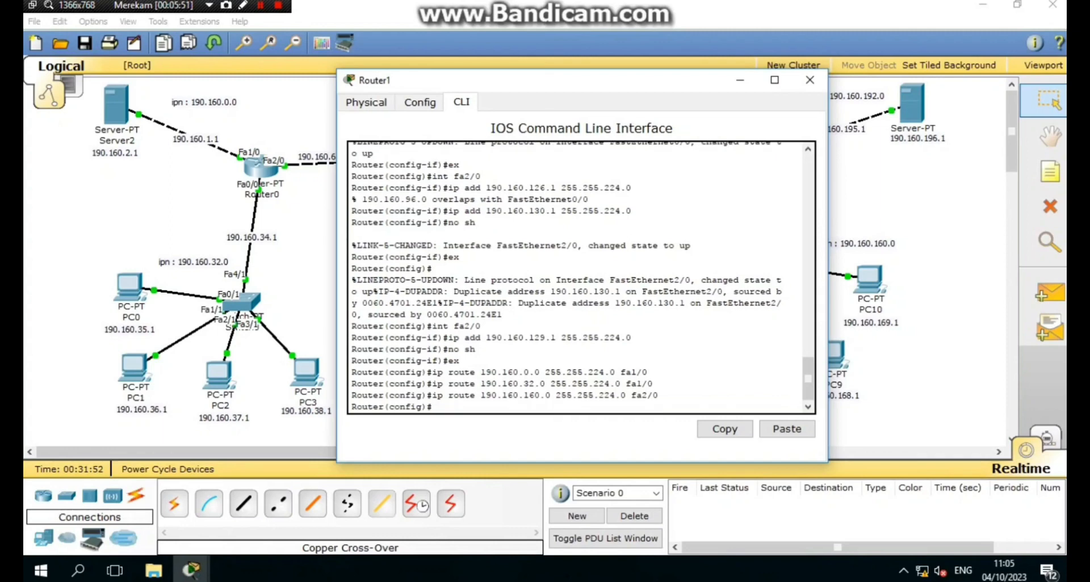
- Add Router1's route to 190.160.192.0 via Fa2/0 and close its console
key(Up)
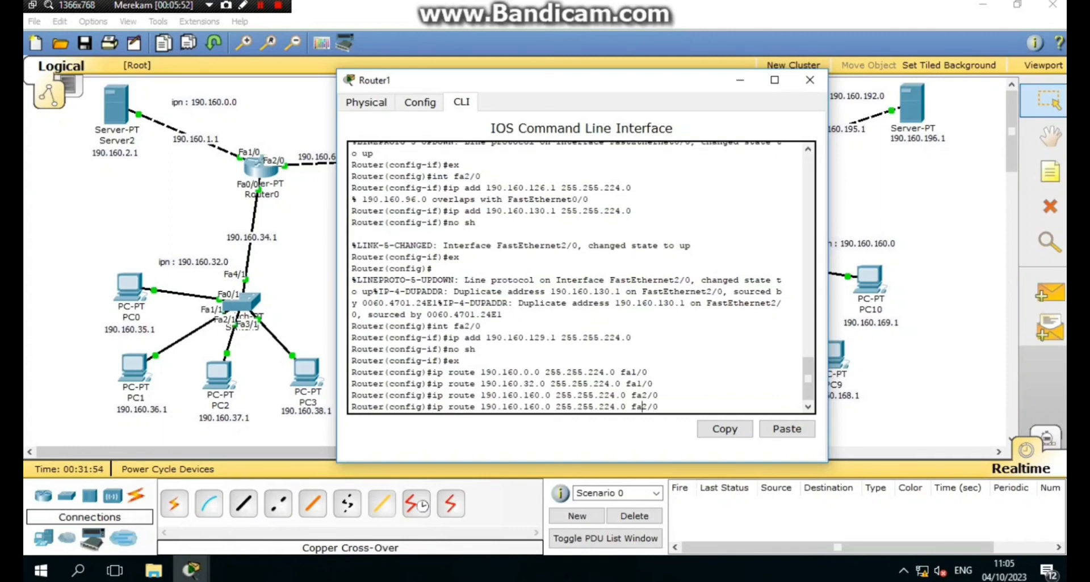
key(Left)
key(Left)
key(Left)
key(Left)
key(Left)
key(Left)
key(Left)
key(Left)
key(Left)
key(Left)
key(Left)
key(Left)
key(Left)
key(Left)
key(Left)
key(Left)
key(Left)
key(Left)
key(Left)
key(BackSpace)
key(BackSpace)
text(92)
key(Return)
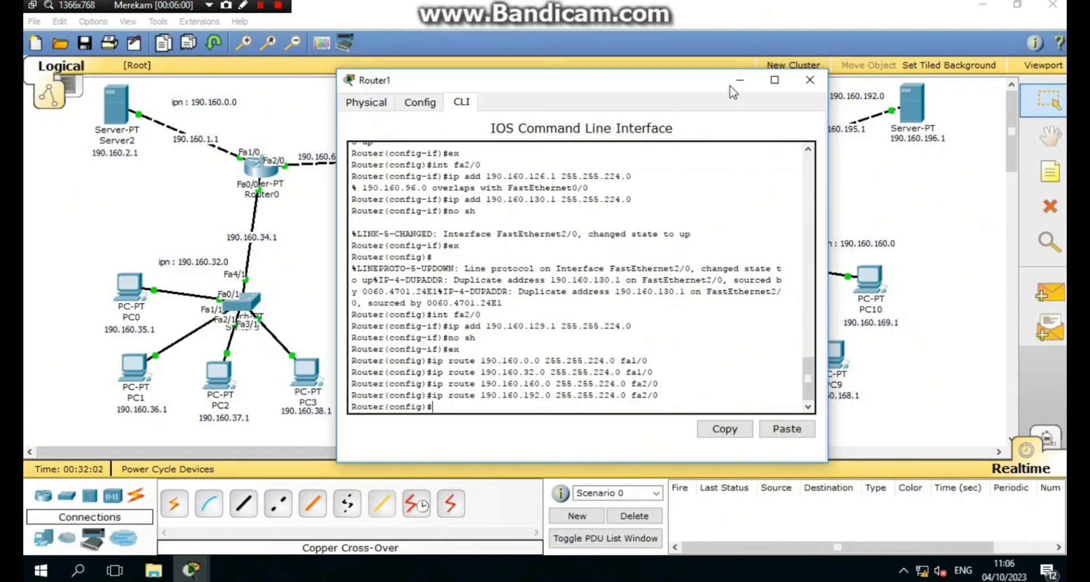
click(810, 79)
- On Router4's CLI, add a route to 190.160.0.0 255.255.224.0 via Fa1/0
click(776, 152)
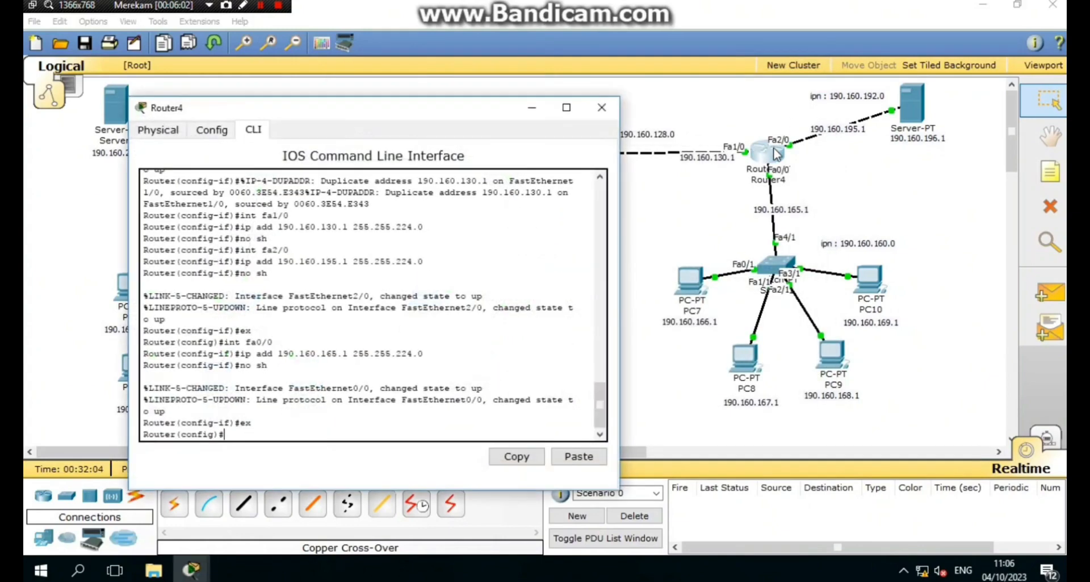
click(259, 5)
click(259, 6)
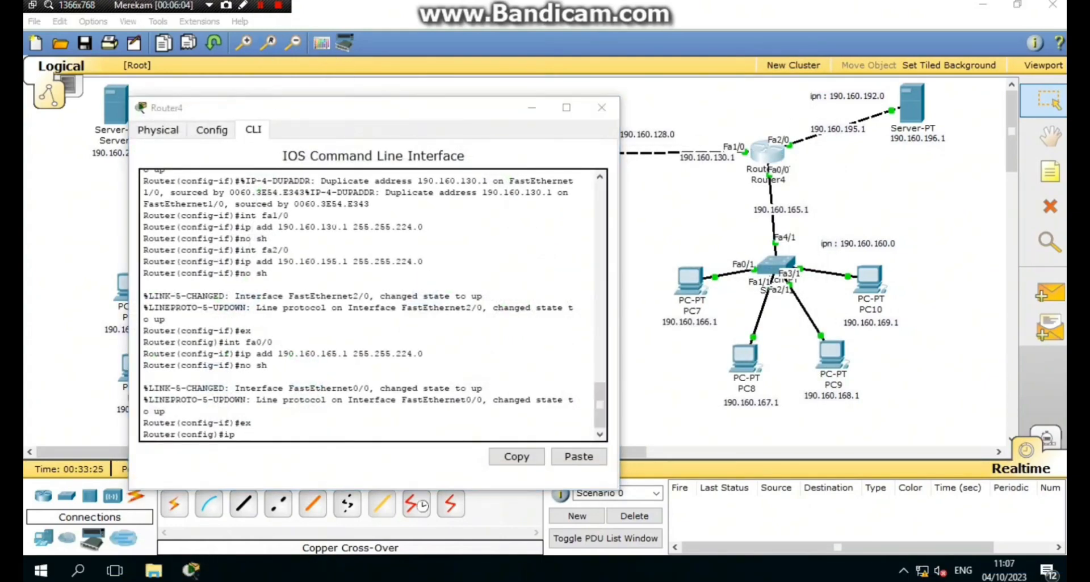
click(285, 438)
text(route )
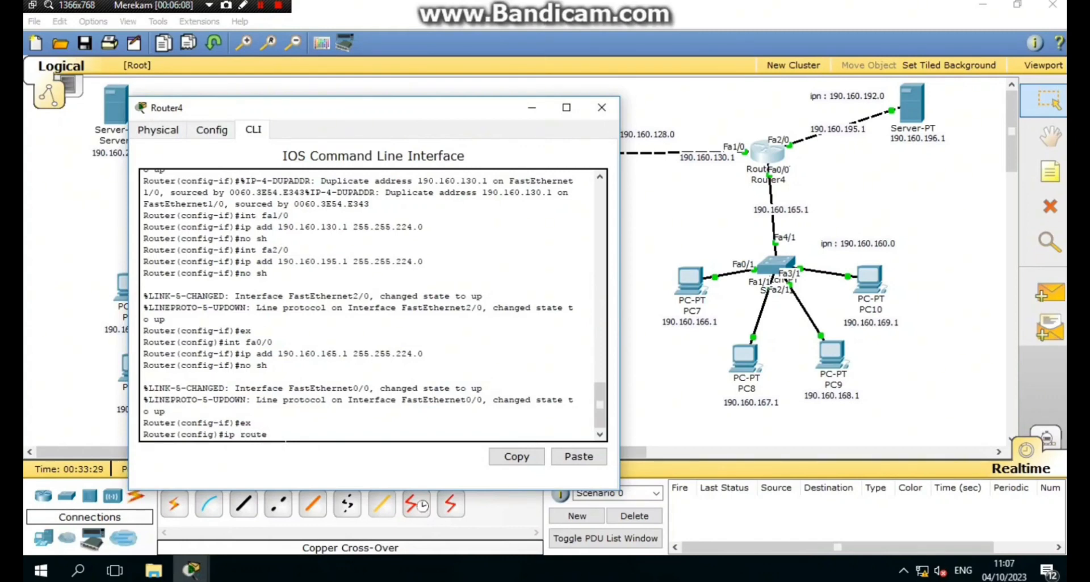
text(190)
text(.16)
text(0)
text(.1)
text(0)
text(.0)
text( 255)
text(.255)
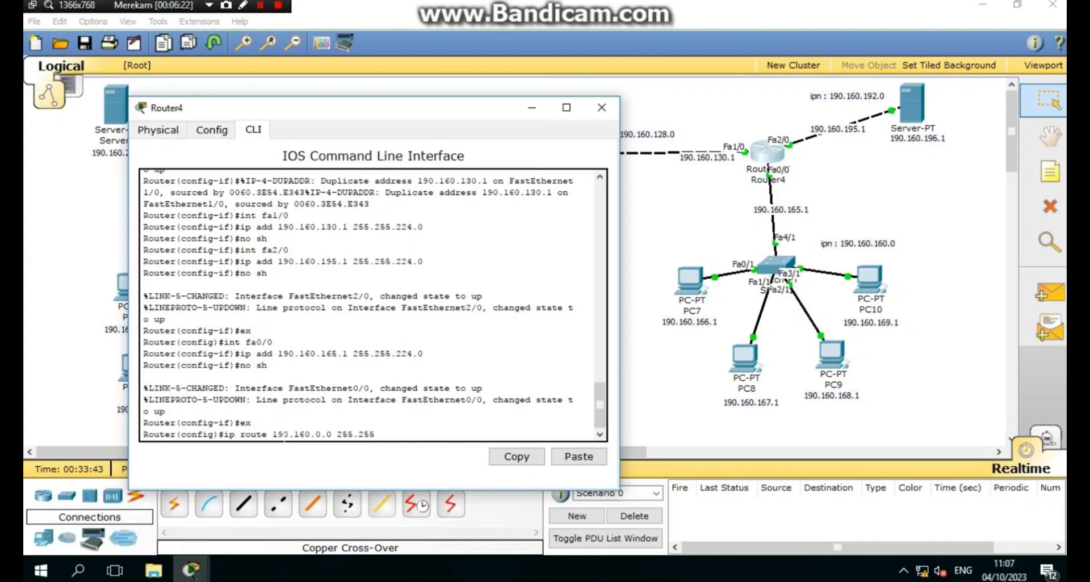
text(.224.0 fa1/0)
key(Return)
- Add Router4 routes to 190.160.32.0 and 190.160.64.0 via Fa1/0
key(Up)
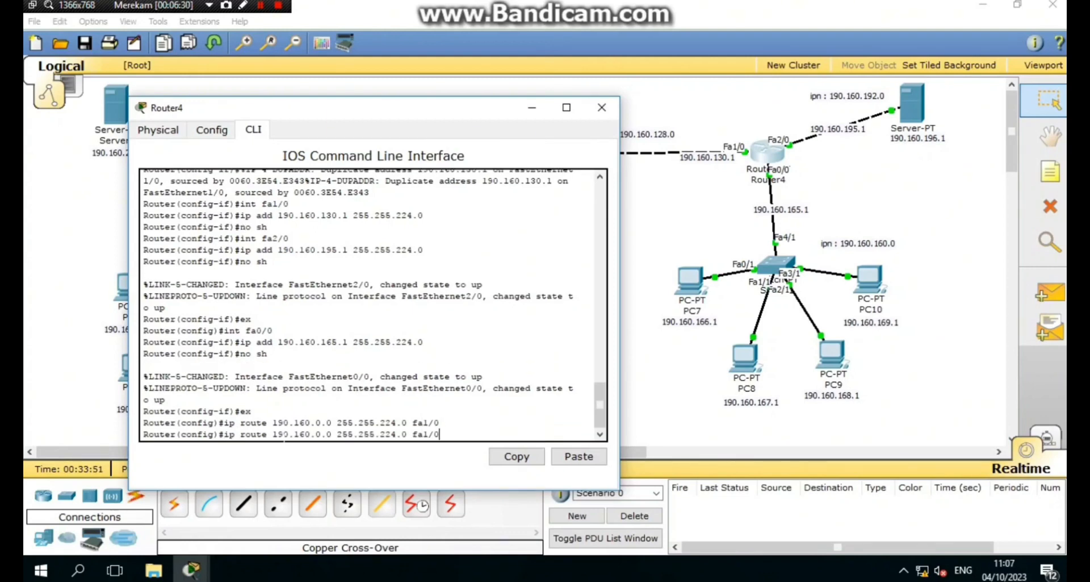
key(Left)
key(Left)
key(Left)
key(Left)
key(Left)
key(Left)
key(Left)
key(Left)
key(Left)
key(Left)
key(Left)
key(Left)
key(Left)
key(Left)
key(Left)
key(Left)
key(Left)
key(Left)
key(Left)
key(Left)
key(BackSpace)
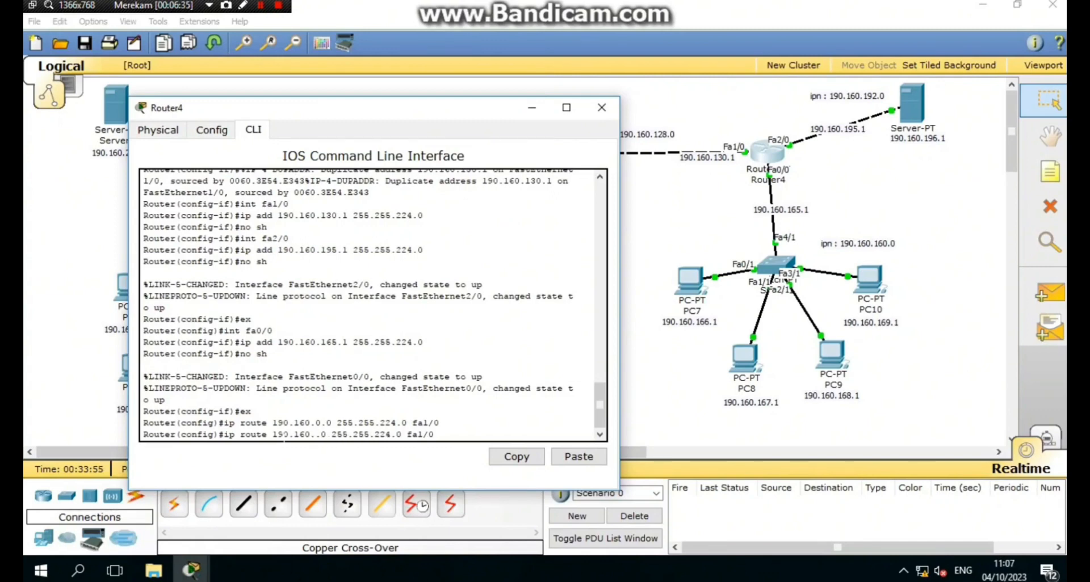
text(32)
key(Return)
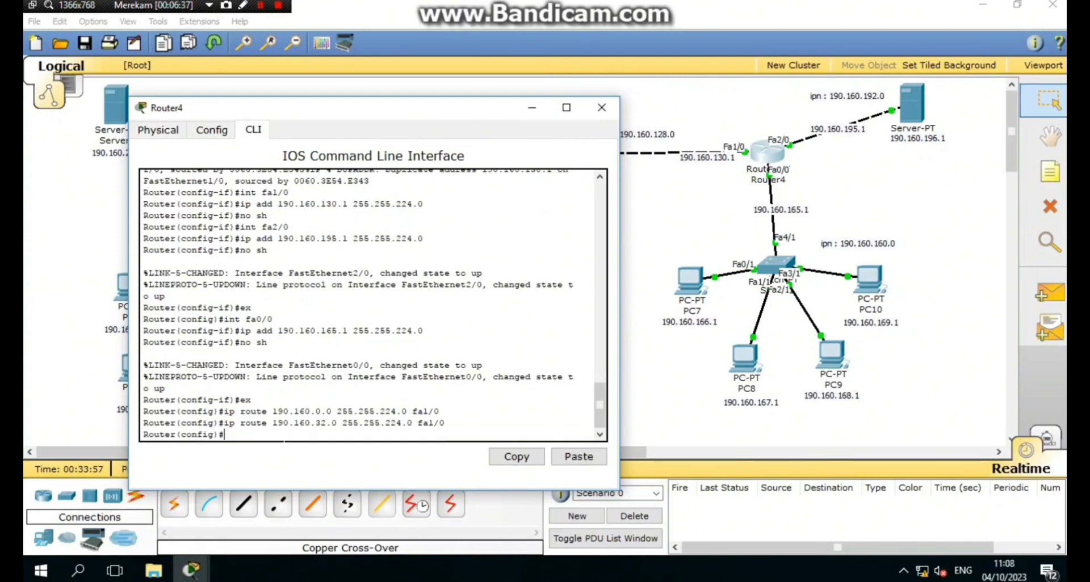
key(Up)
key(Left)
key(Left)
key(Left)
key(Left)
key(Left)
key(Left)
key(Left)
key(Left)
key(Left)
key(Left)
key(Left)
key(Left)
key(Left)
key(Left)
key(Left)
key(Left)
key(Left)
key(Left)
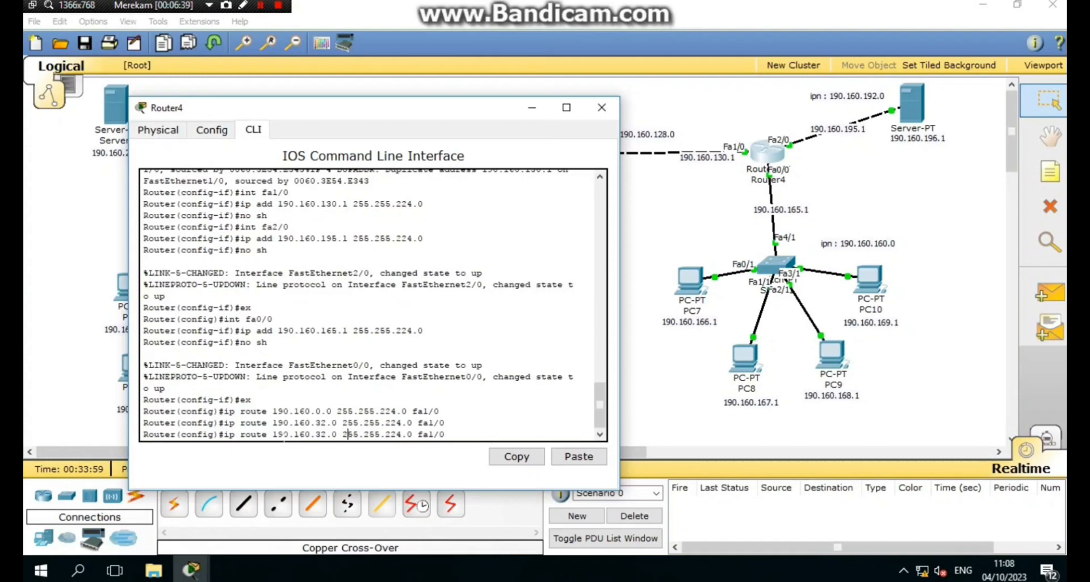
key(BackSpace)
key(BackSpace)
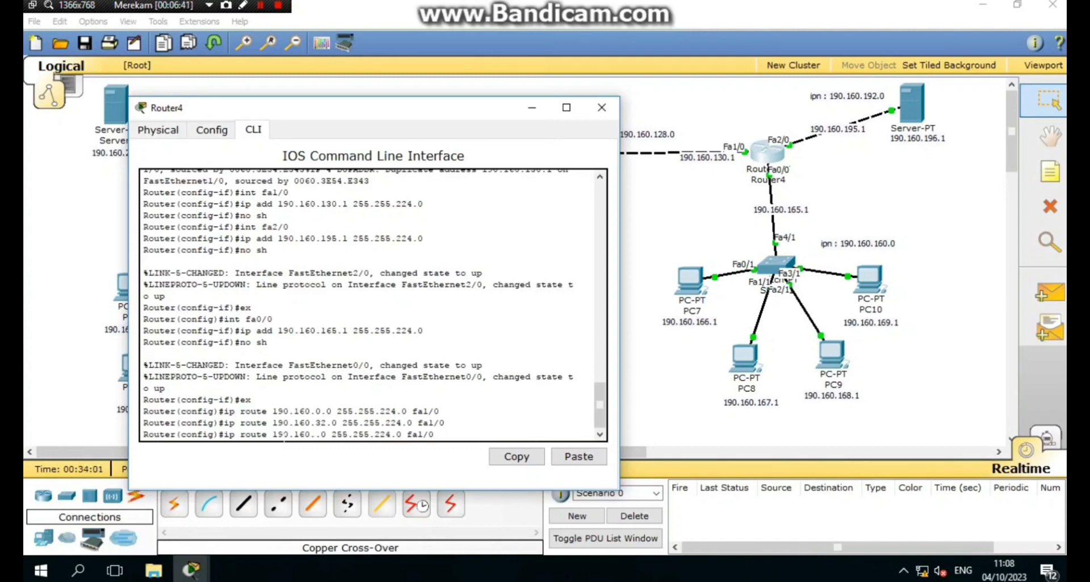
text(64)
key(Return)
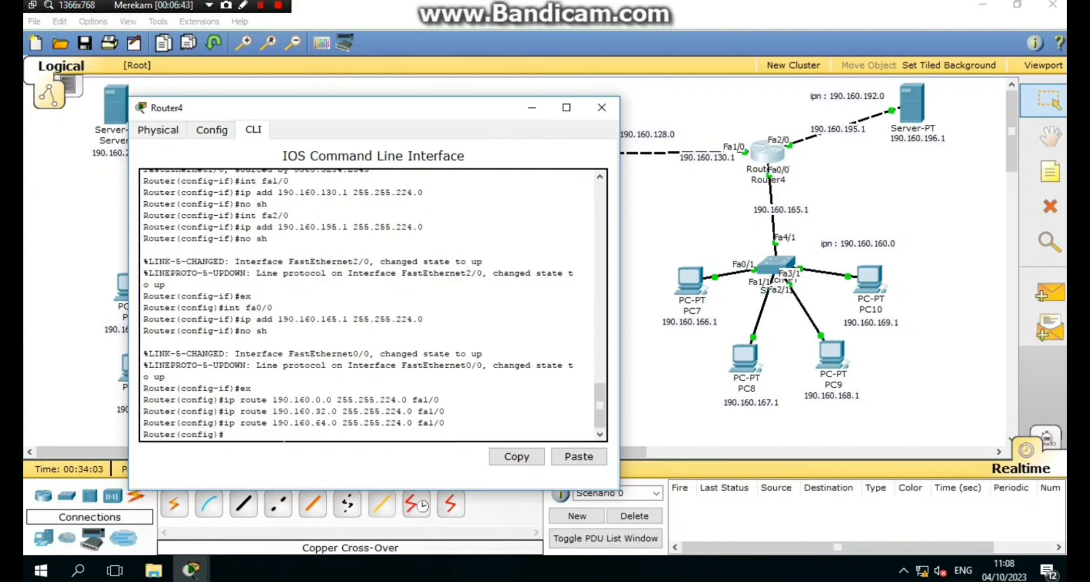
- Add Router4's route to 190.160.96.0 via Fa1/0 and clear the unfinished command
key(Up)
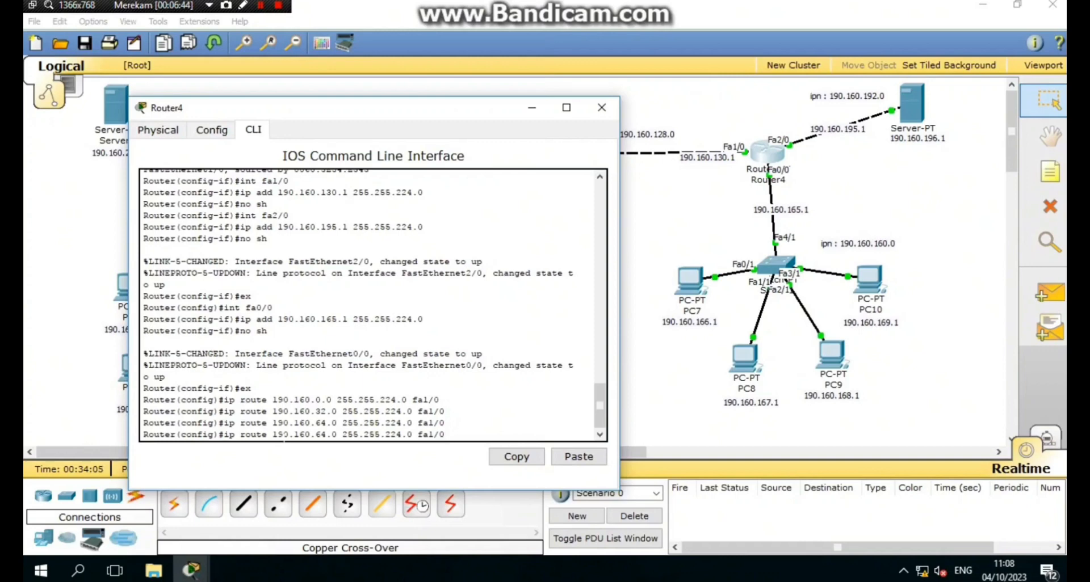
key(Left)
key(Left)
key(Left)
key(Left)
key(Left)
key(Left)
key(Left)
key(Left)
key(Left)
key(Left)
key(Left)
key(Left)
key(Left)
key(Left)
key(Left)
key(Left)
key(BackSpace)
key(BackSpace)
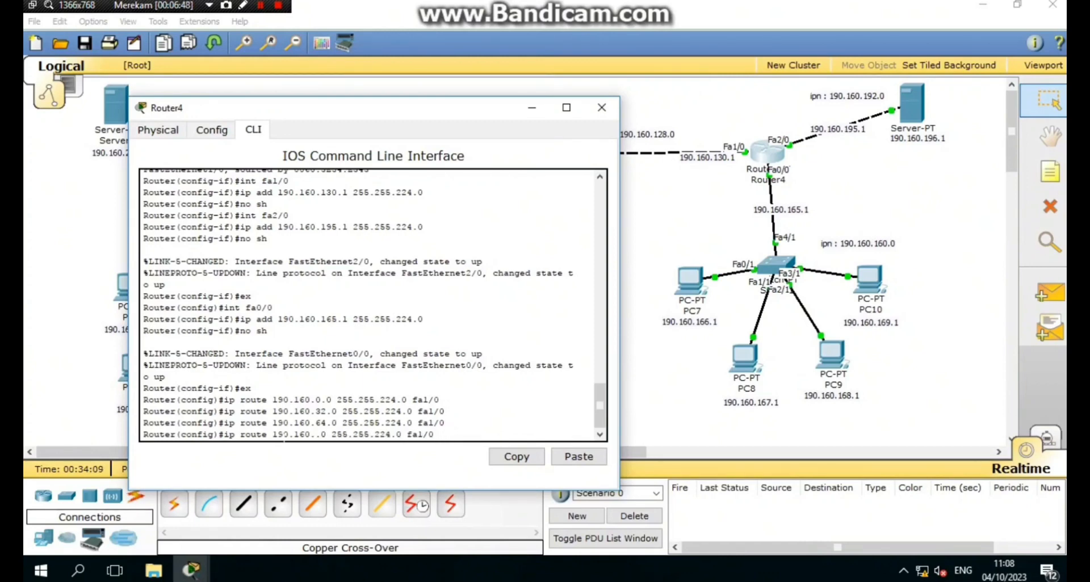
text(9)
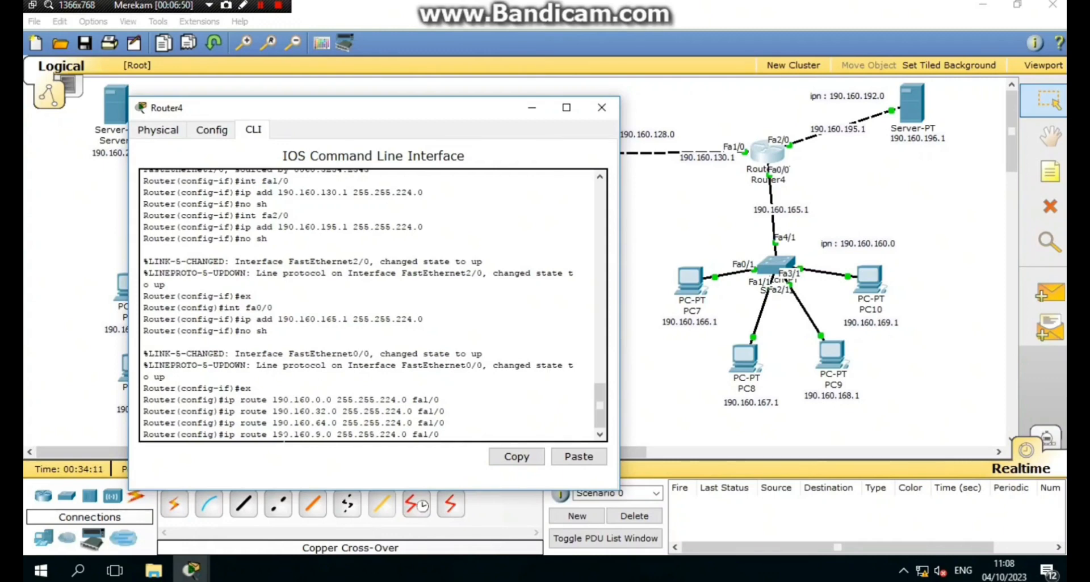
text(6)
key(Return)
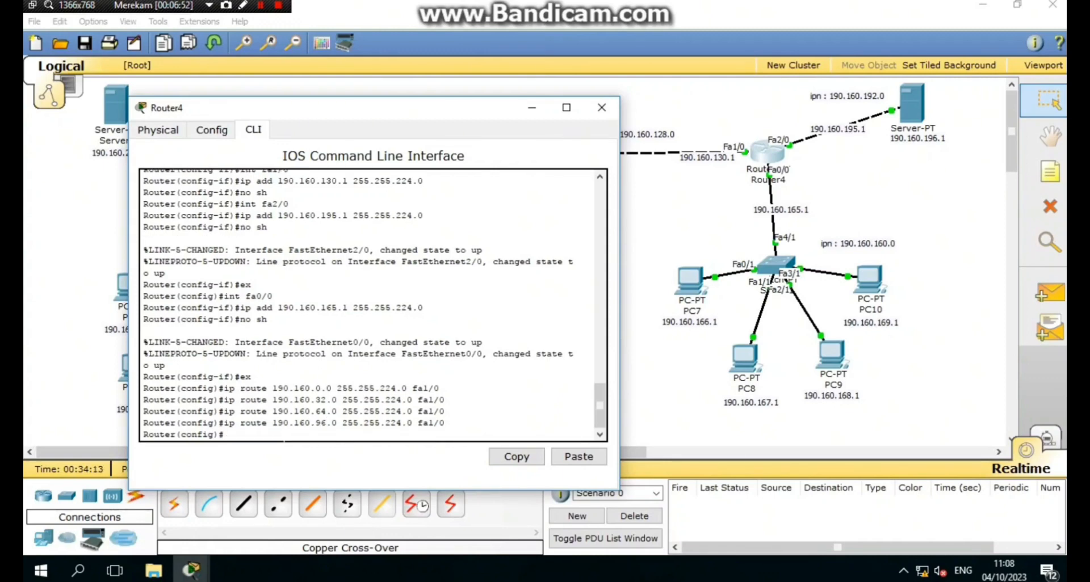
text(ex)
key(BackSpace)
key(BackSpace)
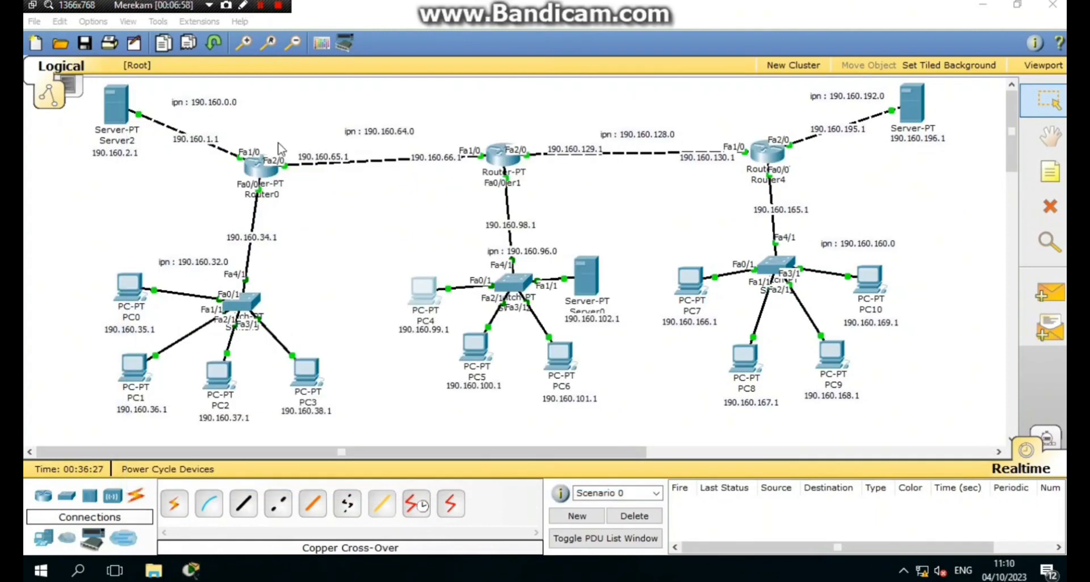
- Rename Router0 to lab-tkj with the hostname command
click(261, 166)
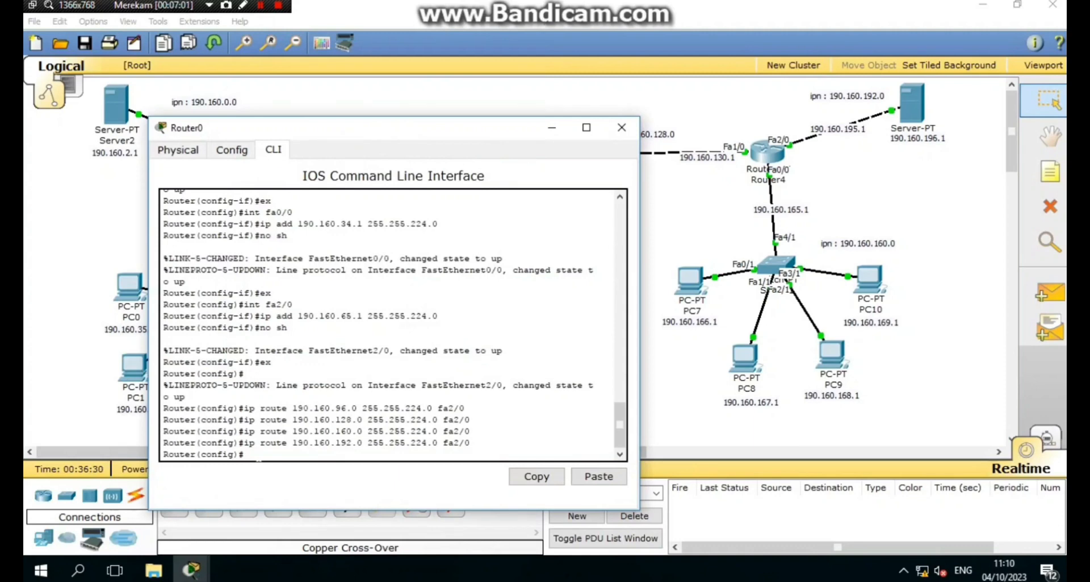
key(Return)
text(h)
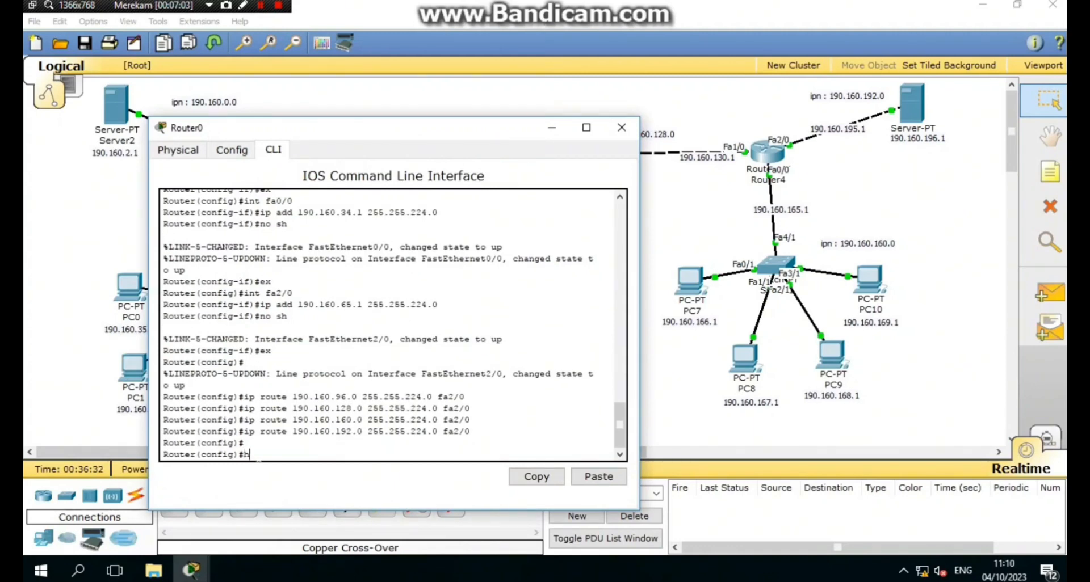
text(ostname lab-tkj)
key(Return)
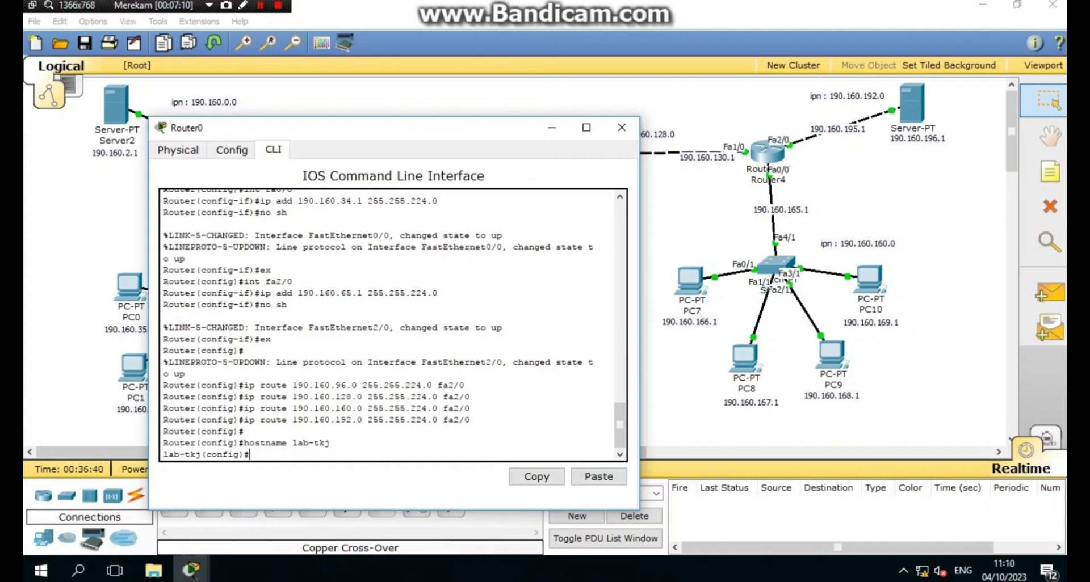
- Enter line console 0 configuration, fixing the misspelled 'lcgin'
text(lcgin console 0)
key(Return)
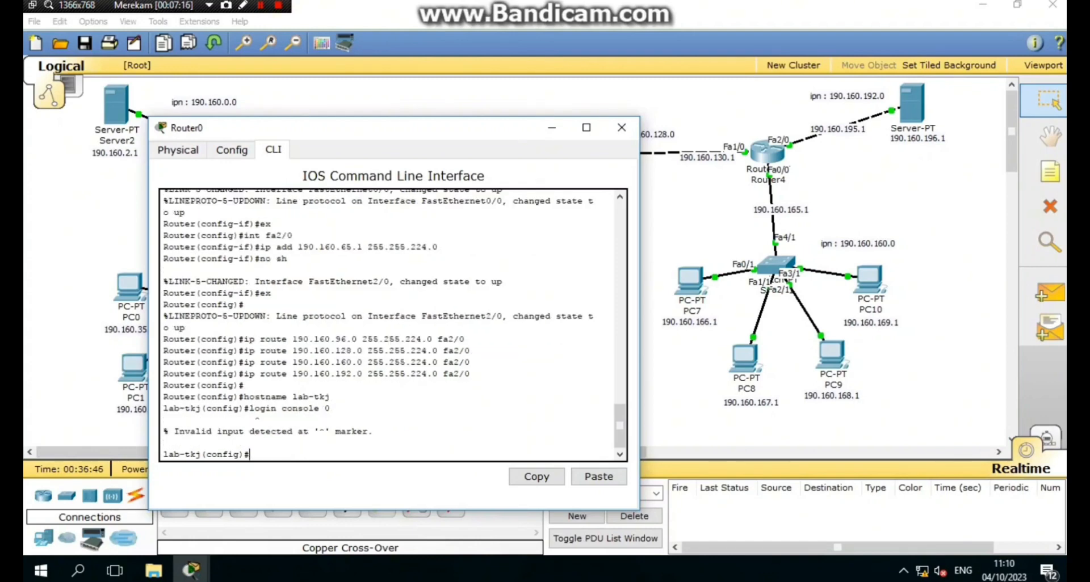
key(Up)
key(Left)
key(BackSpace)
key(BackSpace)
key(BackSpace)
key(BackSpace)
key(BackSpace)
text(line)
key(Return)
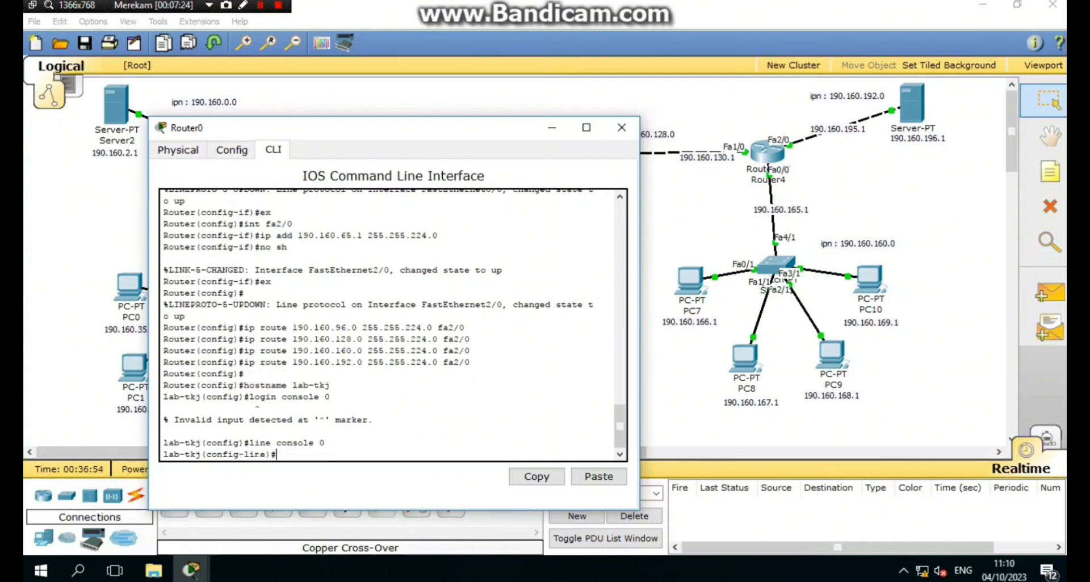
- Set the console password, require login, and exit the console line
text(password)
text( tkjl)
text(23)
key(Return)
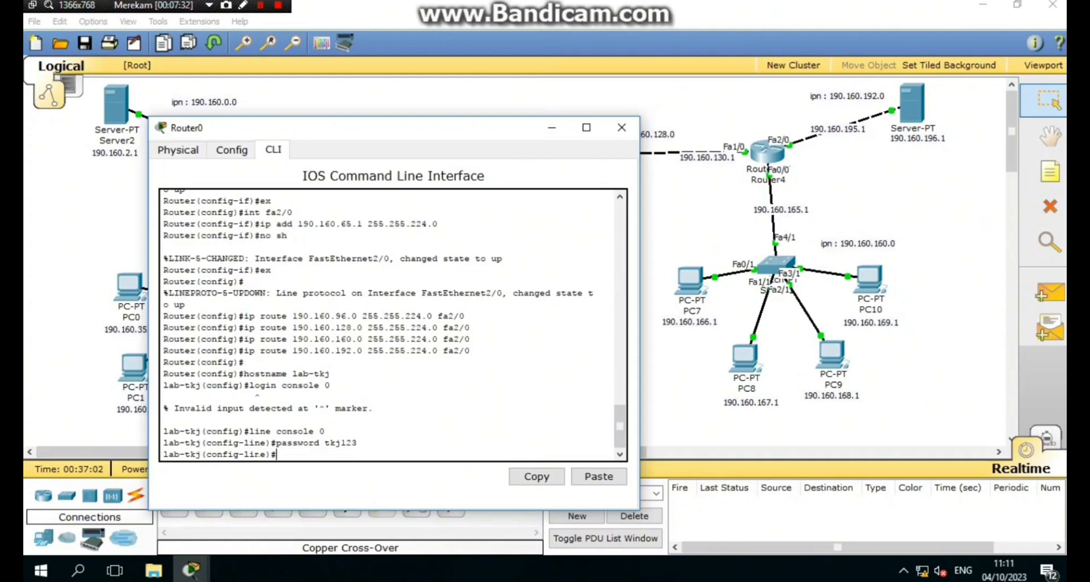
text(login)
key(Return)
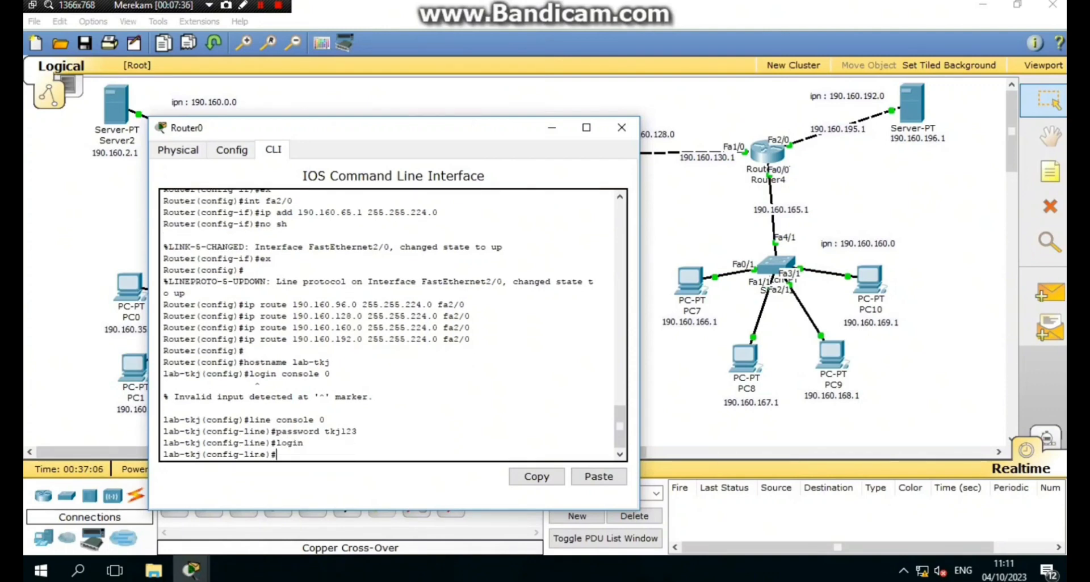
text(exit)
key(Return)
- Set lab-tkj's enable secret password
text(enab)
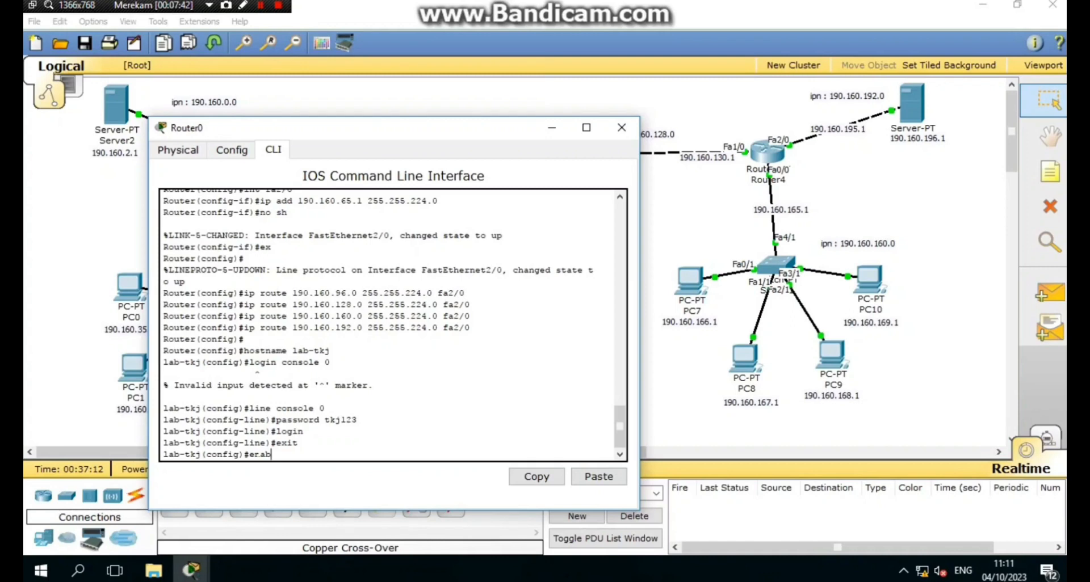
text(le secret t)
key(BackSpace)
text(j123)
key(Return)
- Turn on service password-encryption, correcting the typo first
text(se)
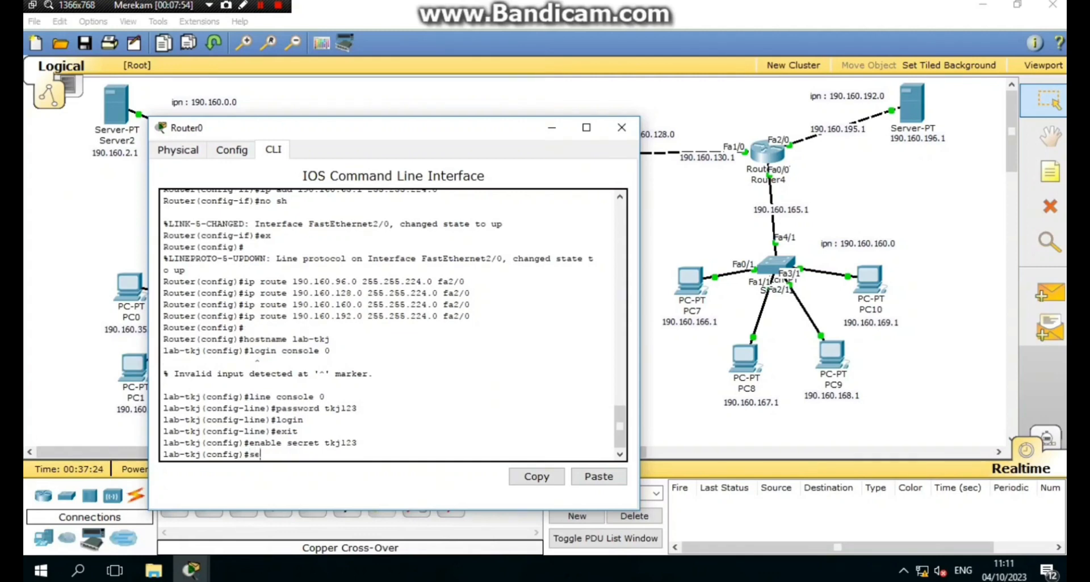
text(rvice password-enc)
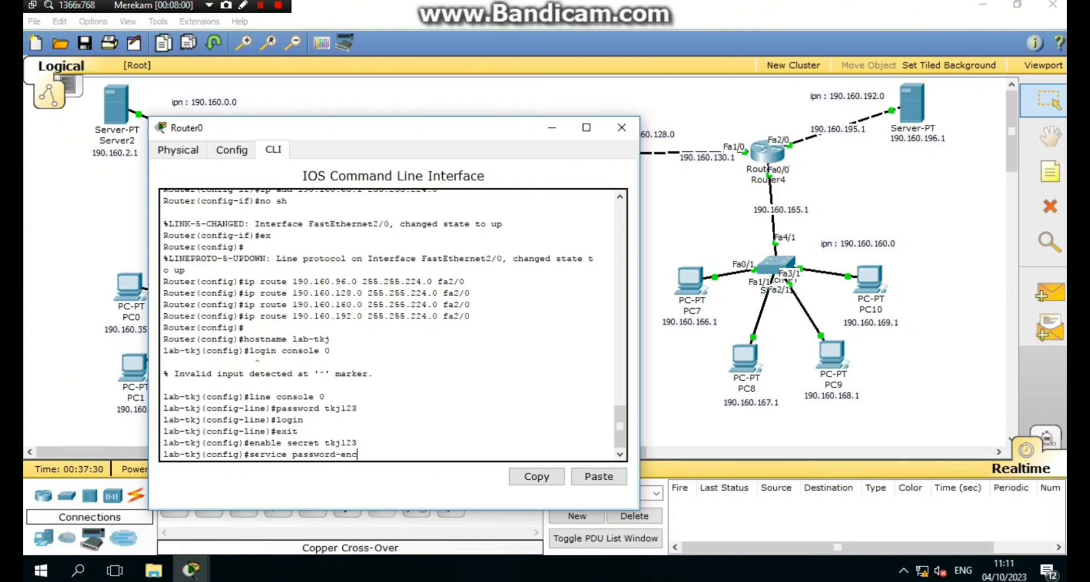
text(ryptuion)
key(Left)
key(Left)
key(BackSpace)
key(Return)
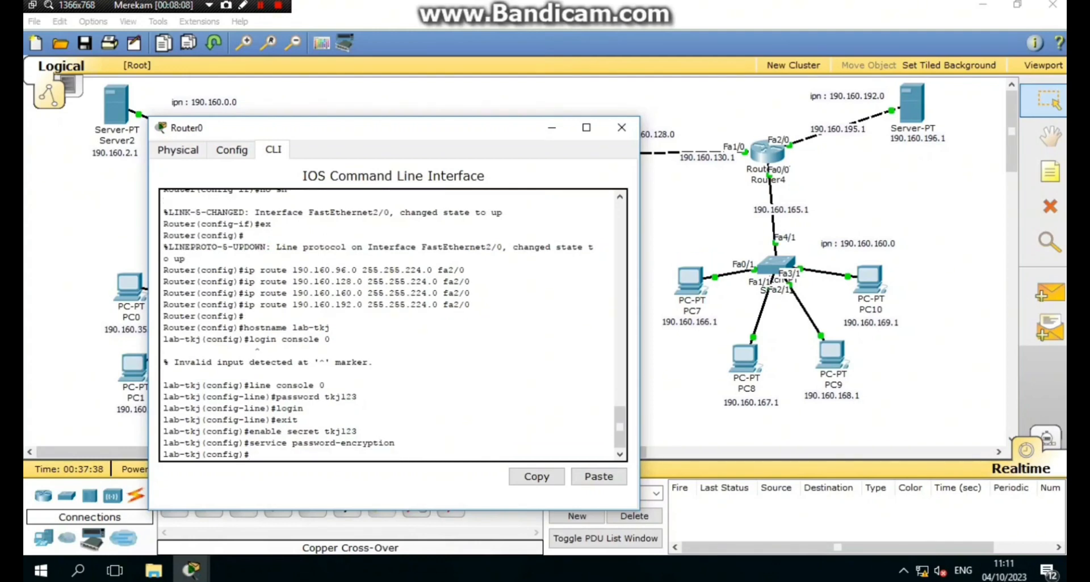
- Set the MOTD banner to 'jangan masuk' between # delimiters
text(banner motd ##)
key(Left)
text(jangan m)
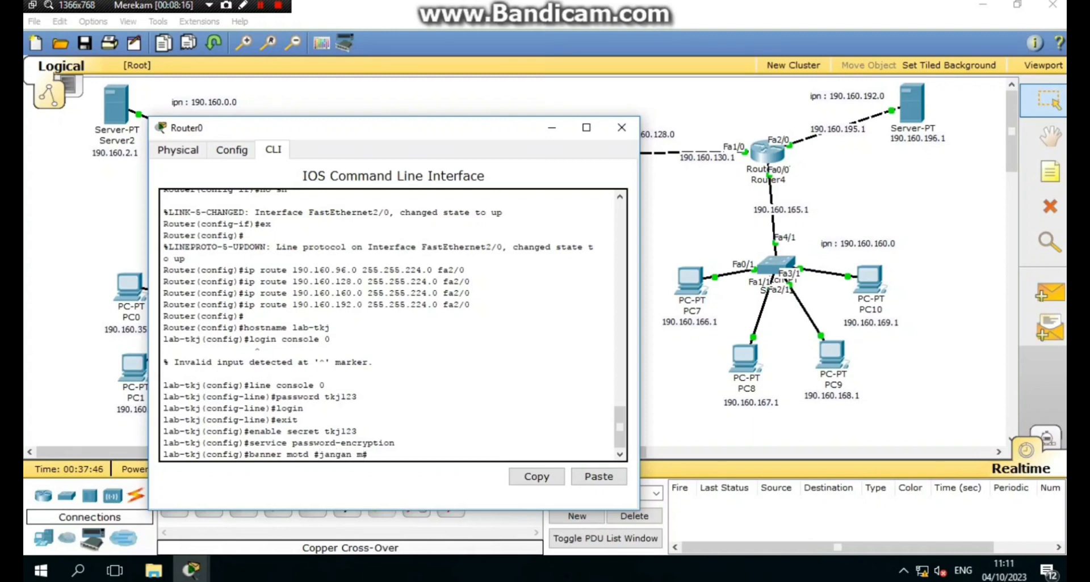
text(asuk)
key(Return)
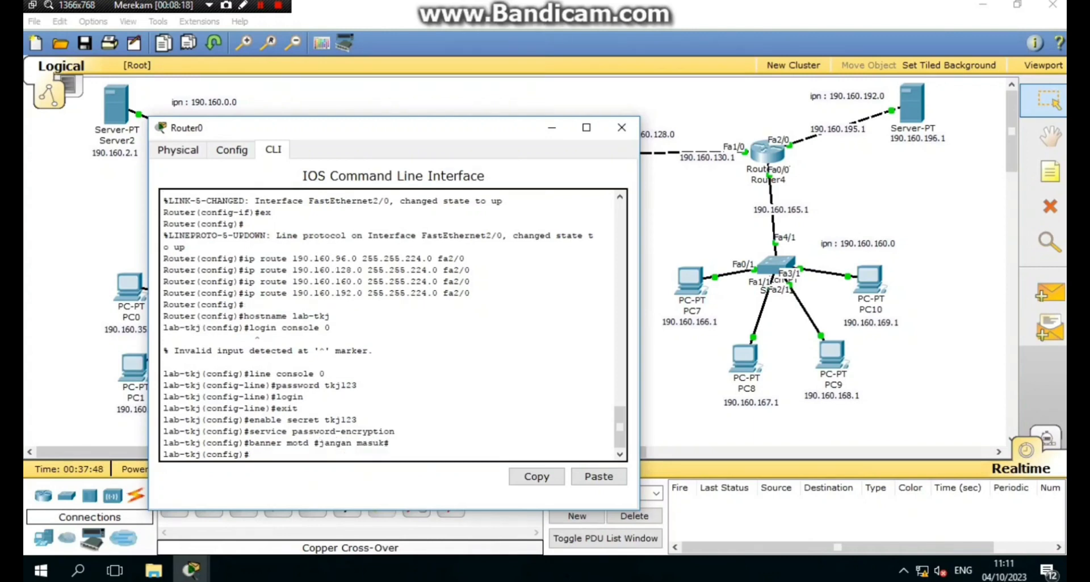
- Close Router0's window and rename Router1 to lab-tb
click(621, 132)
click(500, 160)
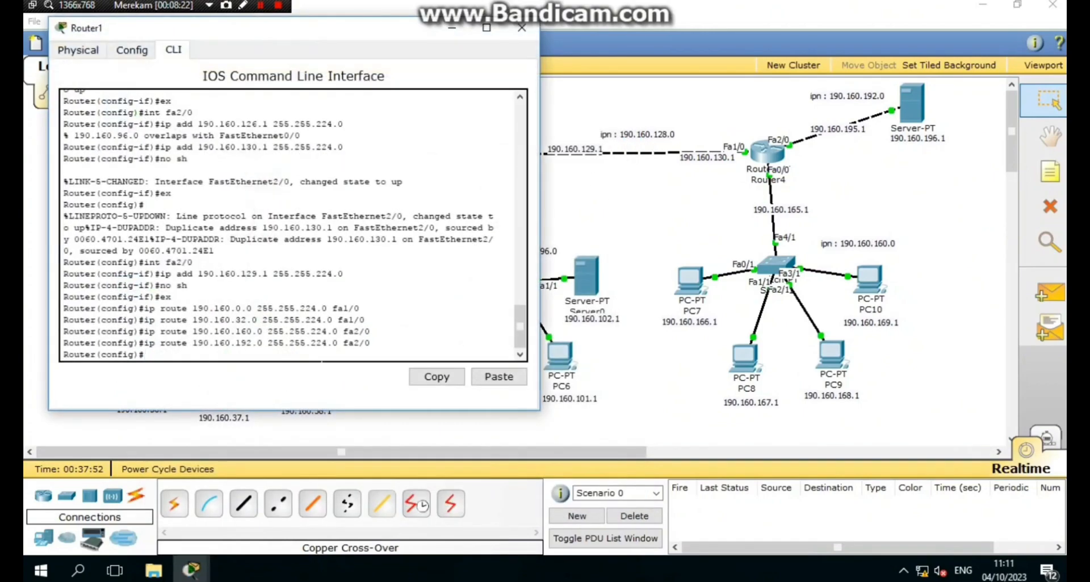
key(Return)
text(h)
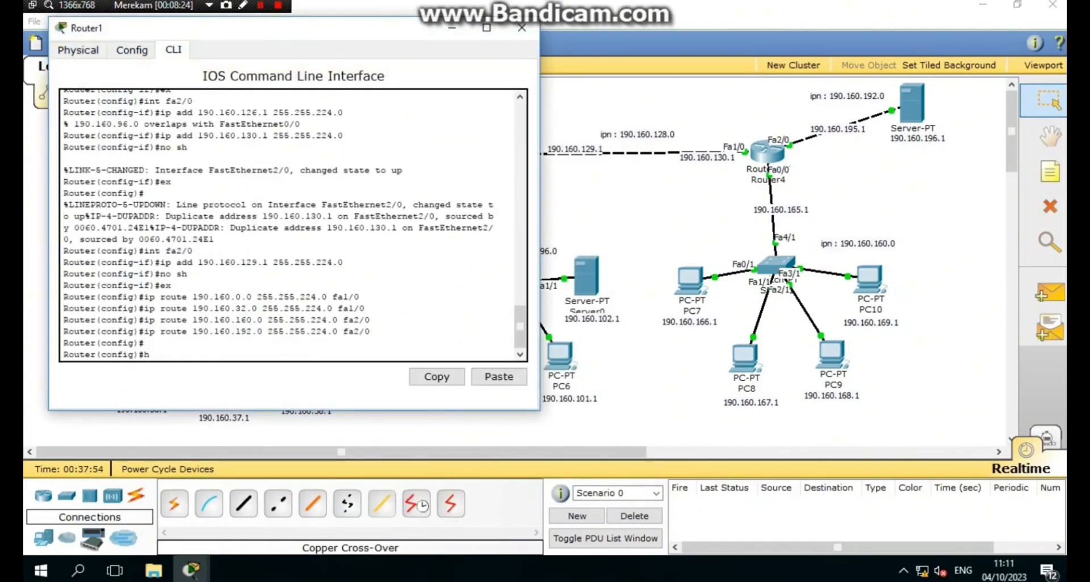
text(ostname)
text(w)
text(ki)
key(BackSpace)
key(BackSpace)
text(lab-tb)
key(Return)
- Give console line 0 a password with login required, then begin the enable secret command
text(lo)
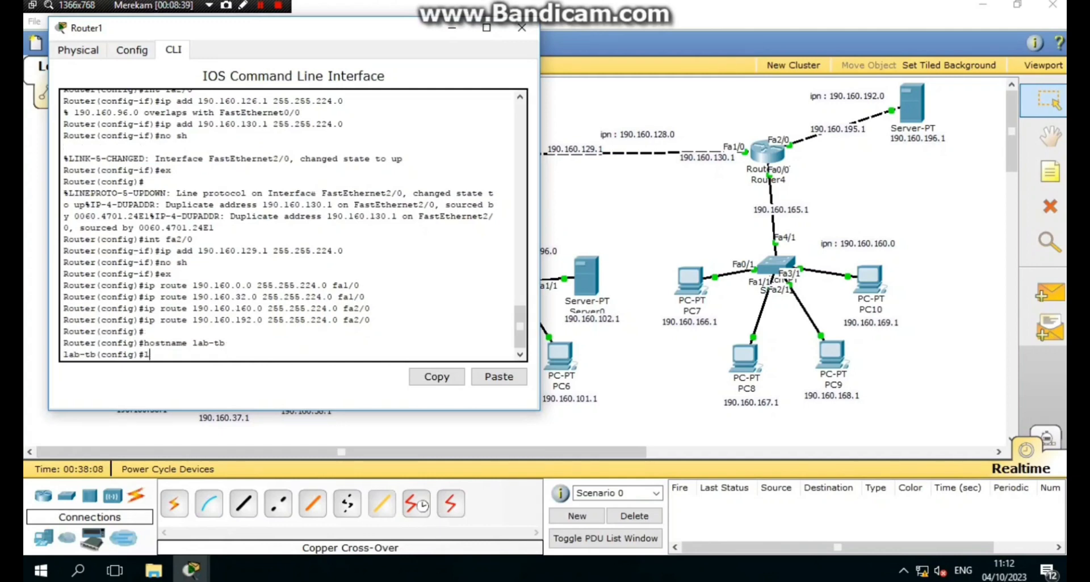
text(ine cionsole 0)
key(Return)
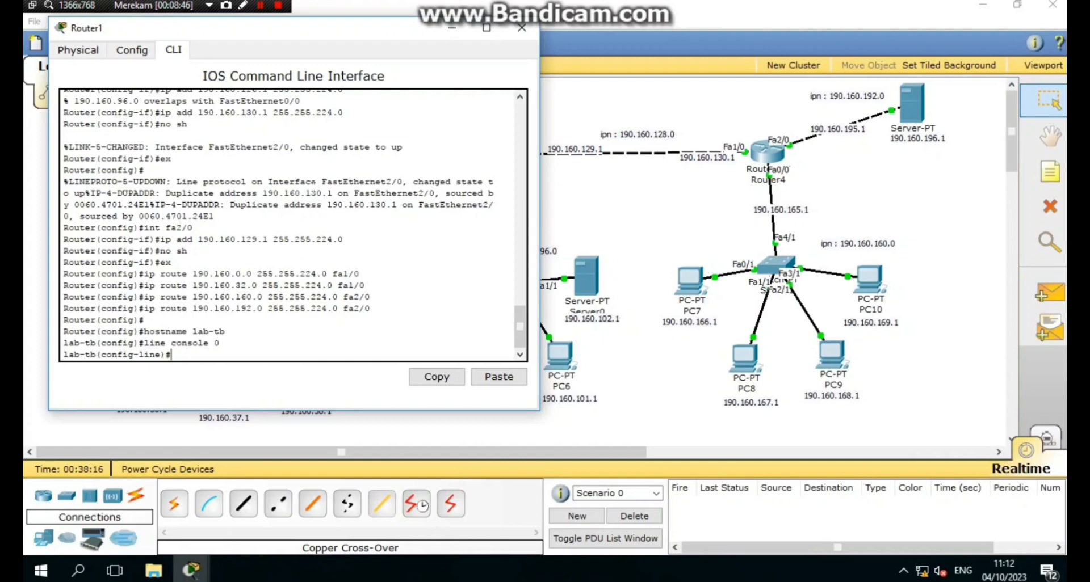
text(password tb123)
key(Return)
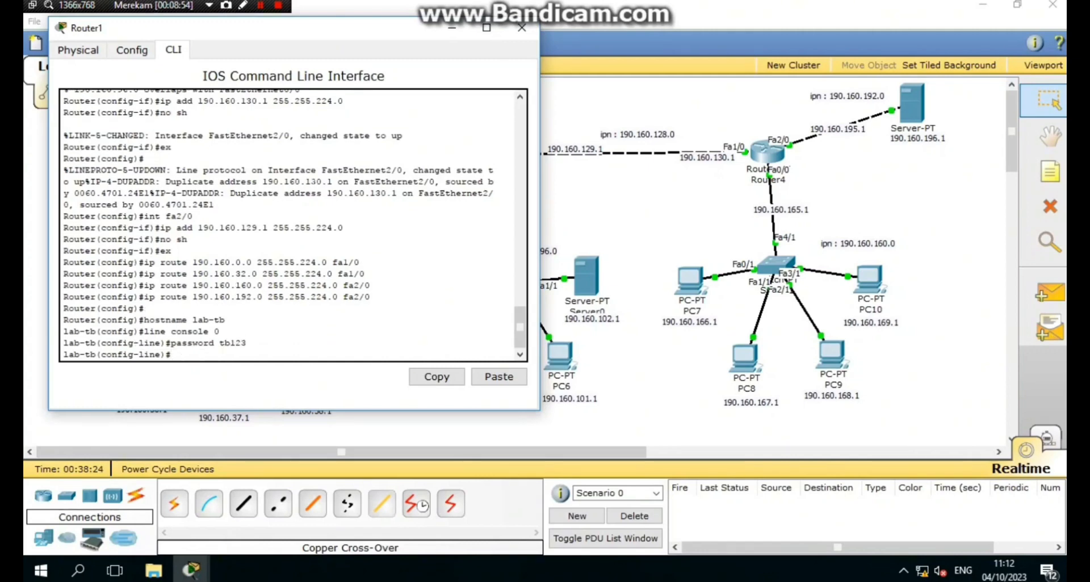
text(login)
key(Return)
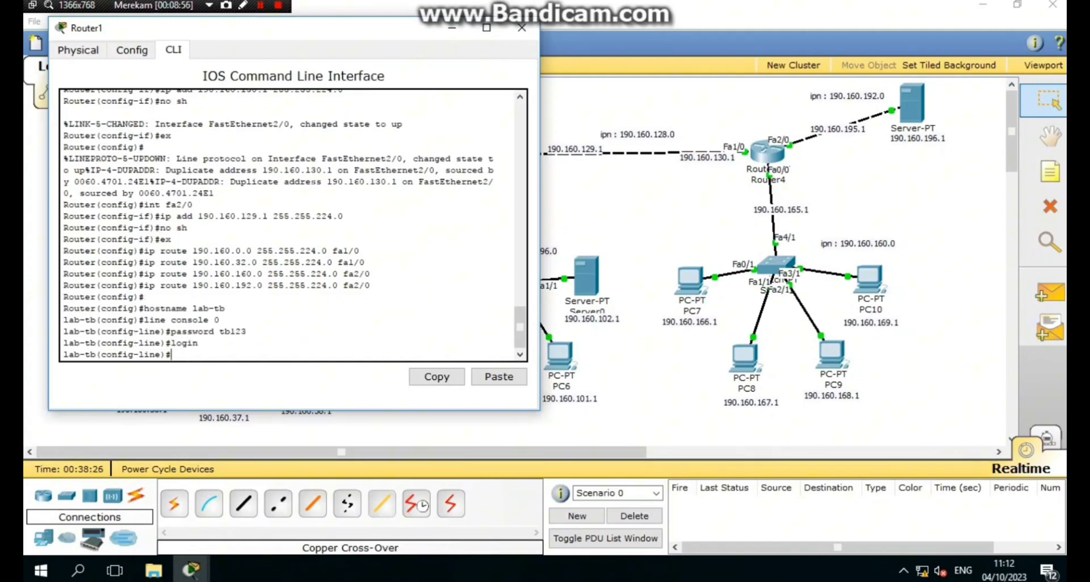
text(exit)
key(Return)
text(enabl)
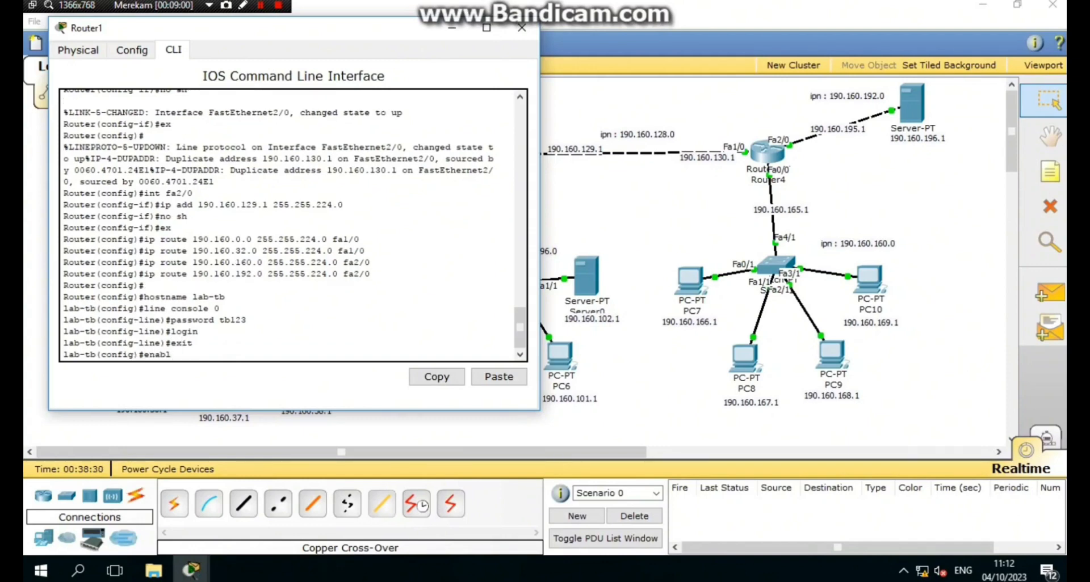
text(e secret tbl23)
- Apply lab-tb's enable secret and turn on service password-encryption
key(Return)
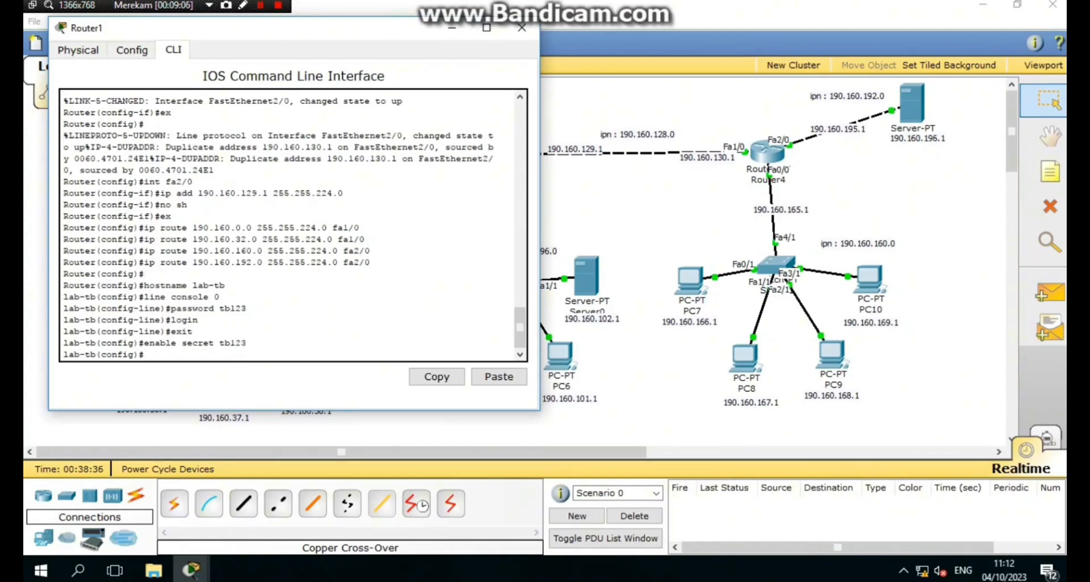
text(servic)
text(e )
text(n)
text(password)
text(-encr)
text(yption)
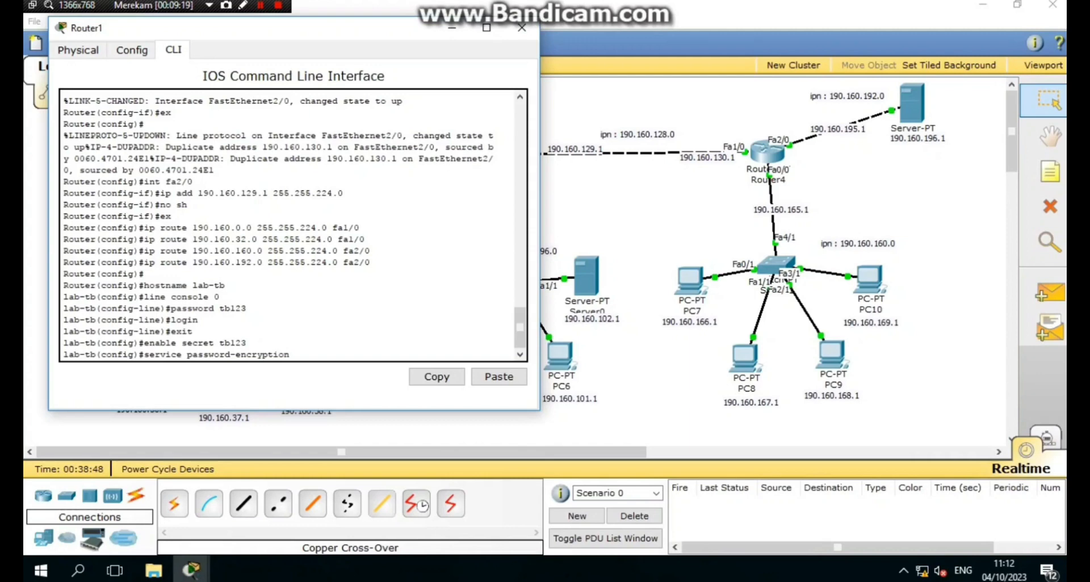
key(Return)
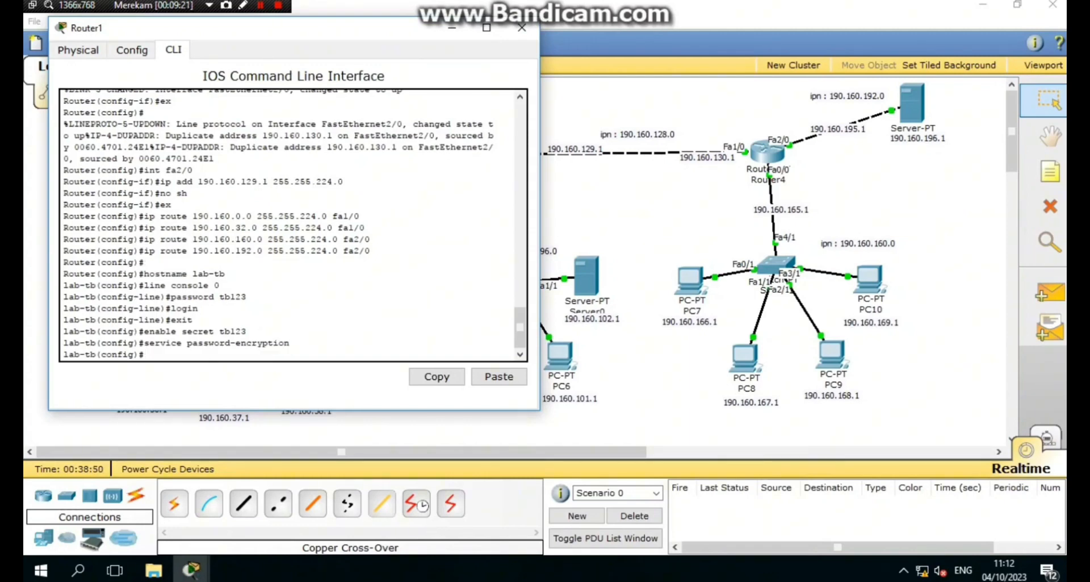
- Set lab-tb's MOTD banner to 'jangan masuk'
text(banner motd #jangan masuk#)
key(Return)
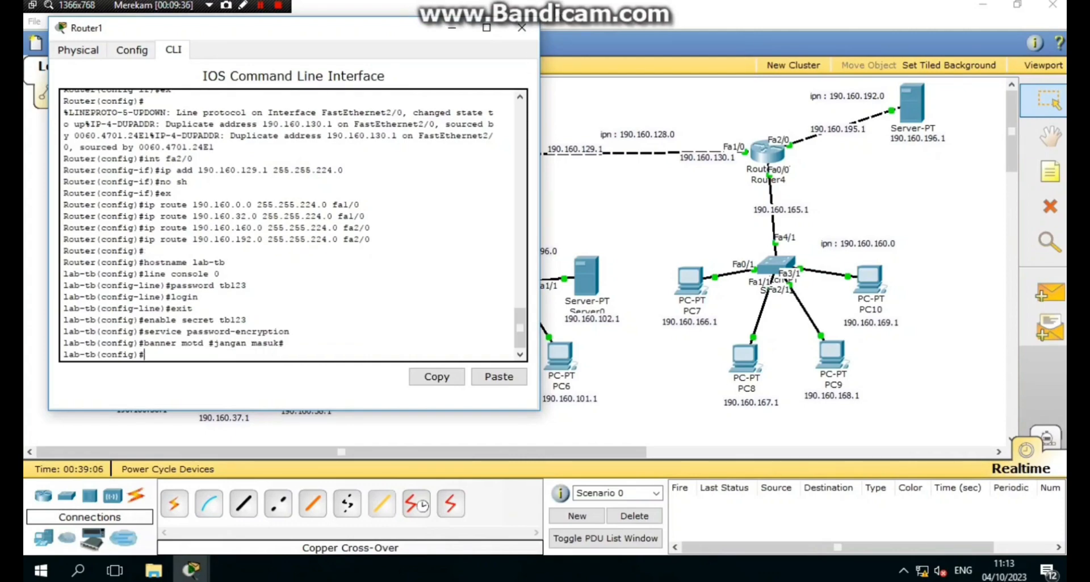
- Close Router1's command line and open Router4's CLI
click(522, 26)
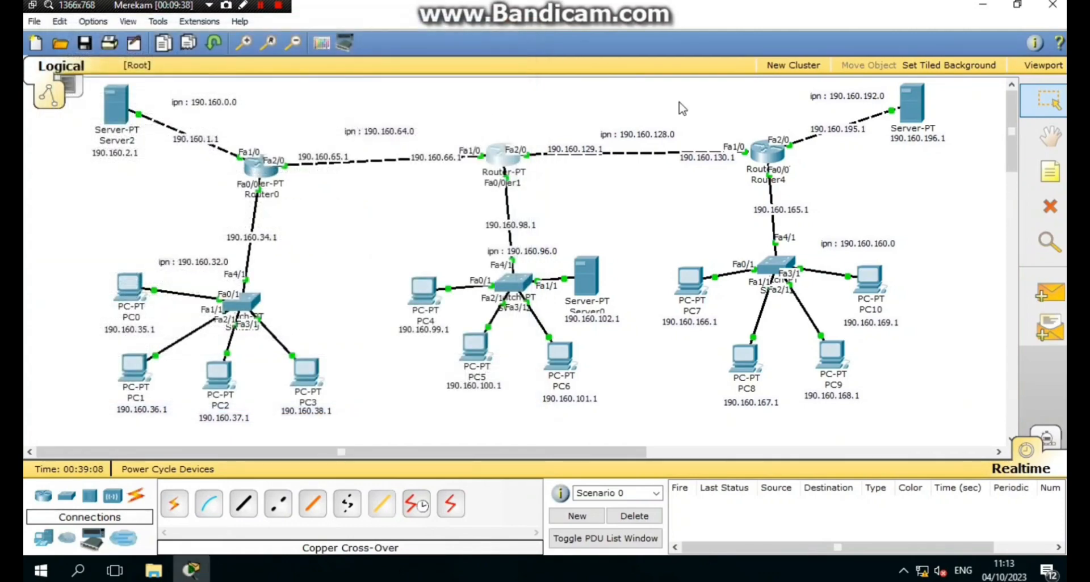
click(766, 152)
- Set Router4's hostname to lab-tsm
key(Return)
key(Return)
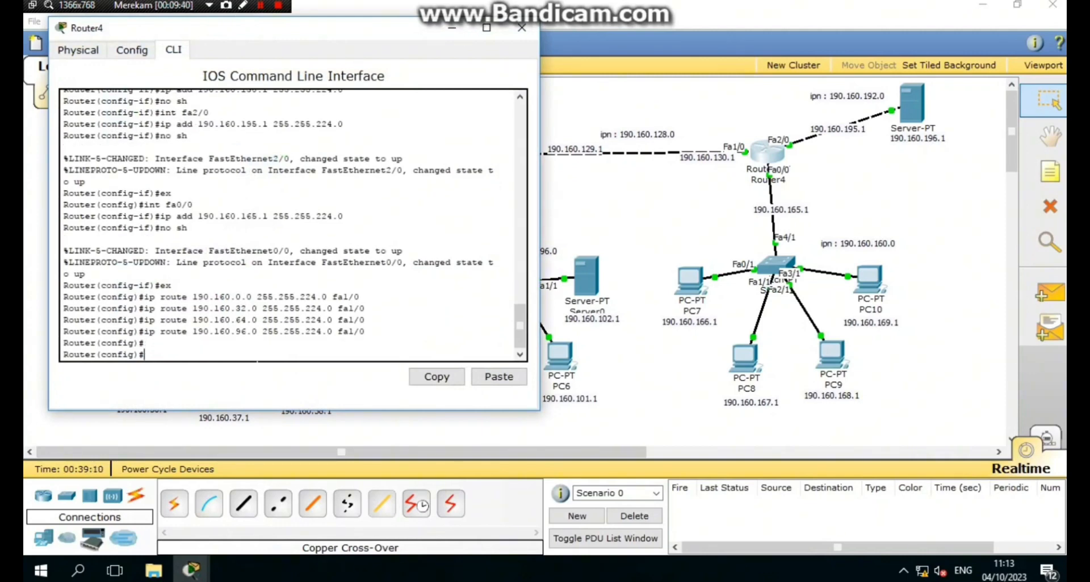
text(host)
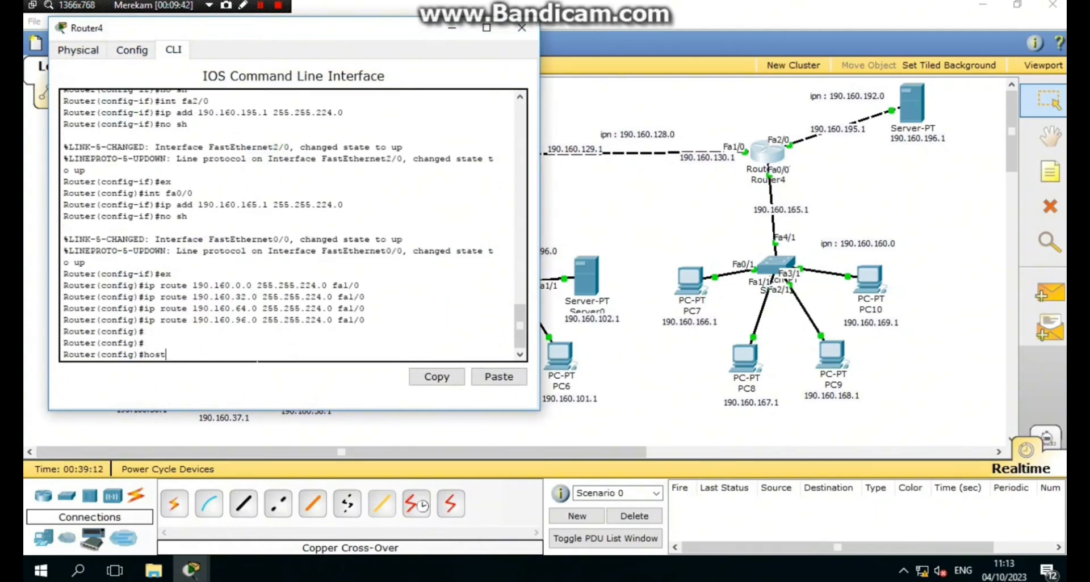
text(name lab-tsm)
key(Return)
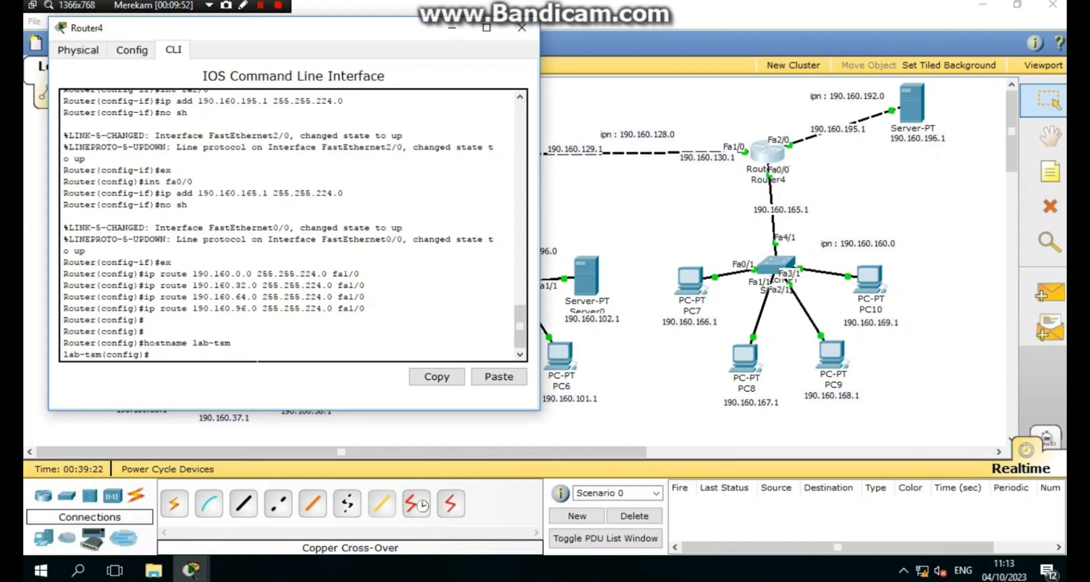
- Give console line 0 a password with login required, then begin the enable secret command
text(line console 0)
key(Return)
text(passwo)
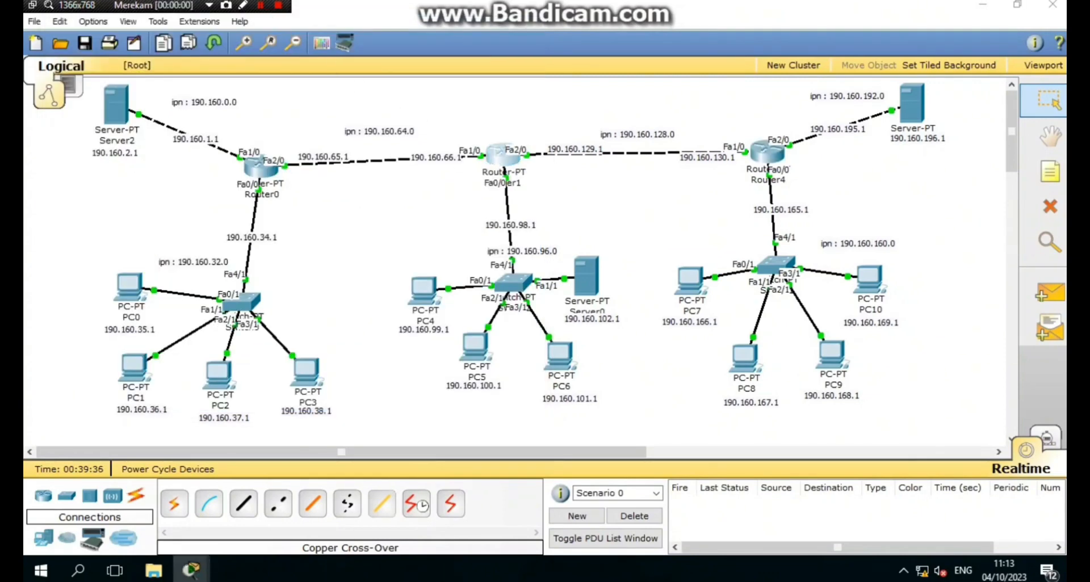
click(502, 153)
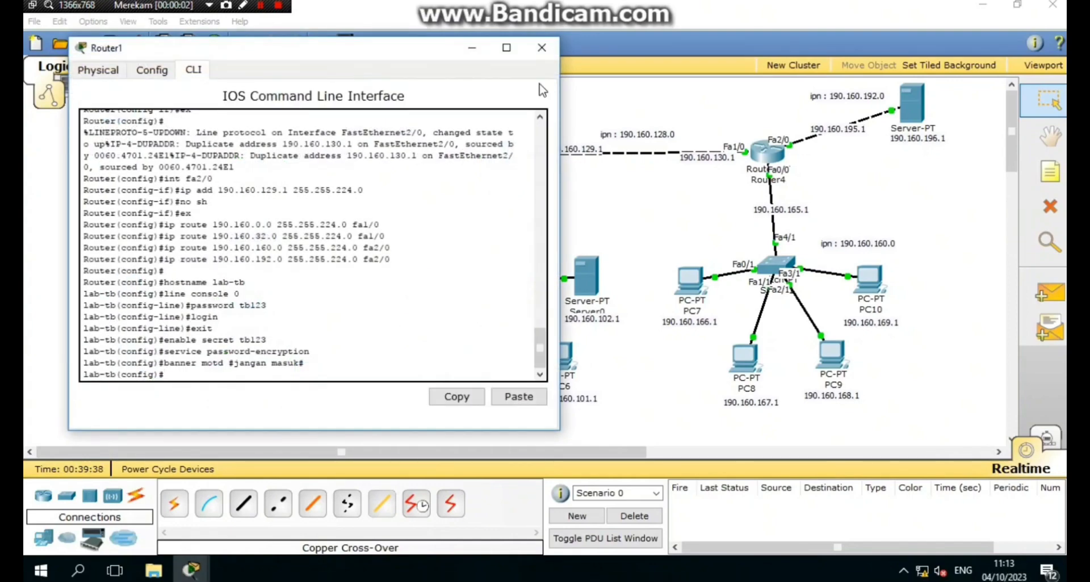
click(541, 48)
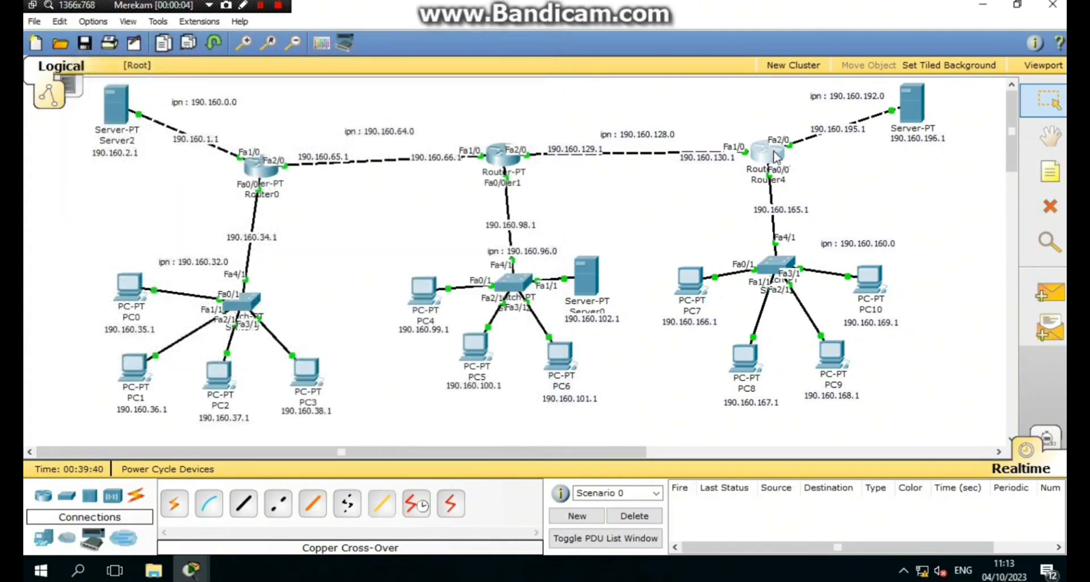
click(775, 156)
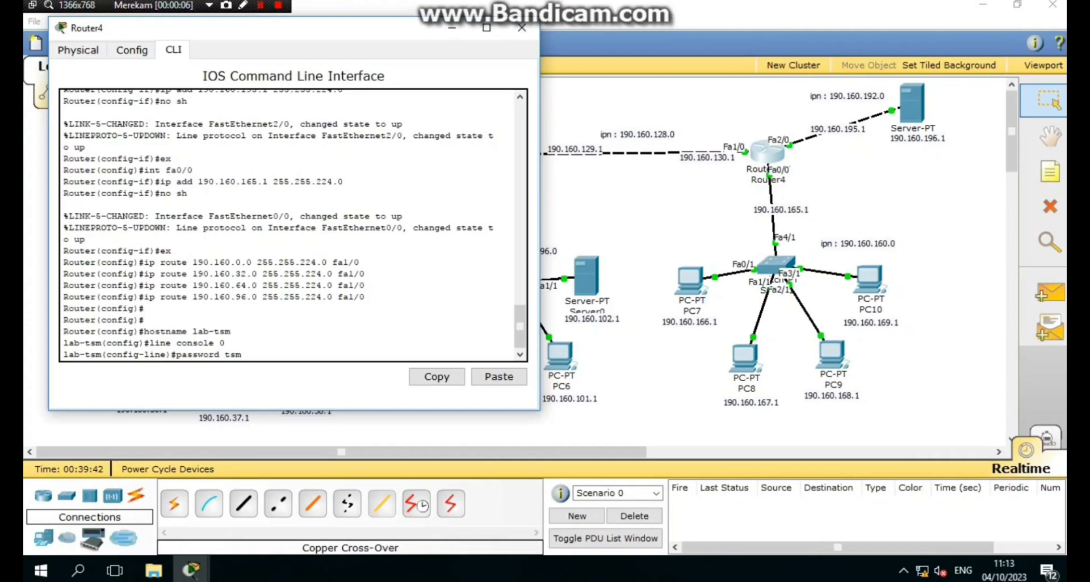
text(123)
key(Return)
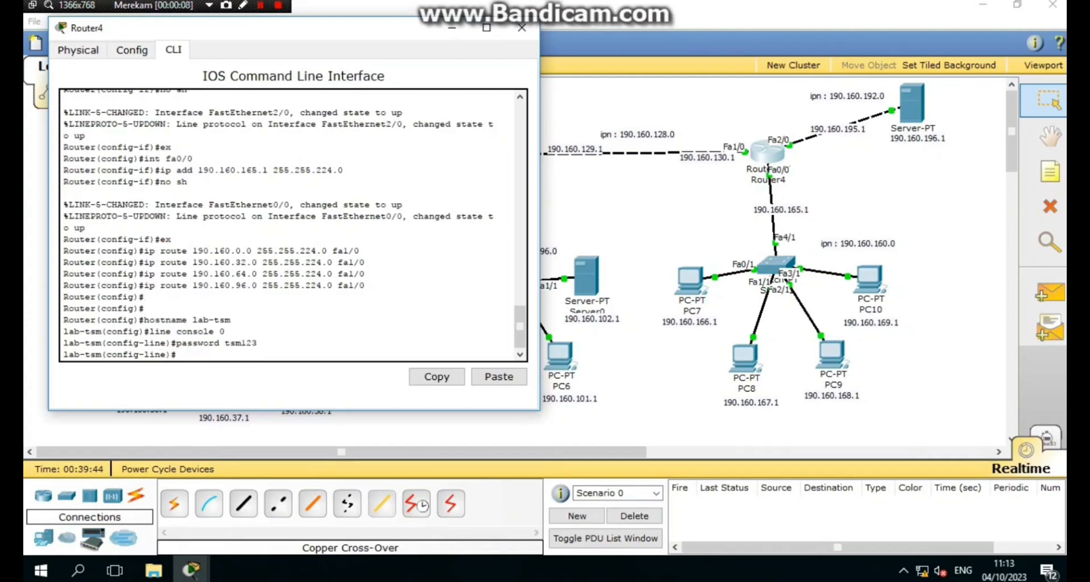
text(login)
key(Return)
text(e)
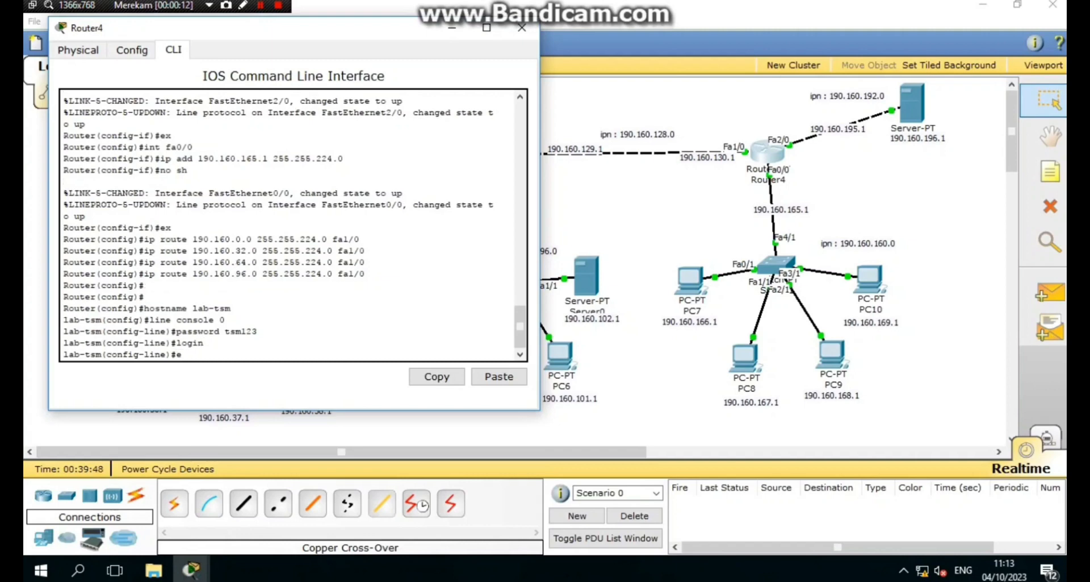
text(xit)
key(Return)
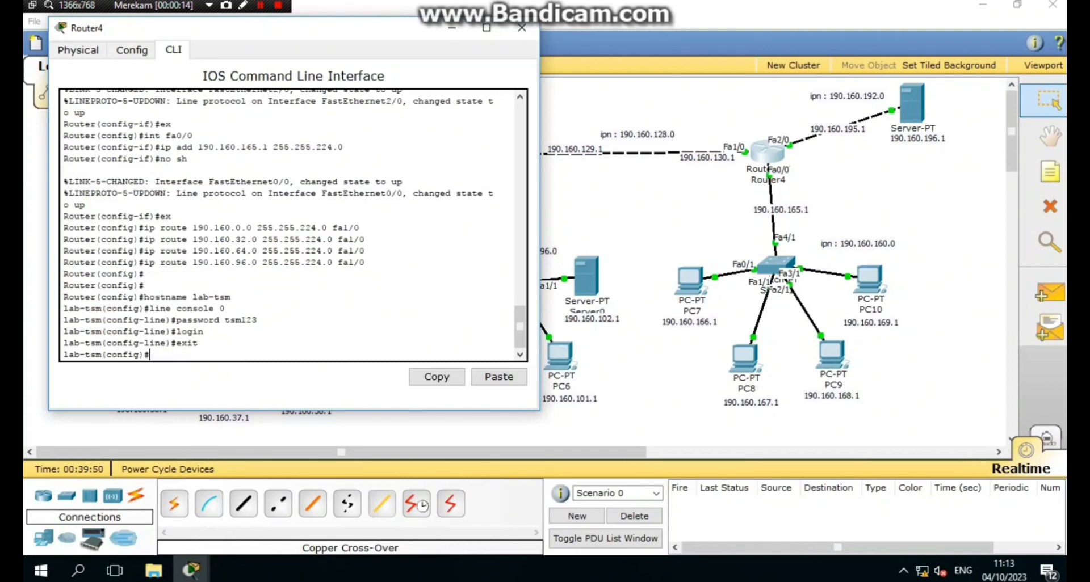
text(enabl)
text(e sec)
text(ret)
text( tb)
text(ml23)
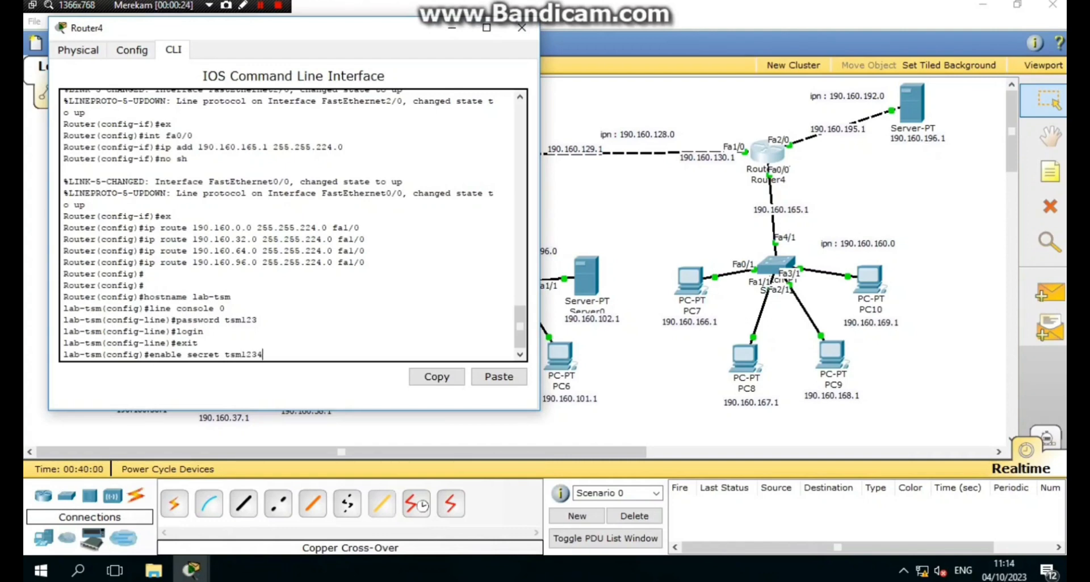
- Apply lab-tsm's enable secret and turn on service password-encryption
key(Return)
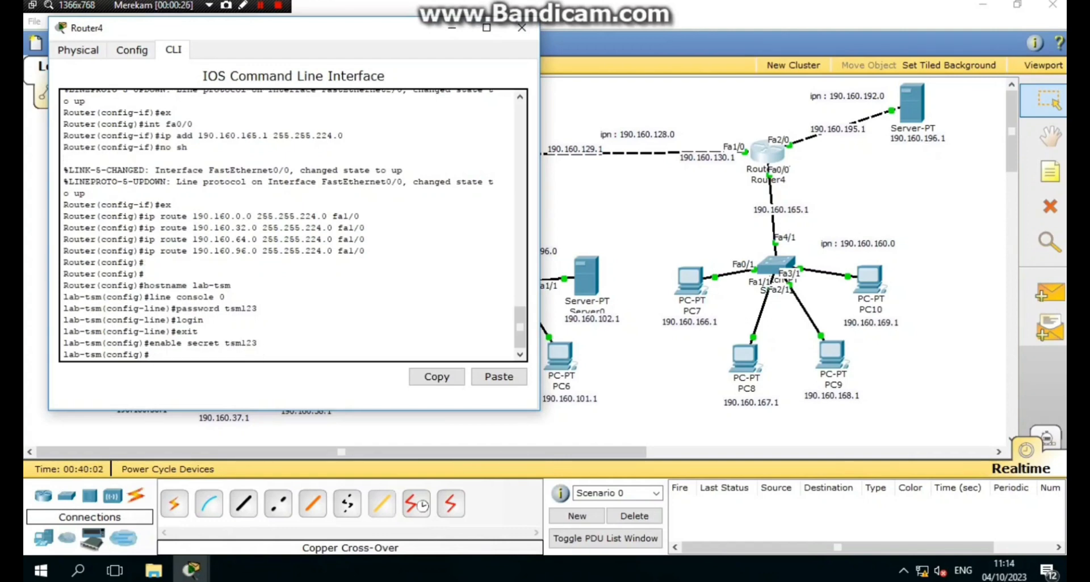
text(service password-encryp)
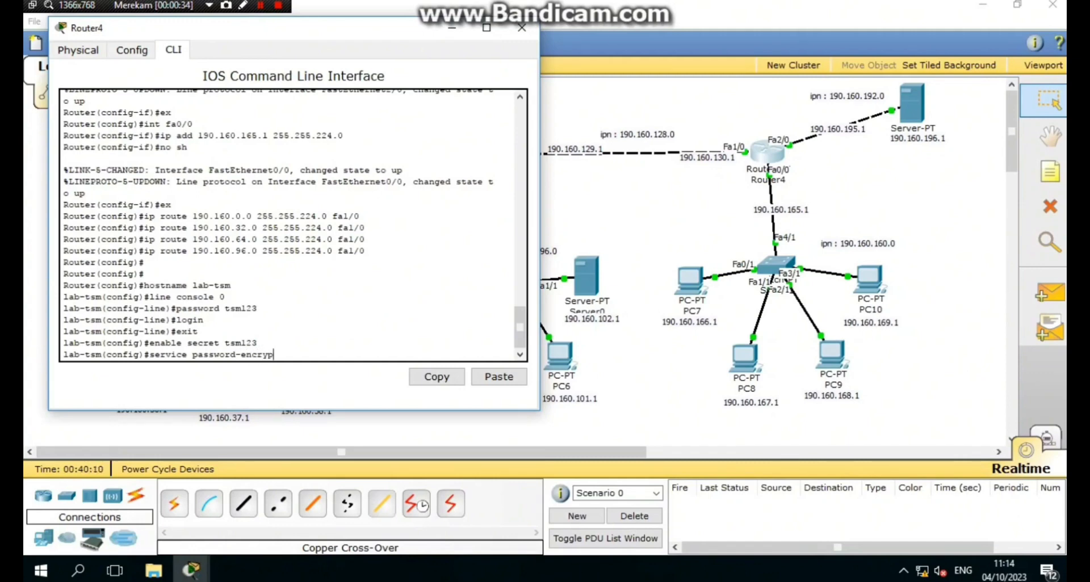
text(t)
key(BackSpace)
text(tion)
key(Return)
- Set lab-tsm's MOTD banner to 'jangan masuk' and close its command line
text(banner)
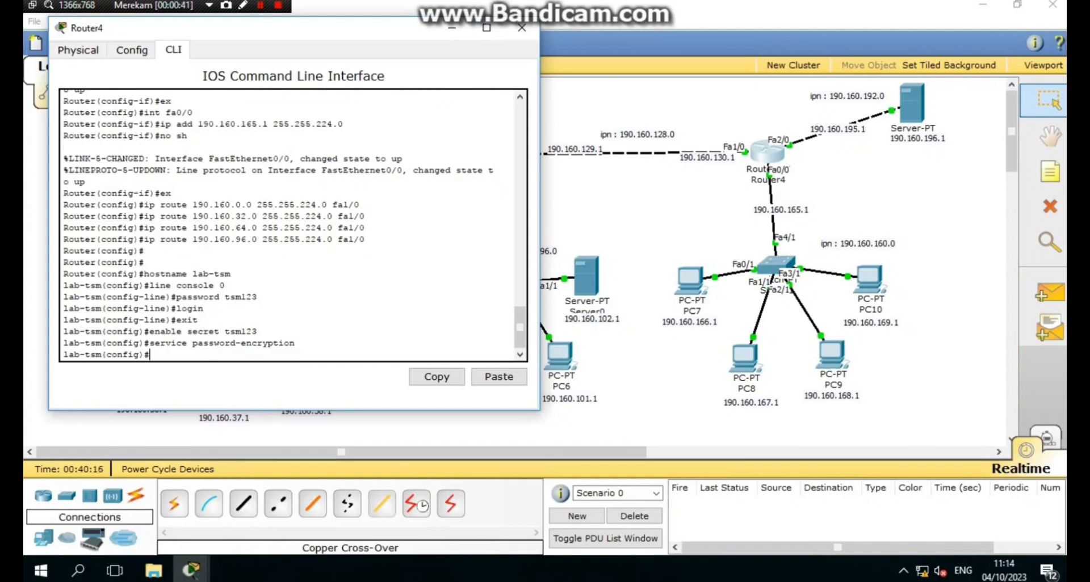
text( motd ##)
key(Left)
text(jangan mas)
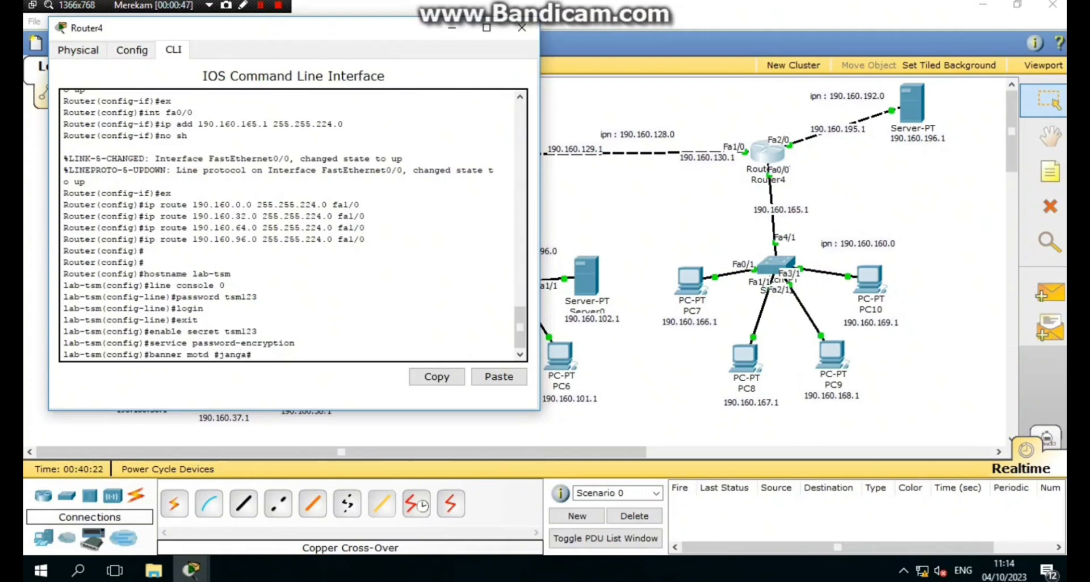
text(uk)
key(Return)
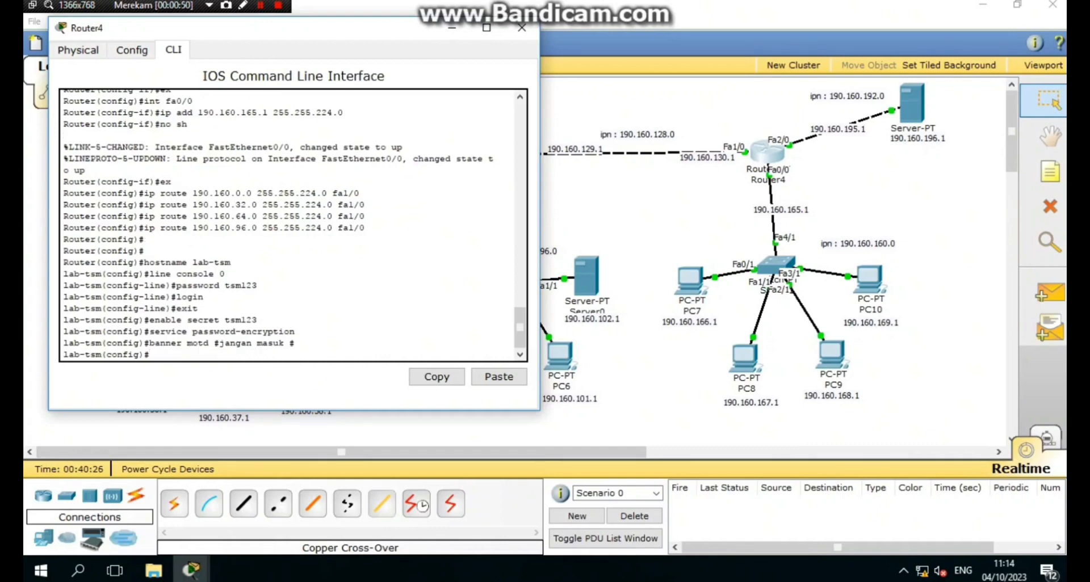
key(Return)
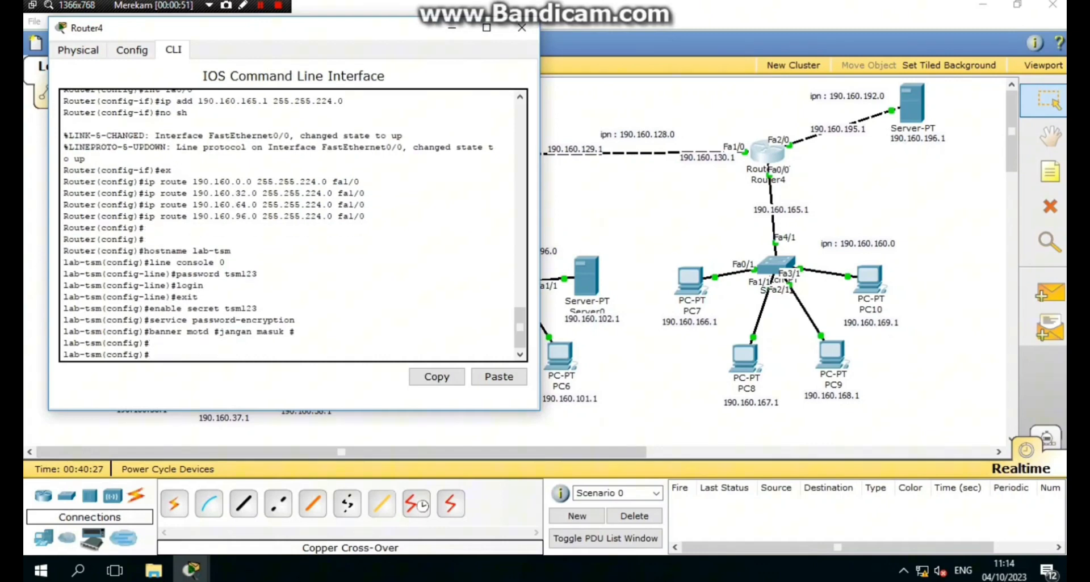
click(527, 27)
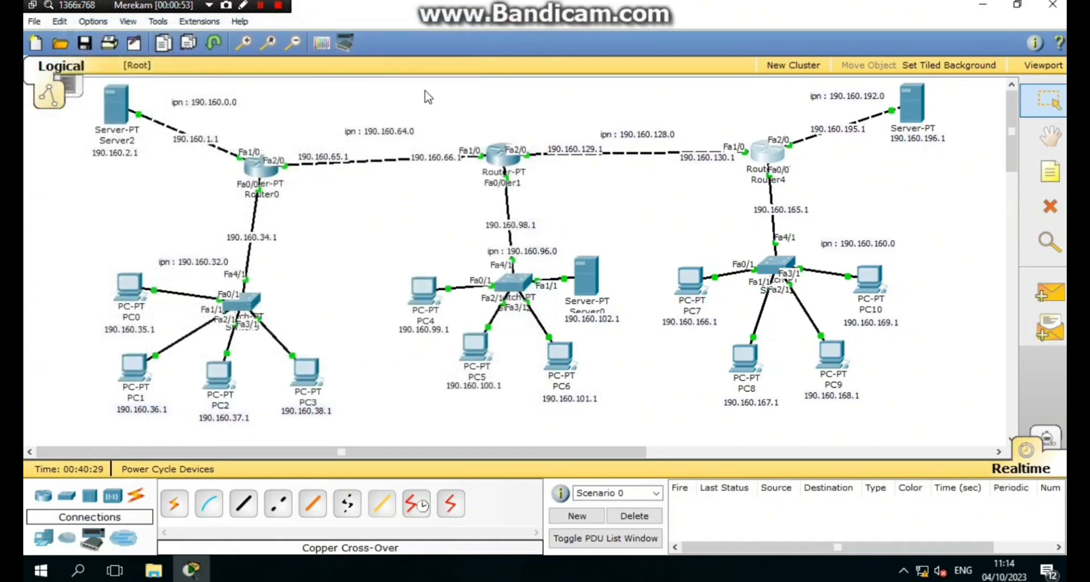
- Open Router0's CLI and exit configuration mode
click(274, 169)
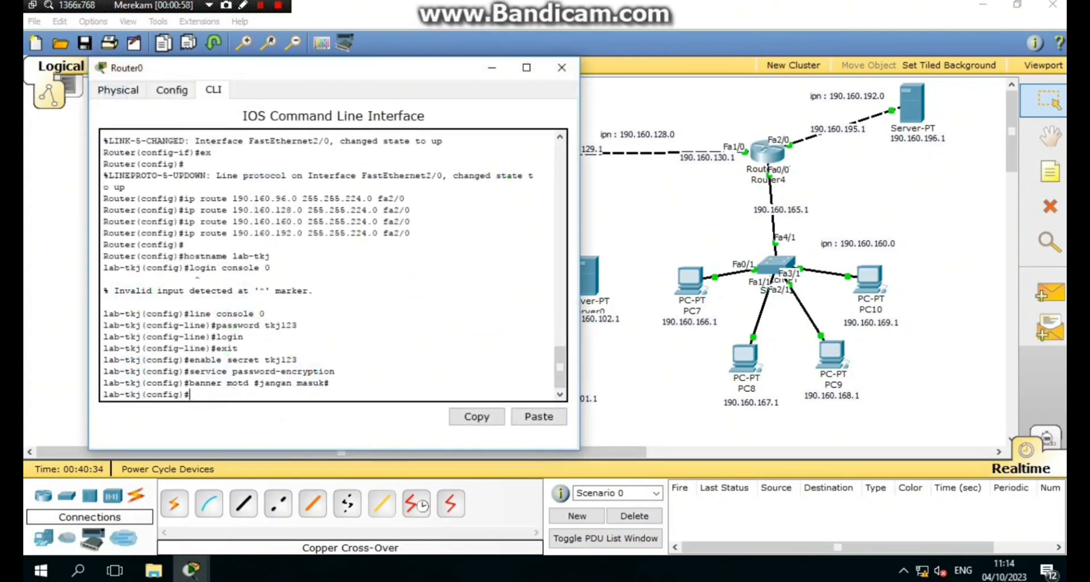
key(Return)
text(ex)
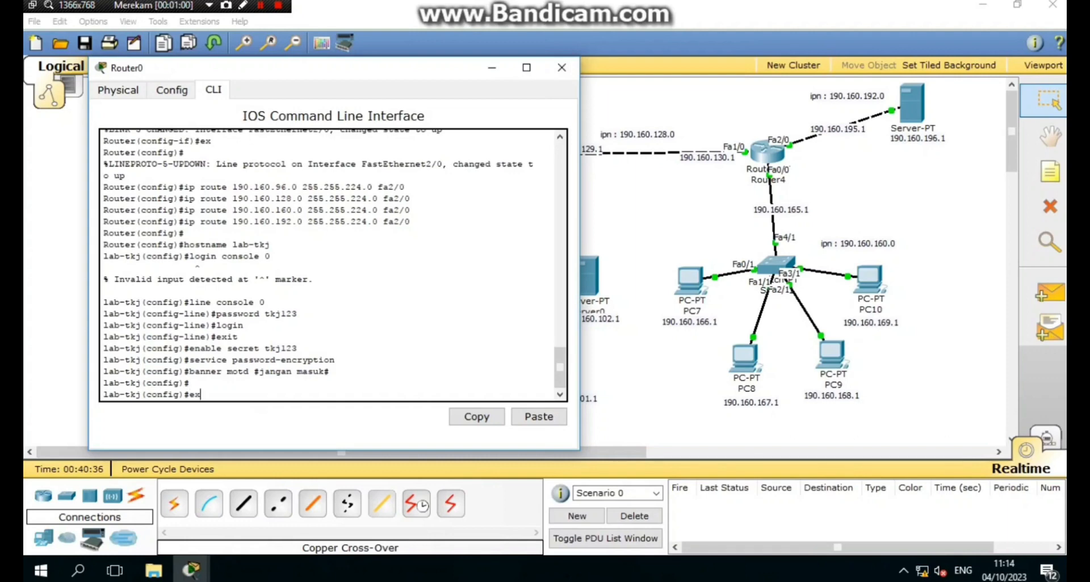
key(Return)
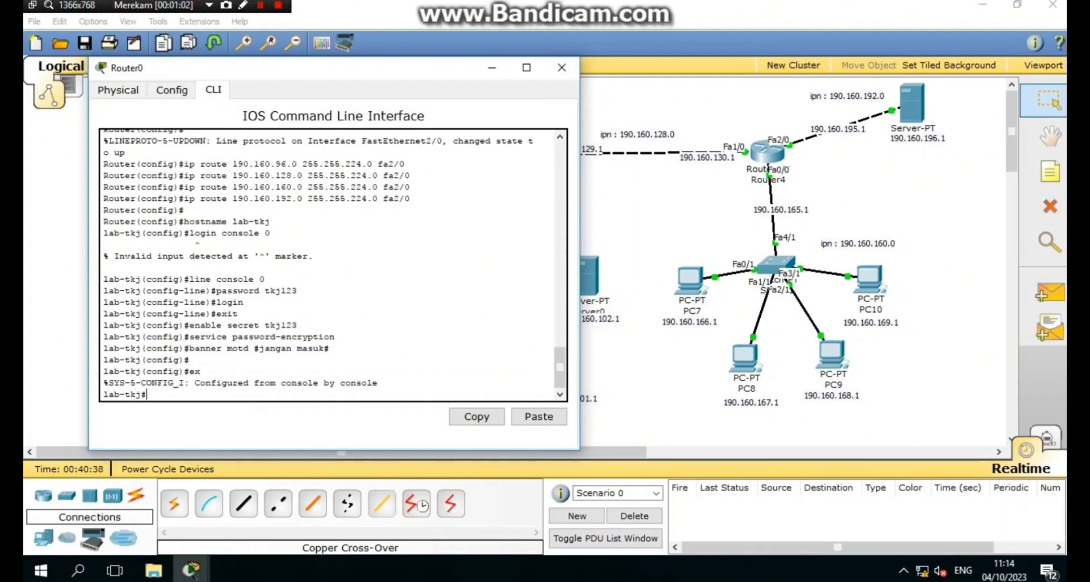
- Run copy running-config tftp and begin entering the TFTP server address 190
text(copy running-tftp)
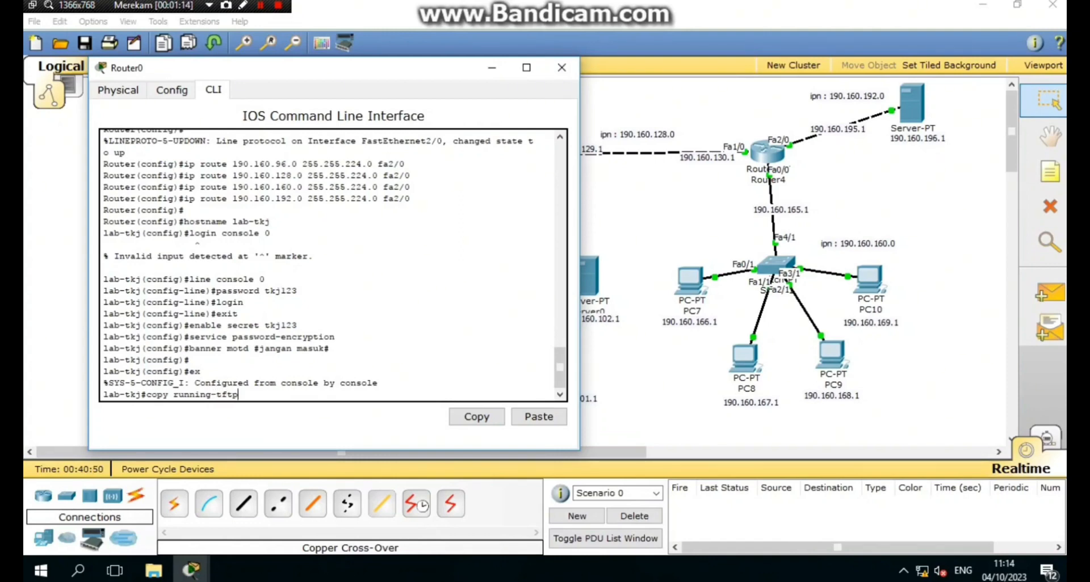
key(BackSpace)
key(BackSpace)
key(BackSpace)
text(nfig tftp)
key(Return)
text(1)
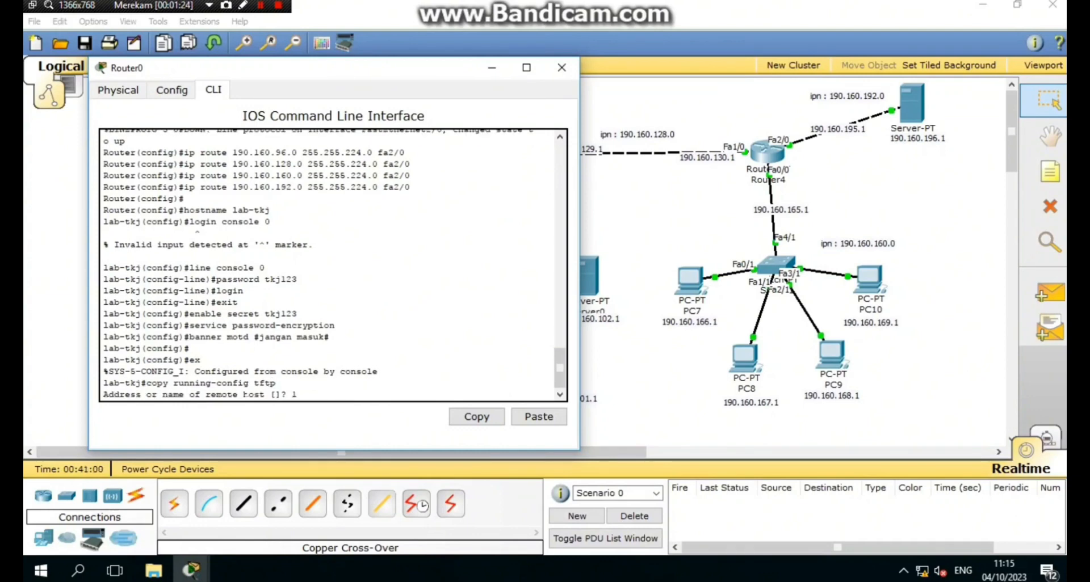
text(90.)
drag(262, 74, 532, 35)
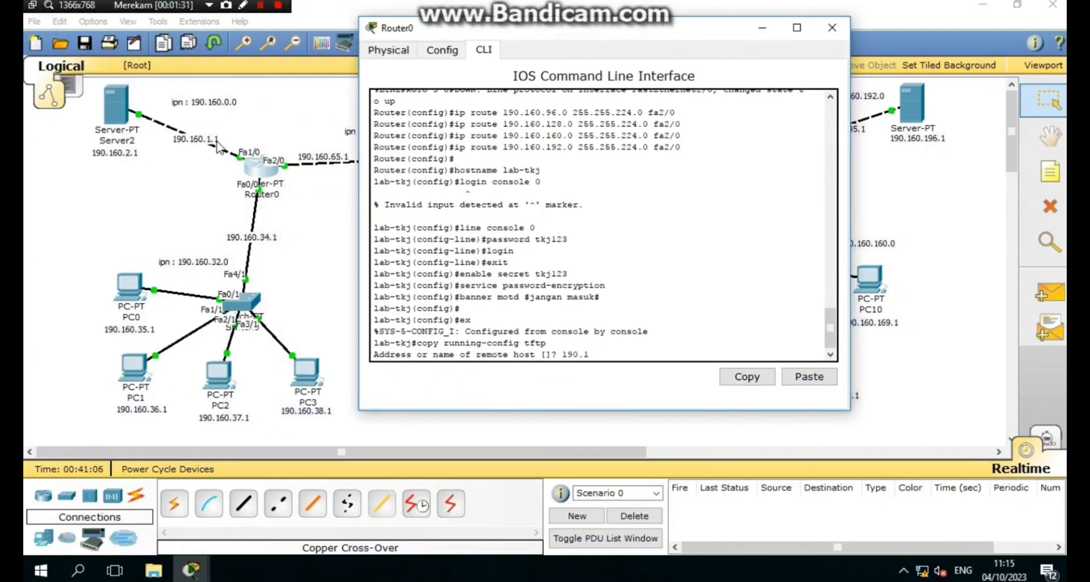
- Back up Router0's config as tkjbackup to TFTP server 190.160.2.1
text(.160.2.1)
key(Return)
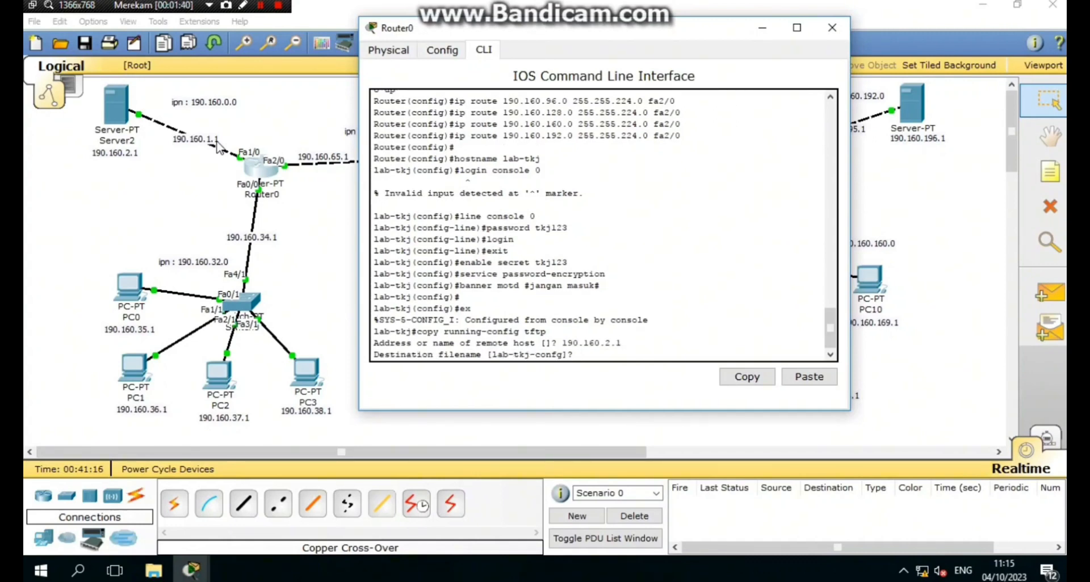
text(tkjbackup)
key(Return)
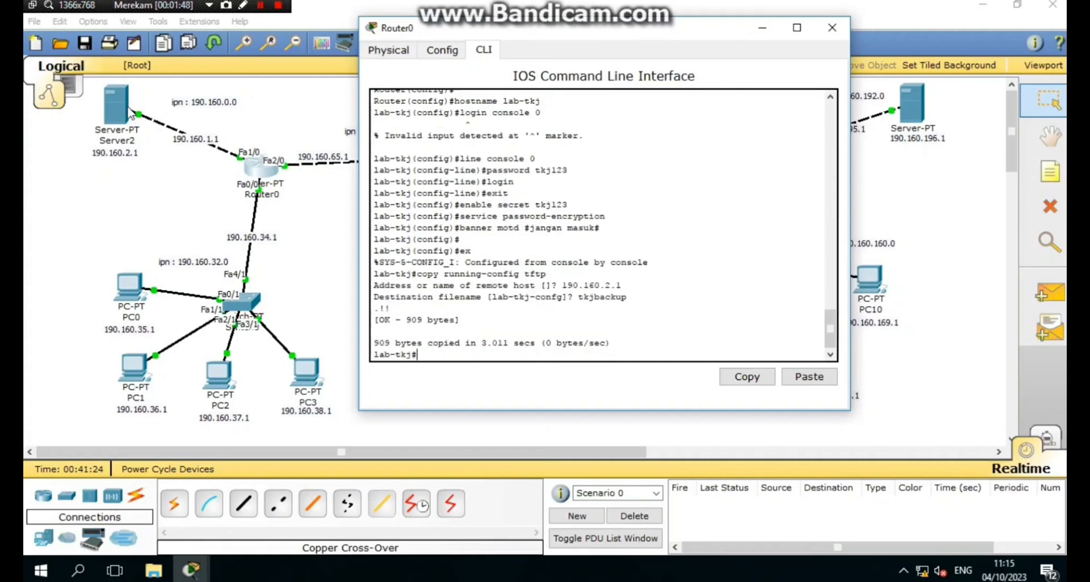
- Save Router0's configuration with wr mem and close its window
text(wr eme)
text(mem)
key(Return)
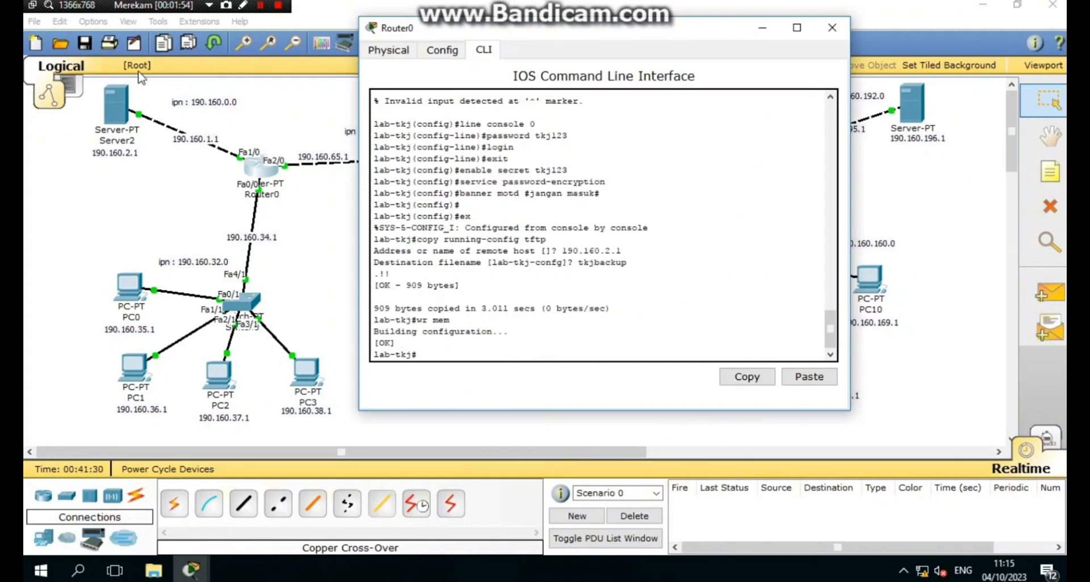
click(824, 33)
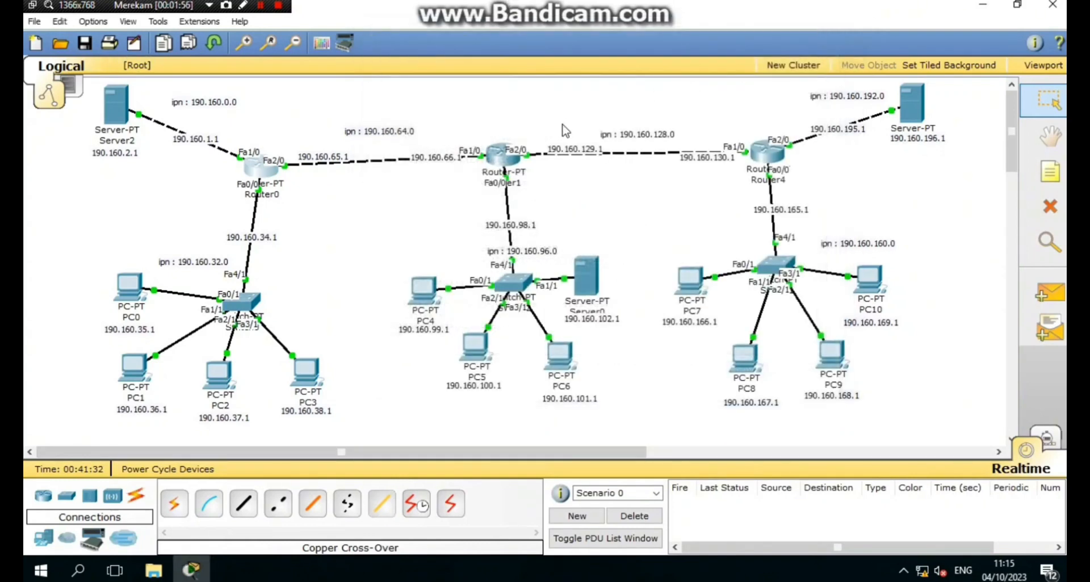
- Open Router1's CLI and exit configuration mode
click(501, 153)
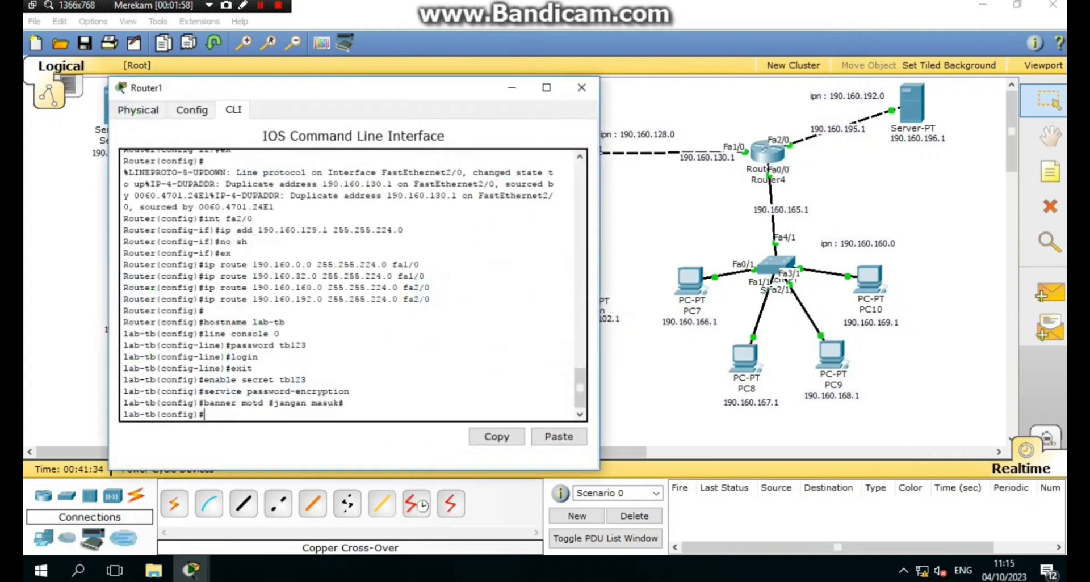
key(Return)
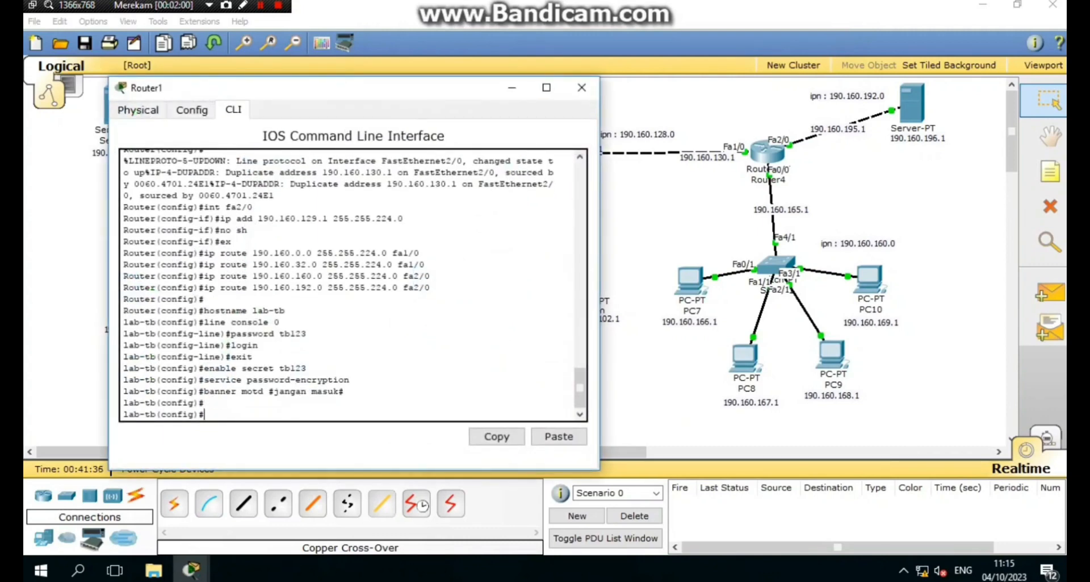
text(ex)
key(Return)
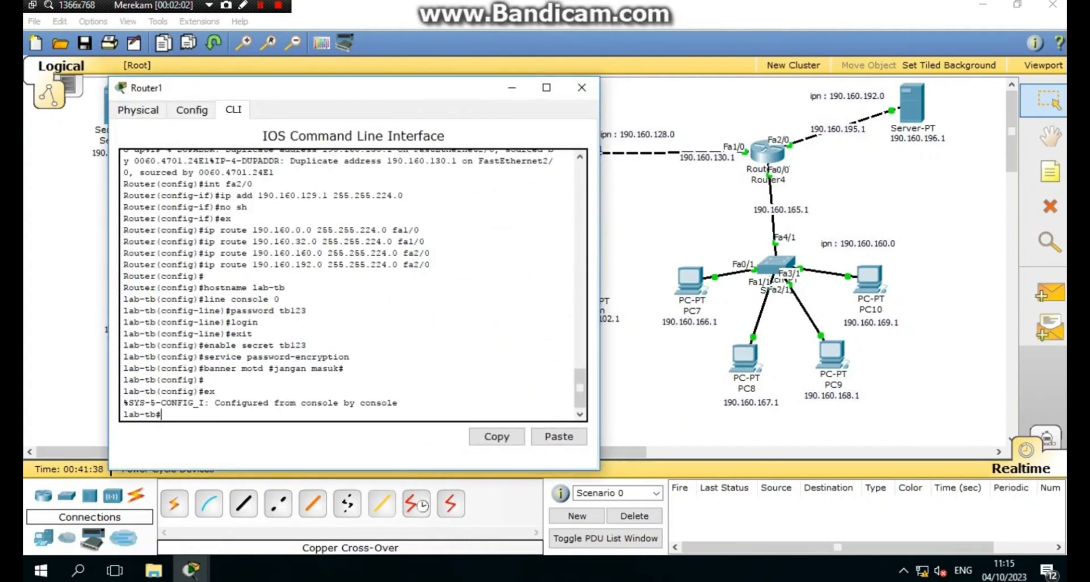
- Copy Router1's running config to TFTP server 190.160.102.1 as tbbackup
text(copy running-config)
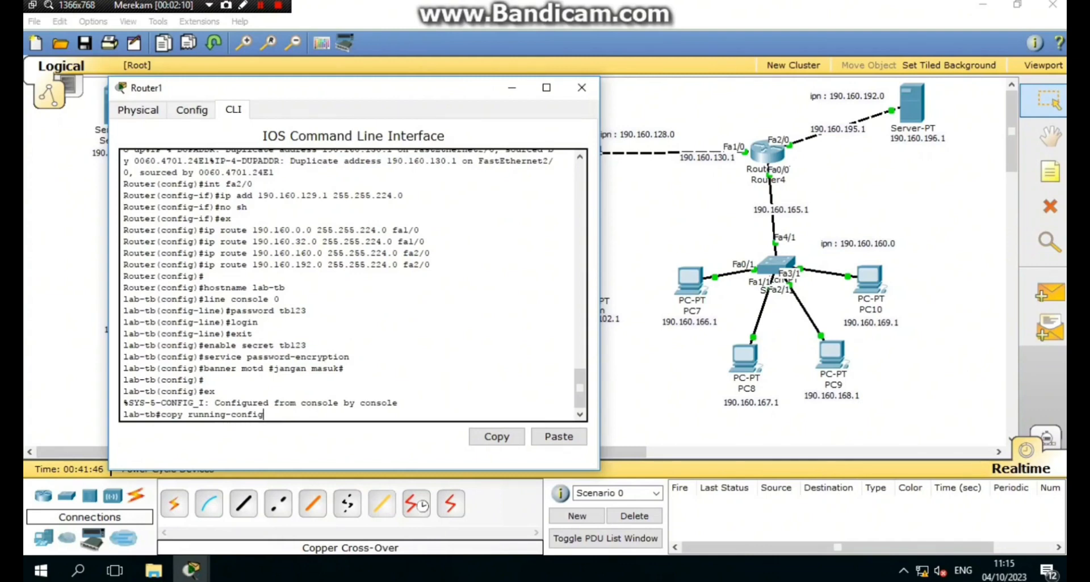
text( tftp)
key(Return)
text(190.16)
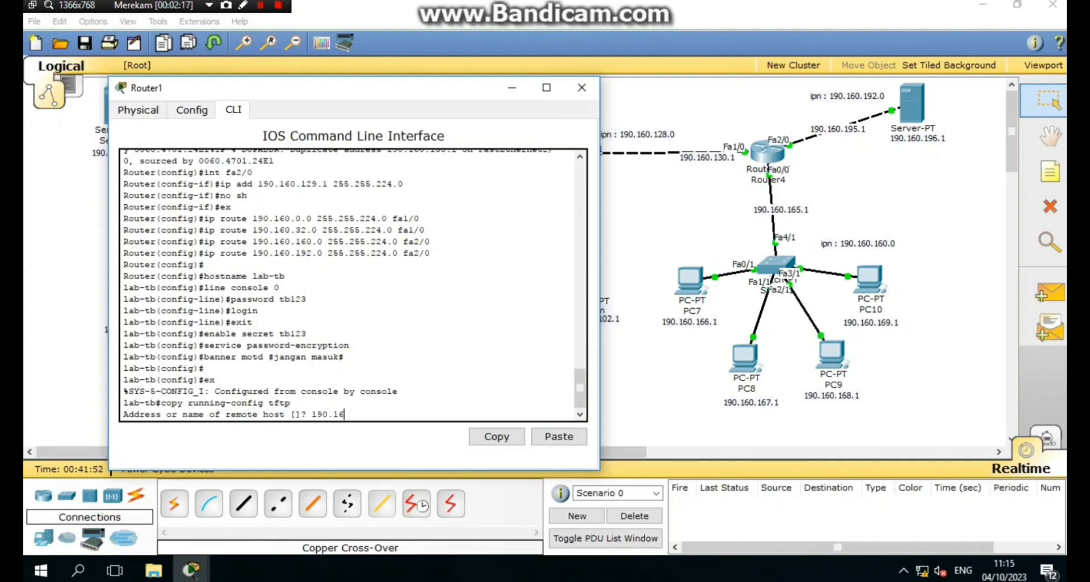
text(0.)
drag(428, 81, 292, 106)
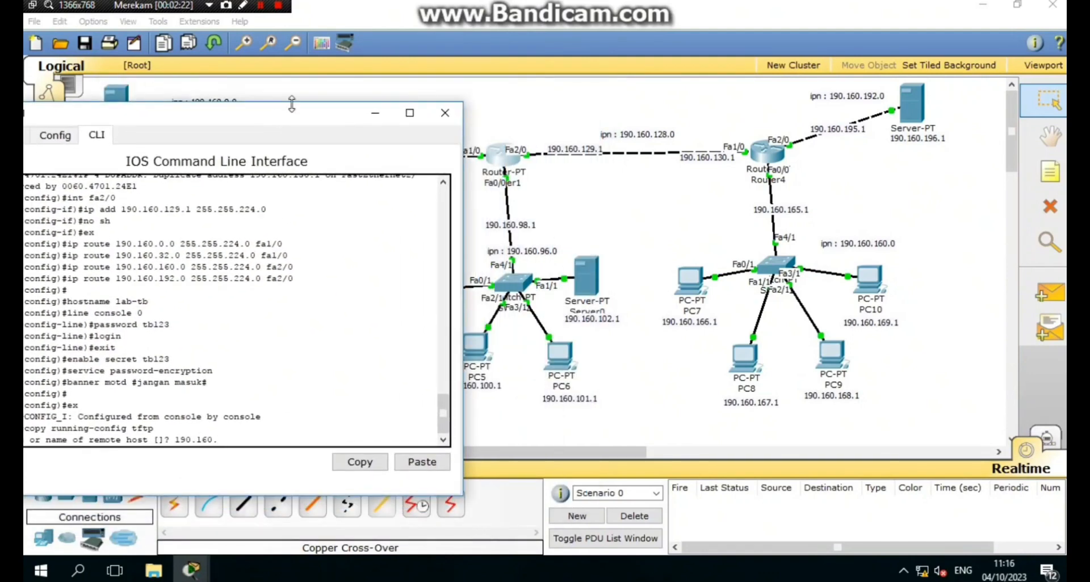
text(102.1)
key(Return)
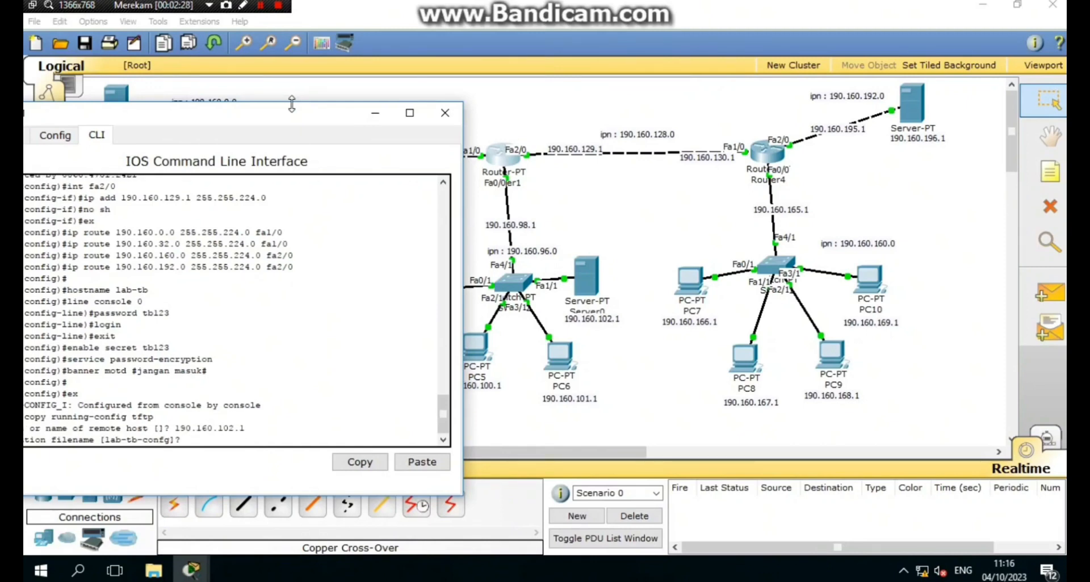
text(tbbackup)
key(Return)
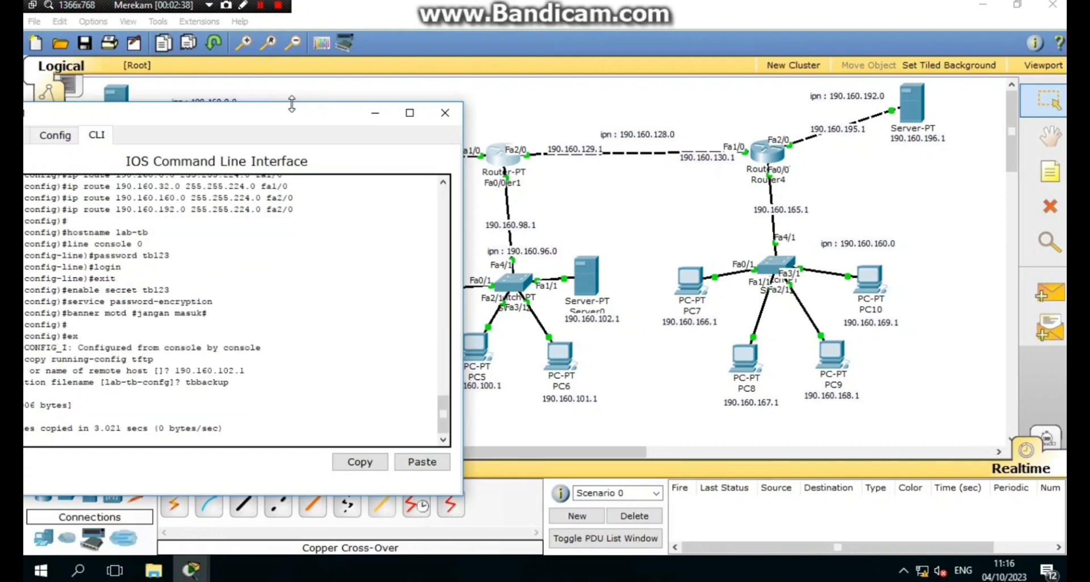
- Save Router1's configuration with wr mem and close its window
drag(304, 114, 335, 107)
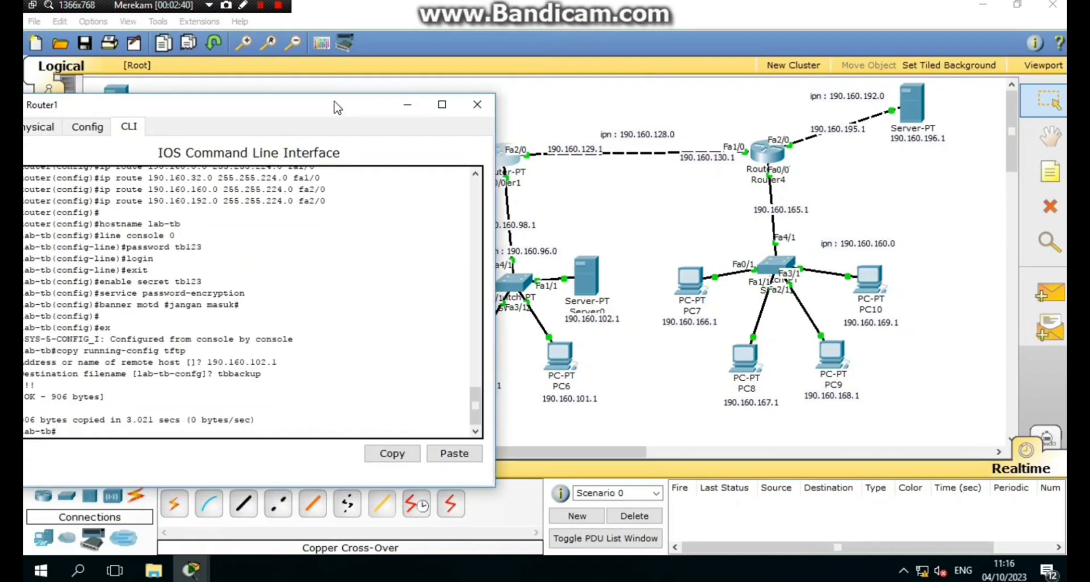
text(wr mem)
key(Return)
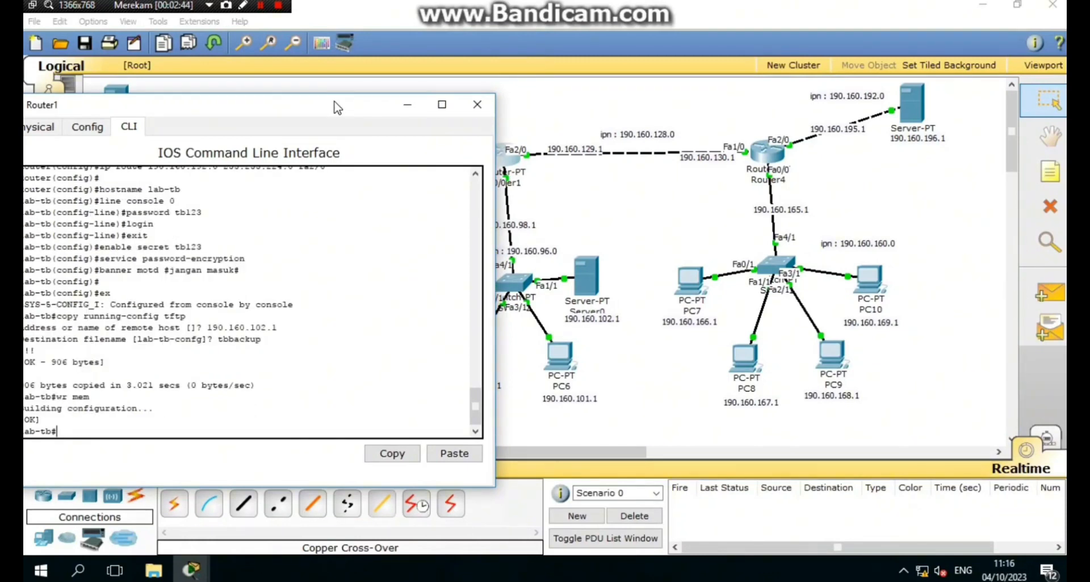
click(476, 103)
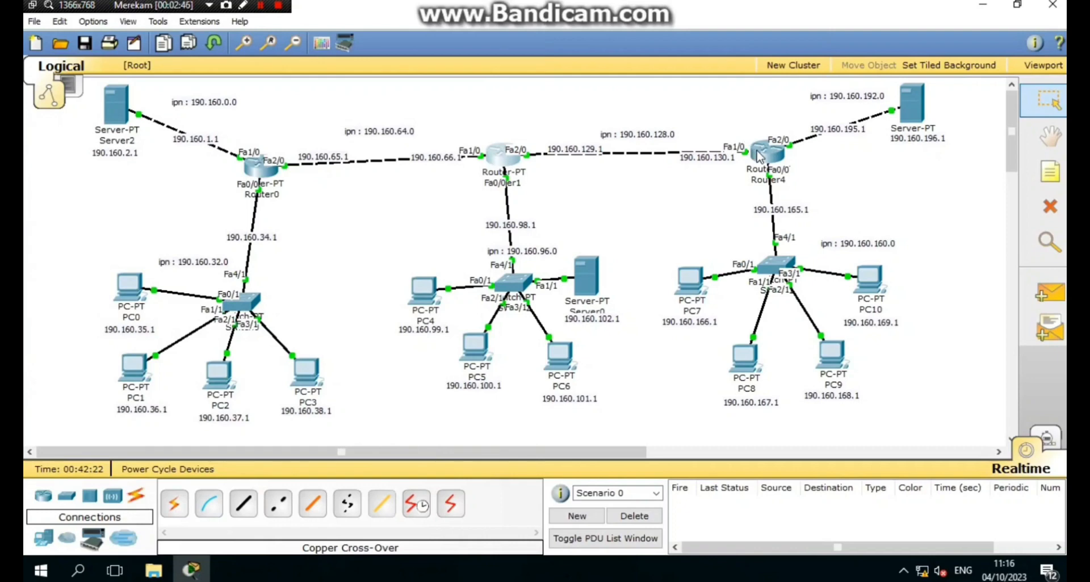
- Copy Router4's running config to TFTP server 190.160.196.1 as tsmbackup
click(763, 152)
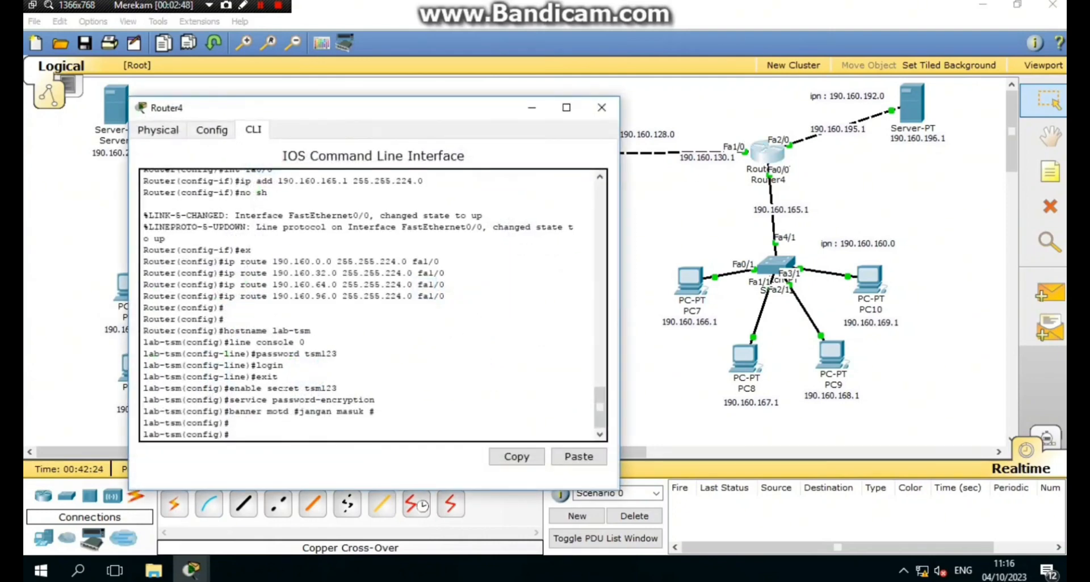
key(Return)
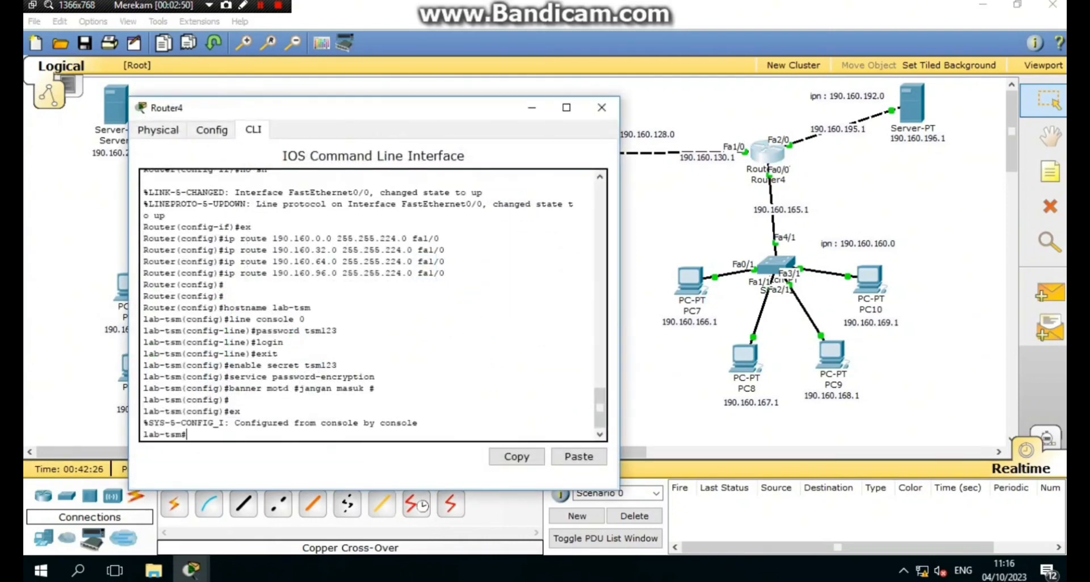
text(ts)
key(BackSpace)
text(copy running-confi)
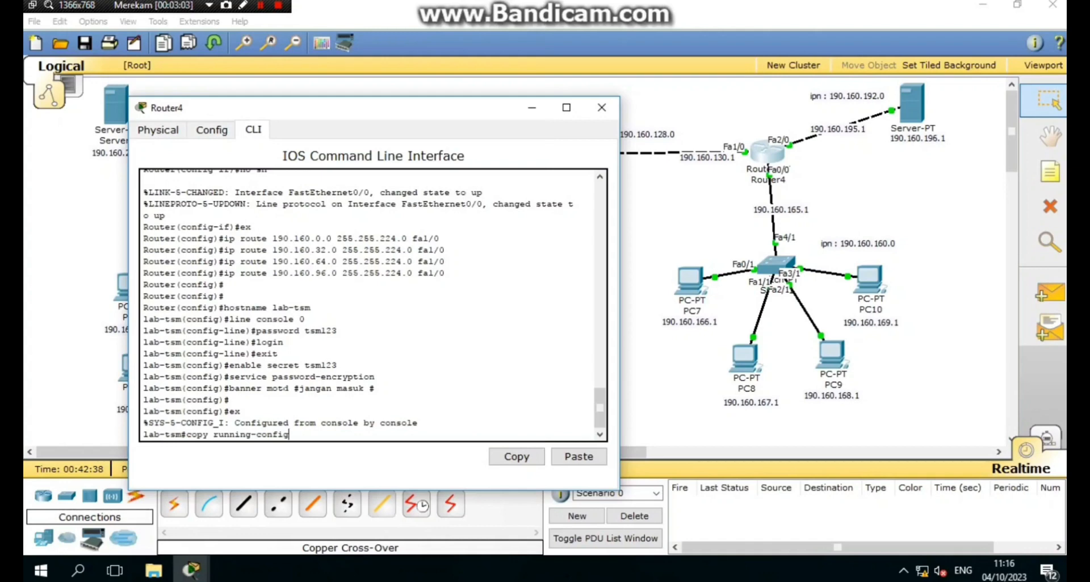
text(g tftp)
key(Return)
text(190)
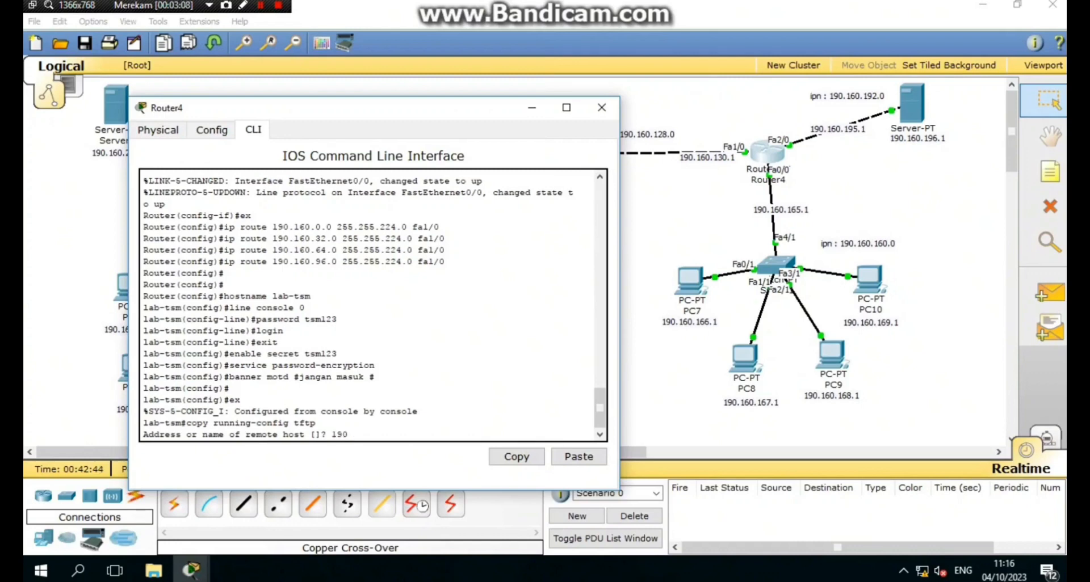
text(.160.196.1)
key(Return)
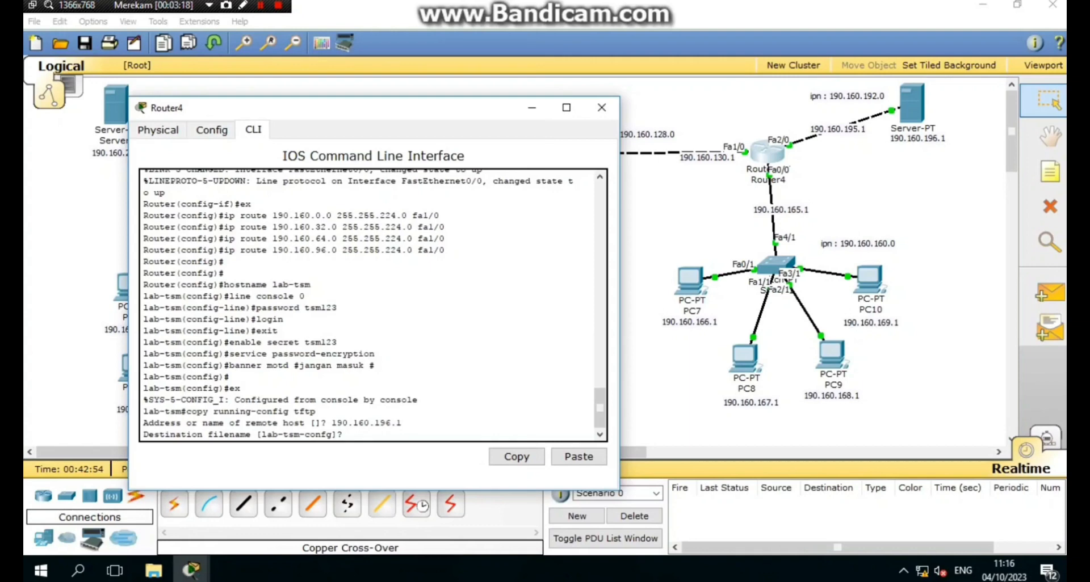
text(tsmbackup)
key(Return)
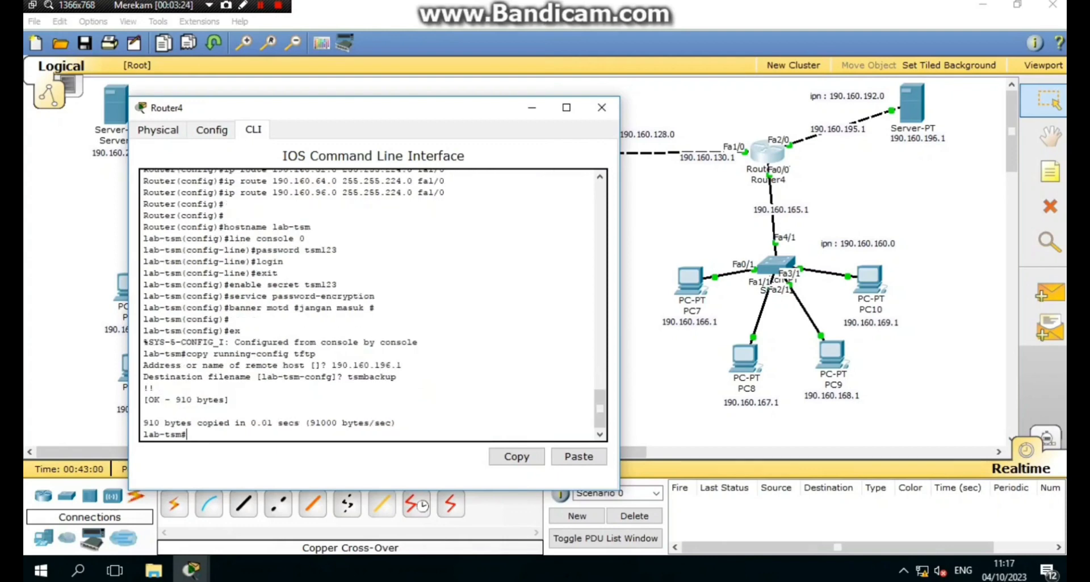
- Save Router4's configuration with wr mem and close its window
text(wr mem)
key(Return)
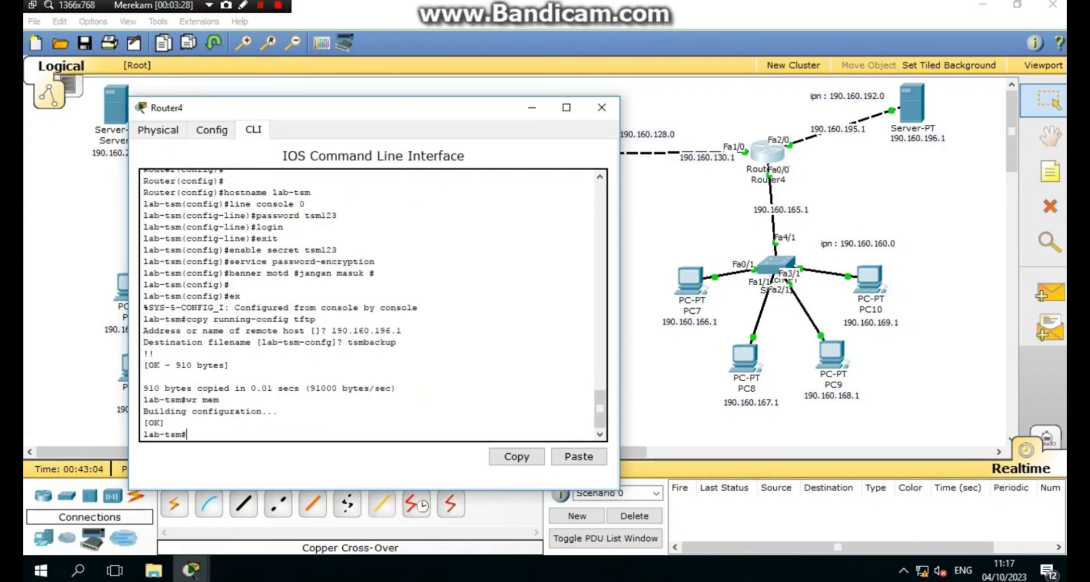
click(602, 108)
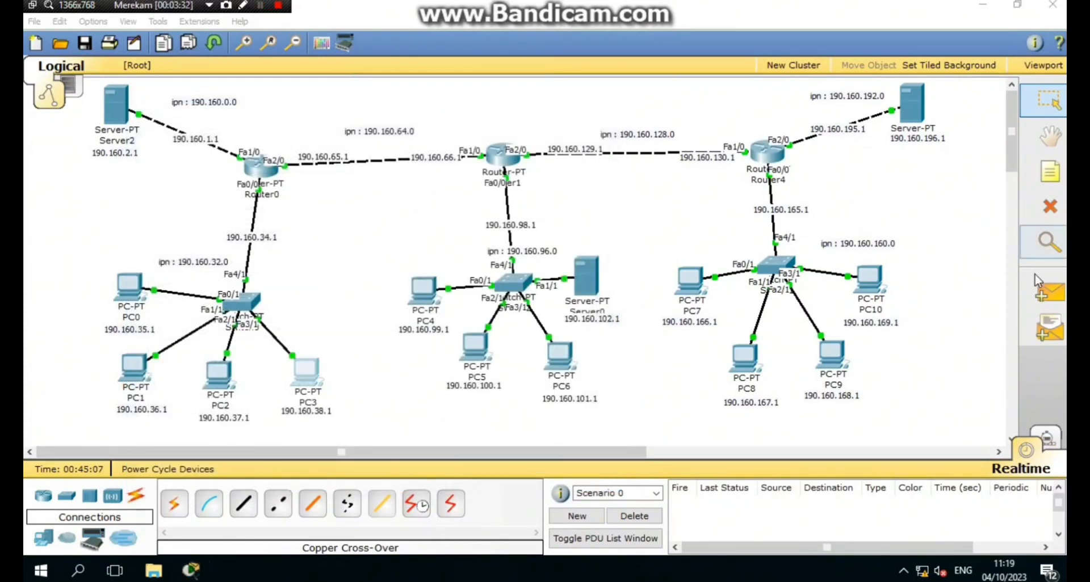
- Send simple PDU pings from PC10 to Router1 and from Server2 to Server1
click(1047, 292)
click(868, 278)
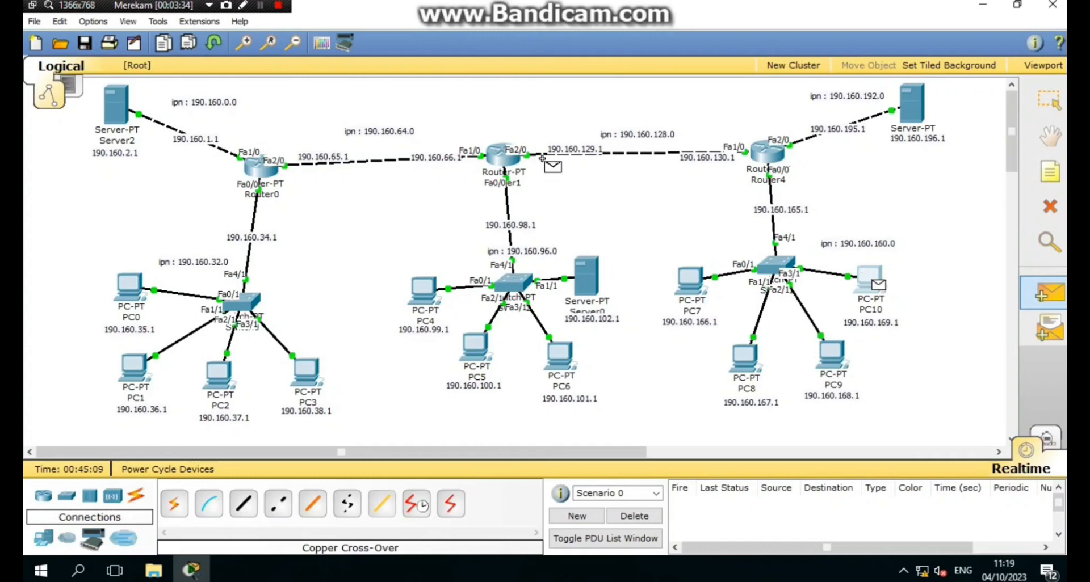
click(502, 155)
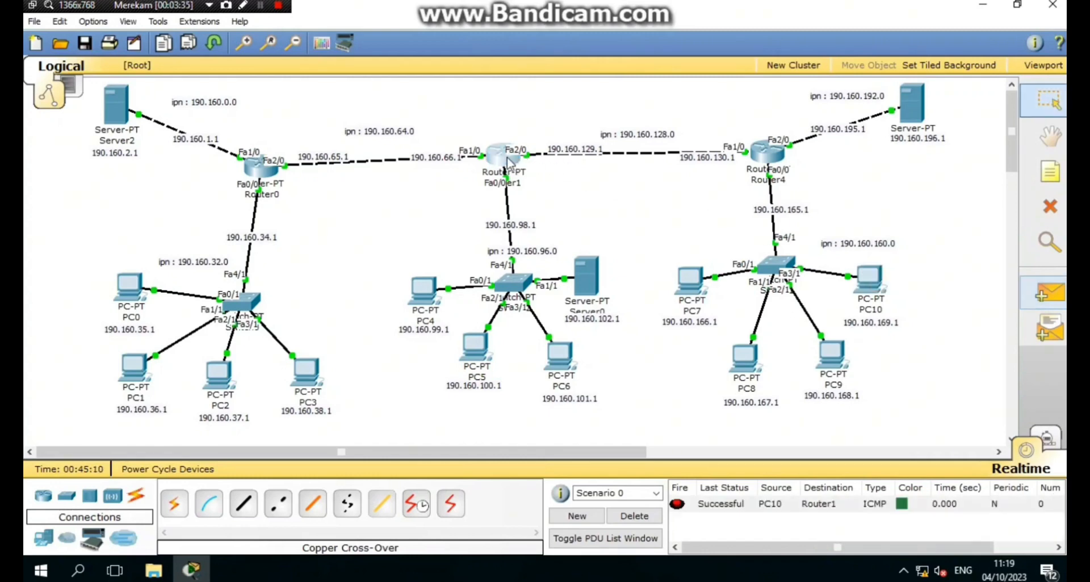
click(1042, 298)
click(121, 107)
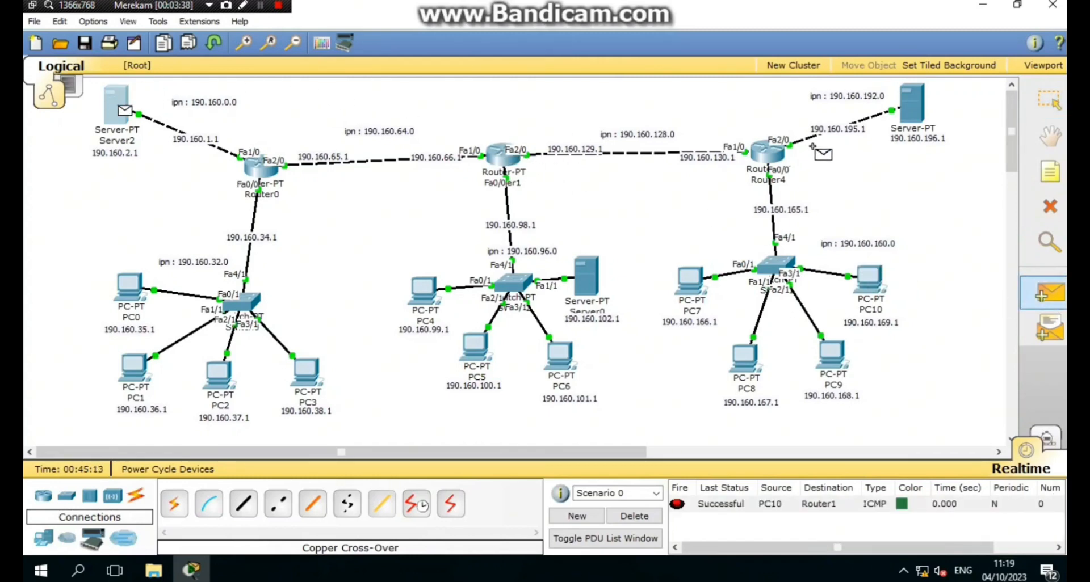
click(911, 105)
- Ping PC0 to PC4 until it succeeds, then delete all PDUs from the list
click(1048, 292)
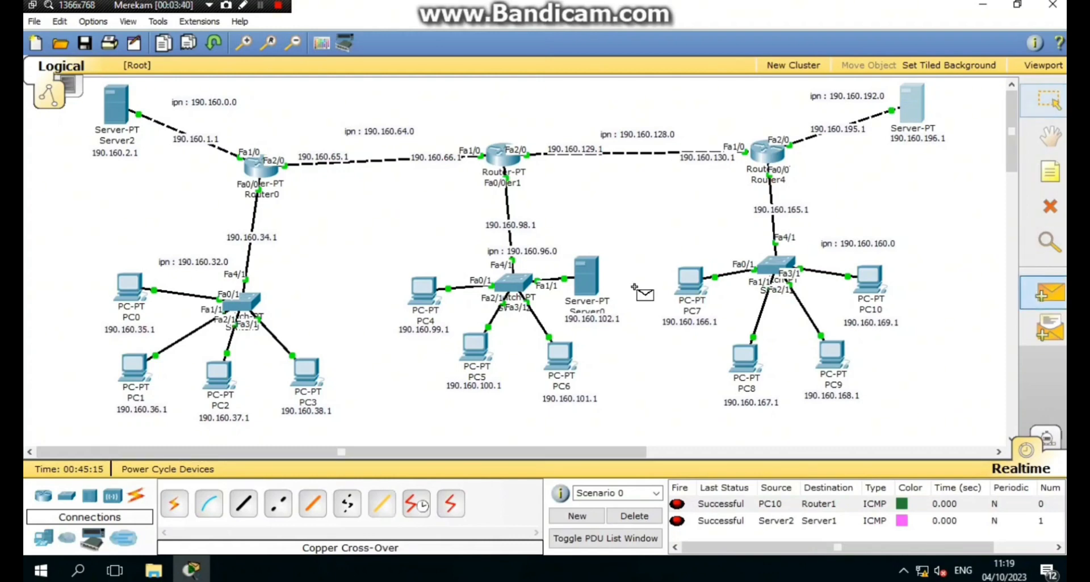
click(129, 287)
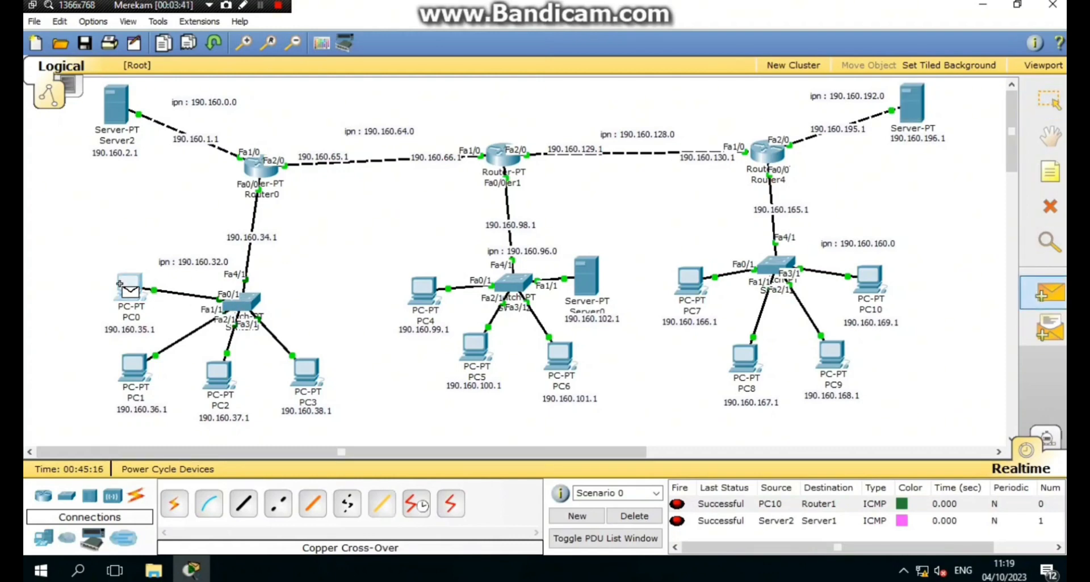
click(425, 293)
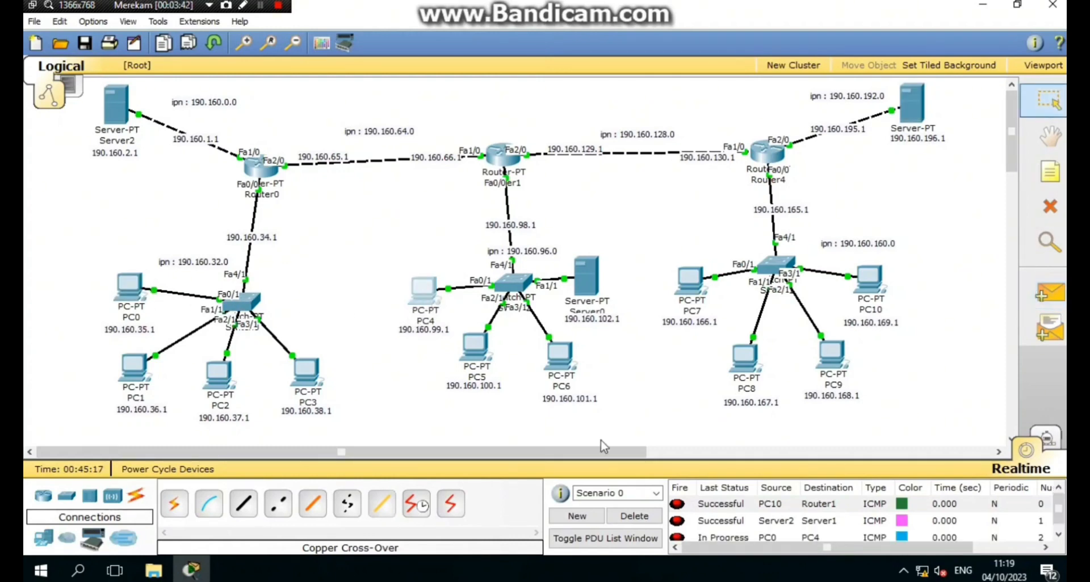
double_click(677, 532)
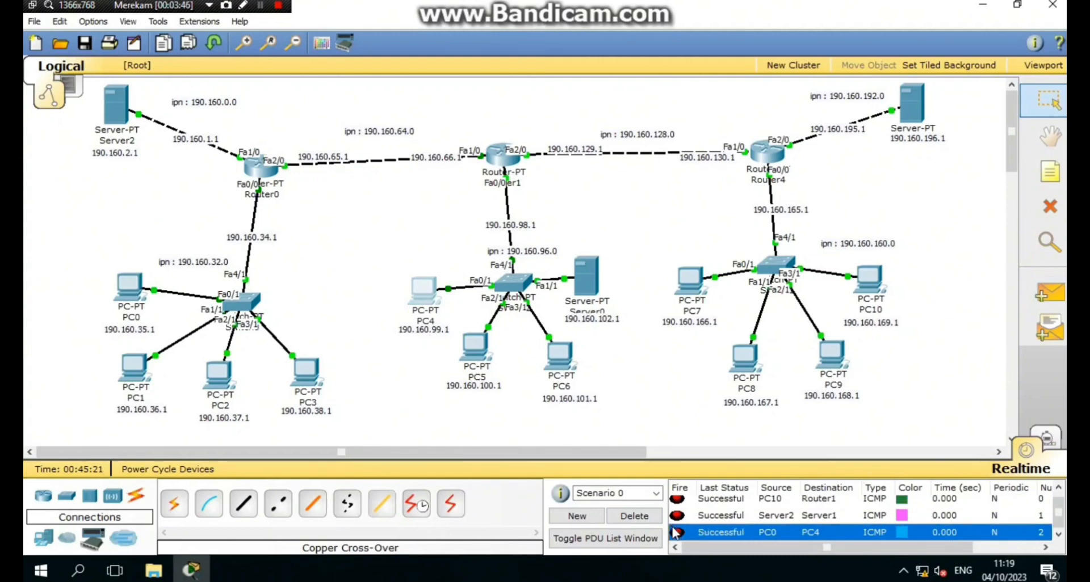
click(1049, 293)
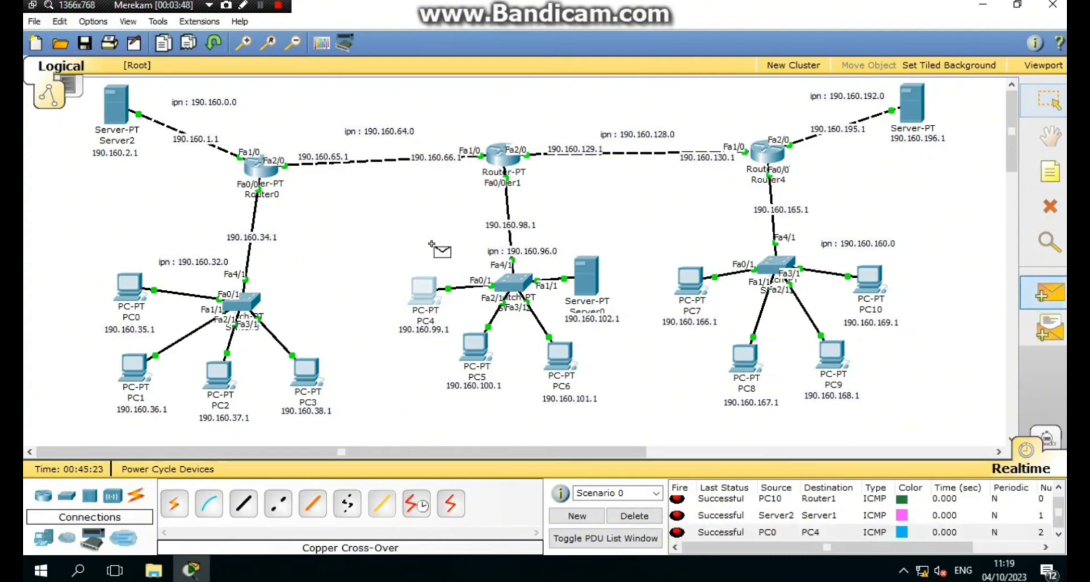
click(129, 285)
click(425, 295)
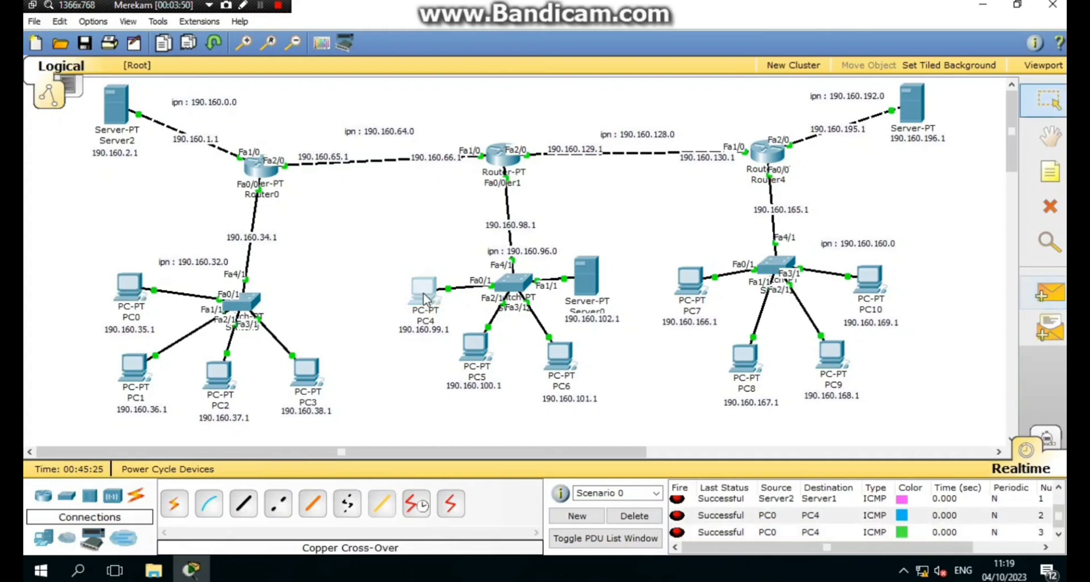
click(634, 516)
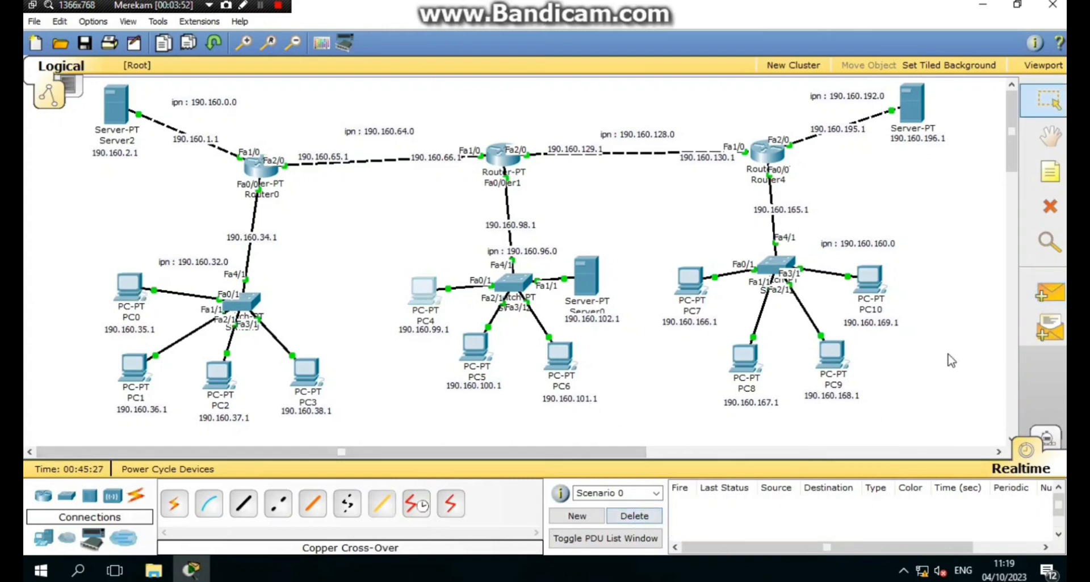
- Ping PC0 to PC4 and PC5 to PC1, re-sending the PC5 ping
click(1049, 293)
click(130, 284)
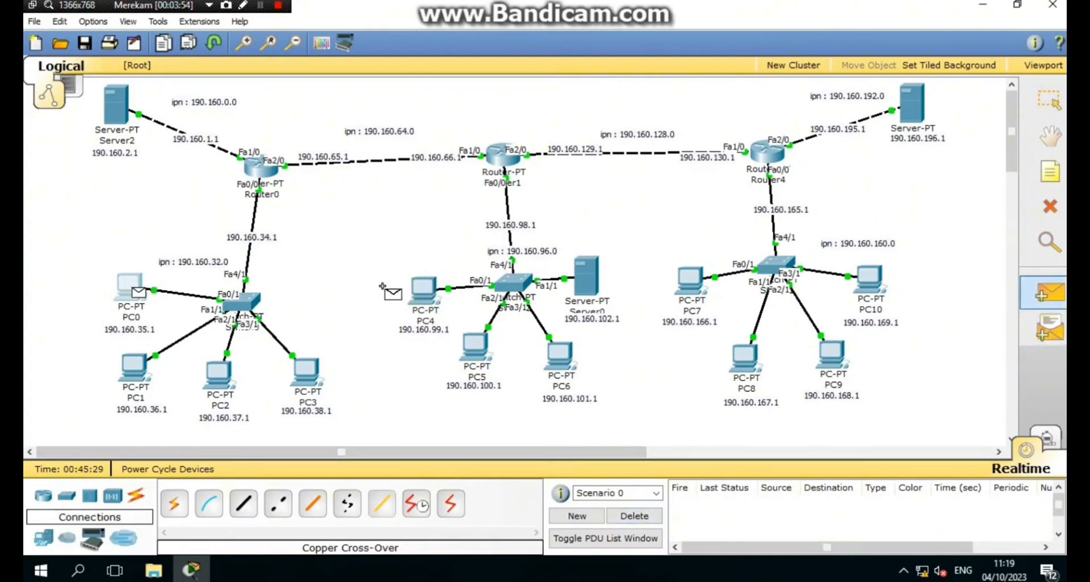
click(422, 288)
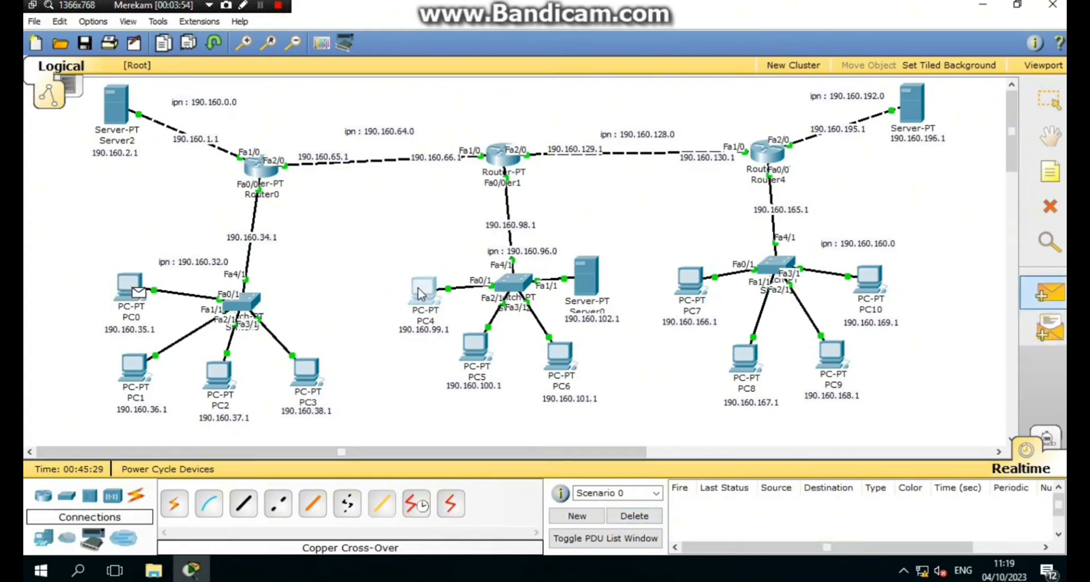
click(464, 339)
click(137, 370)
key(Escape)
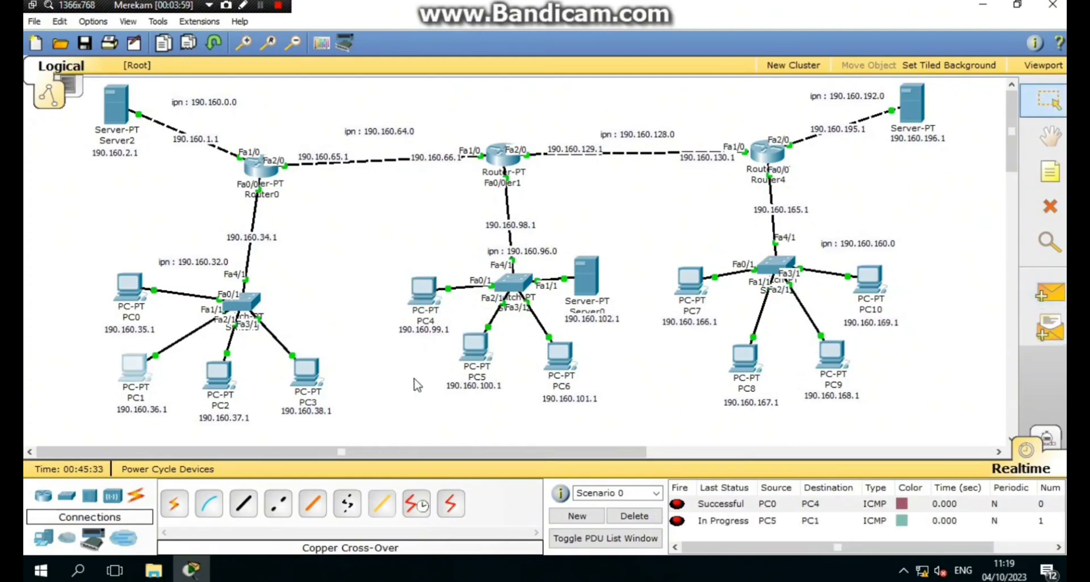
click(678, 521)
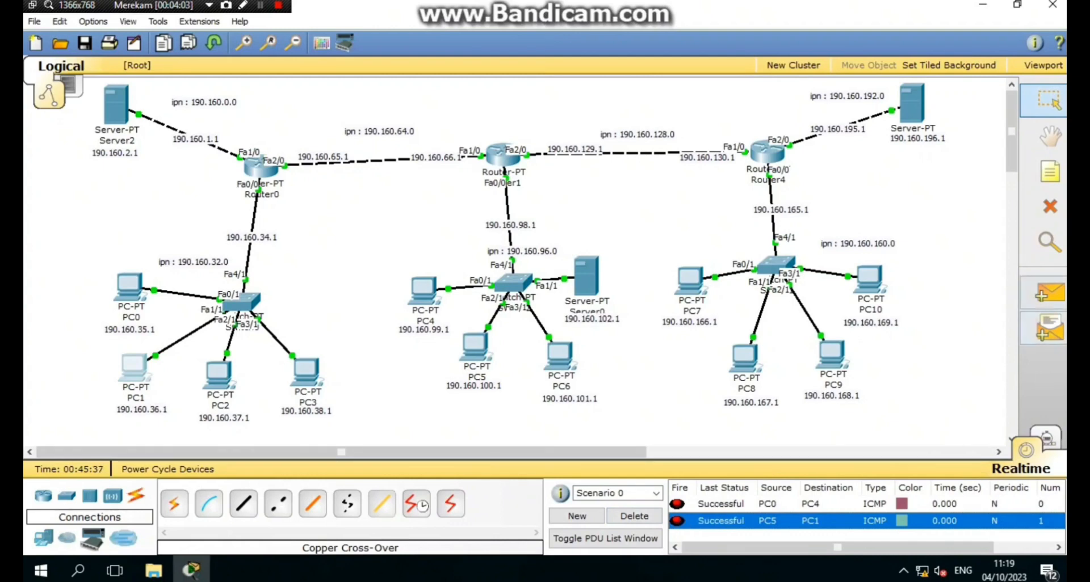
- Ping PC5 to PC3, then start a new ping from PC9
click(1049, 293)
click(475, 343)
click(308, 372)
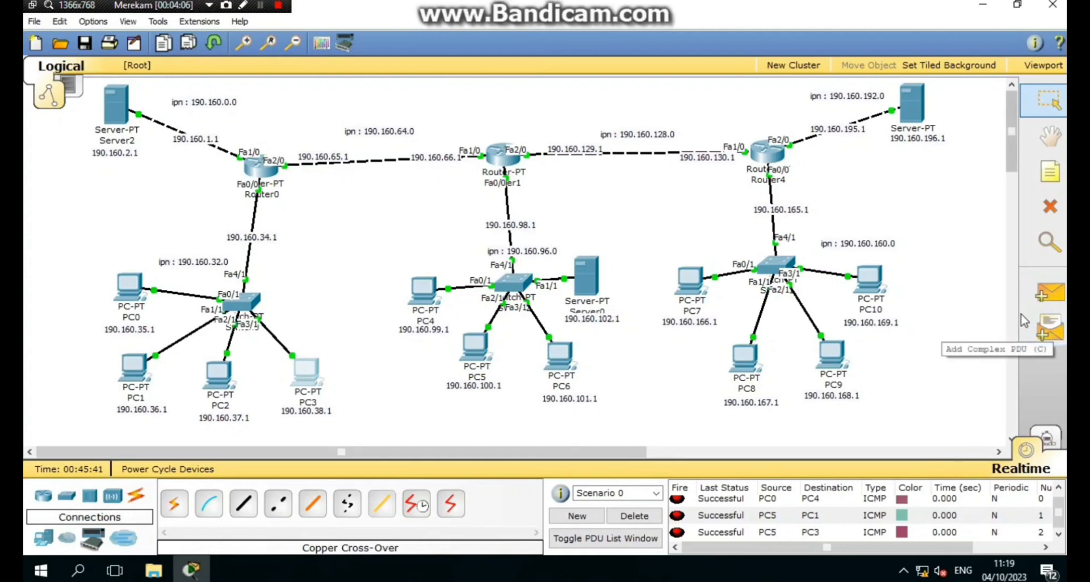
click(1048, 293)
click(830, 353)
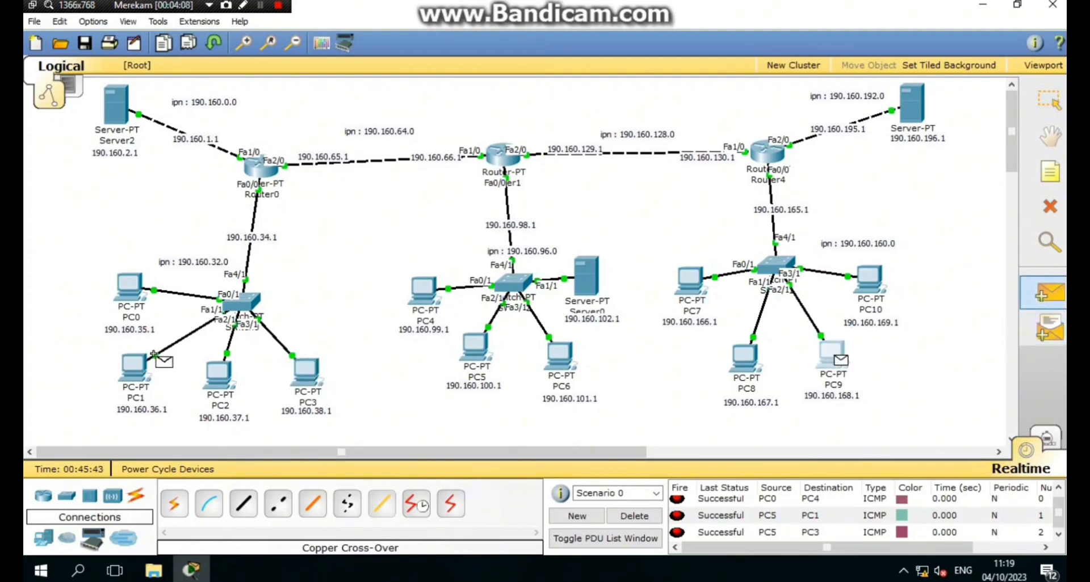